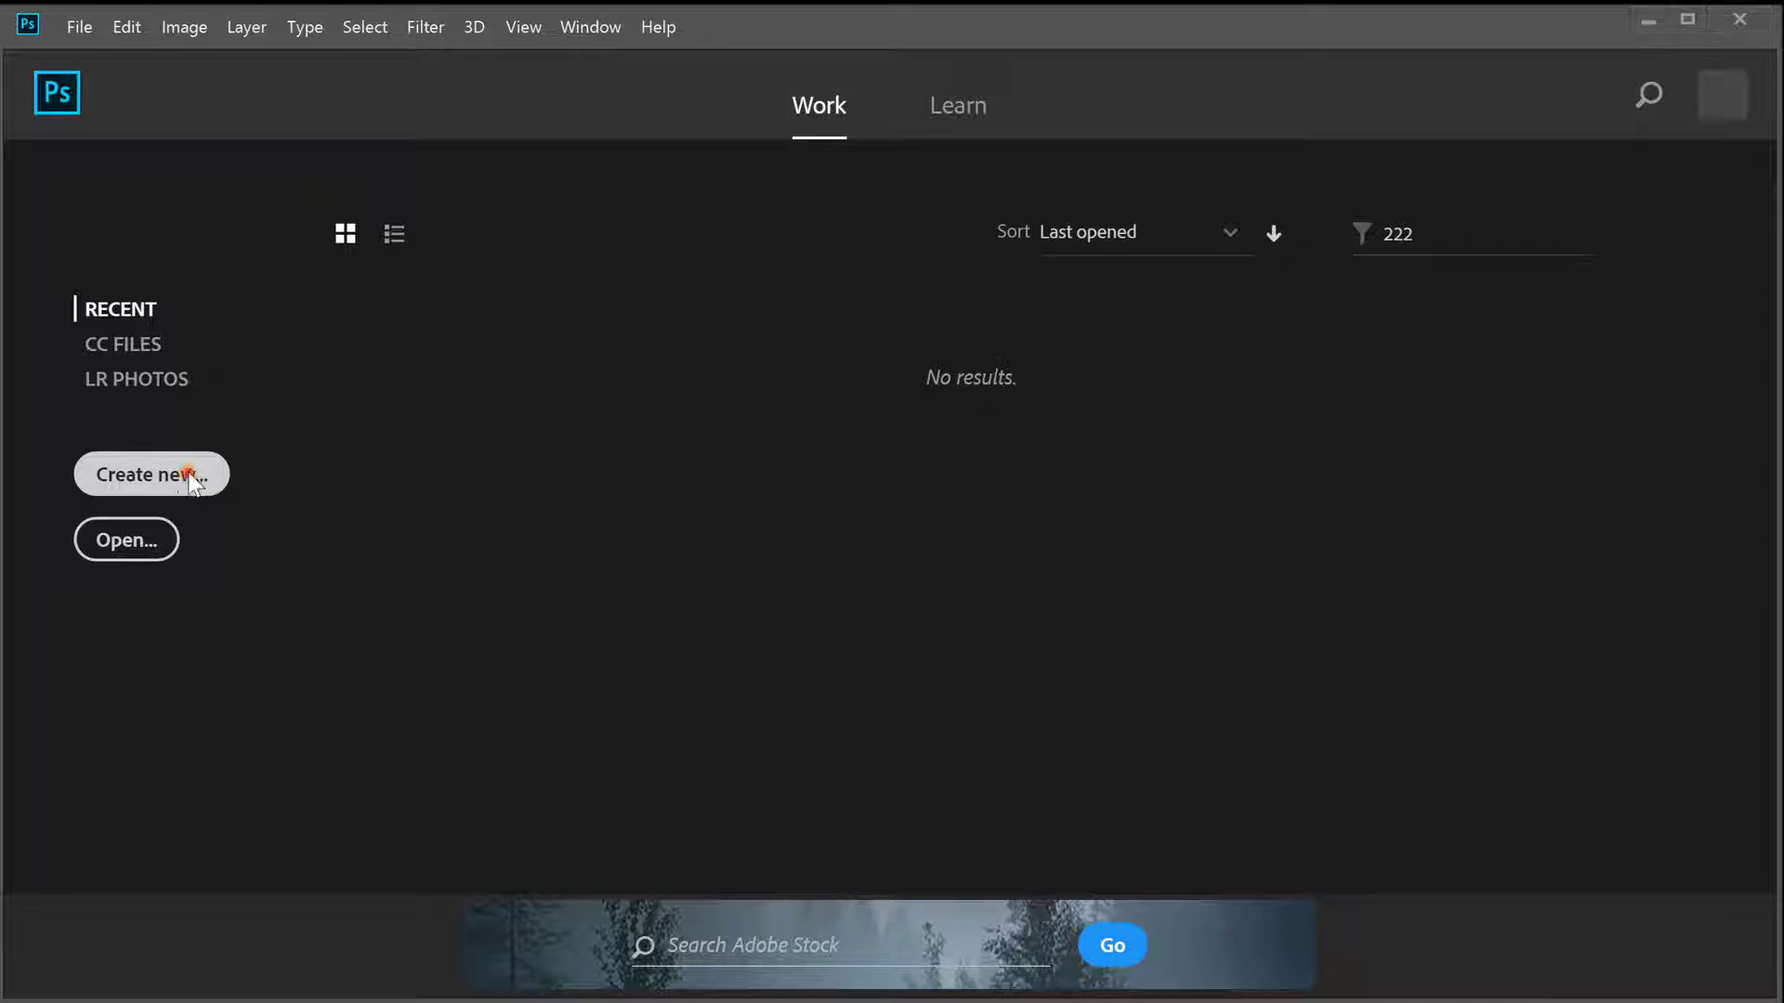
# - Create a new 1920 × 1200 pixel document at 72 pixels/inch in 8-bit RGB Color with a white background
pyautogui.click(190, 477)
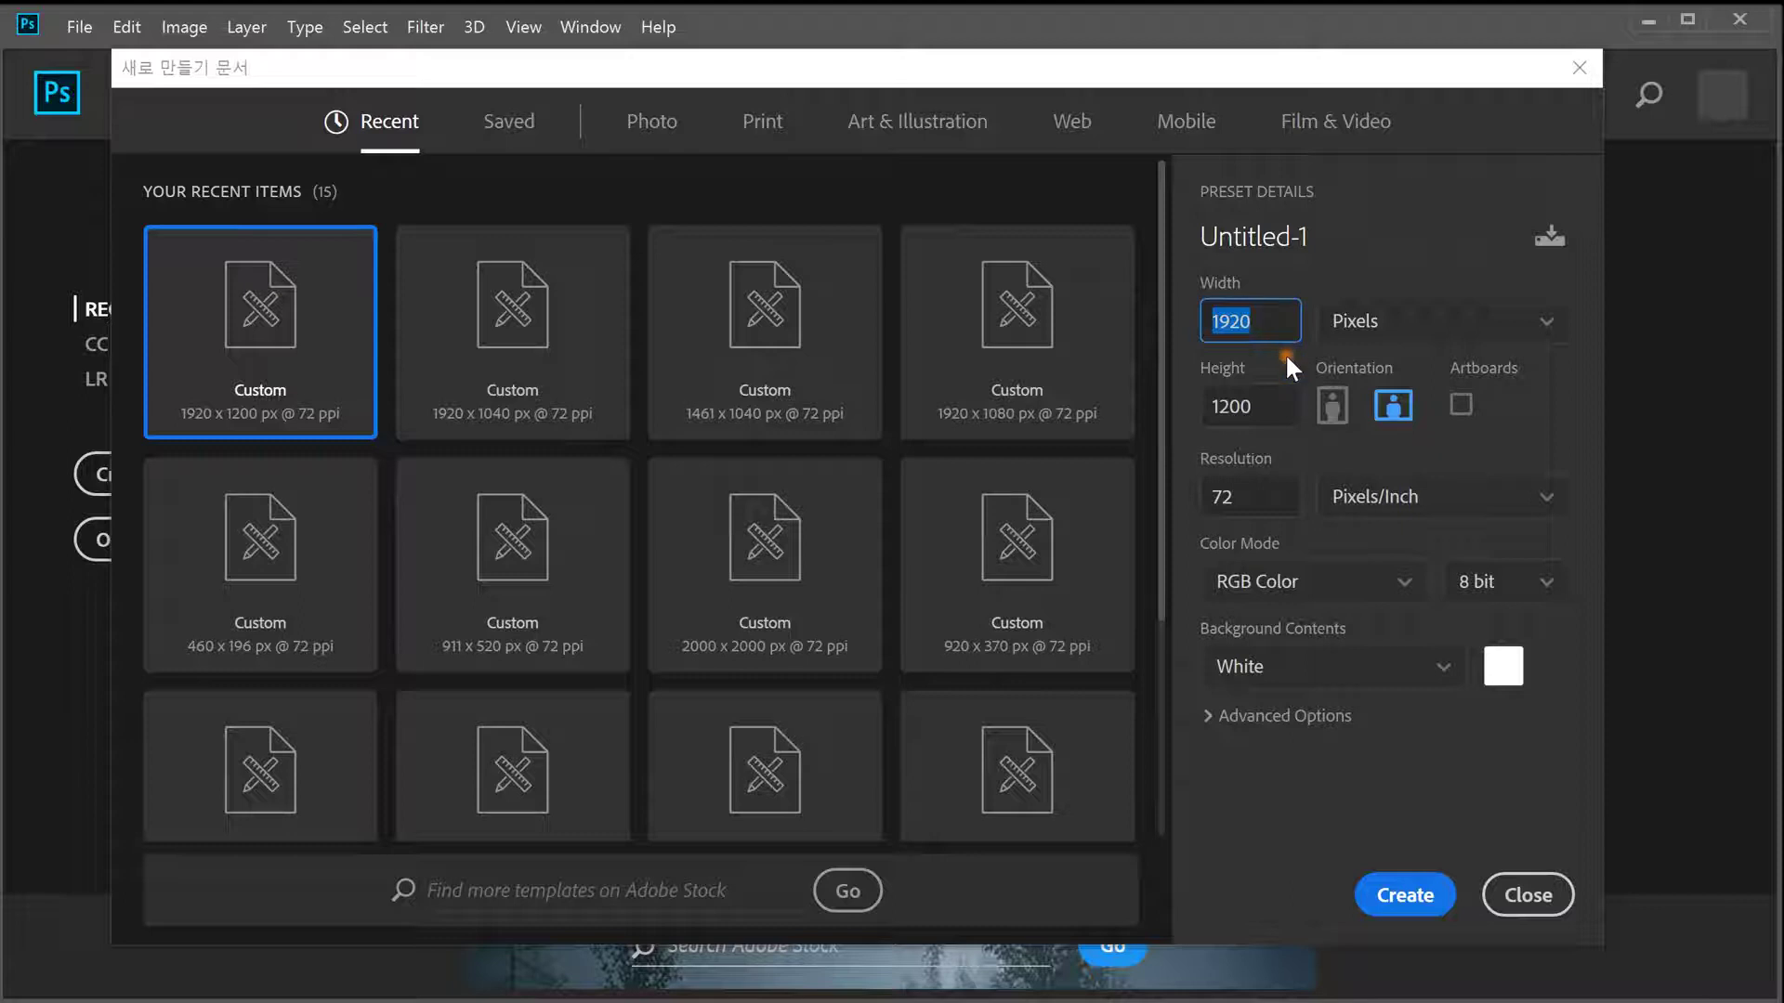
pyautogui.click(1275, 403)
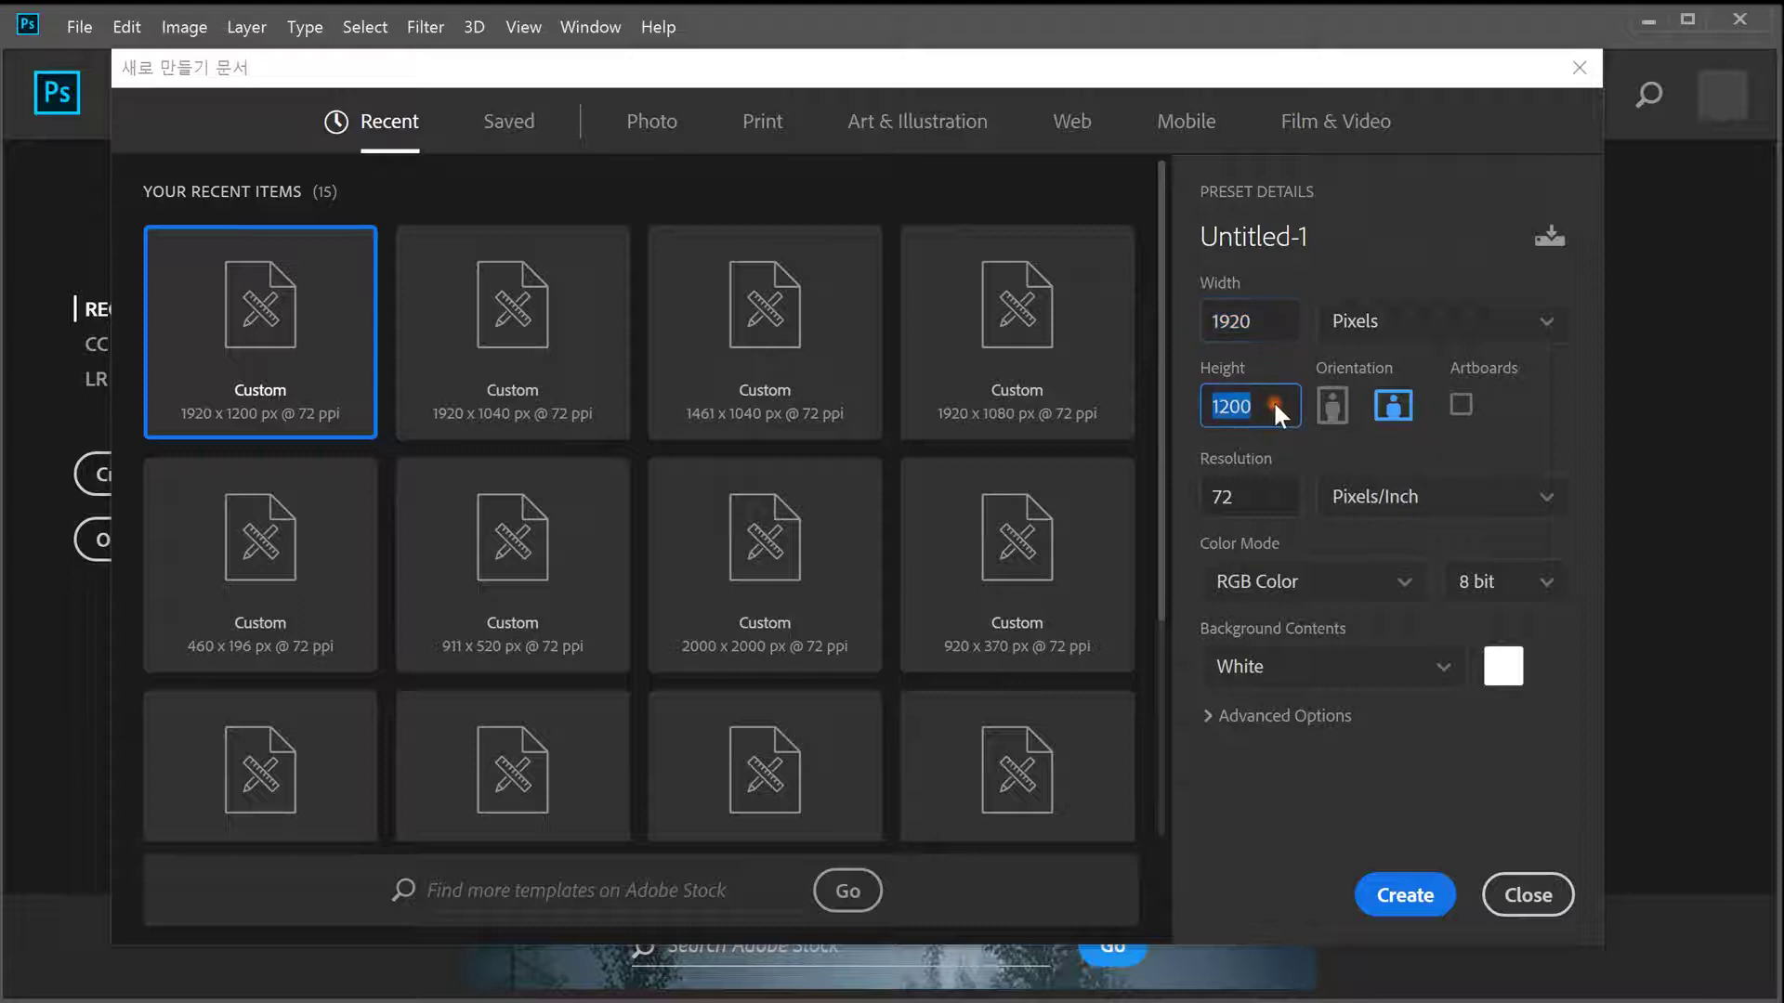
pyautogui.click(1269, 498)
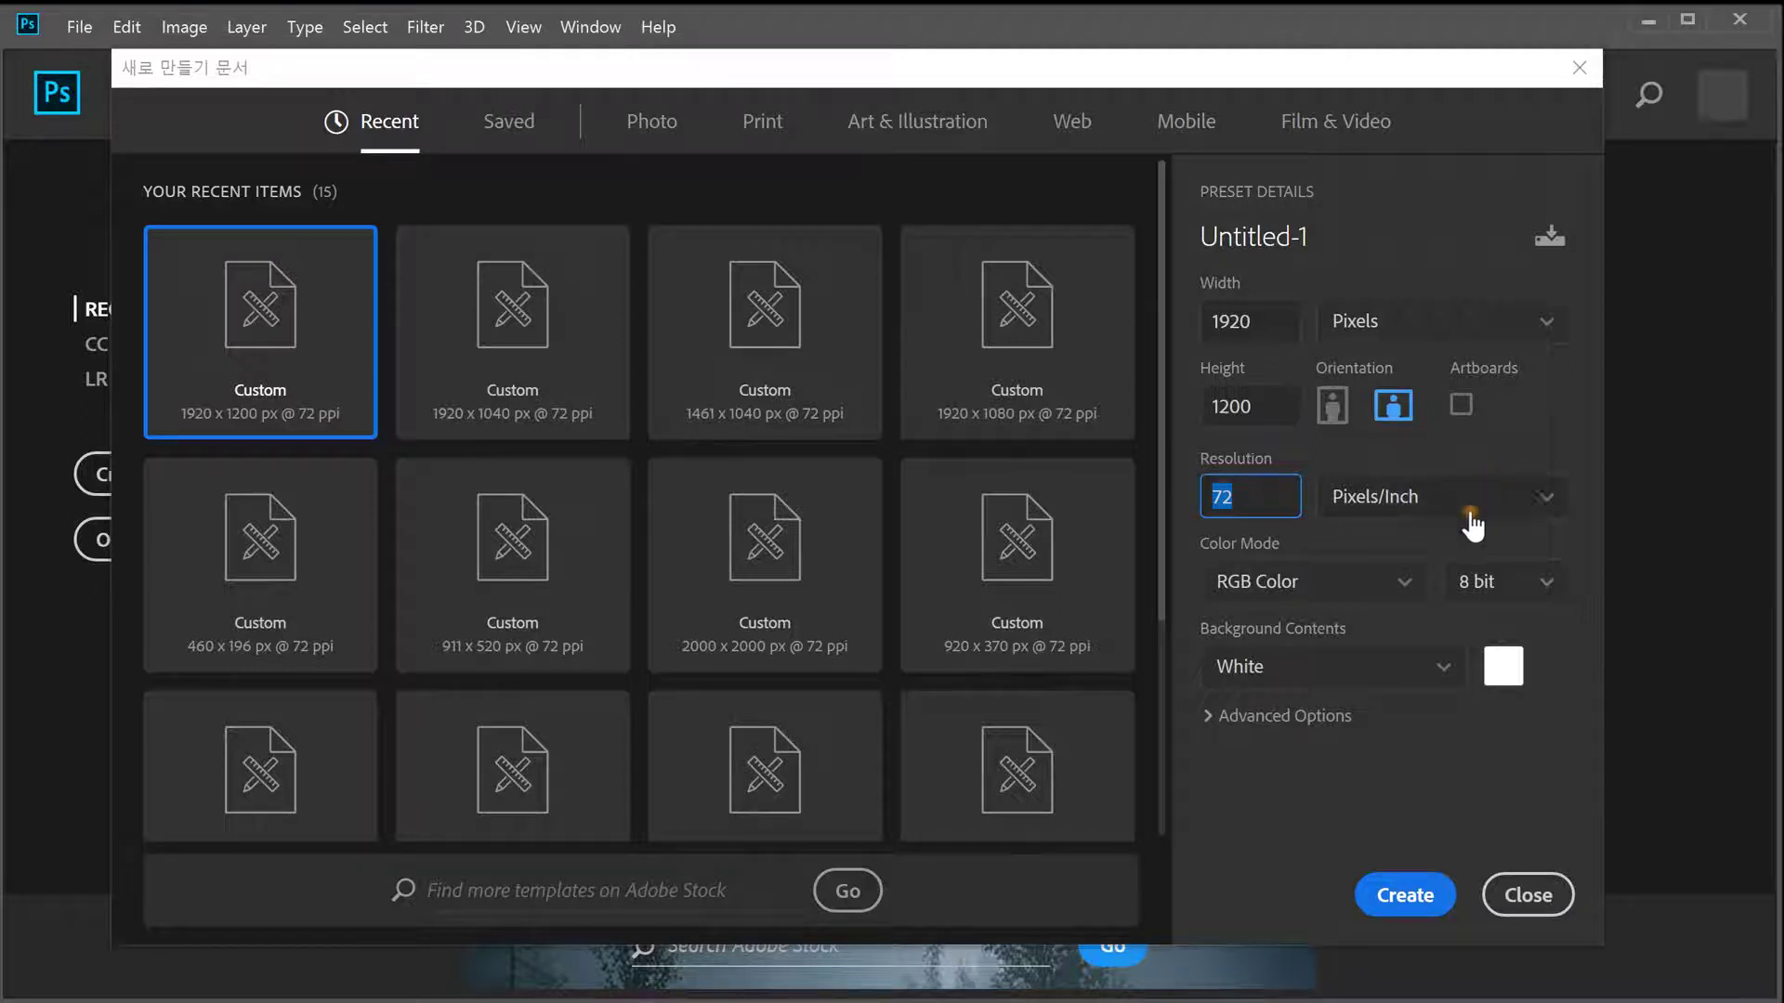
pyautogui.click(1412, 897)
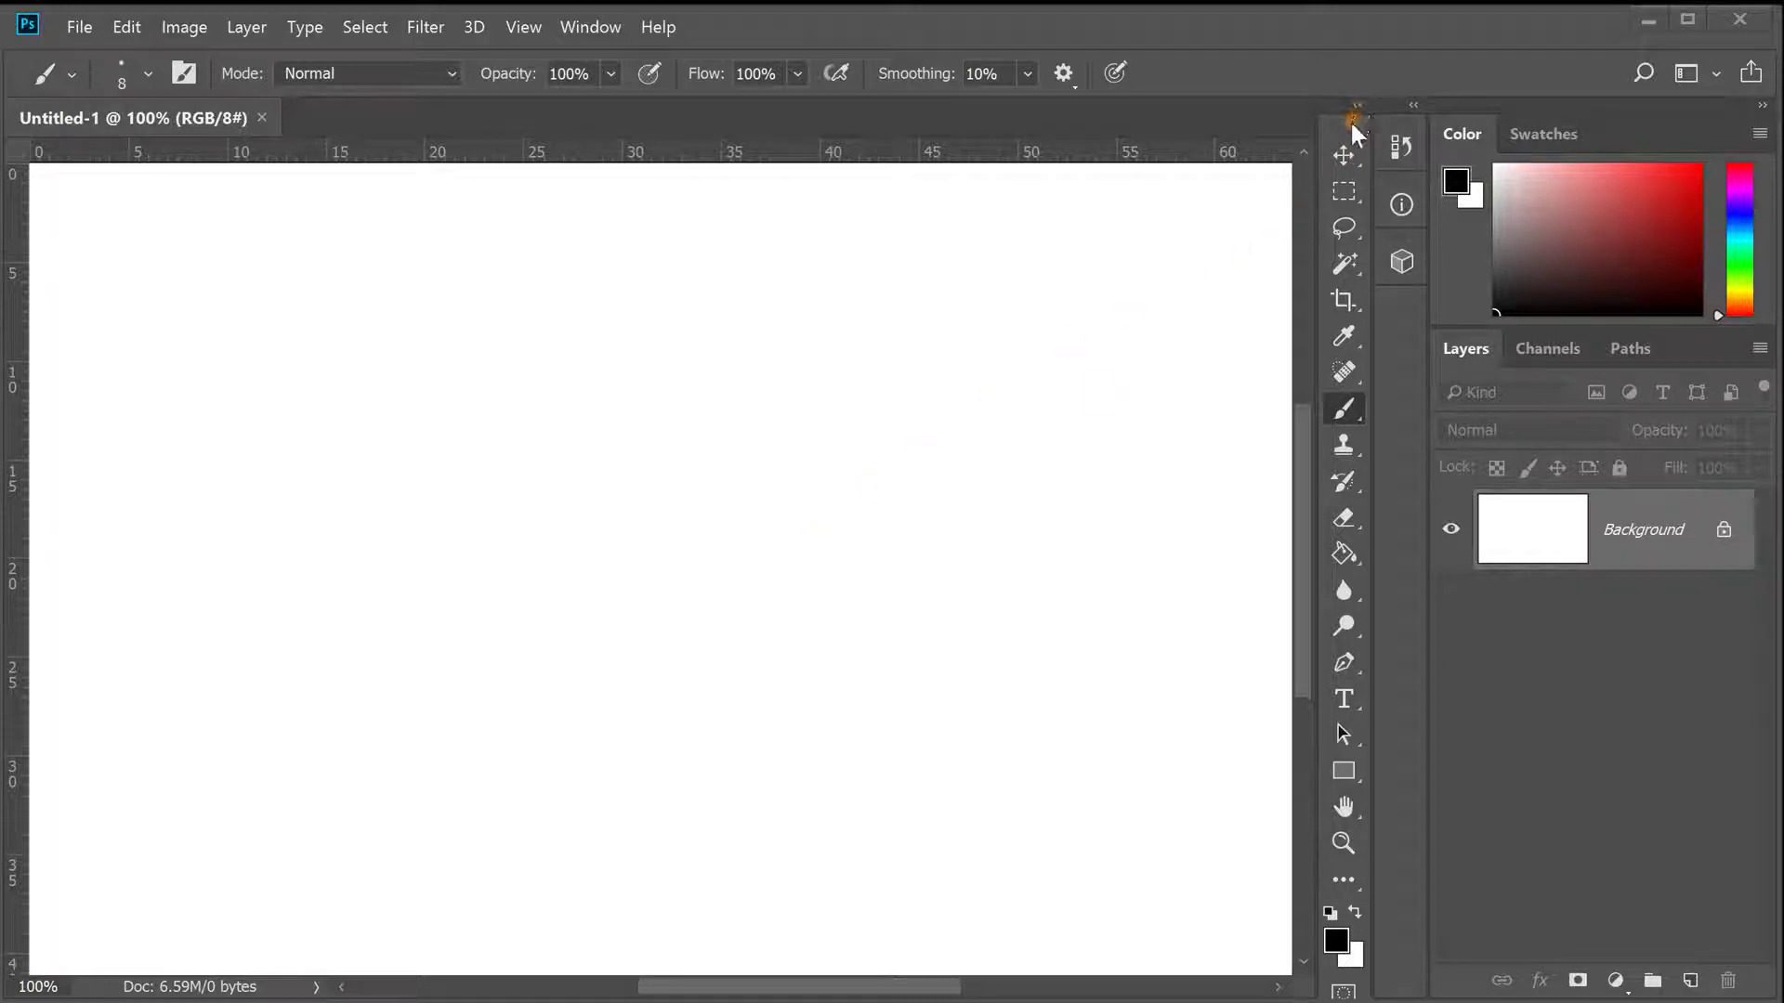
# - Undock the toolbar, dock it again beside the canvas, and brush a large black circle in the document
pyautogui.moveTo(1352, 130)
pyautogui.mouseDown()
pyautogui.moveTo(923, 242)
pyautogui.moveTo(963, 257)
pyautogui.moveTo(1356, 134)
pyautogui.mouseUp()
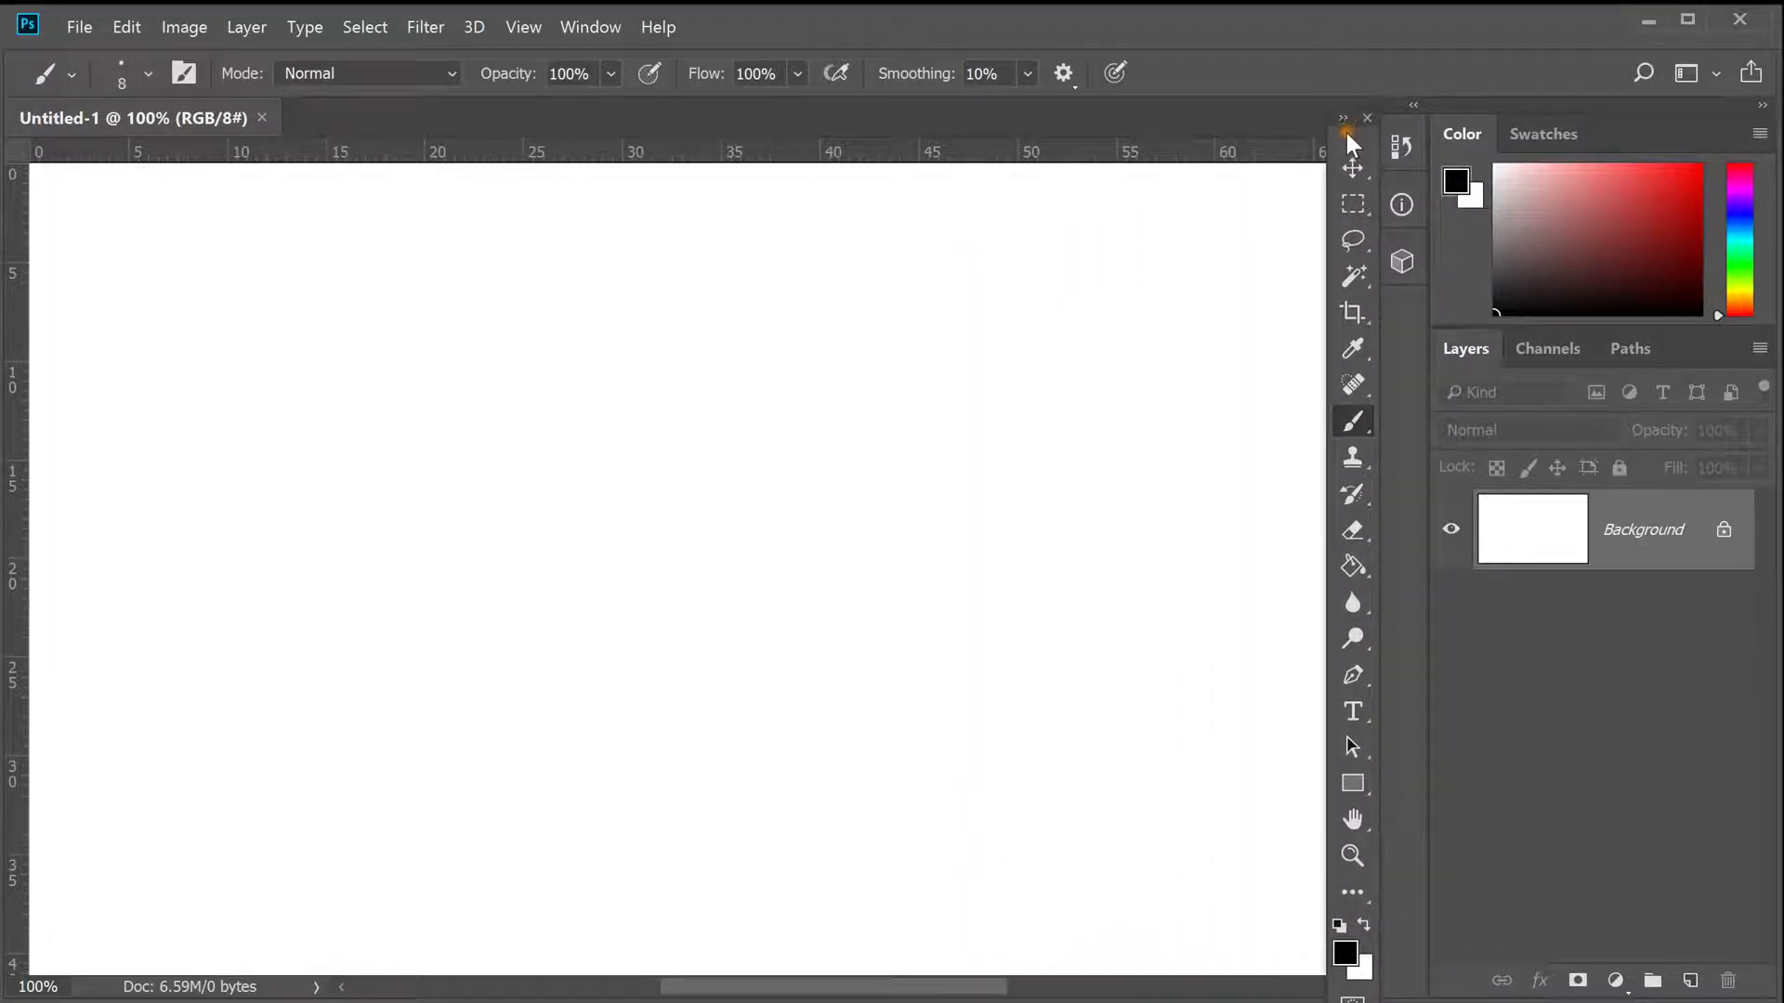
pyautogui.moveTo(1354, 134)
pyautogui.mouseDown()
pyautogui.moveTo(1347, 110)
pyautogui.moveTo(1350, 128)
pyautogui.mouseUp()
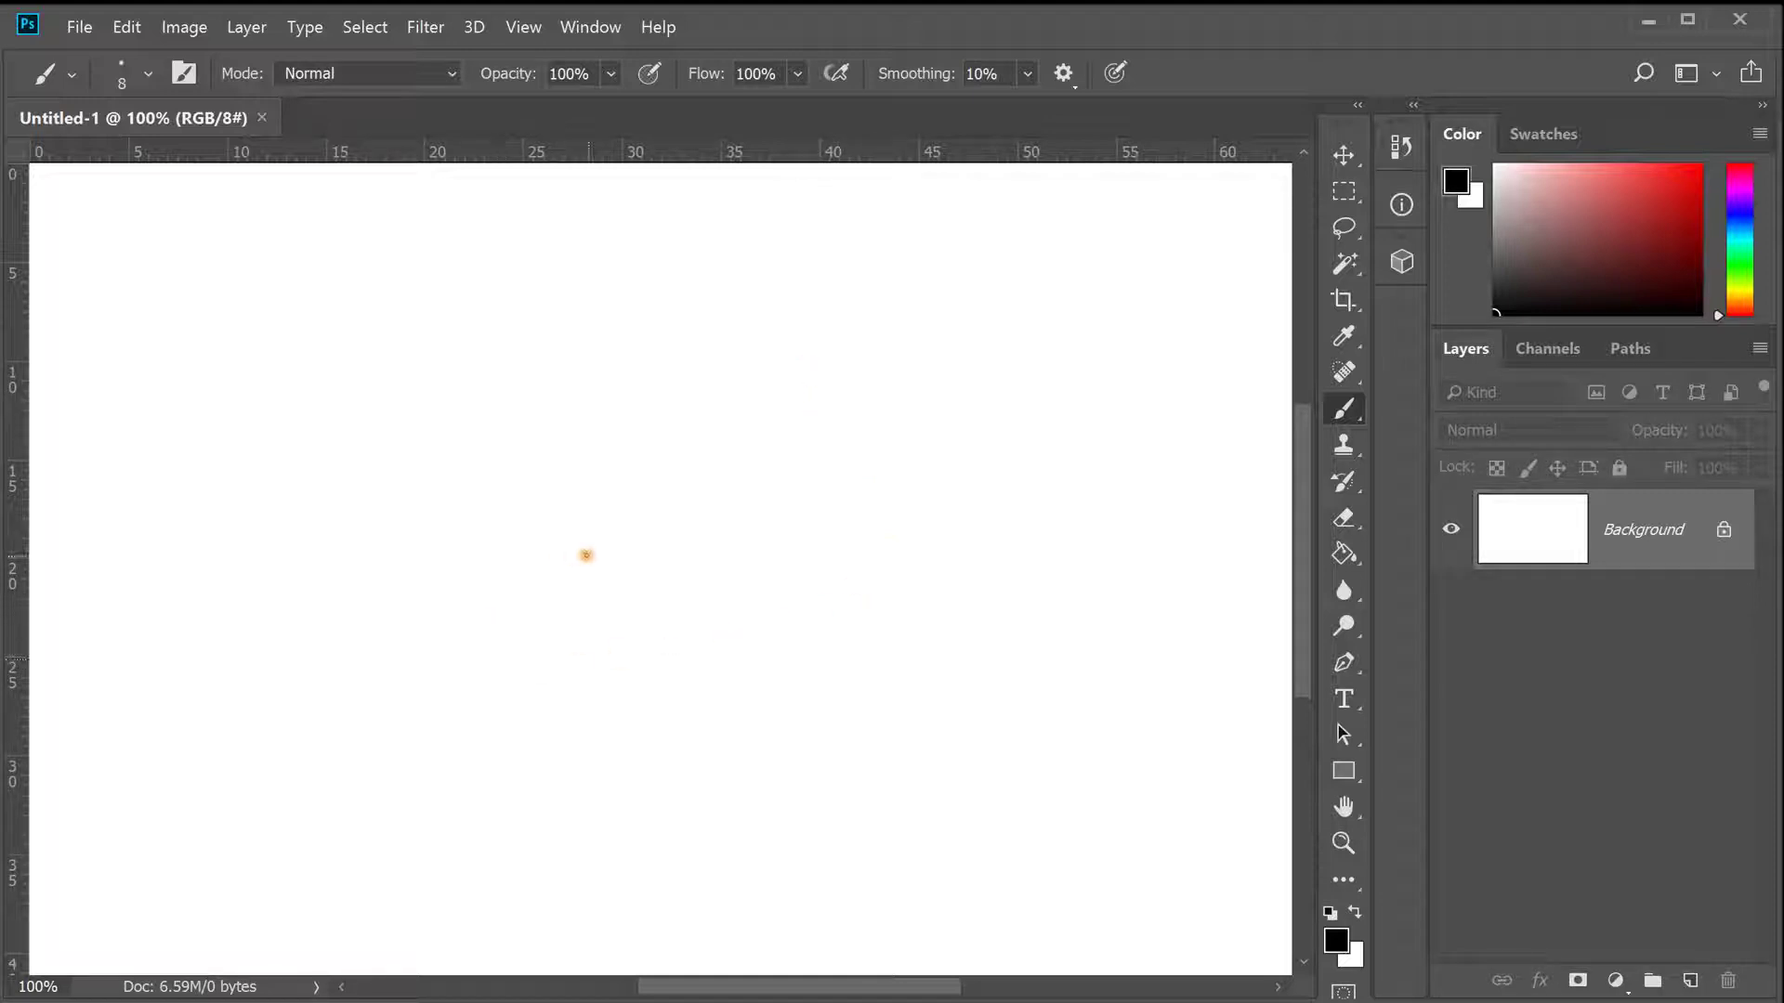
pyautogui.moveTo(760, 371)
pyautogui.mouseDown()
pyautogui.moveTo(366, 579)
pyautogui.moveTo(501, 810)
pyautogui.moveTo(782, 782)
pyautogui.moveTo(875, 546)
pyautogui.moveTo(764, 370)
pyautogui.mouseUp()
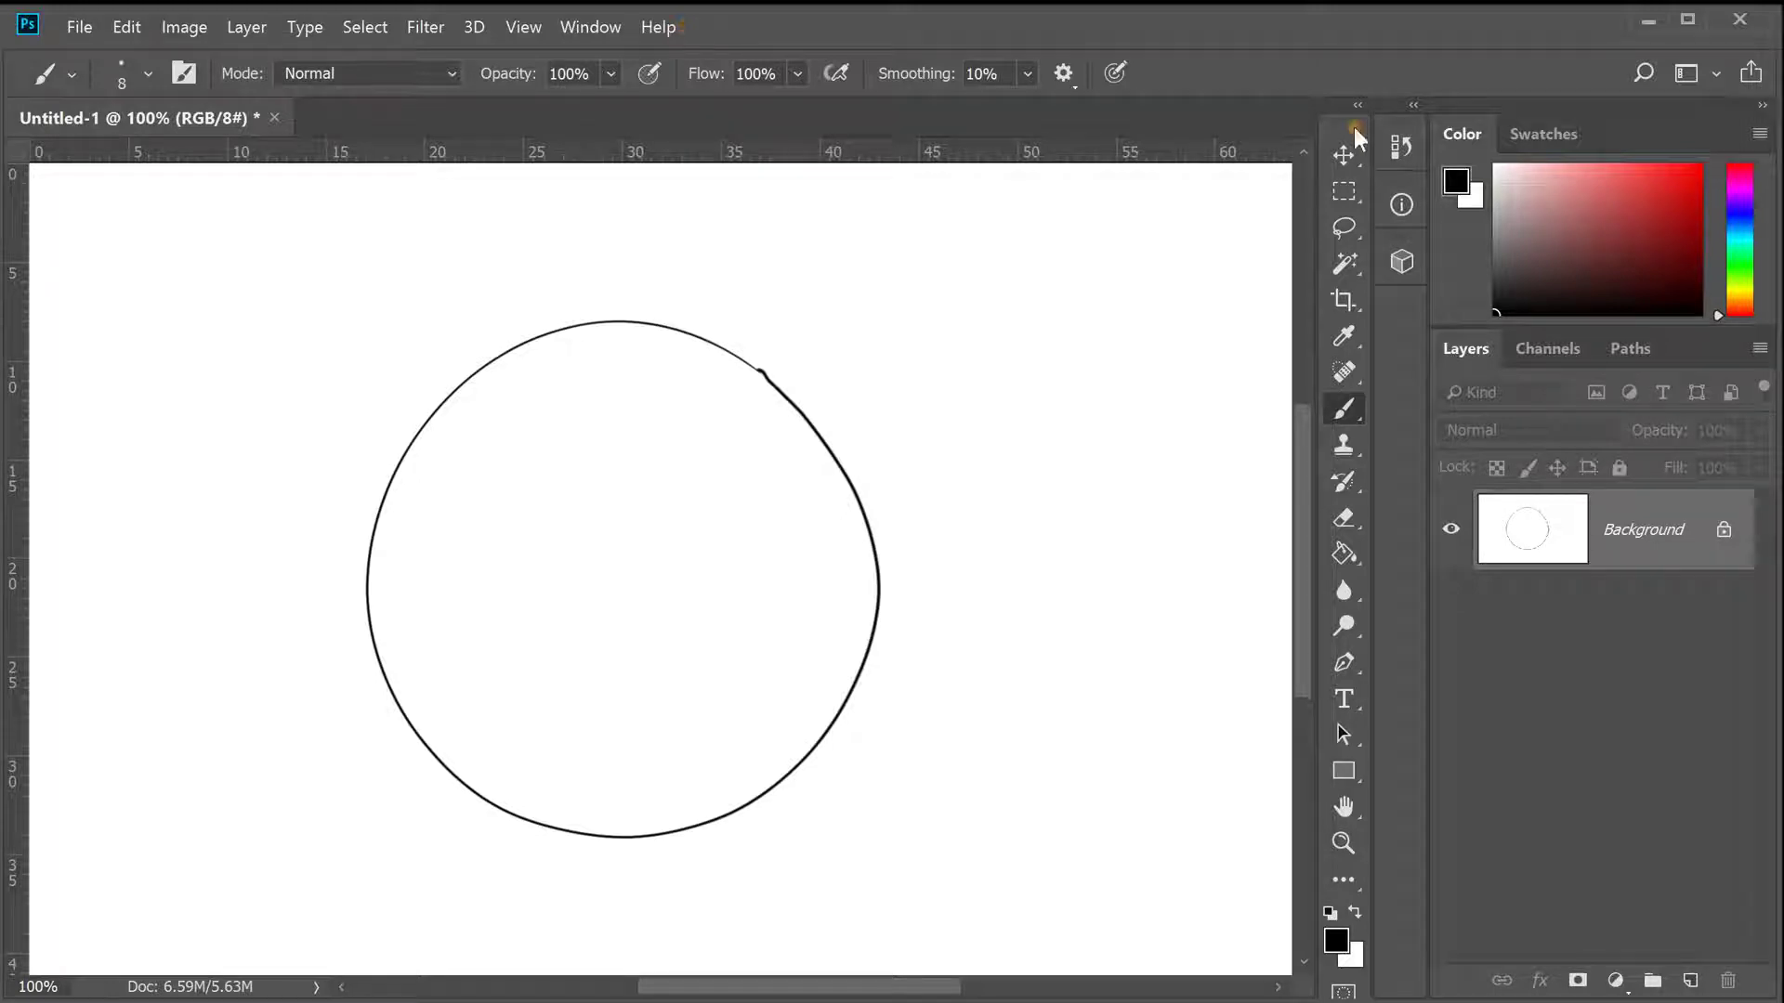
# - Dock the toolbar at the opposite window edge and back, and brush zigzagging black curves across the circle's edge
pyautogui.moveTo(1344, 127); pyautogui.dragTo(19, 184)
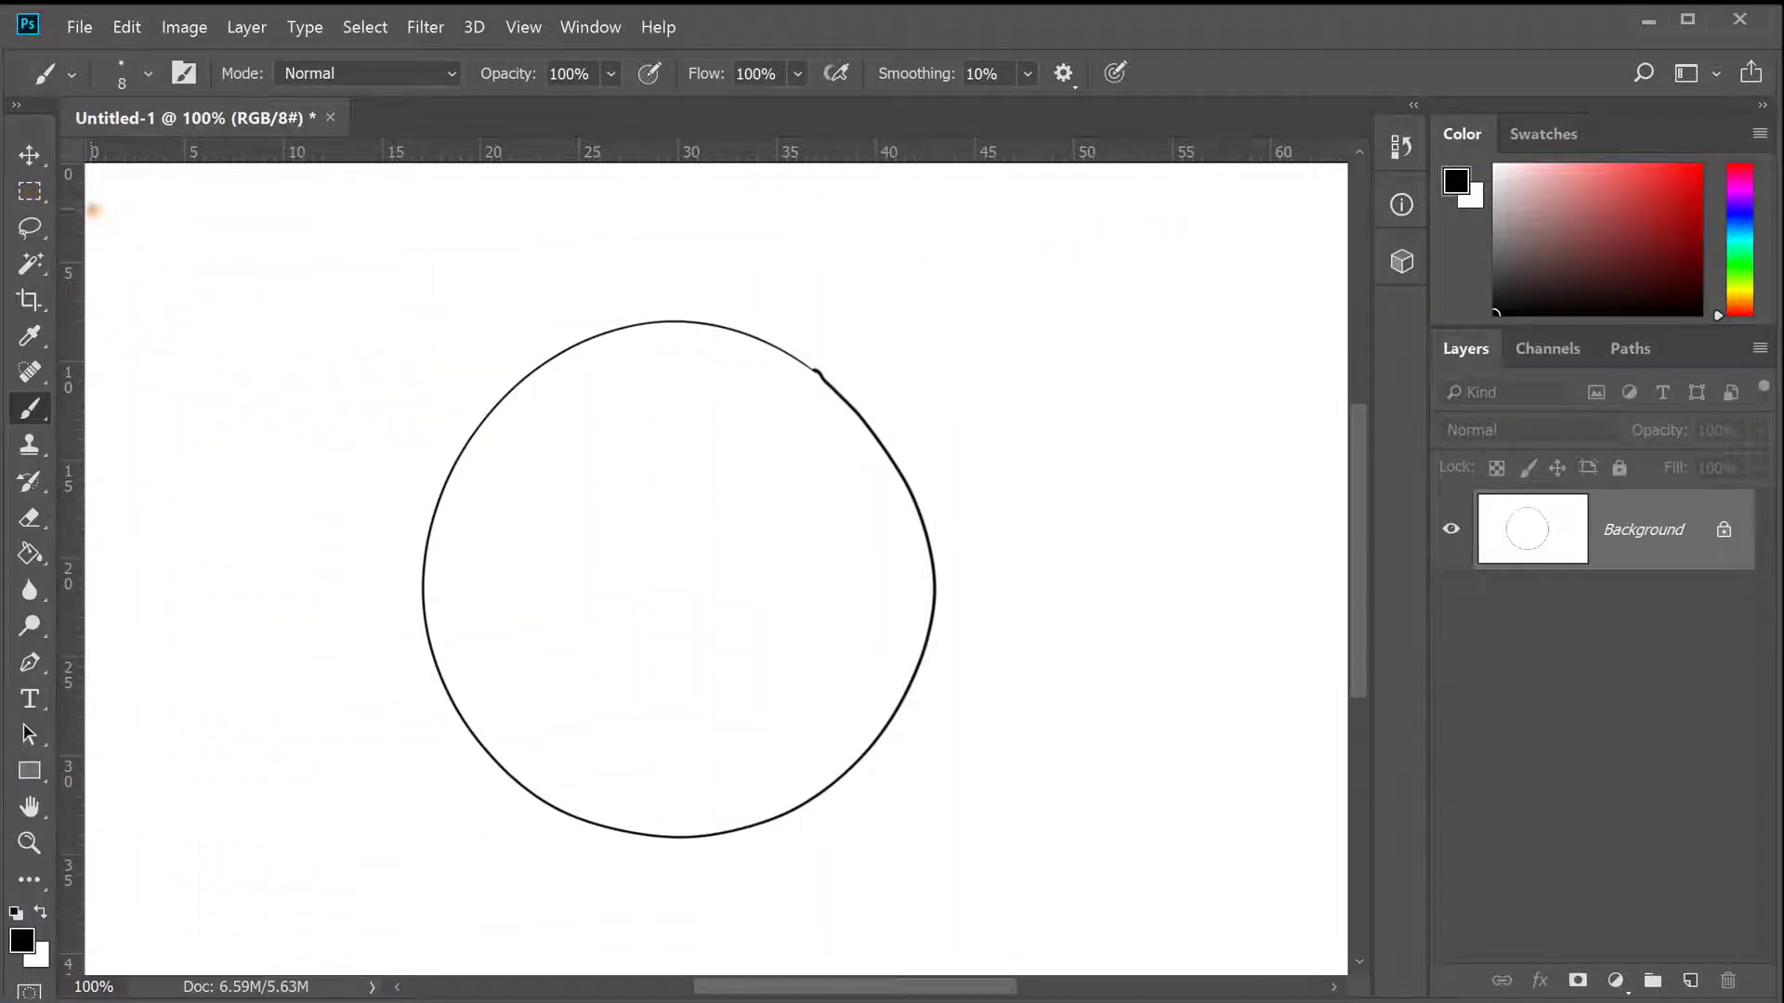
pyautogui.moveTo(27, 122); pyautogui.dragTo(1368, 165)
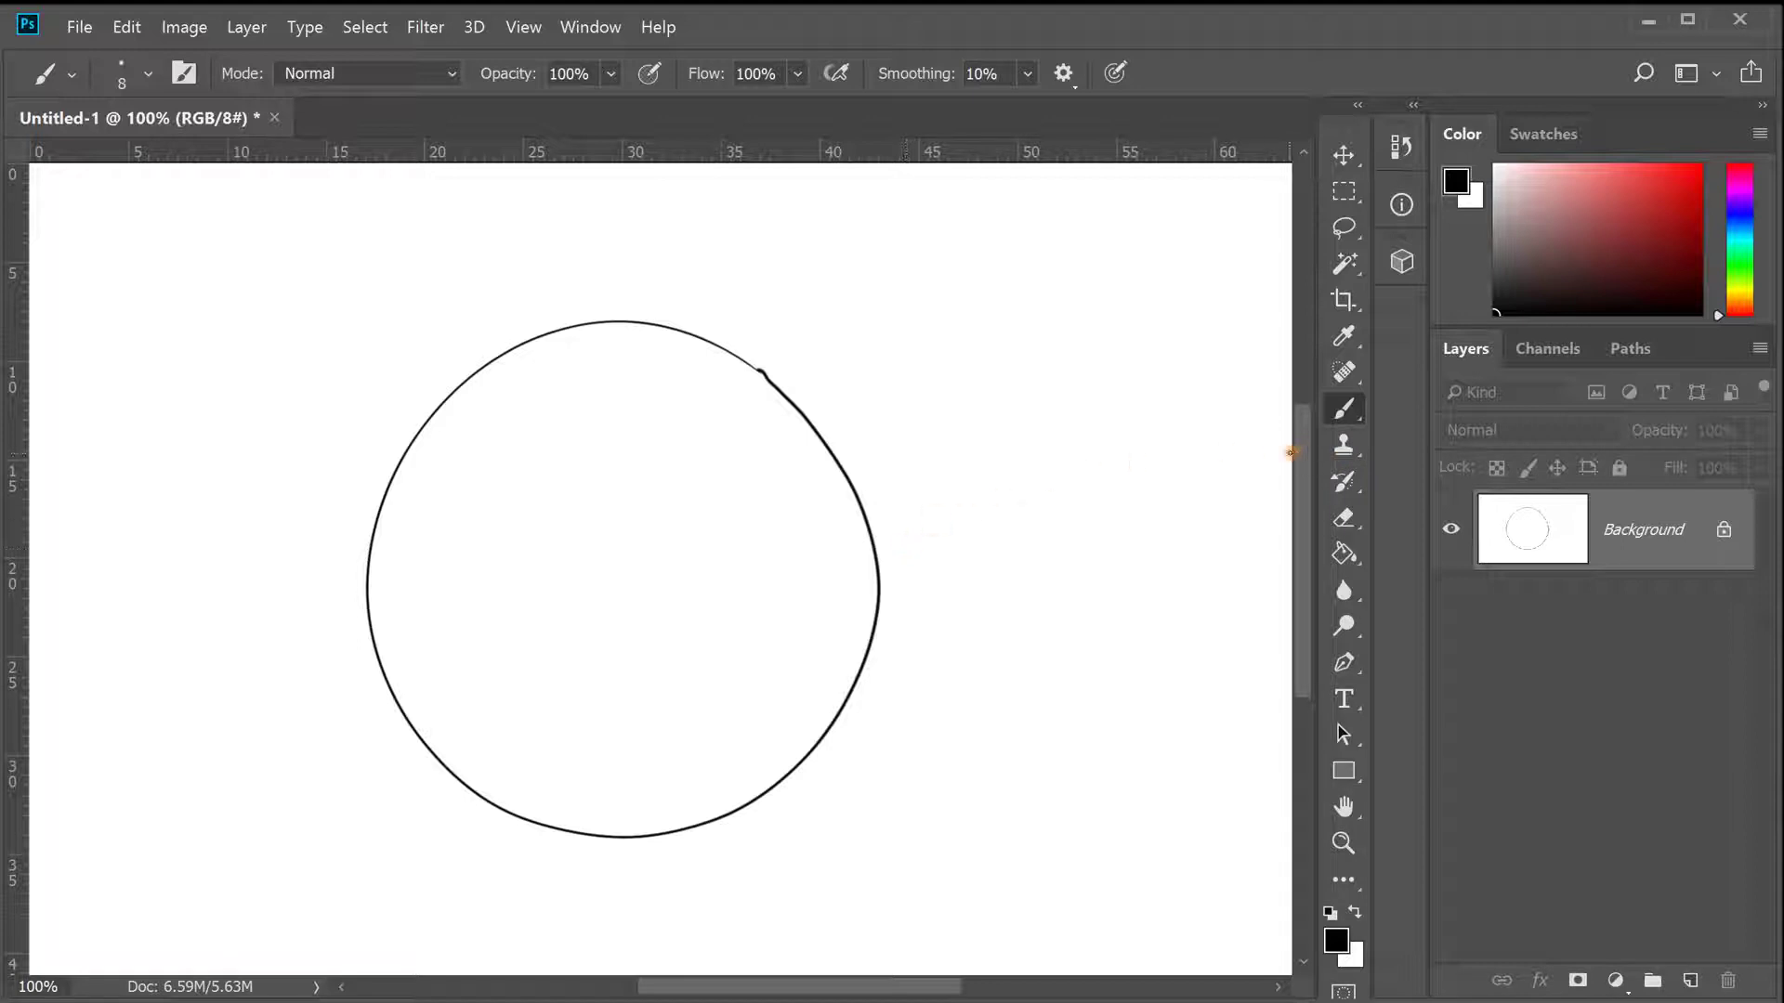
pyautogui.moveTo(1279, 376)
pyautogui.mouseDown()
pyautogui.moveTo(1094, 386)
pyautogui.moveTo(921, 433)
pyautogui.moveTo(800, 495)
pyautogui.moveTo(983, 446)
pyautogui.moveTo(1154, 429)
pyautogui.moveTo(1275, 442)
pyautogui.moveTo(956, 502)
pyautogui.moveTo(801, 566)
pyautogui.moveTo(1031, 531)
pyautogui.moveTo(1276, 536)
pyautogui.mouseUp()
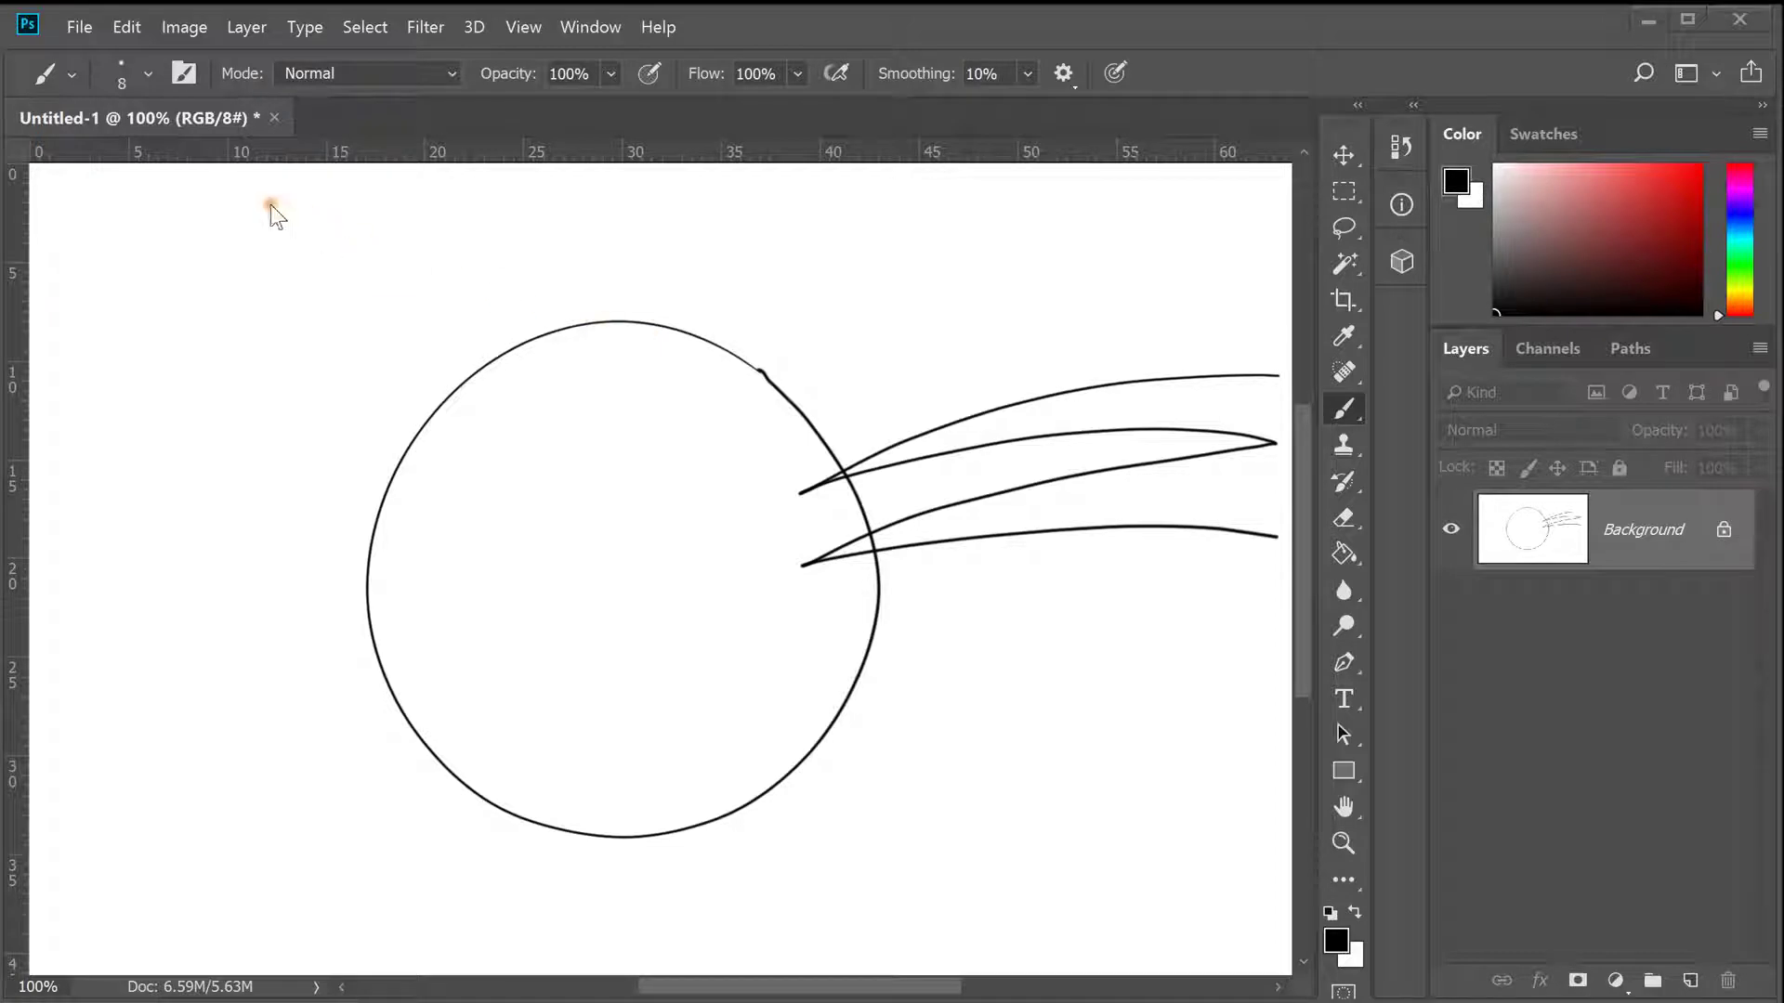
# - Examine the options of the Move, Marquee, Lasso, Magic Wand, Crop, Eyedropper, Spot Healing Brush and Brush tools in turn
pyautogui.click(1345, 158)
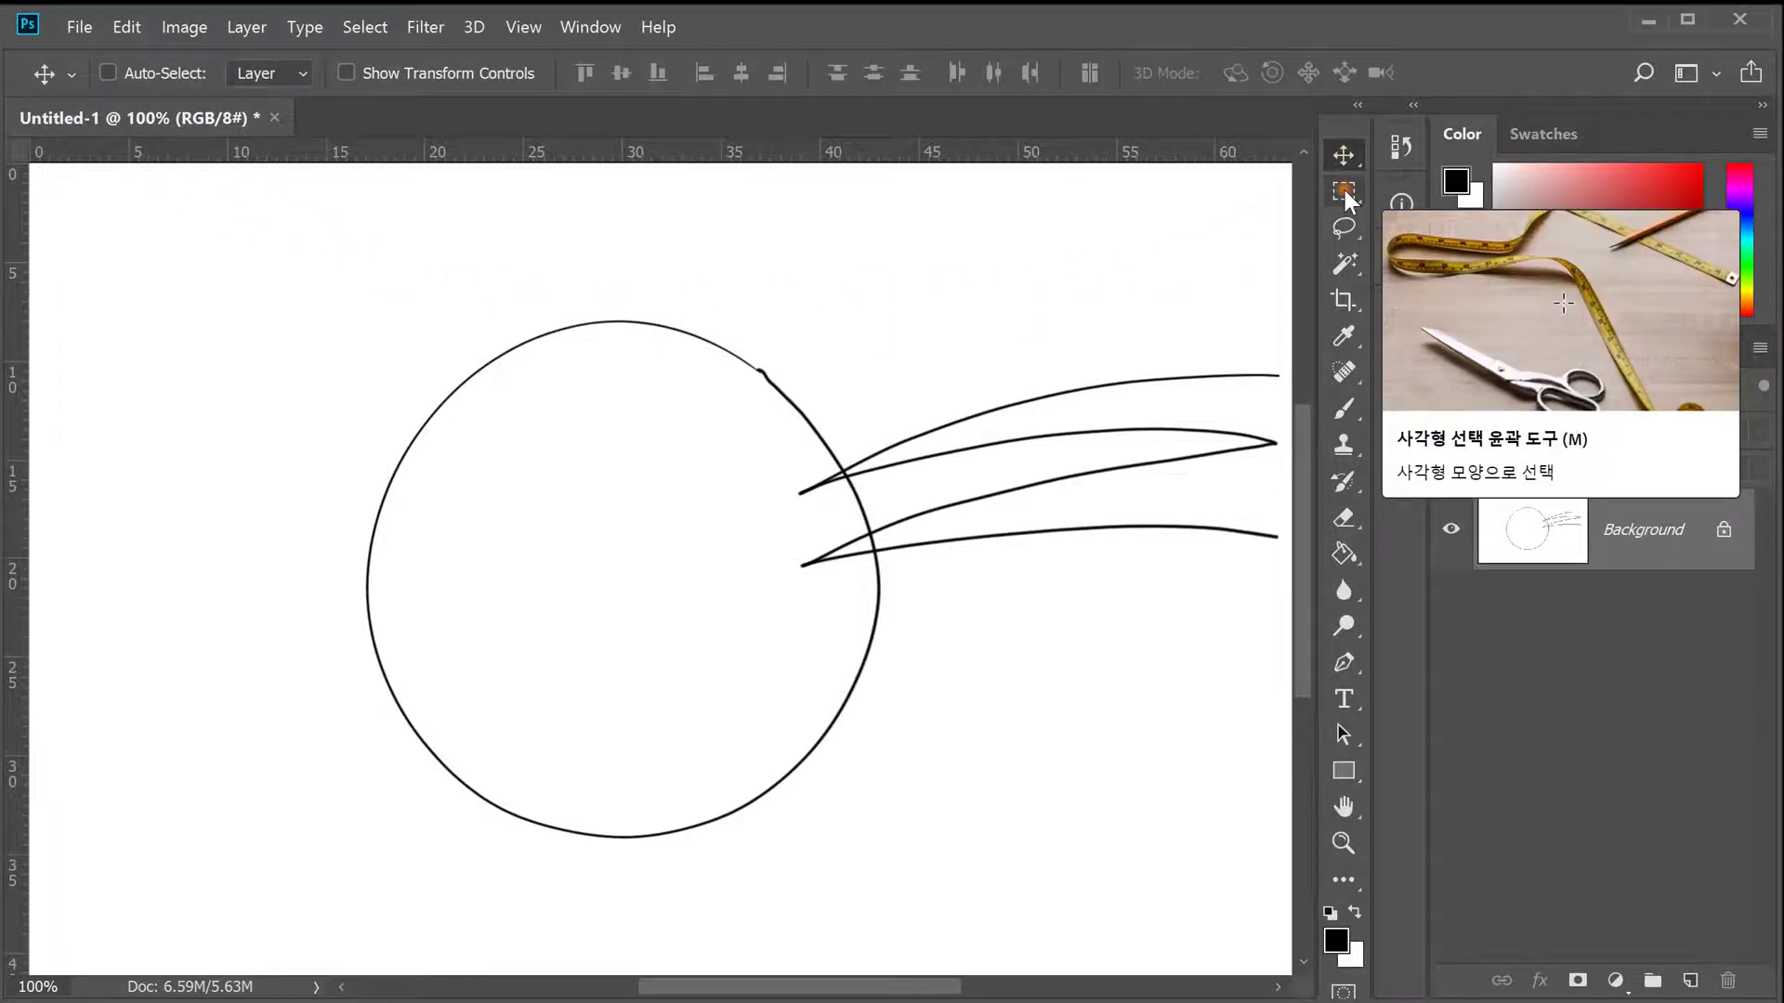
pyautogui.click(1345, 191)
pyautogui.click(1344, 229)
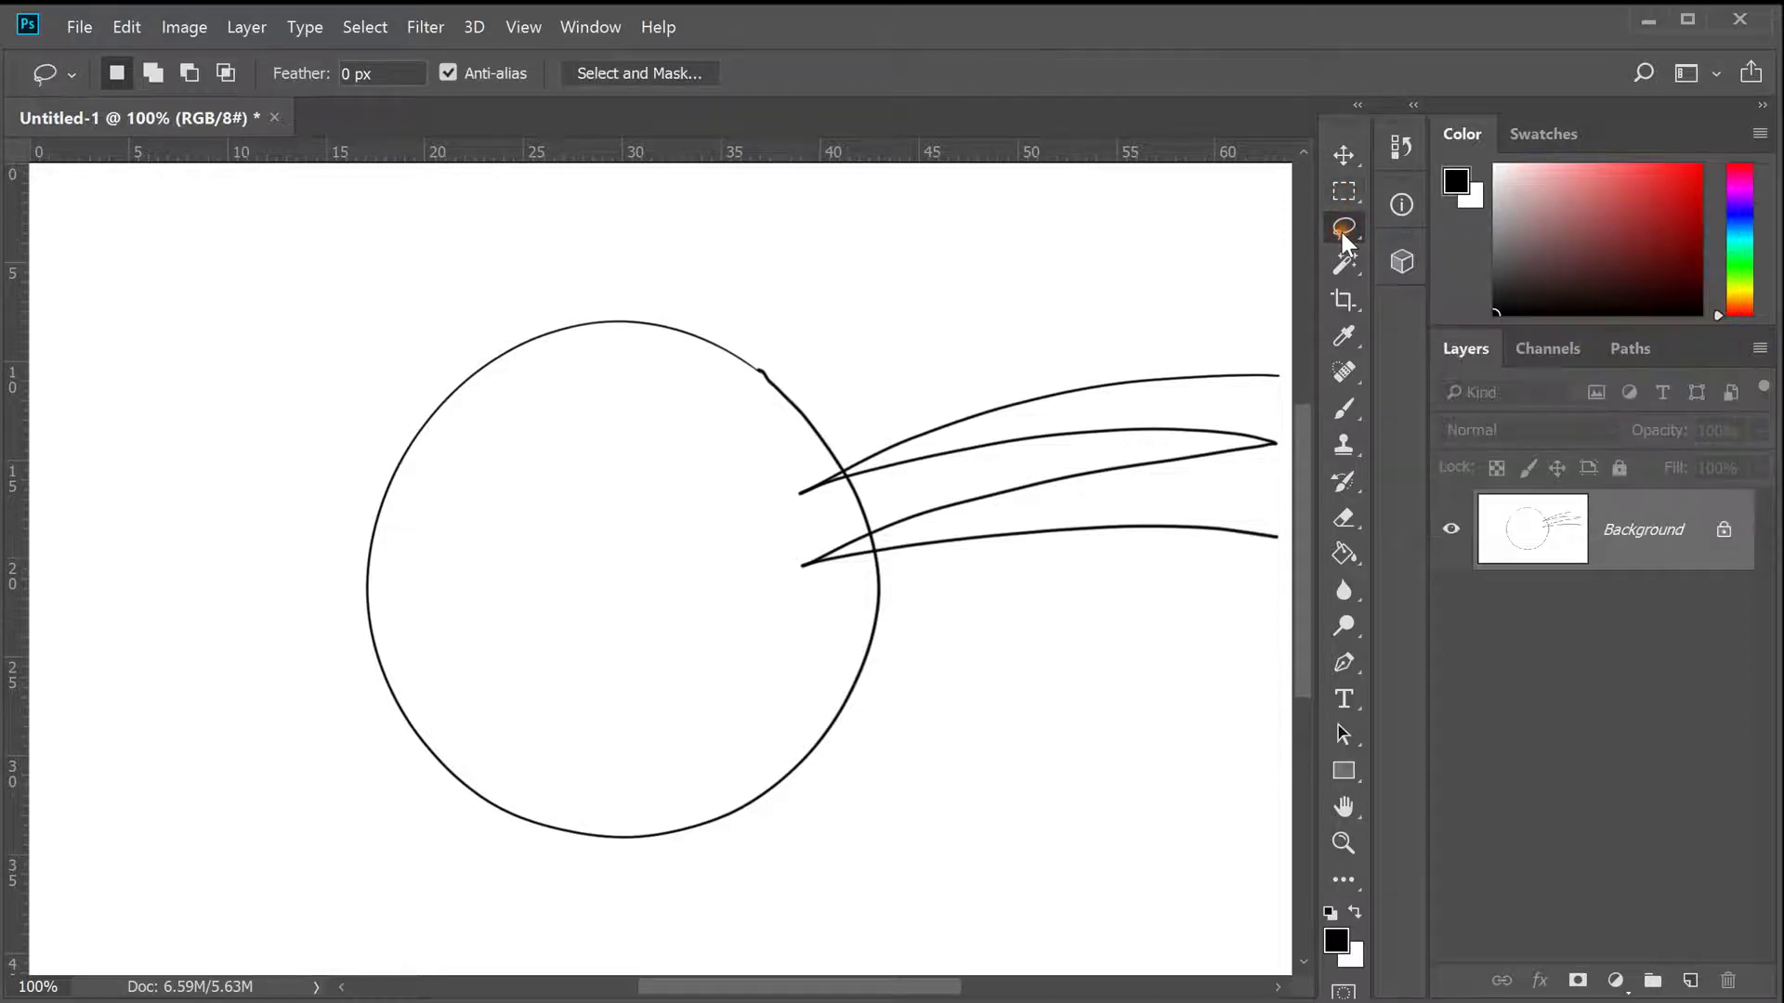
pyautogui.click(1344, 265)
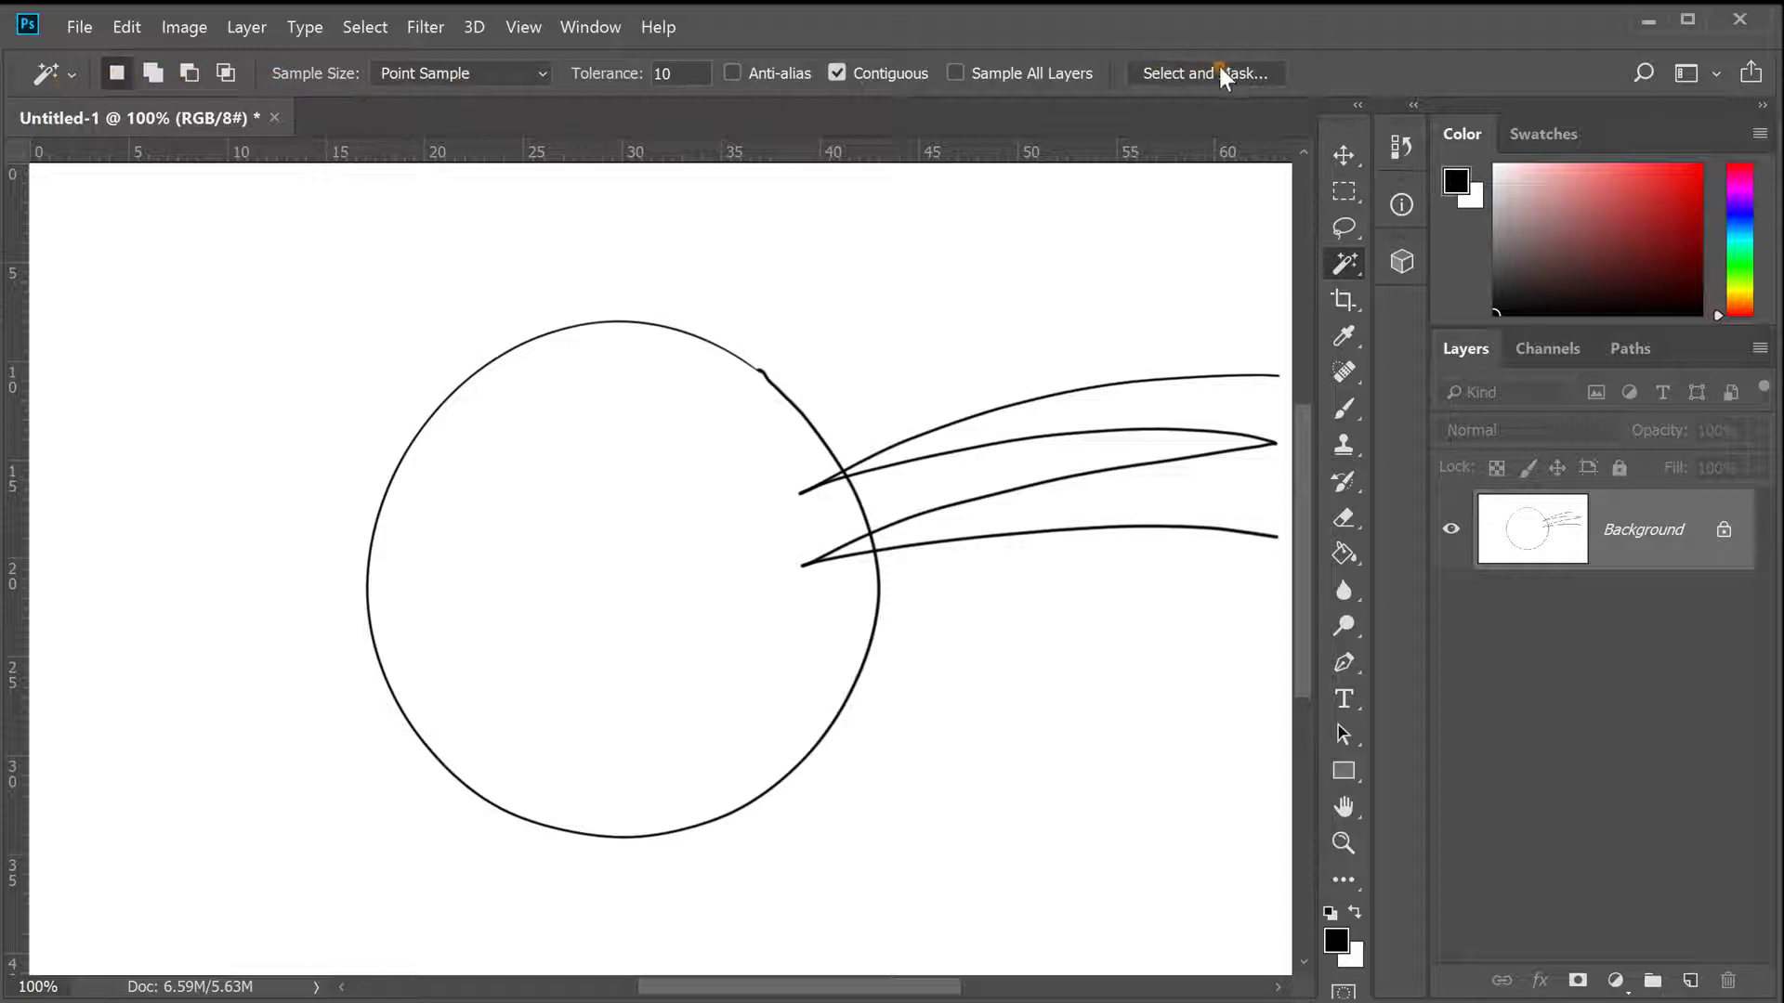
pyautogui.click(1343, 305)
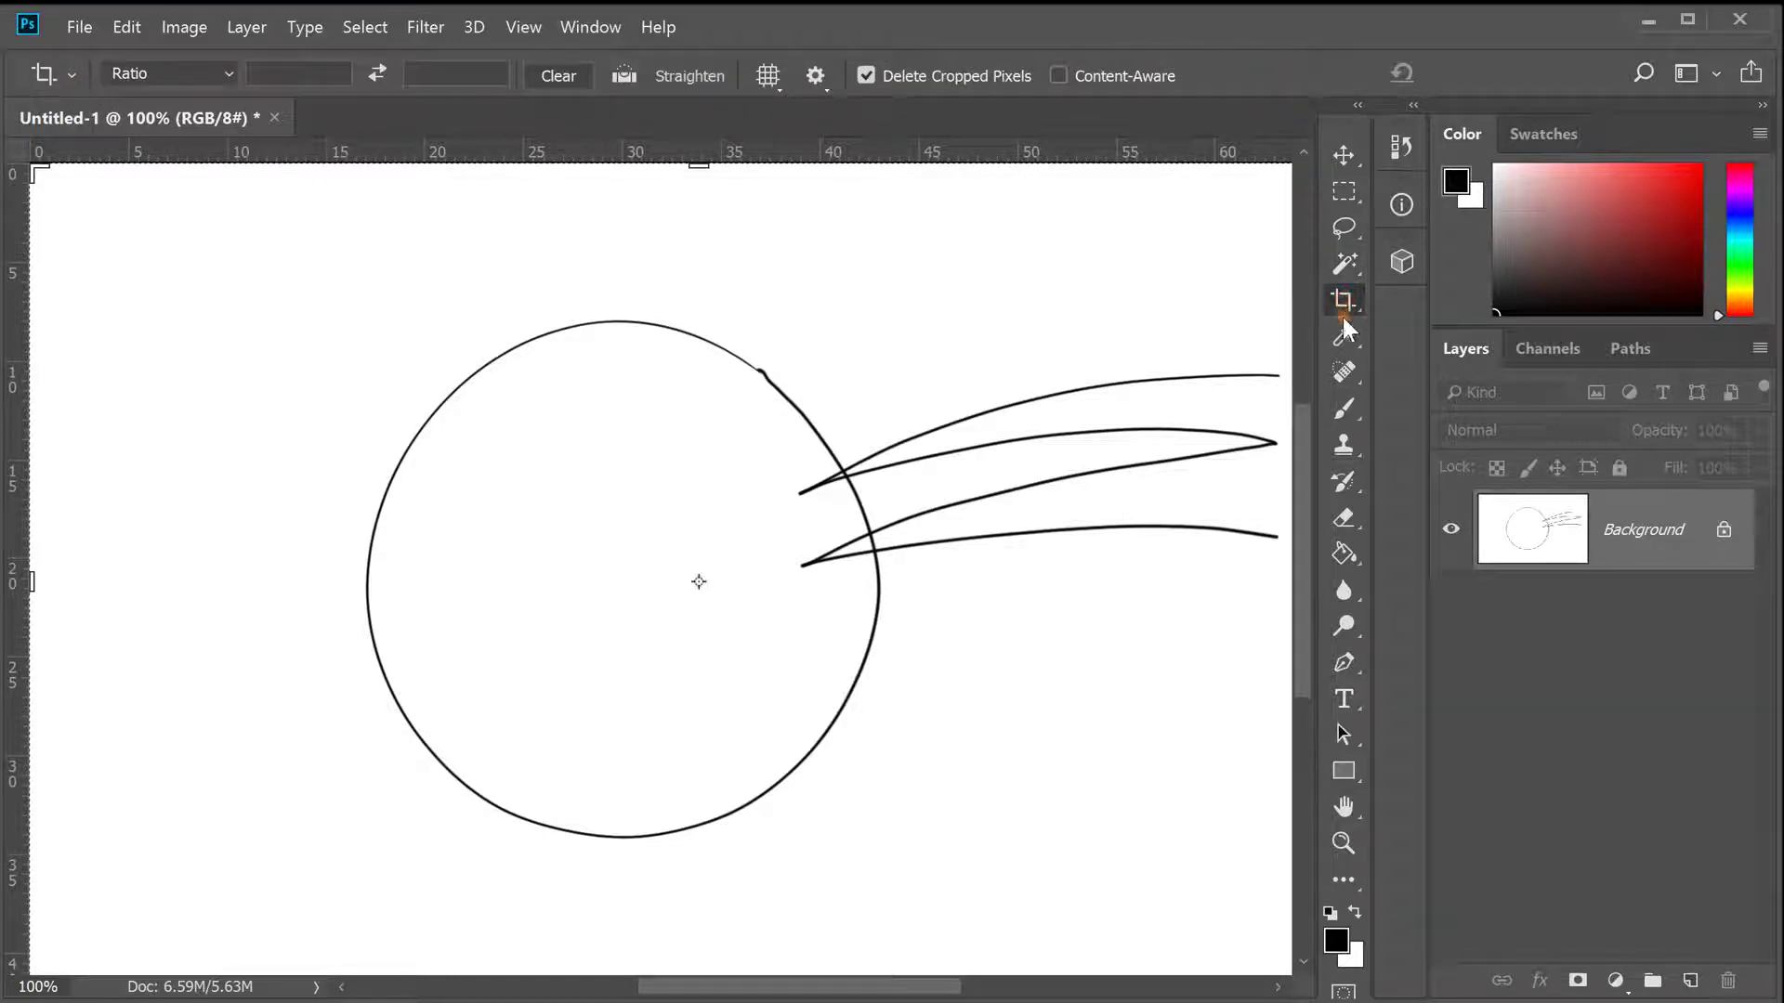
pyautogui.click(1343, 337)
pyautogui.click(1343, 372)
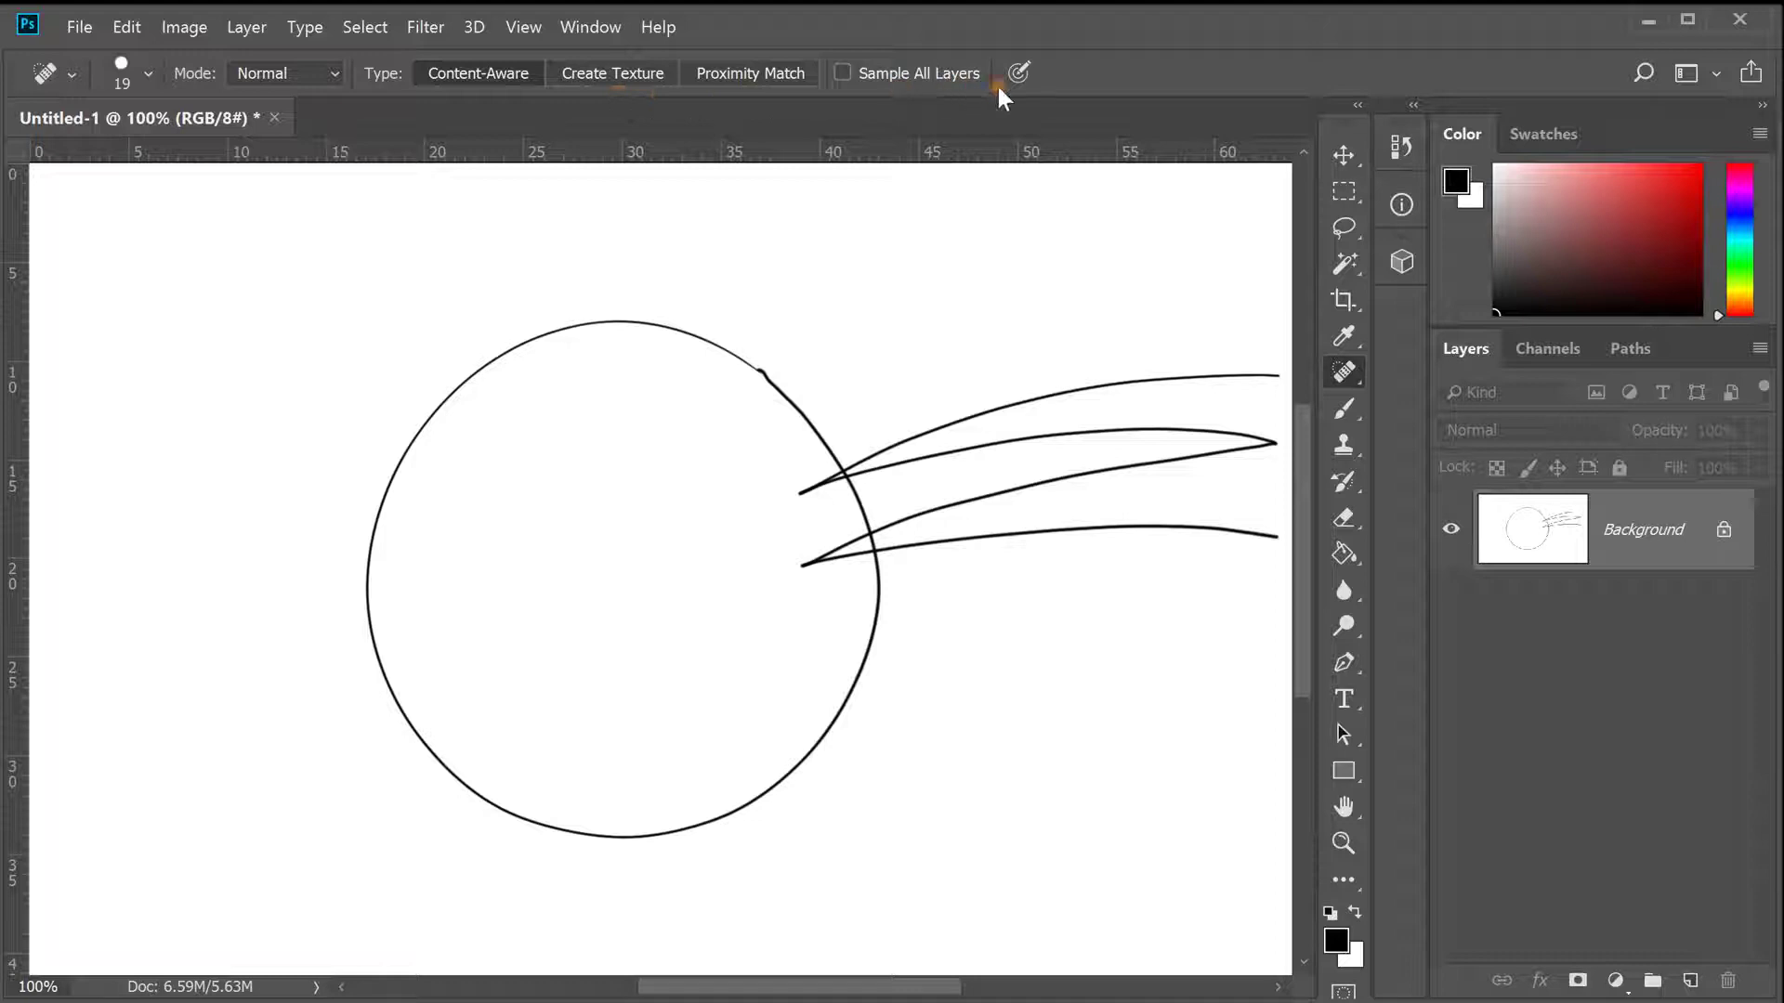
pyautogui.click(1347, 411)
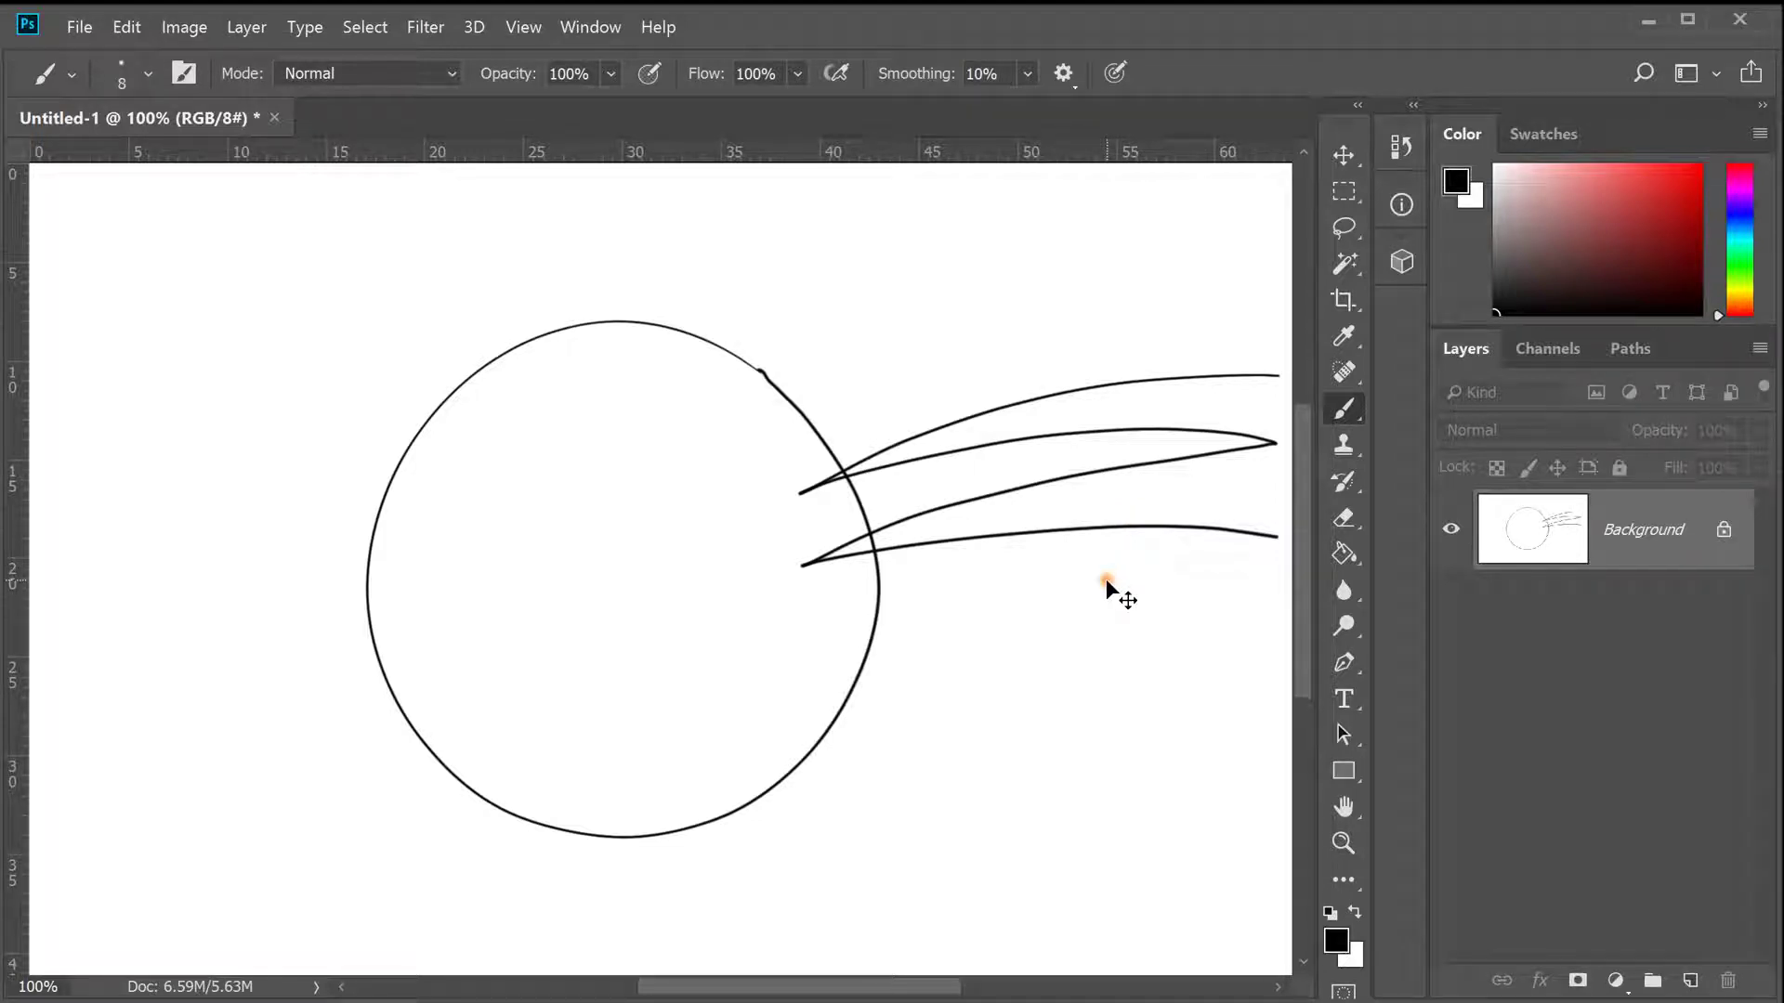
# - Undo all brush strokes of the circle and the curves so the canvas is blank
pyautogui.hotkey('ctrl', 'z')
pyautogui.hotkey('ctrl', 'z')
pyautogui.hotkey('ctrl', 'z')
pyautogui.hotkey('ctrl', 'z')
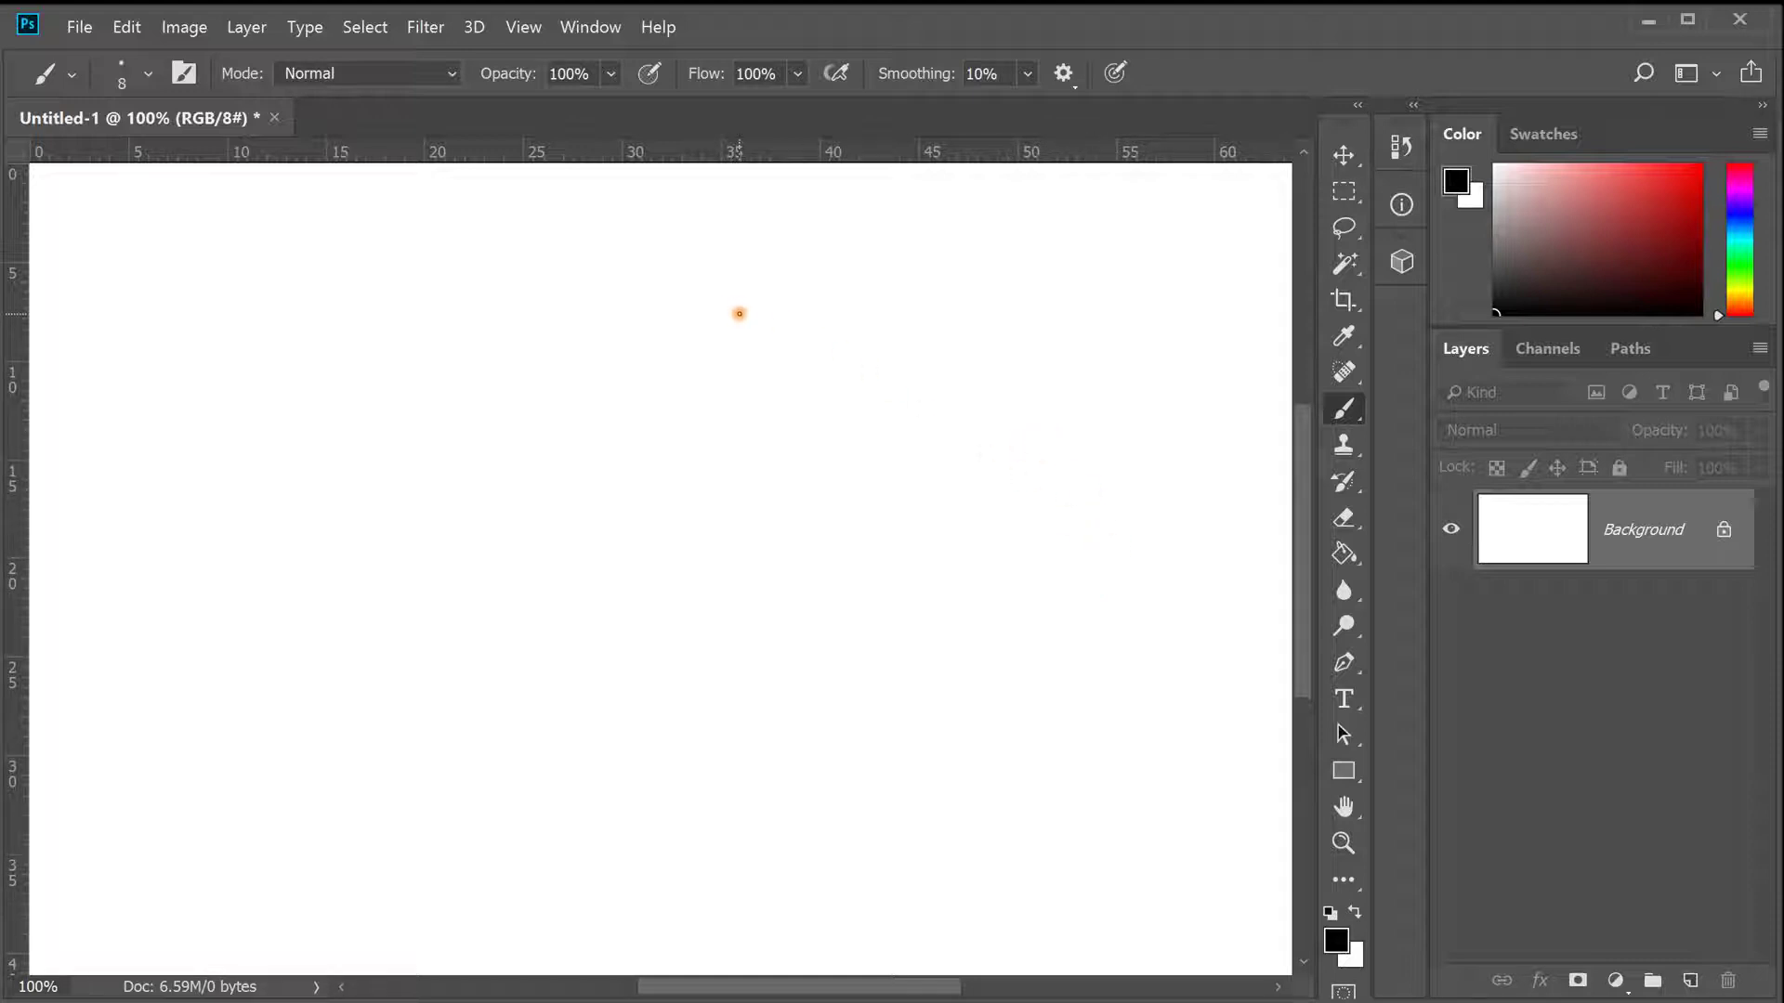
# - Handwrite the heading "Undo" in black with the size 8 brush in the upper canvas and underline it
pyautogui.moveTo(730, 305)
pyautogui.mouseDown()
pyautogui.moveTo(755, 360)
pyautogui.moveTo(765, 317)
pyautogui.moveTo(780, 358)
pyautogui.moveTo(833, 359)
pyautogui.mouseUp()
pyautogui.moveTo(847, 338); pyautogui.dragTo(850, 338)
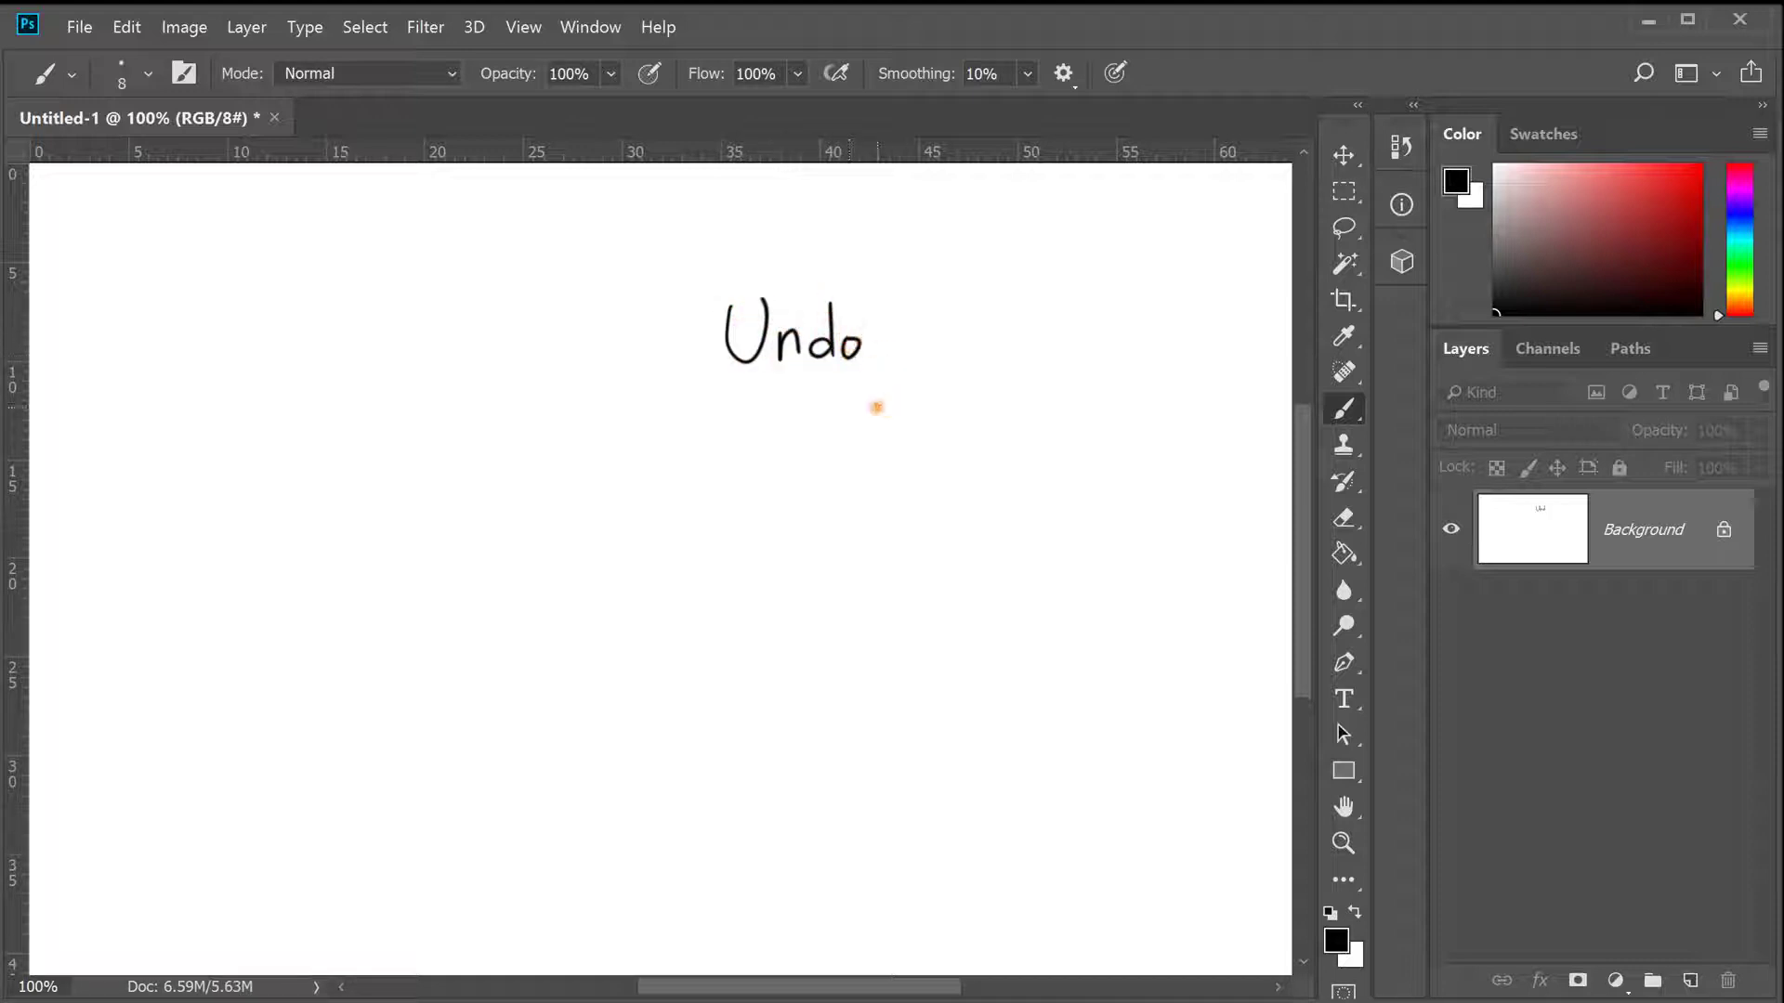
pyautogui.moveTo(726, 375); pyautogui.dragTo(901, 373)
# - Handwrite "실행 취소" on the same line after the "Undo" heading
pyautogui.moveTo(968, 303)
pyautogui.mouseDown()
pyautogui.moveTo(959, 327)
pyautogui.moveTo(975, 325)
pyautogui.mouseUp()
pyautogui.moveTo(983, 302)
pyautogui.mouseDown()
pyautogui.moveTo(960, 351)
pyautogui.moveTo(992, 362)
pyautogui.moveTo(1016, 306)
pyautogui.mouseUp()
pyautogui.moveTo(1001, 315); pyautogui.dragTo(1011, 320)
pyautogui.moveTo(1023, 307)
pyautogui.mouseDown()
pyautogui.moveTo(1023, 334)
pyautogui.moveTo(1035, 320)
pyautogui.mouseUp()
pyautogui.moveTo(1036, 308)
pyautogui.mouseDown()
pyautogui.moveTo(1025, 337)
pyautogui.moveTo(1088, 307)
pyautogui.moveTo(1103, 331)
pyautogui.mouseUp()
pyautogui.moveTo(1086, 337); pyautogui.dragTo(1105, 372)
pyautogui.moveTo(1136, 303); pyautogui.dragTo(1116, 342)
pyautogui.moveTo(1128, 325); pyautogui.dragTo(1163, 357)
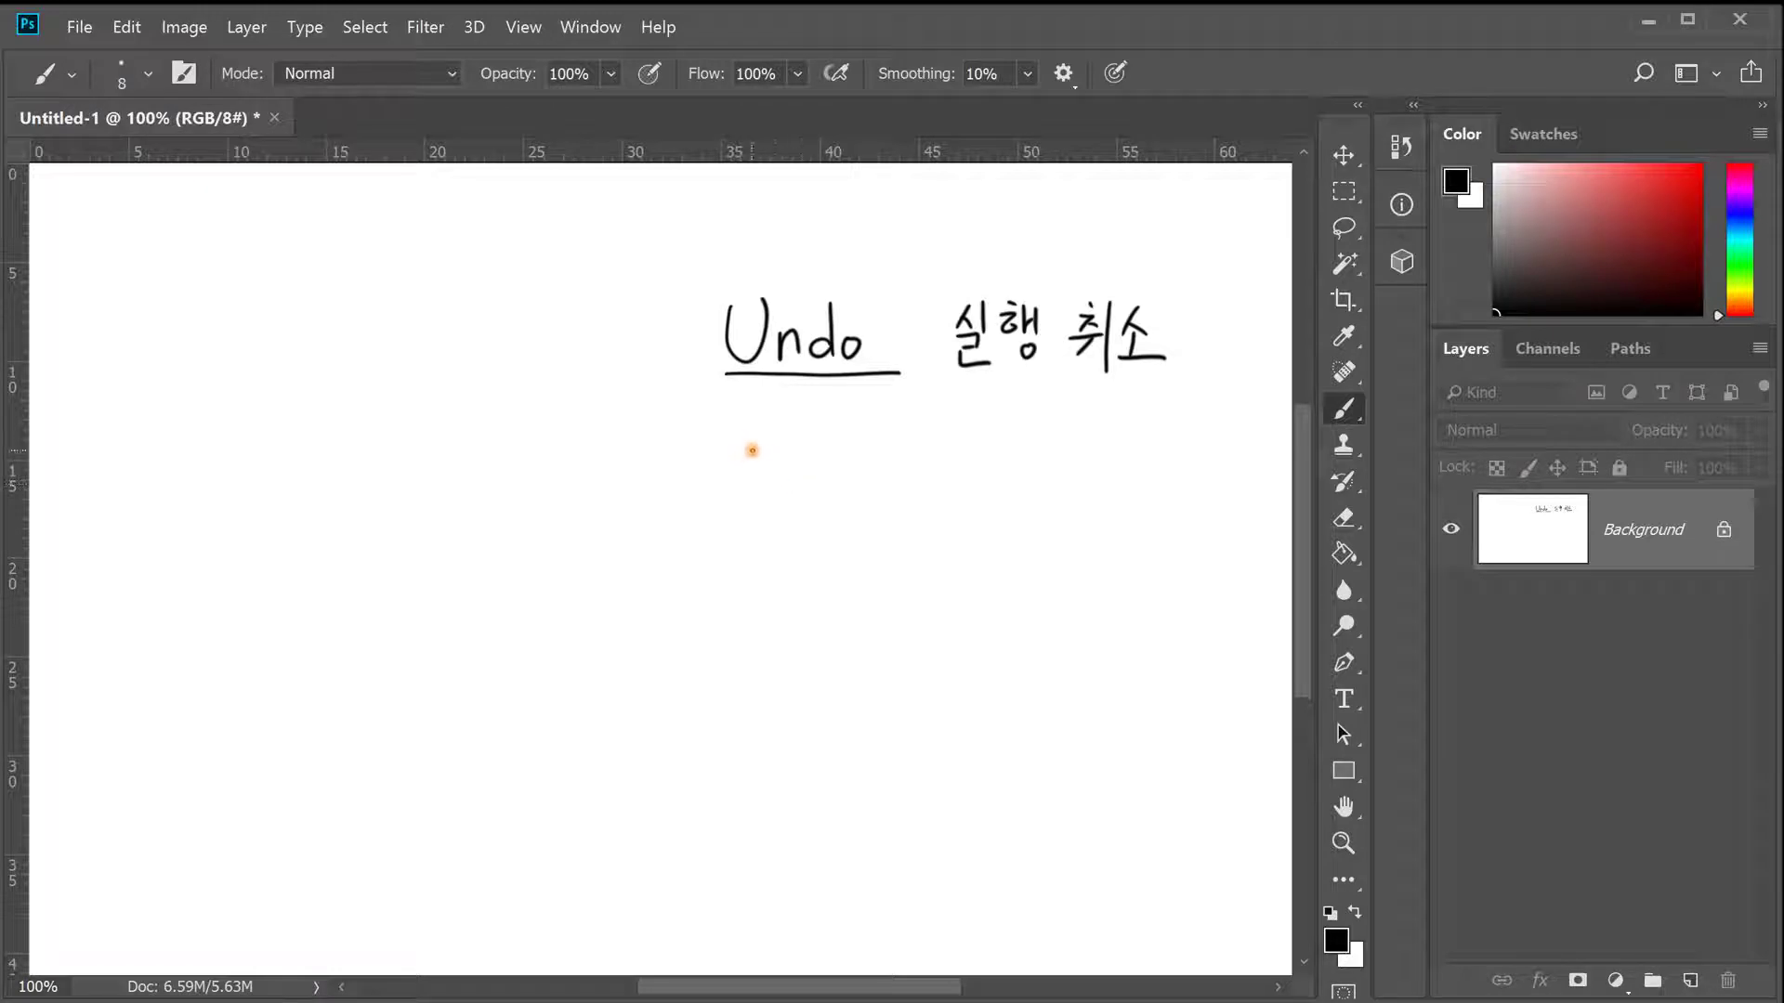
# - Handwrite "Ctrl Z" in black below the underlined "Undo" heading
pyautogui.moveTo(760, 443)
pyautogui.mouseDown()
pyautogui.moveTo(738, 447)
pyautogui.moveTo(762, 480)
pyautogui.moveTo(791, 457)
pyautogui.mouseUp()
pyautogui.moveTo(778, 450); pyautogui.dragTo(792, 475)
pyautogui.moveTo(802, 455)
pyautogui.mouseDown()
pyautogui.moveTo(800, 476)
pyautogui.moveTo(812, 465)
pyautogui.mouseUp()
pyautogui.moveTo(819, 473)
pyautogui.mouseDown()
pyautogui.moveTo(838, 441)
pyautogui.moveTo(842, 477)
pyautogui.moveTo(934, 479)
pyautogui.moveTo(929, 453)
pyautogui.mouseUp()
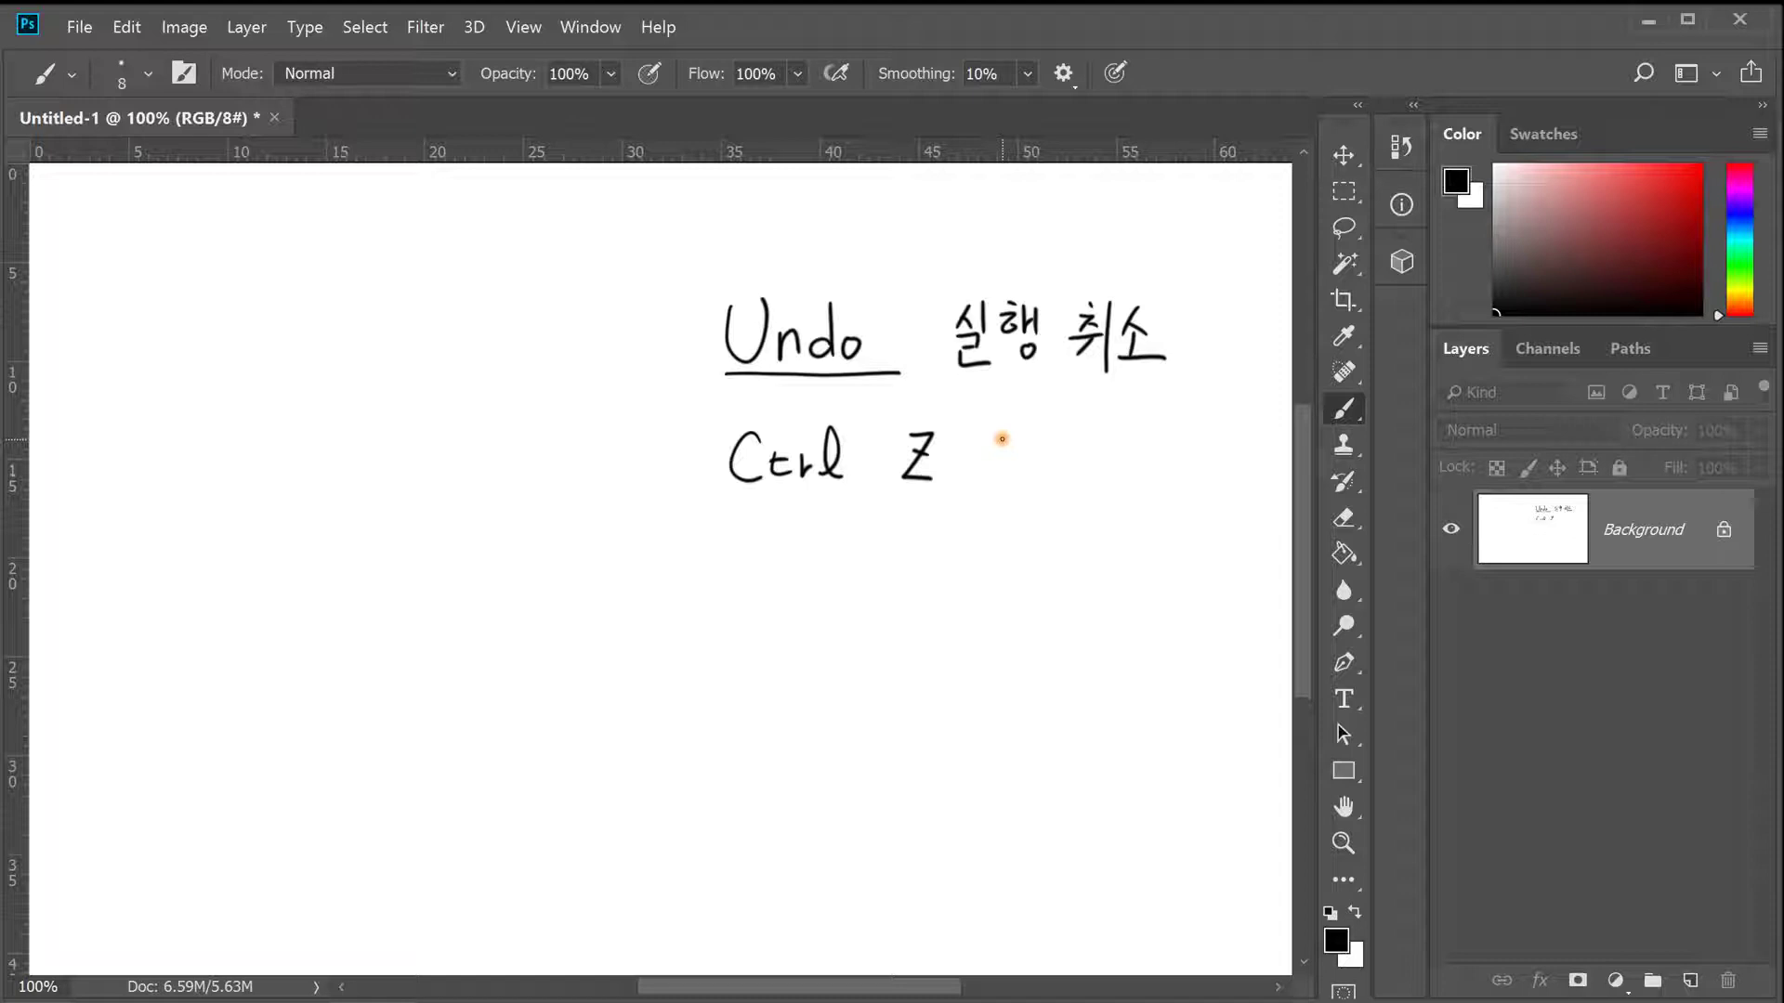
# - Handwrite the explanation "마지막 실행 취소" after "Ctrl Z" on the same line
pyautogui.moveTo(991, 444); pyautogui.dragTo(992, 464)
pyautogui.moveTo(992, 446); pyautogui.dragTo(1009, 461)
pyautogui.moveTo(1012, 431); pyautogui.dragTo(1012, 476)
pyautogui.moveTo(1012, 453); pyautogui.dragTo(1047, 459)
pyautogui.moveTo(1057, 432)
pyautogui.mouseDown()
pyautogui.moveTo(1057, 472)
pyautogui.moveTo(1067, 452)
pyautogui.mouseUp()
pyautogui.moveTo(1068, 437); pyautogui.dragTo(1080, 451)
pyautogui.moveTo(1089, 431); pyautogui.dragTo(1090, 456)
pyautogui.moveTo(1090, 444)
pyautogui.mouseDown()
pyautogui.moveTo(1089, 479)
pyautogui.moveTo(1142, 450)
pyautogui.mouseUp()
pyautogui.moveTo(1149, 429)
pyautogui.mouseDown()
pyautogui.moveTo(1133, 460)
pyautogui.moveTo(1150, 468)
pyautogui.moveTo(1164, 425)
pyautogui.mouseUp()
pyautogui.moveTo(1154, 430); pyautogui.dragTo(1176, 454)
pyautogui.moveTo(1176, 445); pyautogui.dragTo(1185, 458)
pyautogui.moveTo(1177, 464); pyautogui.dragTo(1224, 438)
pyautogui.moveTo(1219, 439); pyautogui.dragTo(1228, 454)
pyautogui.moveTo(1204, 462)
pyautogui.mouseDown()
pyautogui.moveTo(1234, 461)
pyautogui.moveTo(1221, 476)
pyautogui.mouseUp()
pyautogui.moveTo(1239, 420)
pyautogui.mouseDown()
pyautogui.moveTo(1239, 479)
pyautogui.moveTo(1245, 455)
pyautogui.moveTo(1275, 470)
pyautogui.mouseUp()
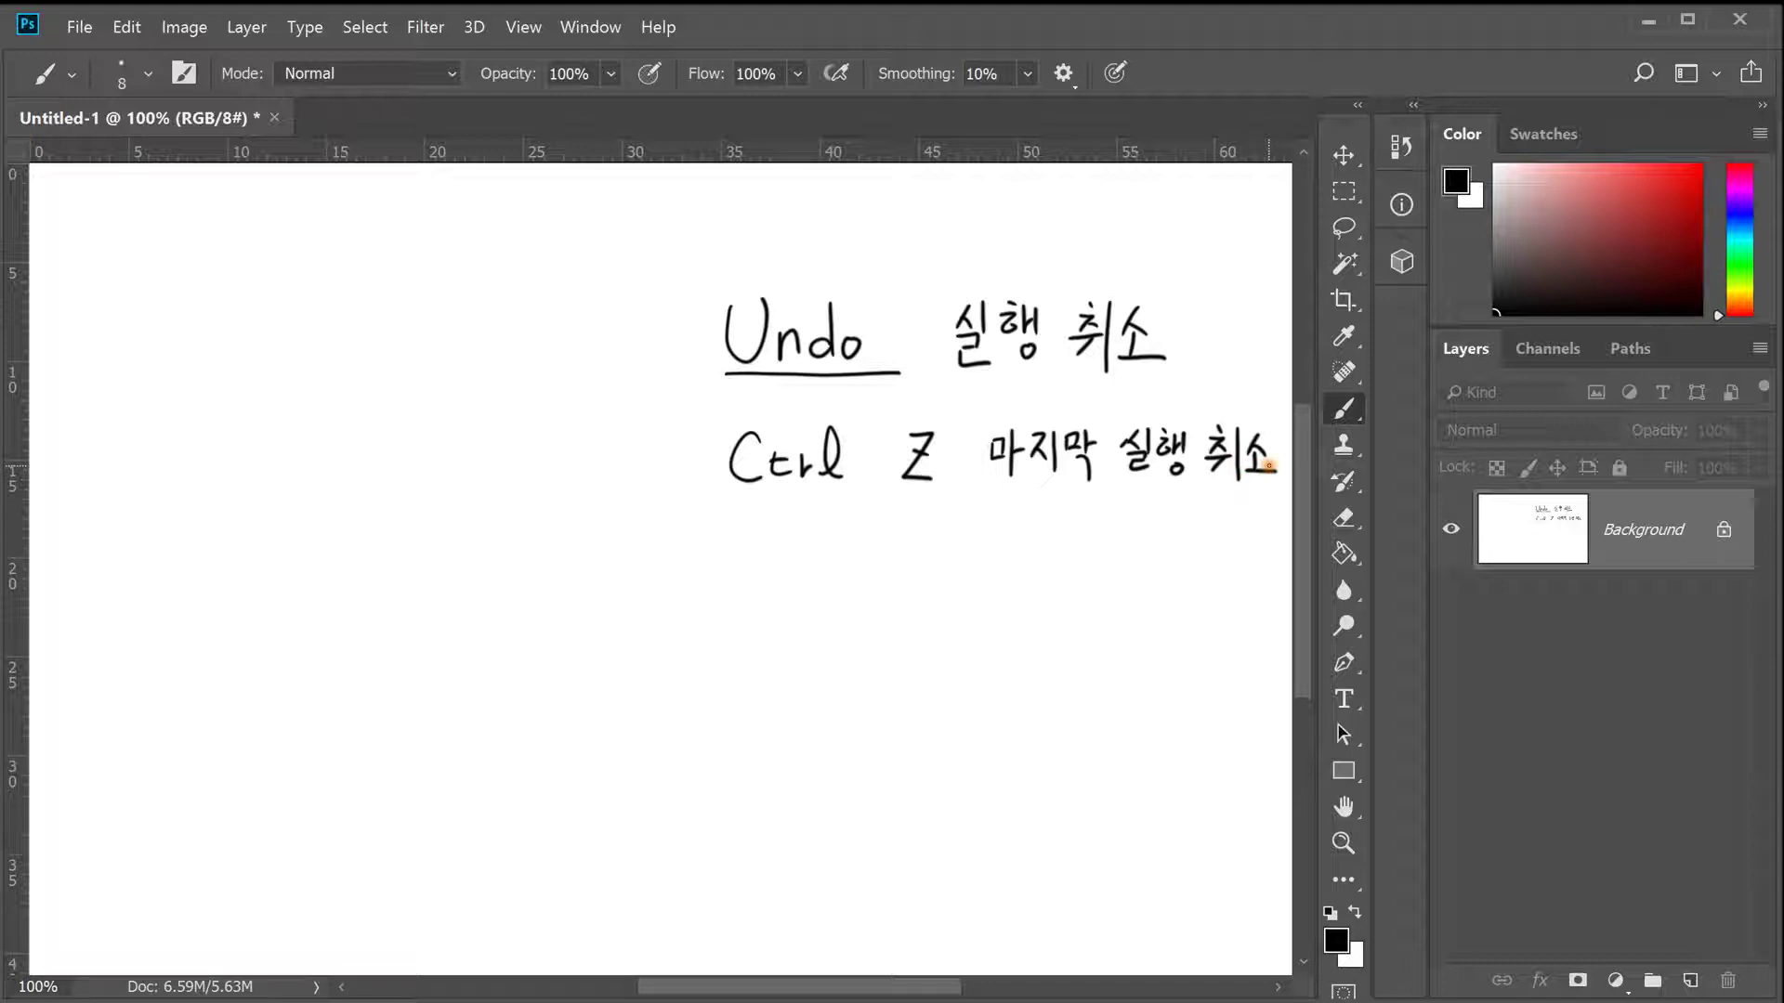
# - Set the foreground colour to bright red, brush a horizontal line below the notes, and undo and restore that line
pyautogui.click(1700, 165)
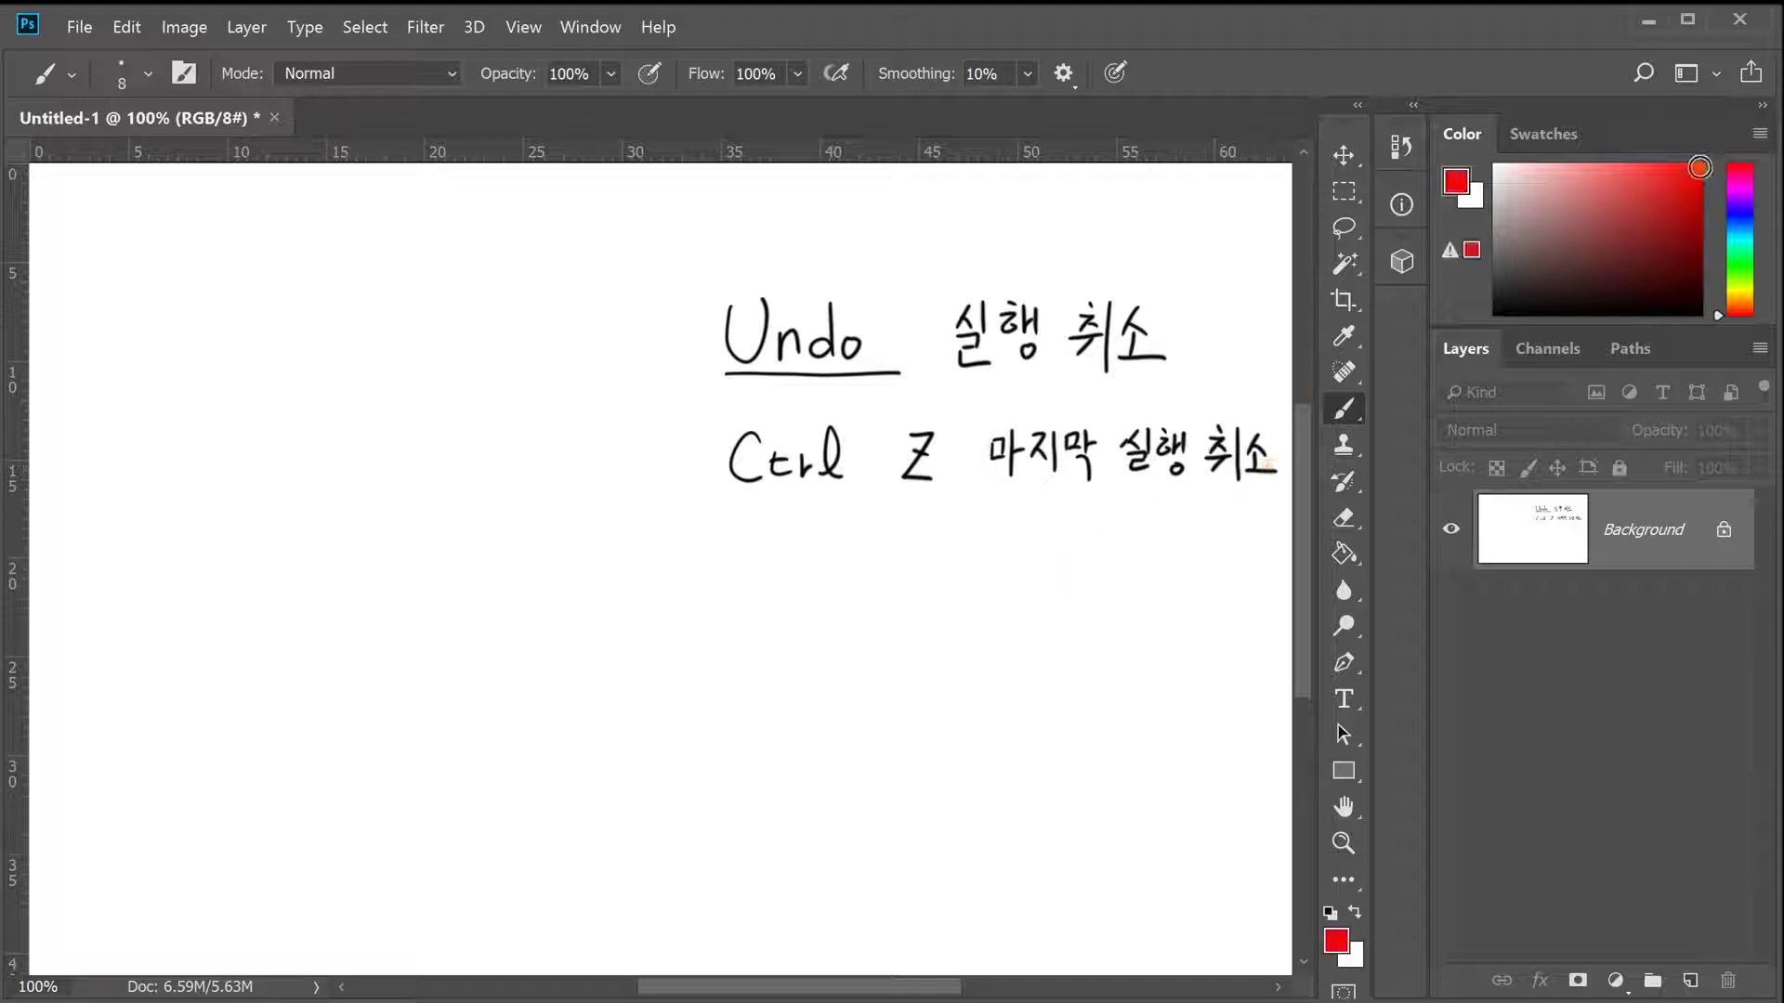
pyautogui.moveTo(380, 642); pyautogui.dragTo(767, 638)
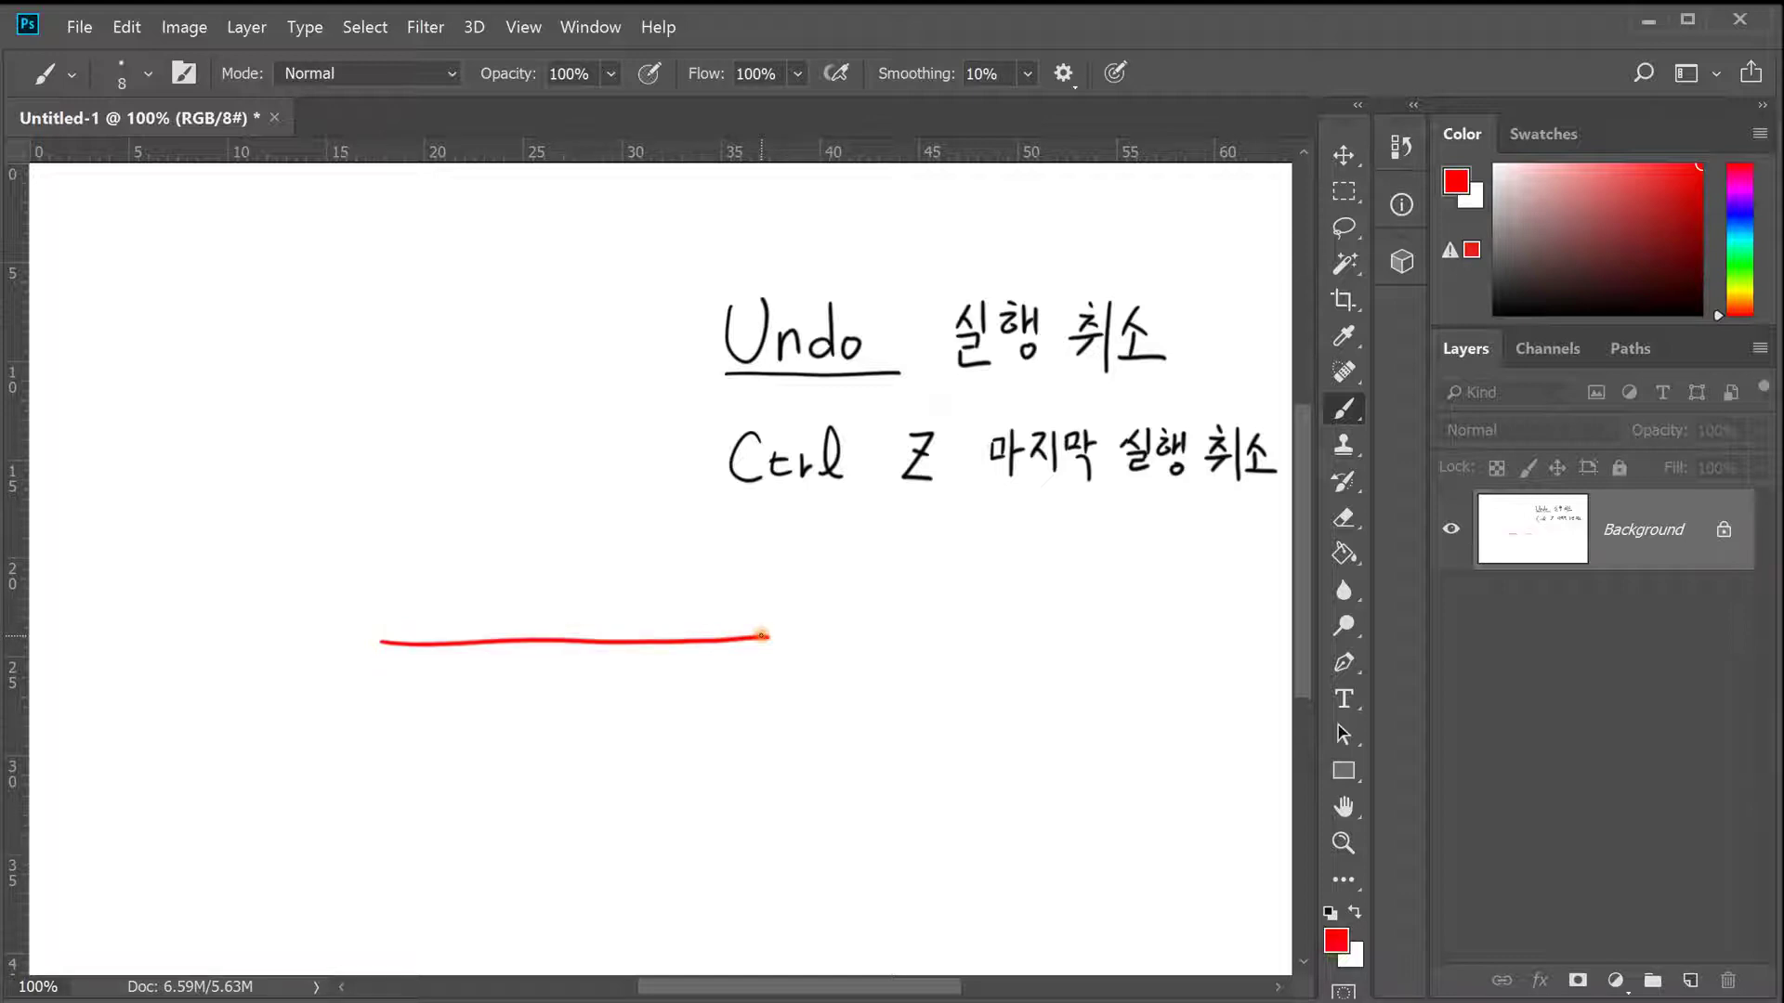
pyautogui.hotkey('ctrl', 'z')
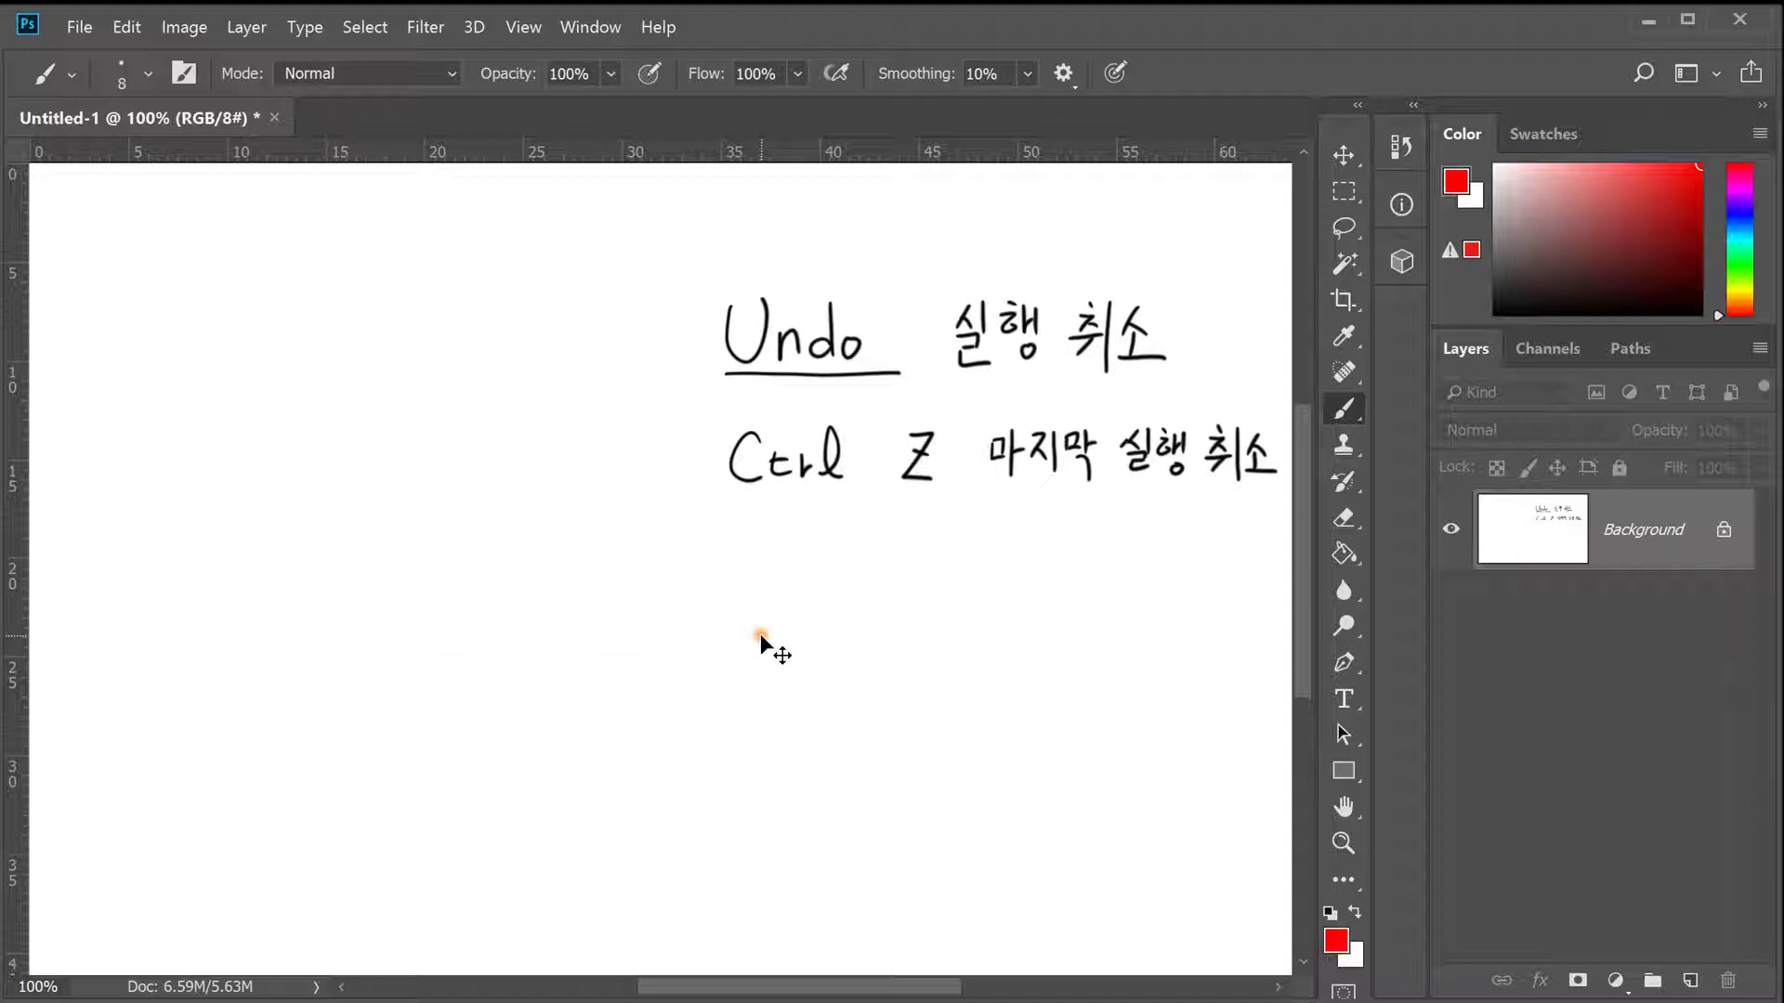
pyautogui.hotkey('ctrl', 'z')
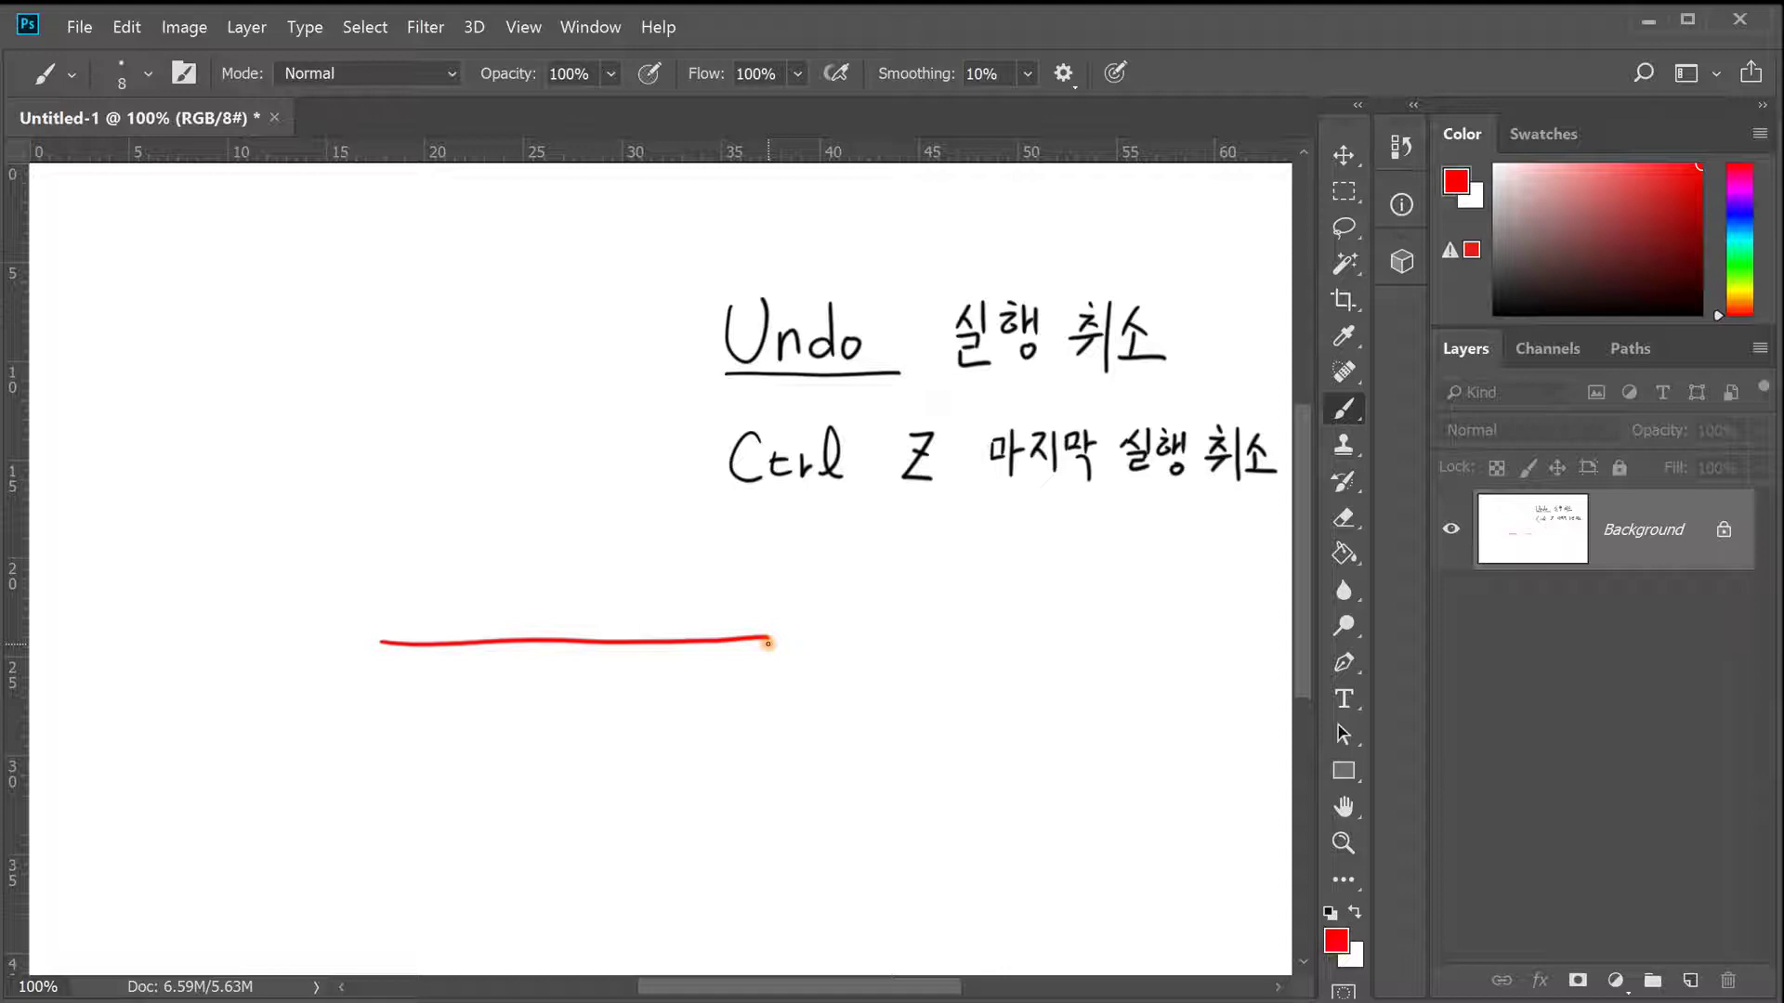
# - Reset the colours to default black and white and handwrite "Ctrl Alt Z" below "Ctrl Z"
pyautogui.press('d')
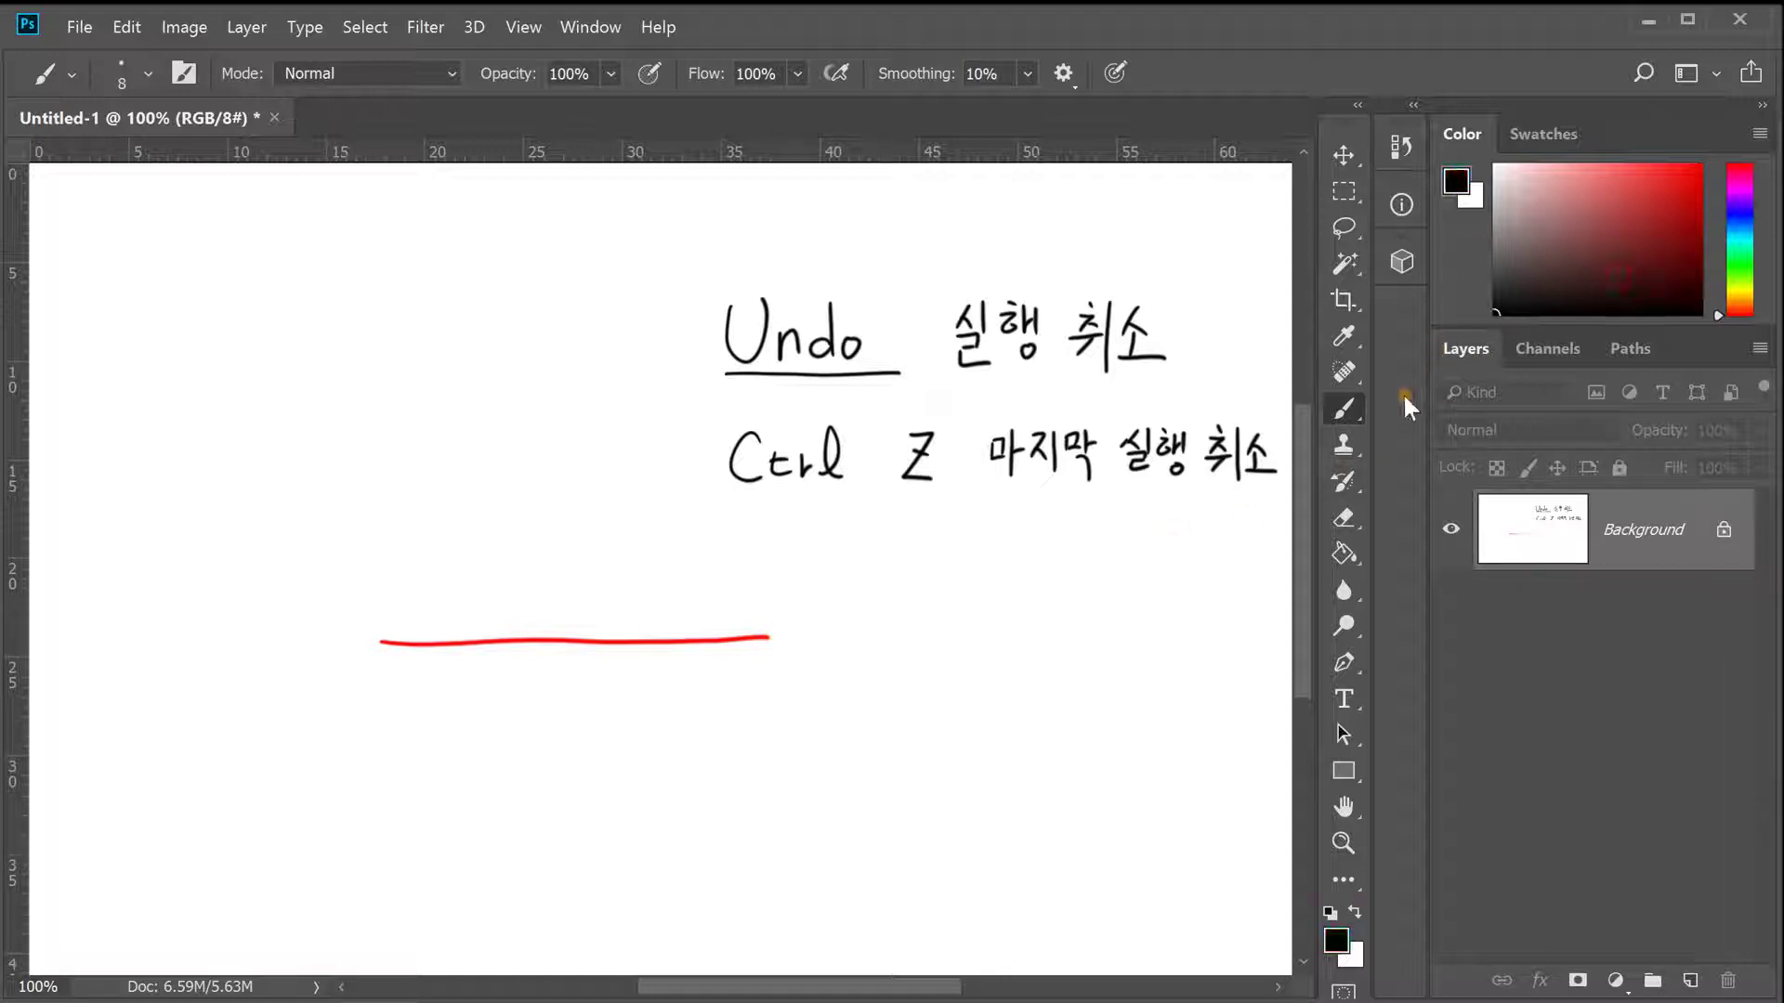
pyautogui.moveTo(762, 518)
pyautogui.mouseDown()
pyautogui.moveTo(759, 557)
pyautogui.moveTo(818, 520)
pyautogui.moveTo(829, 555)
pyautogui.moveTo(857, 559)
pyautogui.moveTo(885, 559)
pyautogui.moveTo(883, 542)
pyautogui.moveTo(898, 557)
pyautogui.moveTo(906, 535)
pyautogui.moveTo(956, 559)
pyautogui.moveTo(953, 537)
pyautogui.mouseUp()
pyautogui.hotkey('ctrl', 'z')
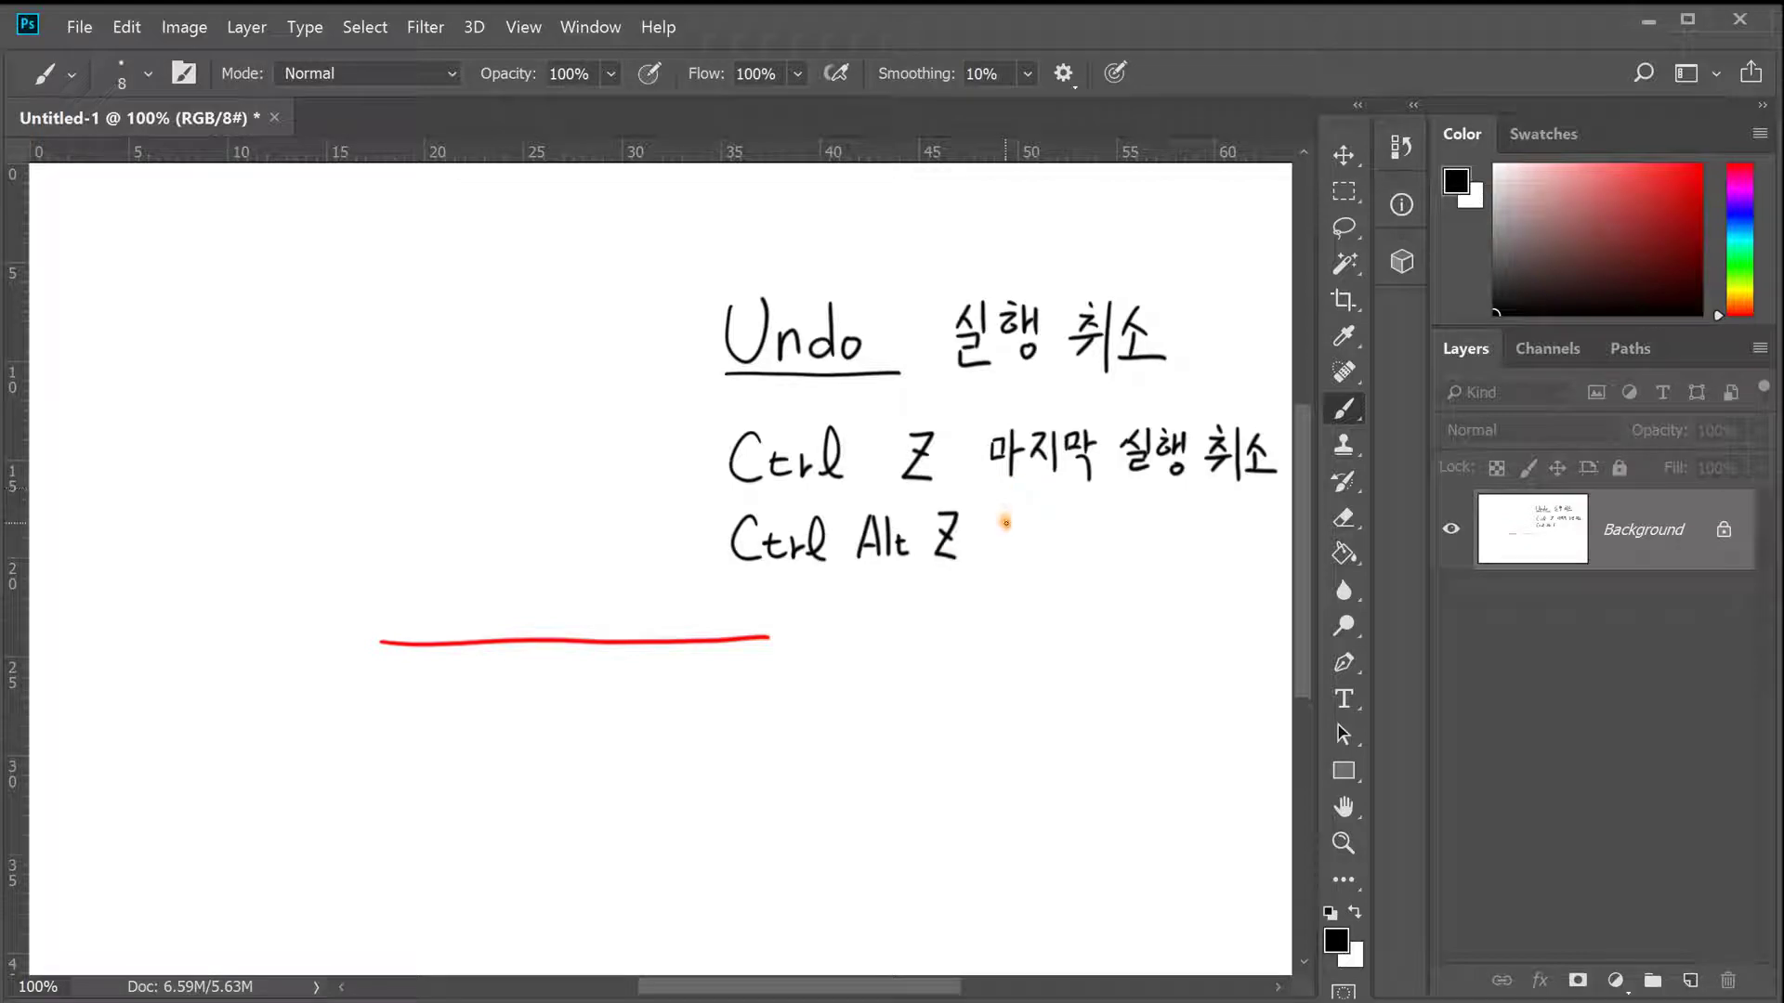
# - Handwrite "반복" after "Ctrl Alt Z" on the same line
pyautogui.moveTo(1002, 518); pyautogui.dragTo(1010, 525)
pyautogui.moveTo(1000, 535)
pyautogui.mouseDown()
pyautogui.moveTo(1030, 526)
pyautogui.moveTo(1027, 561)
pyautogui.moveTo(1044, 530)
pyautogui.mouseUp()
pyautogui.moveTo(1055, 508); pyautogui.dragTo(1055, 519)
pyautogui.moveTo(1042, 530); pyautogui.dragTo(1047, 543)
pyautogui.moveTo(1026, 546)
pyautogui.mouseDown()
pyautogui.moveTo(1063, 544)
pyautogui.moveTo(1057, 576)
pyautogui.mouseUp()
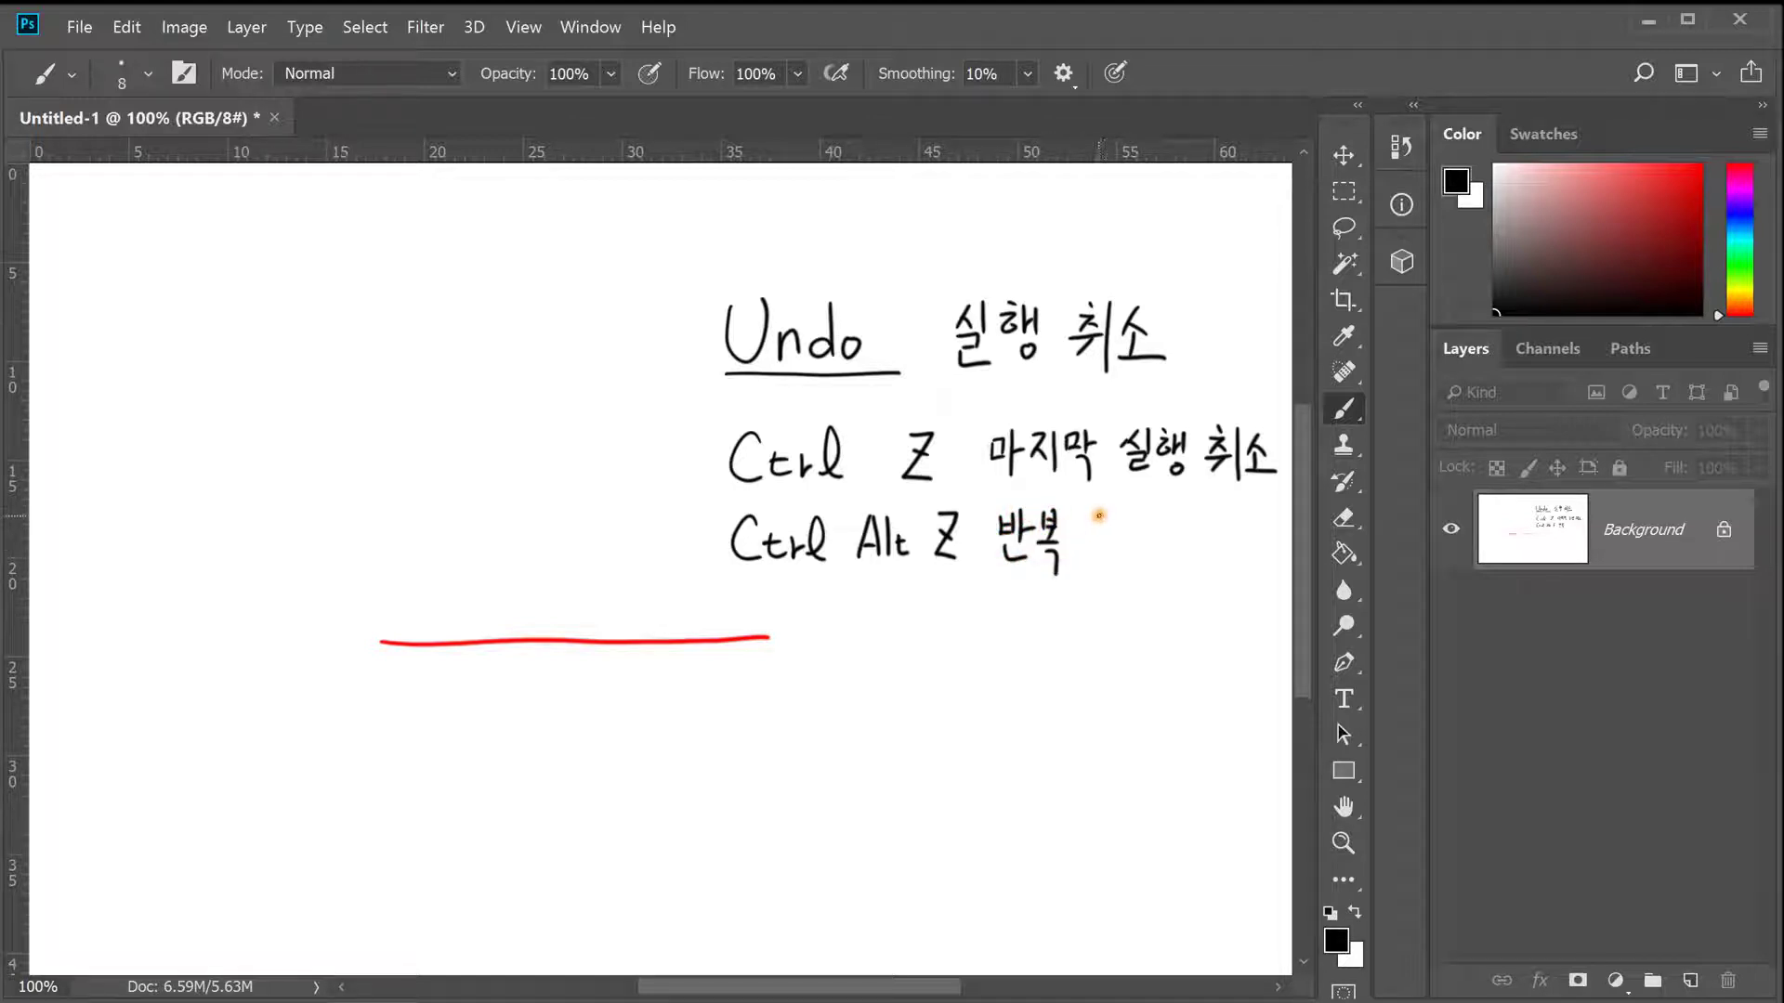
# - Handwrite "취소" in black at the end of the "Ctrl Alt Z" line
pyautogui.moveTo(1093, 508); pyautogui.dragTo(1097, 513)
pyautogui.moveTo(1085, 516); pyautogui.dragTo(1105, 516)
pyautogui.moveTo(1096, 517)
pyautogui.mouseDown()
pyautogui.moveTo(1083, 531)
pyautogui.moveTo(1106, 531)
pyautogui.mouseUp()
pyautogui.moveTo(1079, 537)
pyautogui.mouseDown()
pyautogui.moveTo(1114, 533)
pyautogui.moveTo(1097, 553)
pyautogui.mouseUp()
pyautogui.moveTo(1120, 508); pyautogui.dragTo(1121, 544)
pyautogui.moveTo(1130, 529); pyautogui.dragTo(1161, 550)
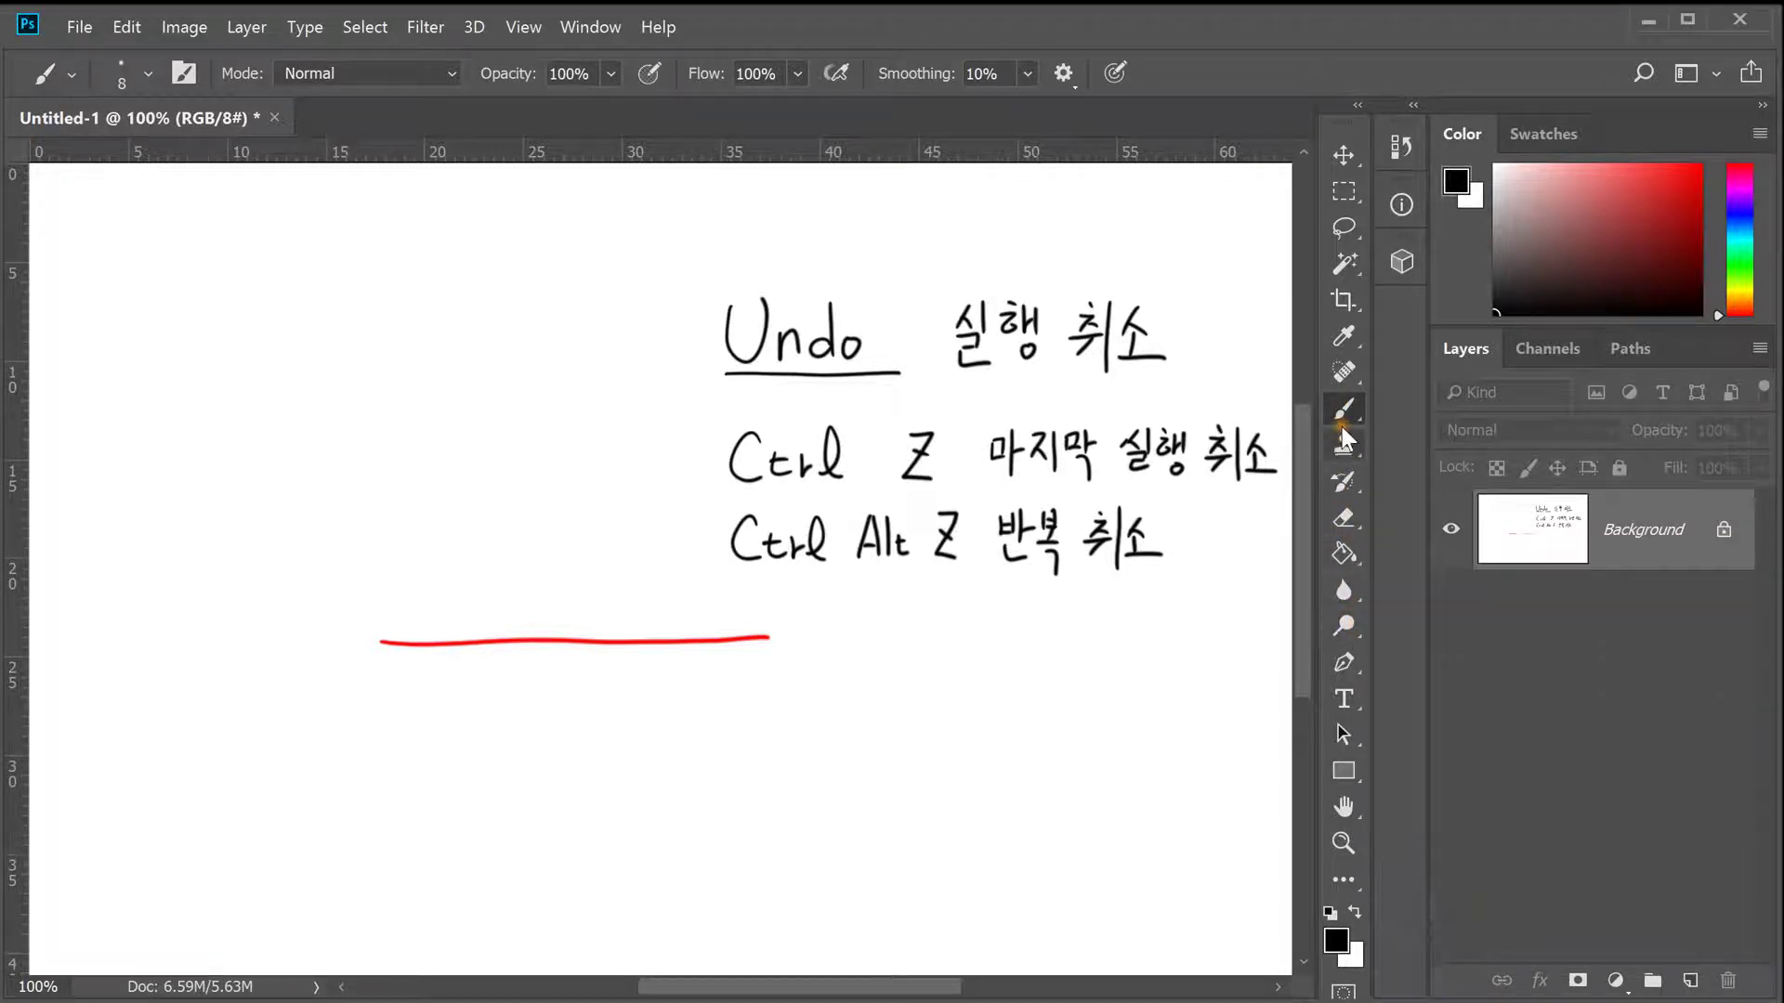
# - Paint over the word "반복" in white with the Brush tool at size 35
pyautogui.press('e')
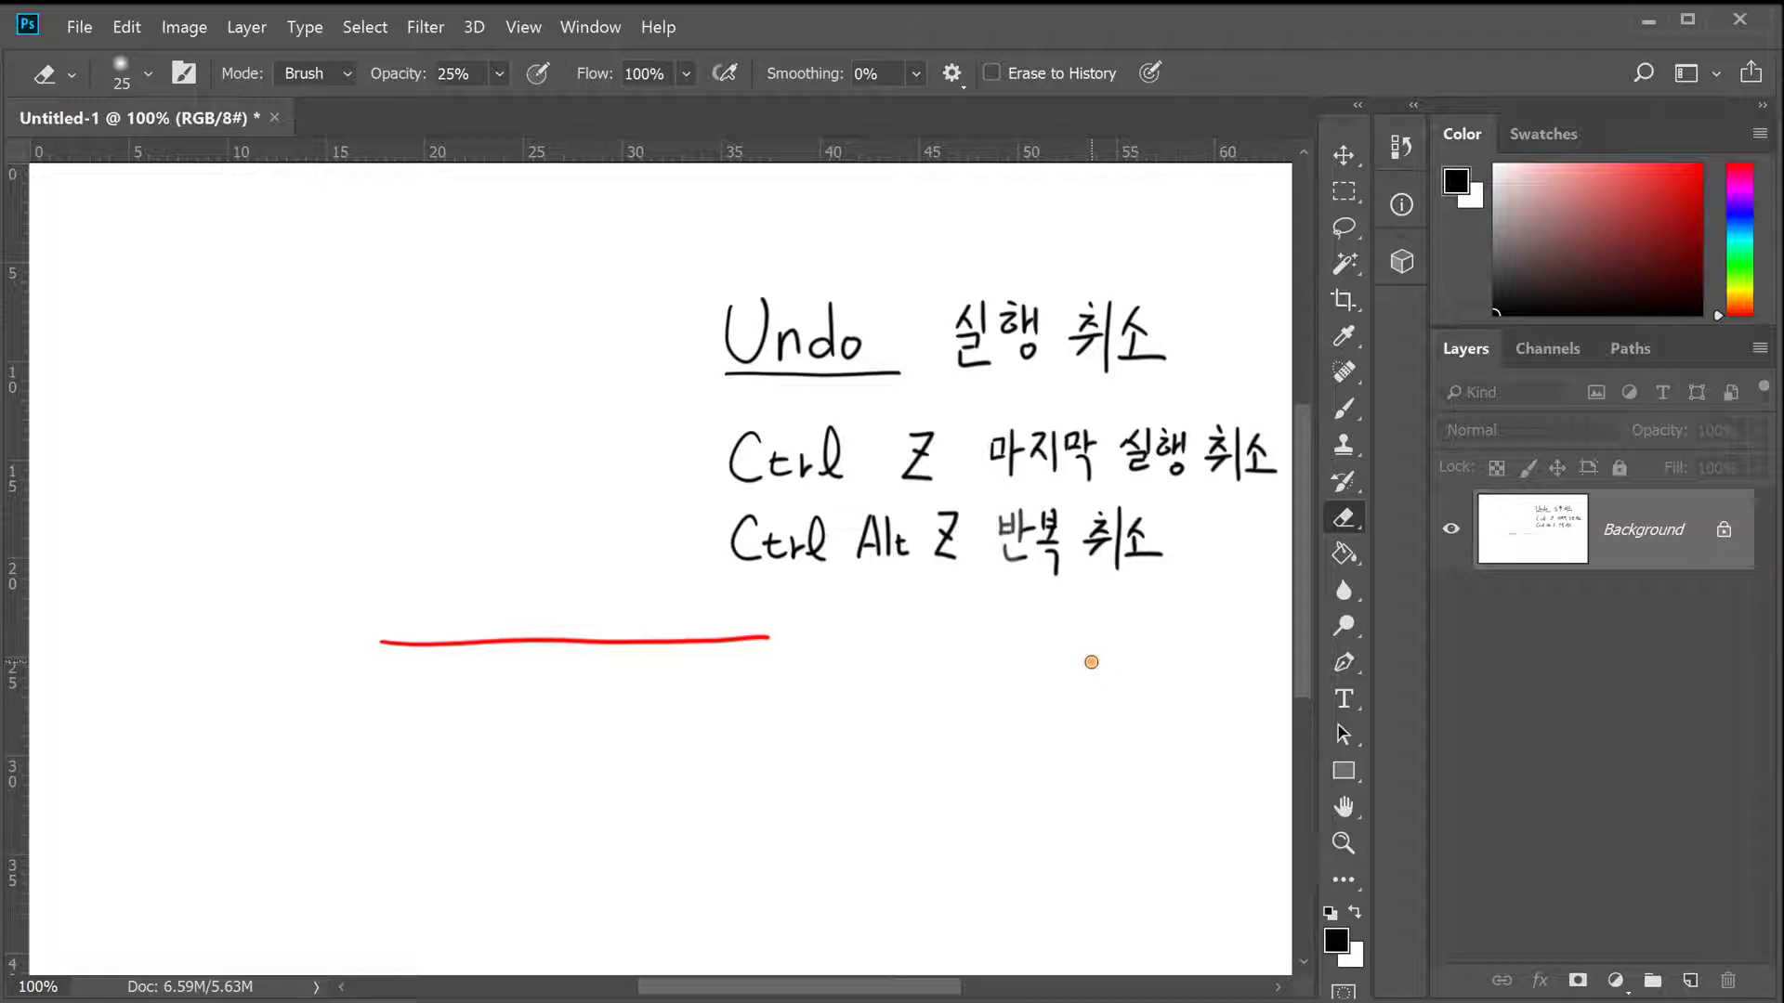
pyautogui.press('b')
pyautogui.press('x')
pyautogui.press(']')
pyautogui.press(']')
pyautogui.press(']')
pyautogui.press(']')
pyautogui.press(']')
pyautogui.press(']')
pyautogui.press(']')
pyautogui.moveTo(997, 507)
pyautogui.mouseDown()
pyautogui.moveTo(1043, 559)
pyautogui.moveTo(1055, 545)
pyautogui.mouseUp()
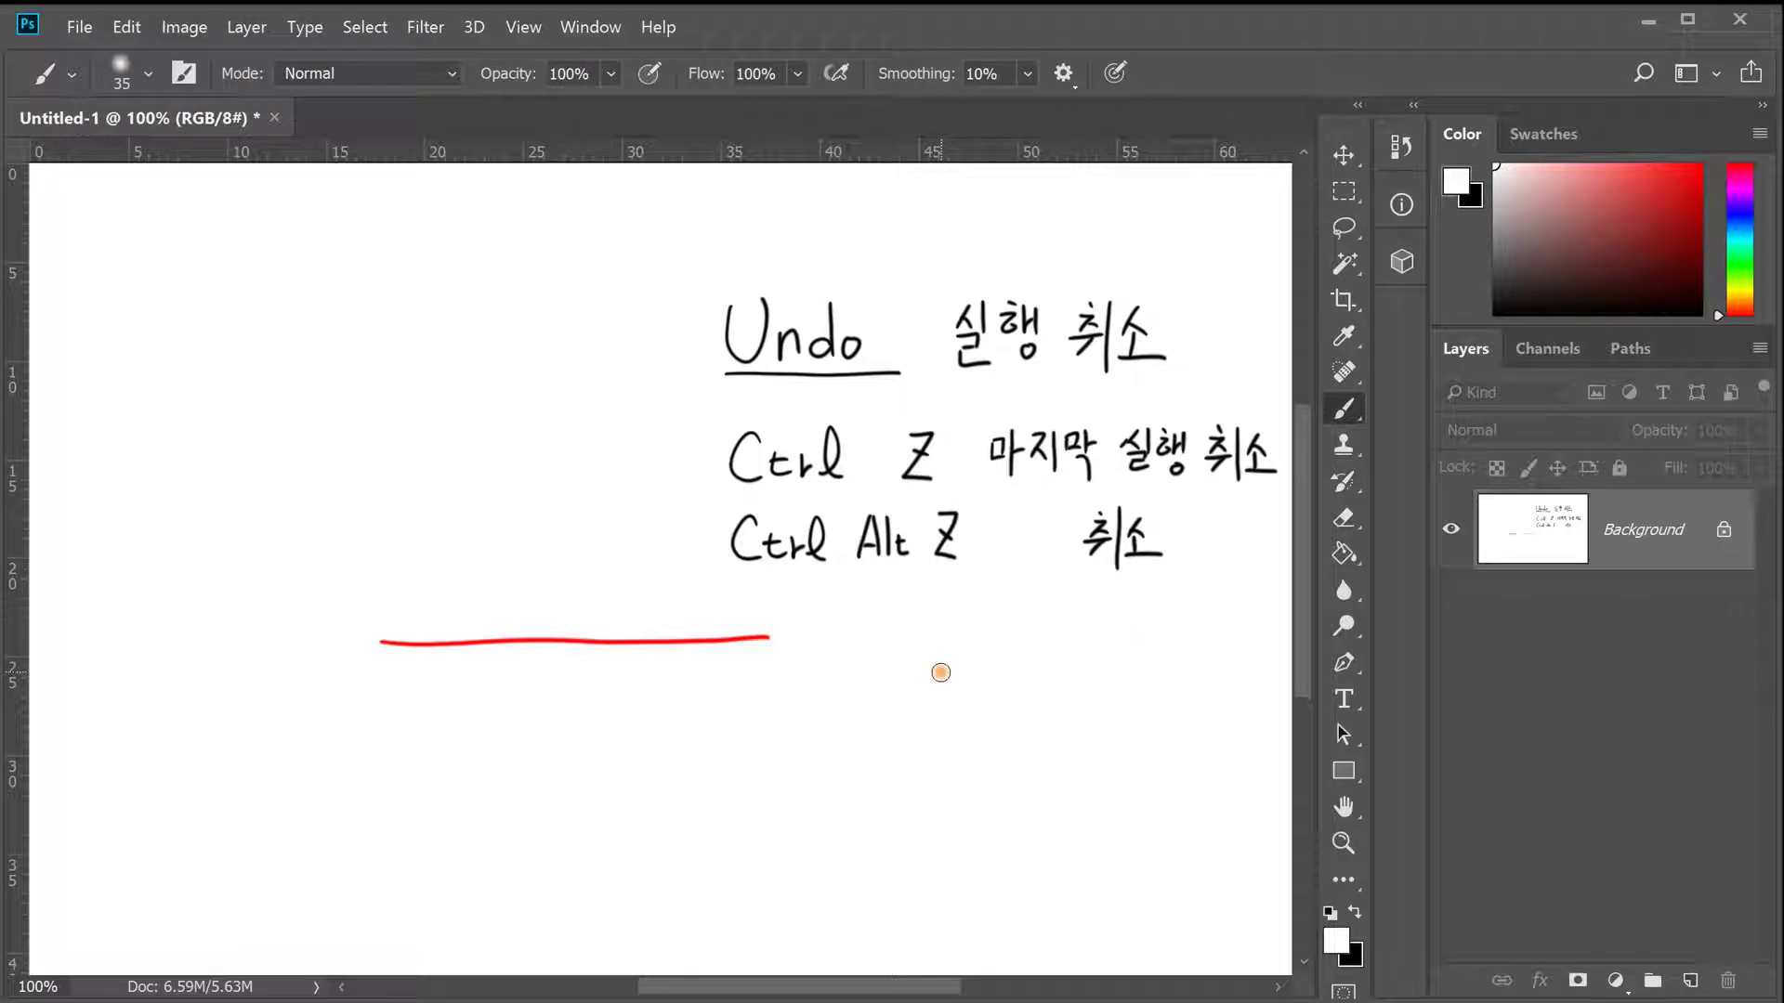
# - Switch back to black at brush size 9, draw an insertion mark in the gap before "취소", and write "여러번" beneath it
pyautogui.press('x')
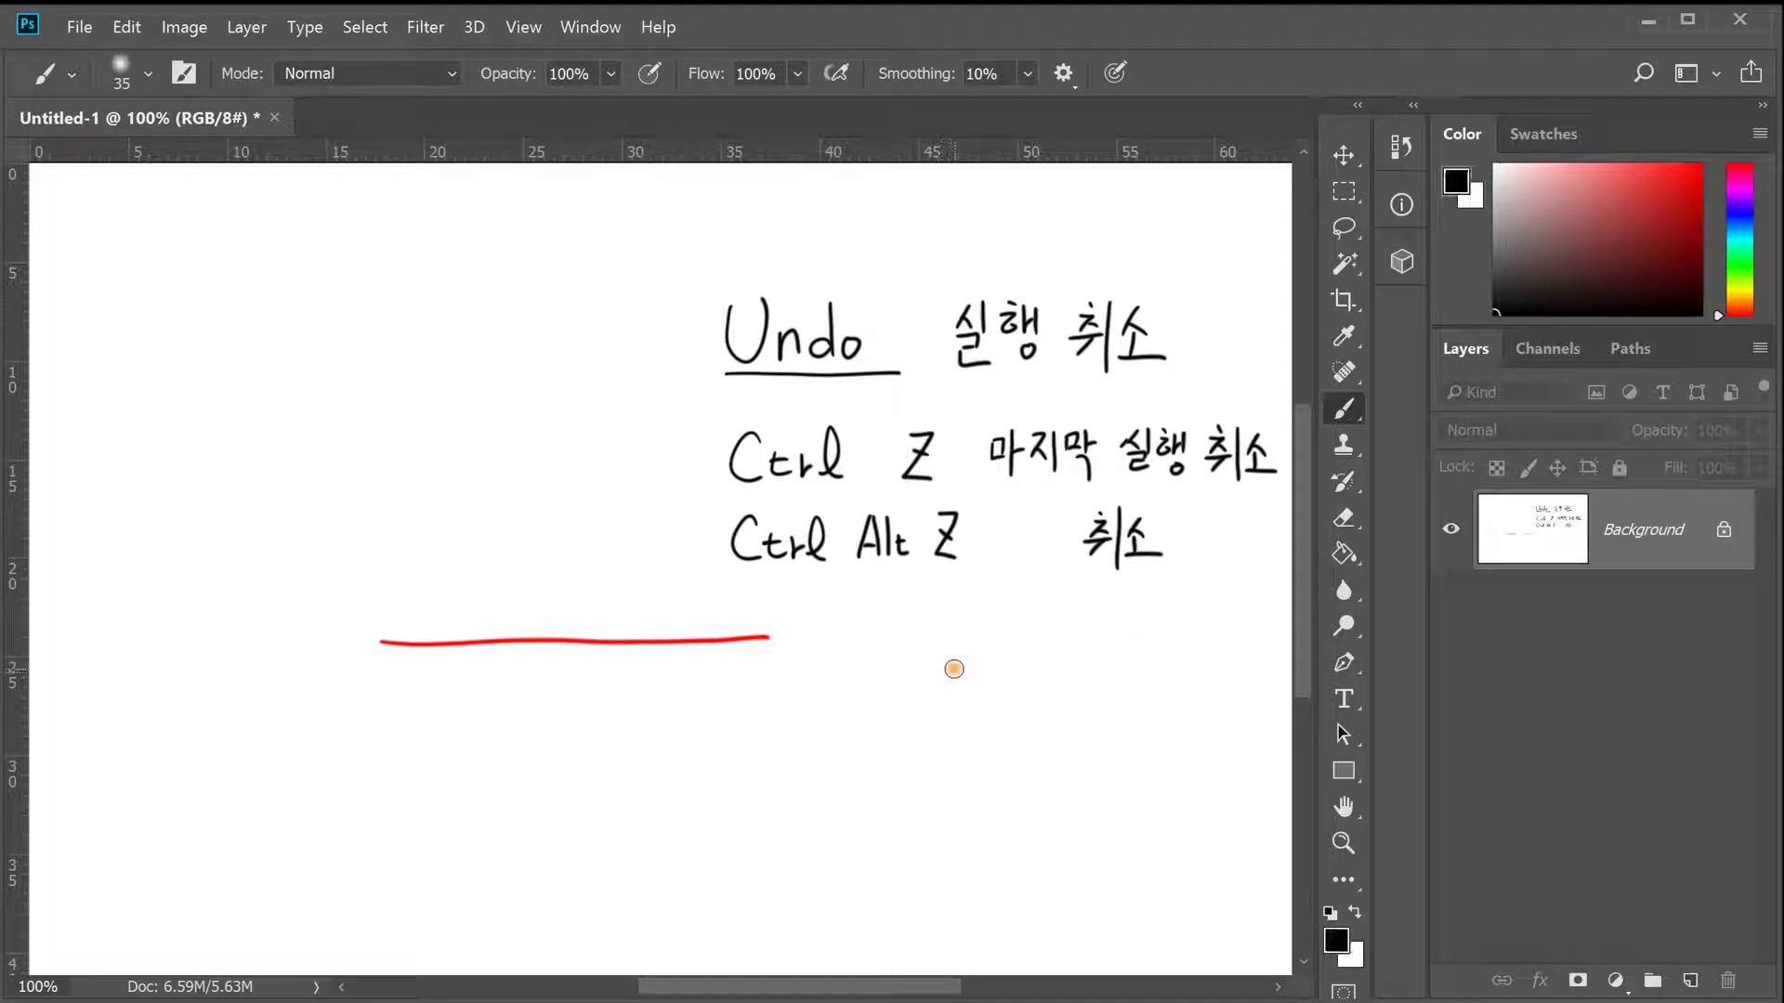
pyautogui.press('[')
pyautogui.press('[')
pyautogui.press('[')
pyautogui.press('[')
pyautogui.press('[')
pyautogui.press('[')
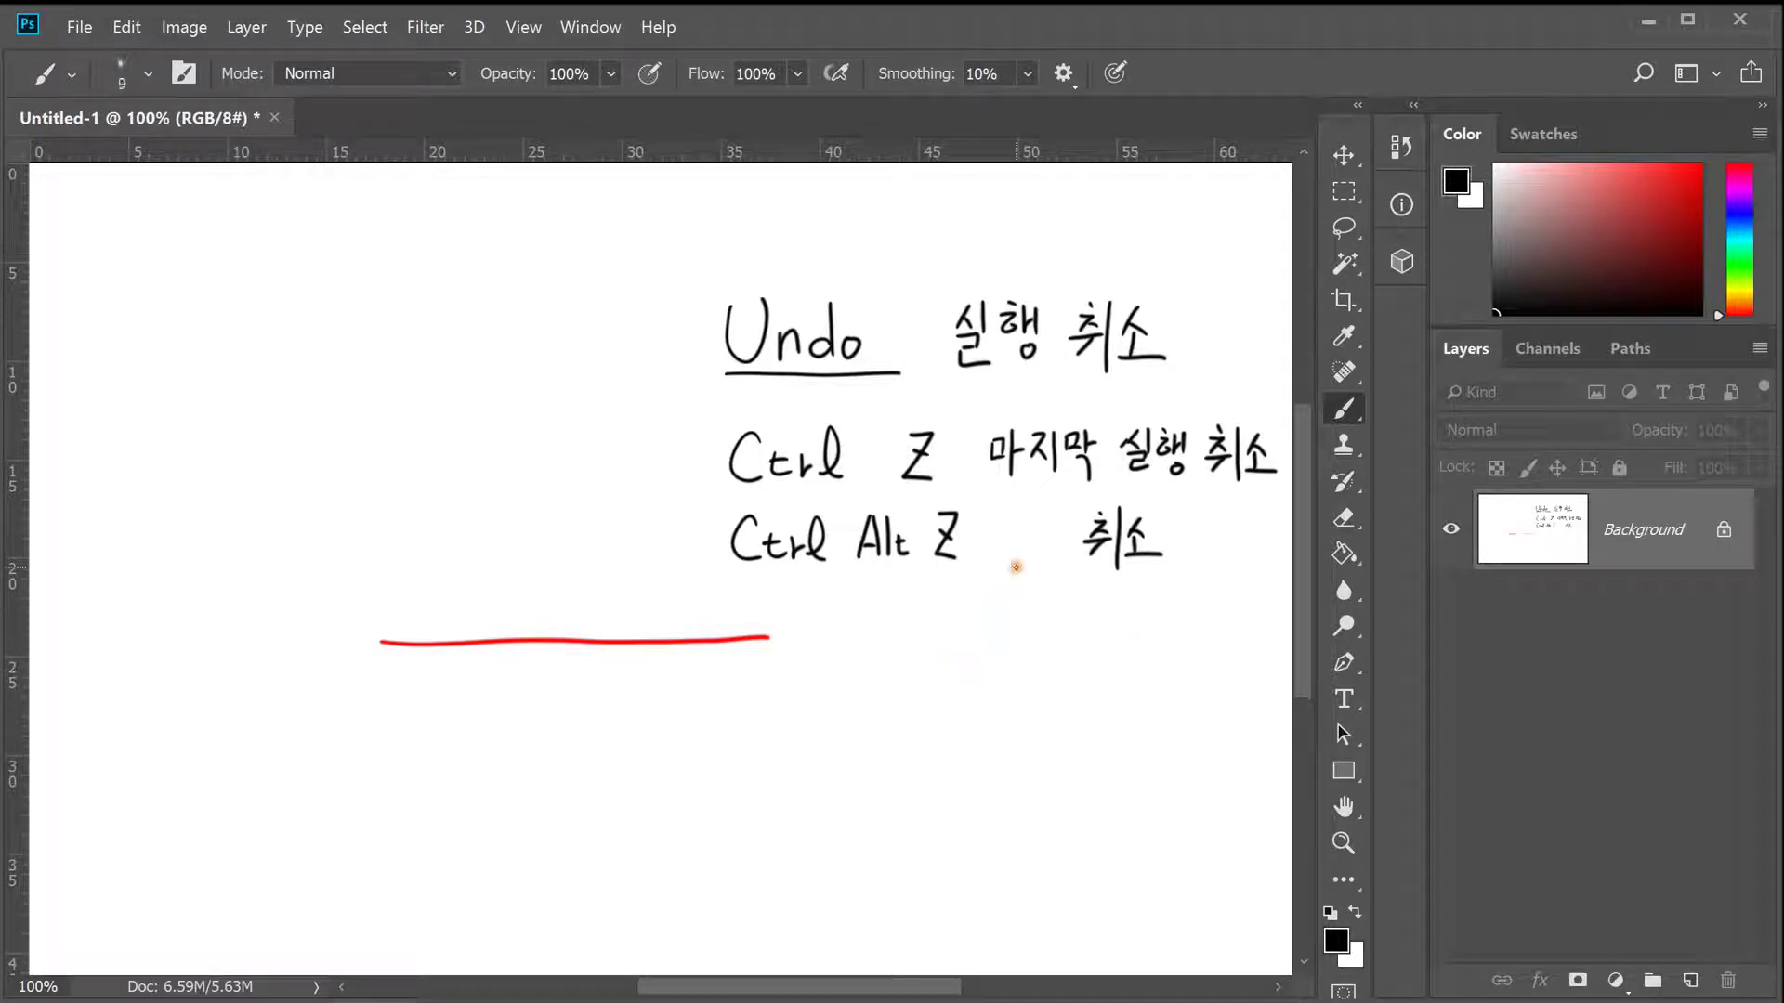
pyautogui.moveTo(957, 592); pyautogui.dragTo(1046, 577)
pyautogui.moveTo(947, 623); pyautogui.dragTo(992, 630)
pyautogui.moveTo(1002, 632)
pyautogui.mouseDown()
pyautogui.moveTo(1055, 610)
pyautogui.moveTo(1067, 649)
pyautogui.mouseUp()
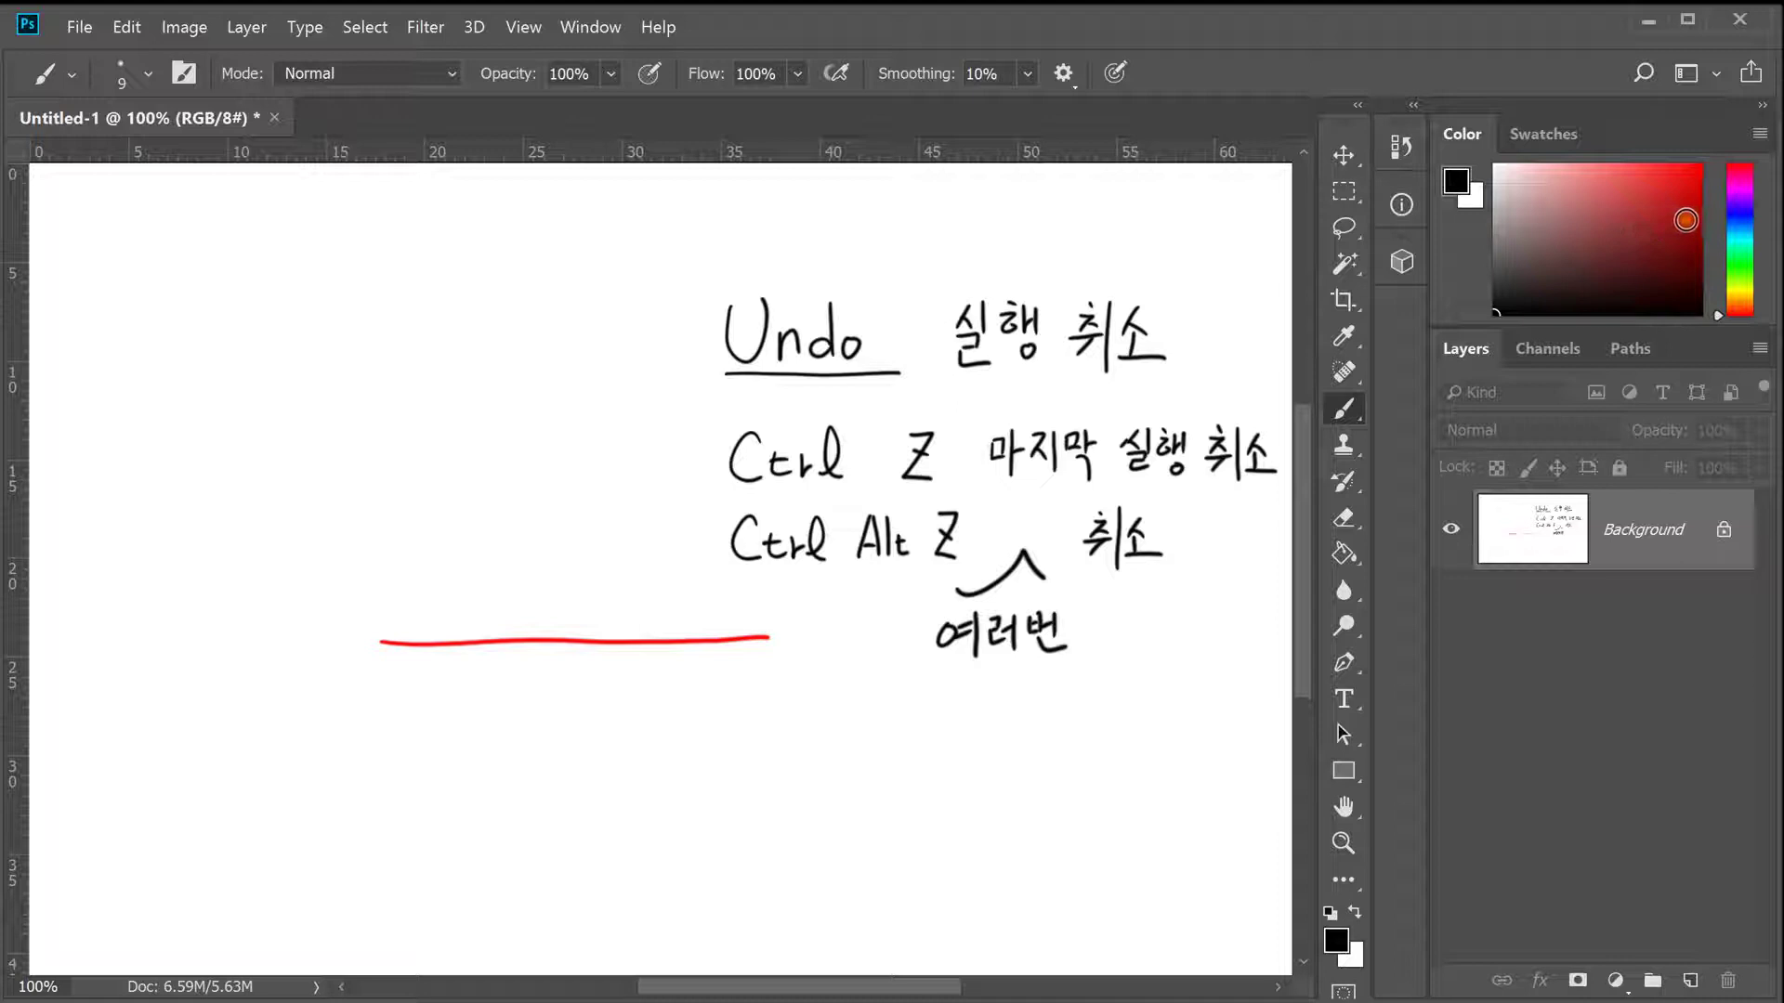
# - Set the foreground colour to bright red and brush three more horizontal lines beneath the existing red line
pyautogui.moveTo(1679, 222); pyautogui.dragTo(1700, 164)
pyautogui.moveTo(393, 677); pyautogui.dragTo(782, 670)
pyautogui.moveTo(392, 716); pyautogui.dragTo(793, 718)
pyautogui.moveTo(394, 749); pyautogui.dragTo(793, 750)
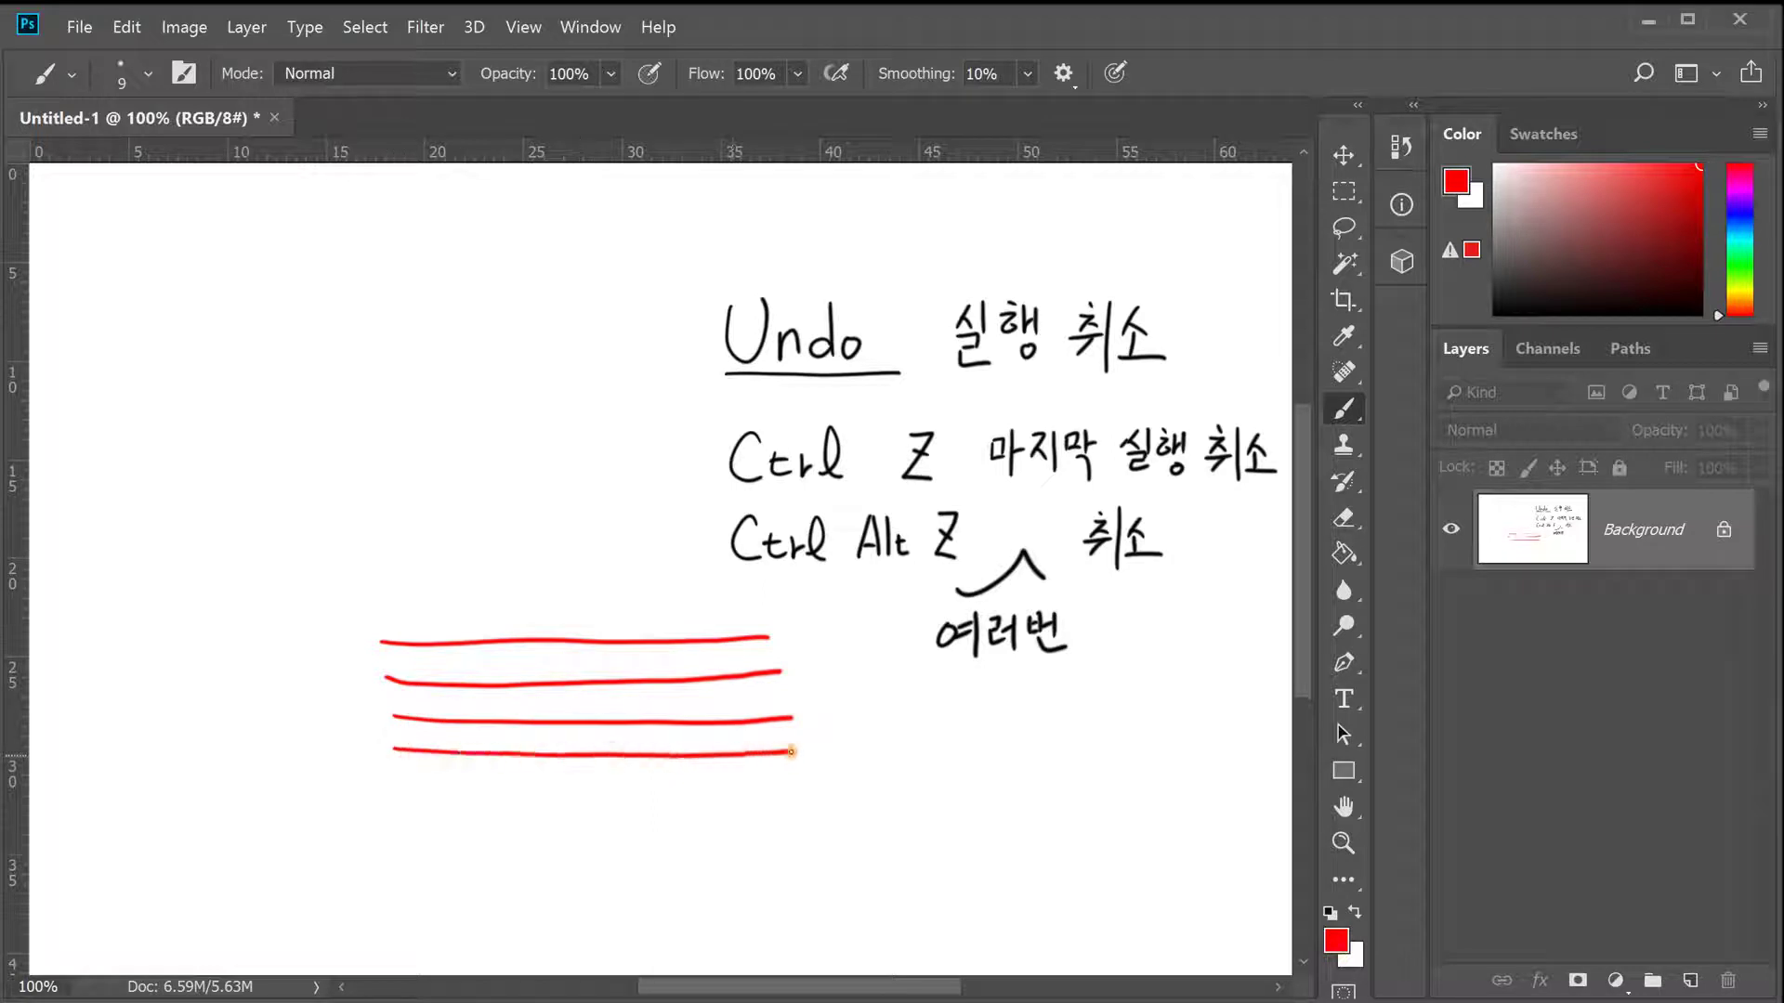
# - Brush four more red horizontal lines beneath the existing four and add a red check mark before each of the two shortcut notes
pyautogui.moveTo(398, 788); pyautogui.dragTo(794, 783)
pyautogui.moveTo(392, 824); pyautogui.dragTo(823, 815)
pyautogui.moveTo(389, 864); pyautogui.dragTo(782, 860)
pyautogui.moveTo(392, 900); pyautogui.dragTo(798, 897)
pyautogui.moveTo(680, 451); pyautogui.dragTo(695, 452)
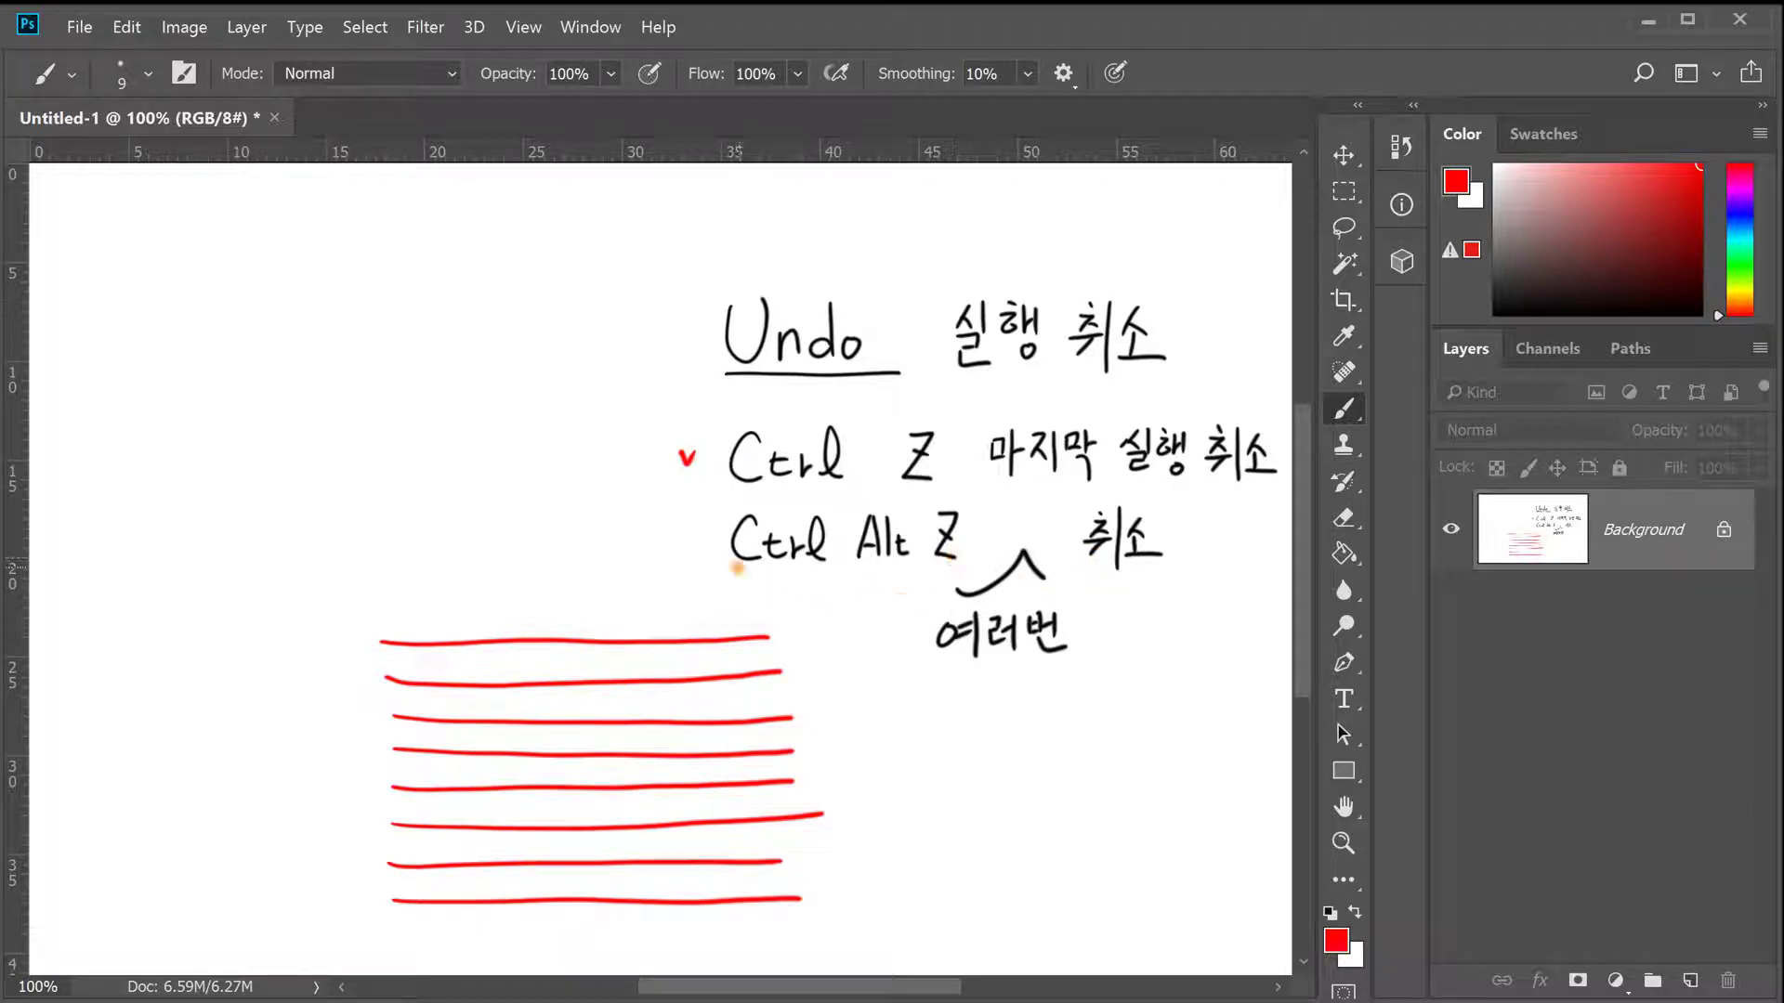
pyautogui.moveTo(685, 531); pyautogui.dragTo(706, 528)
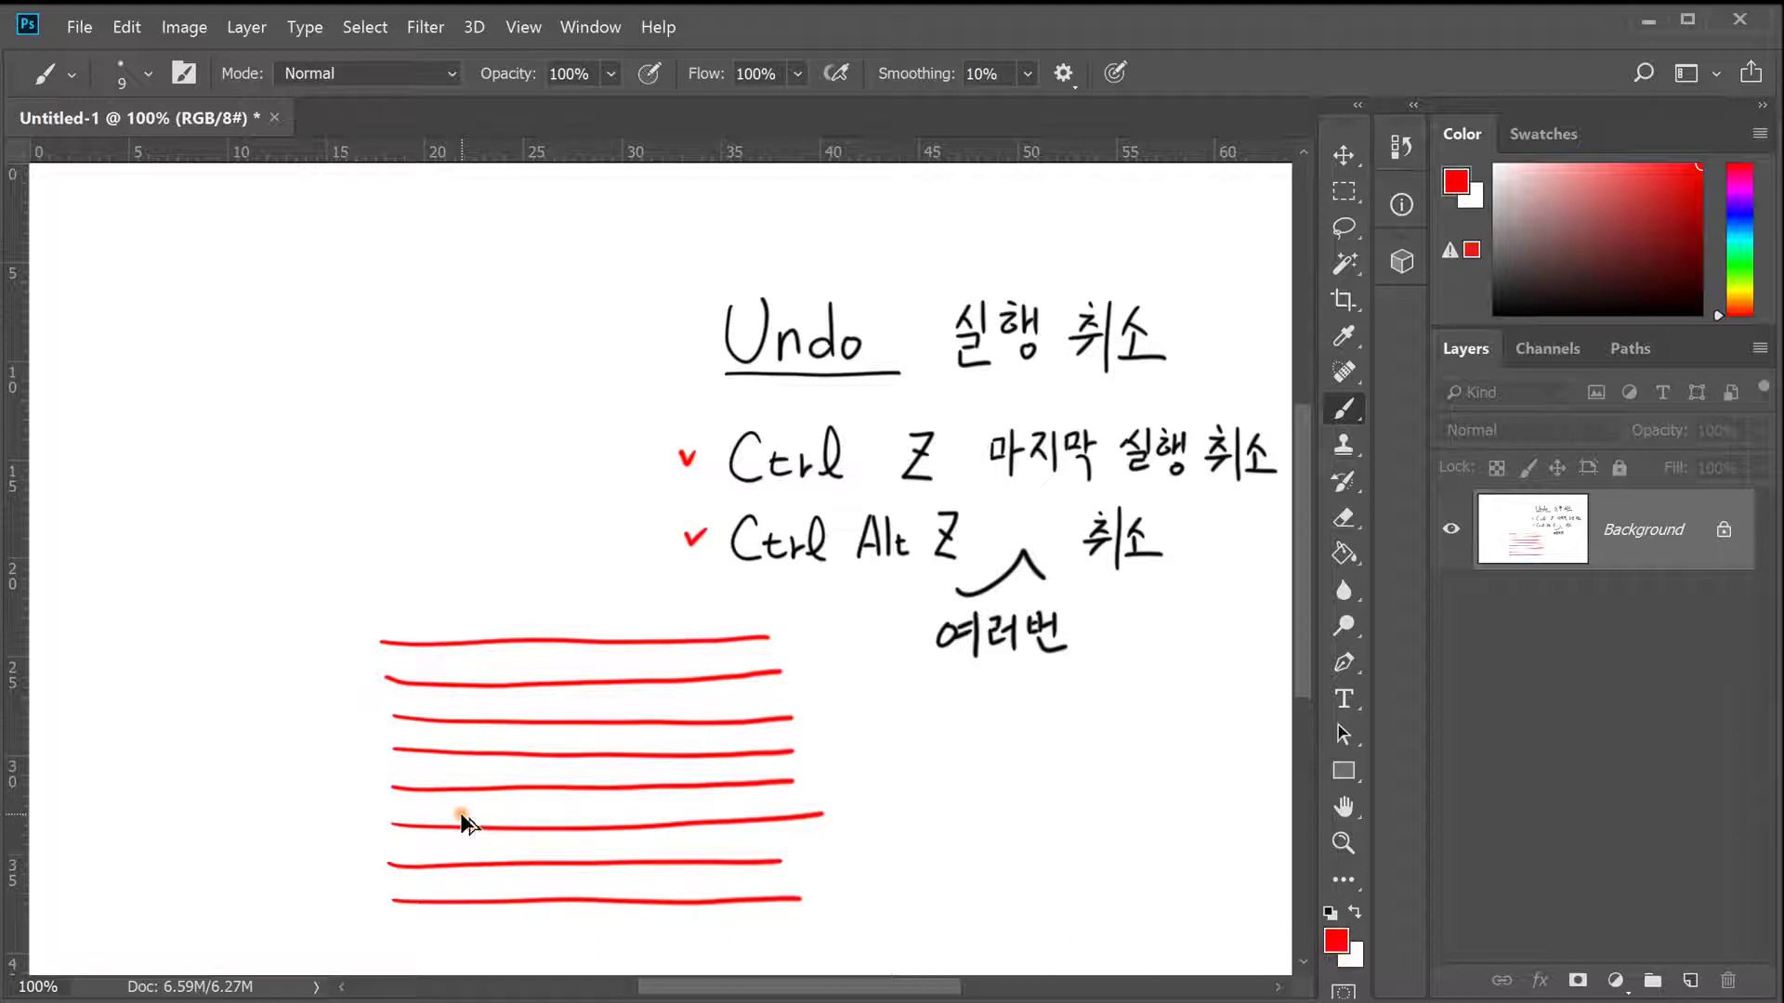
# - Undo the strokes one by one, removing both check marks and every red line except the topmost
pyautogui.hotkey('ctrl', 'alt', 'z')
pyautogui.hotkey('ctrl', 'alt', 'z')
pyautogui.hotkey('ctrl', 'alt', 'z')
pyautogui.hotkey('ctrl', 'alt', 'z')
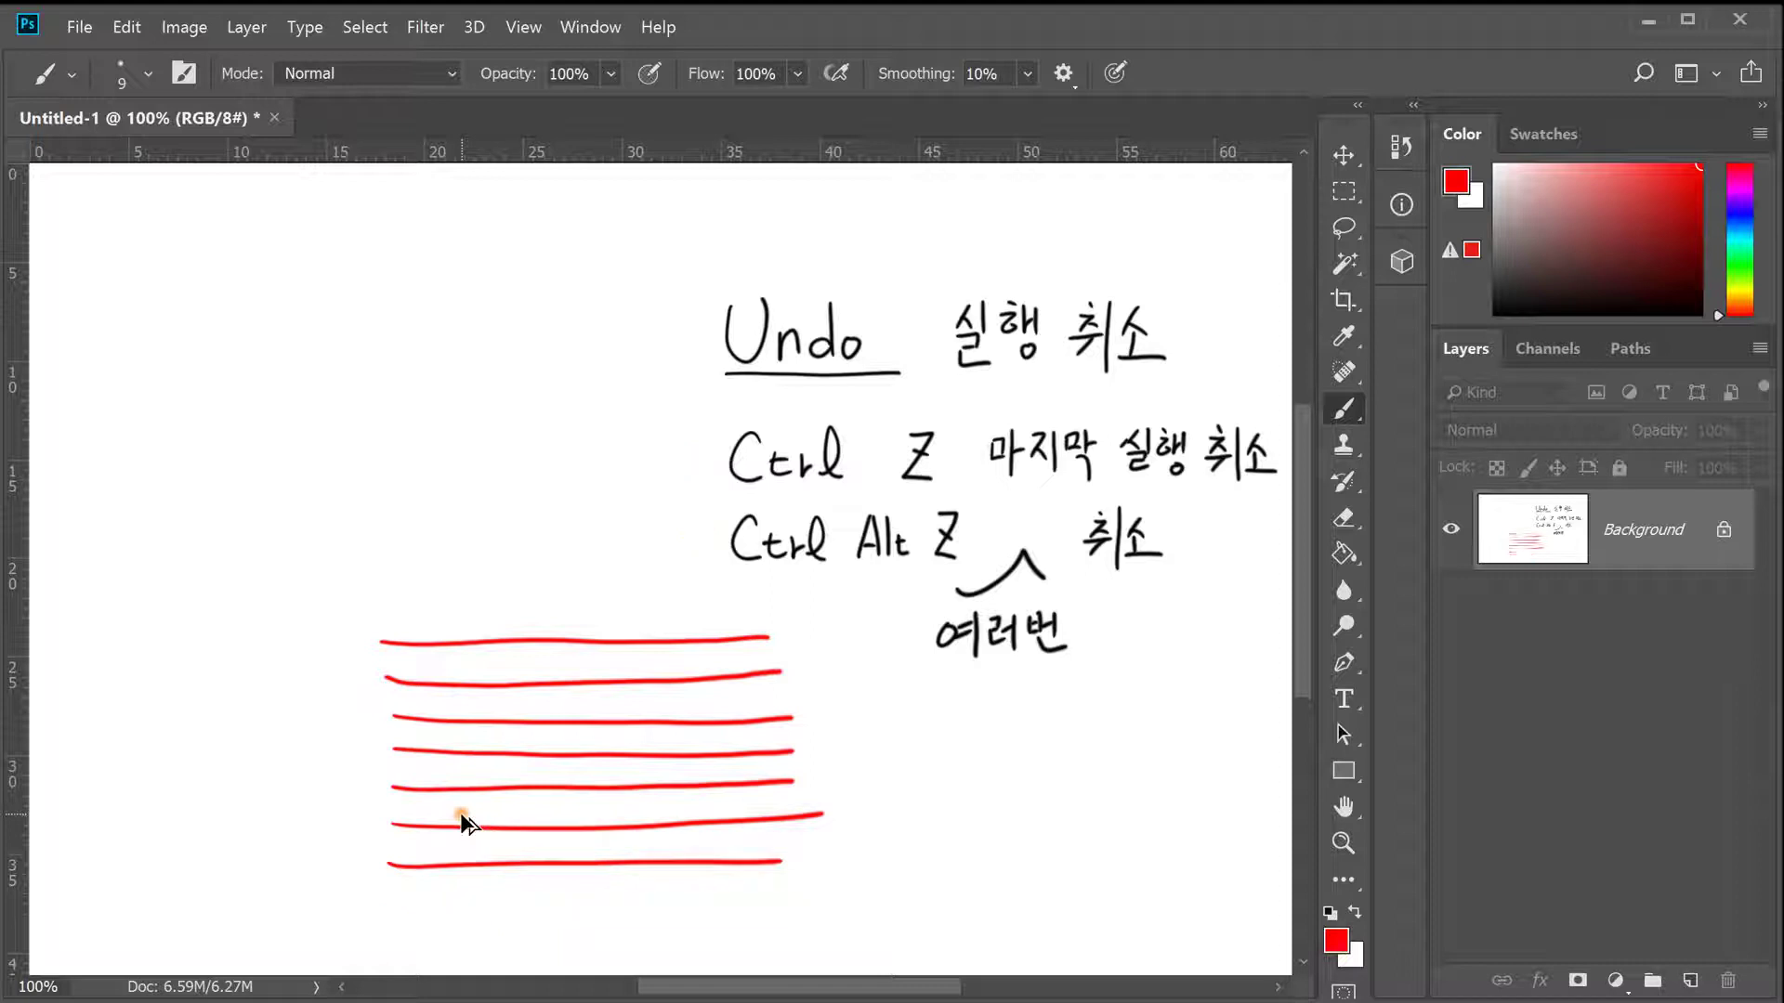
pyautogui.hotkey('ctrl', 'alt', 'z')
pyautogui.hotkey('ctrl', 'alt', 'z')
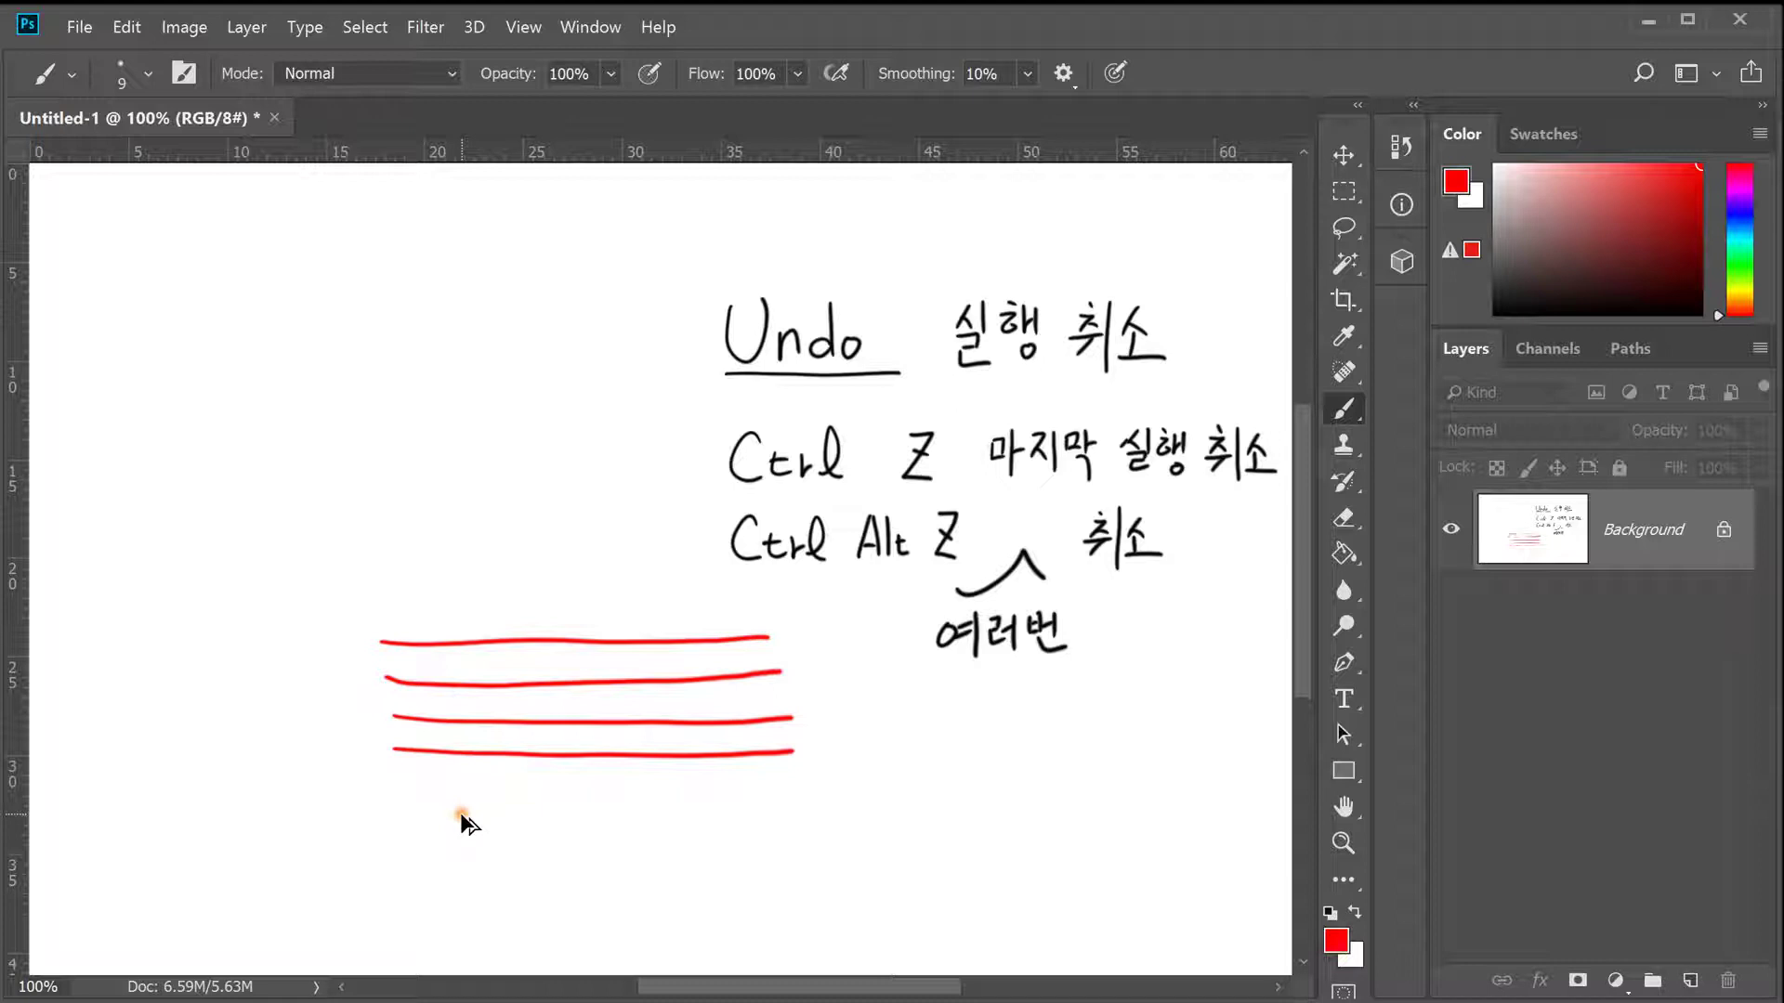
pyautogui.hotkey('ctrl', 'alt', 'z')
pyautogui.hotkey('ctrl', 'alt', 'z')
pyautogui.hotkey('ctrl', 'alt', 'z')
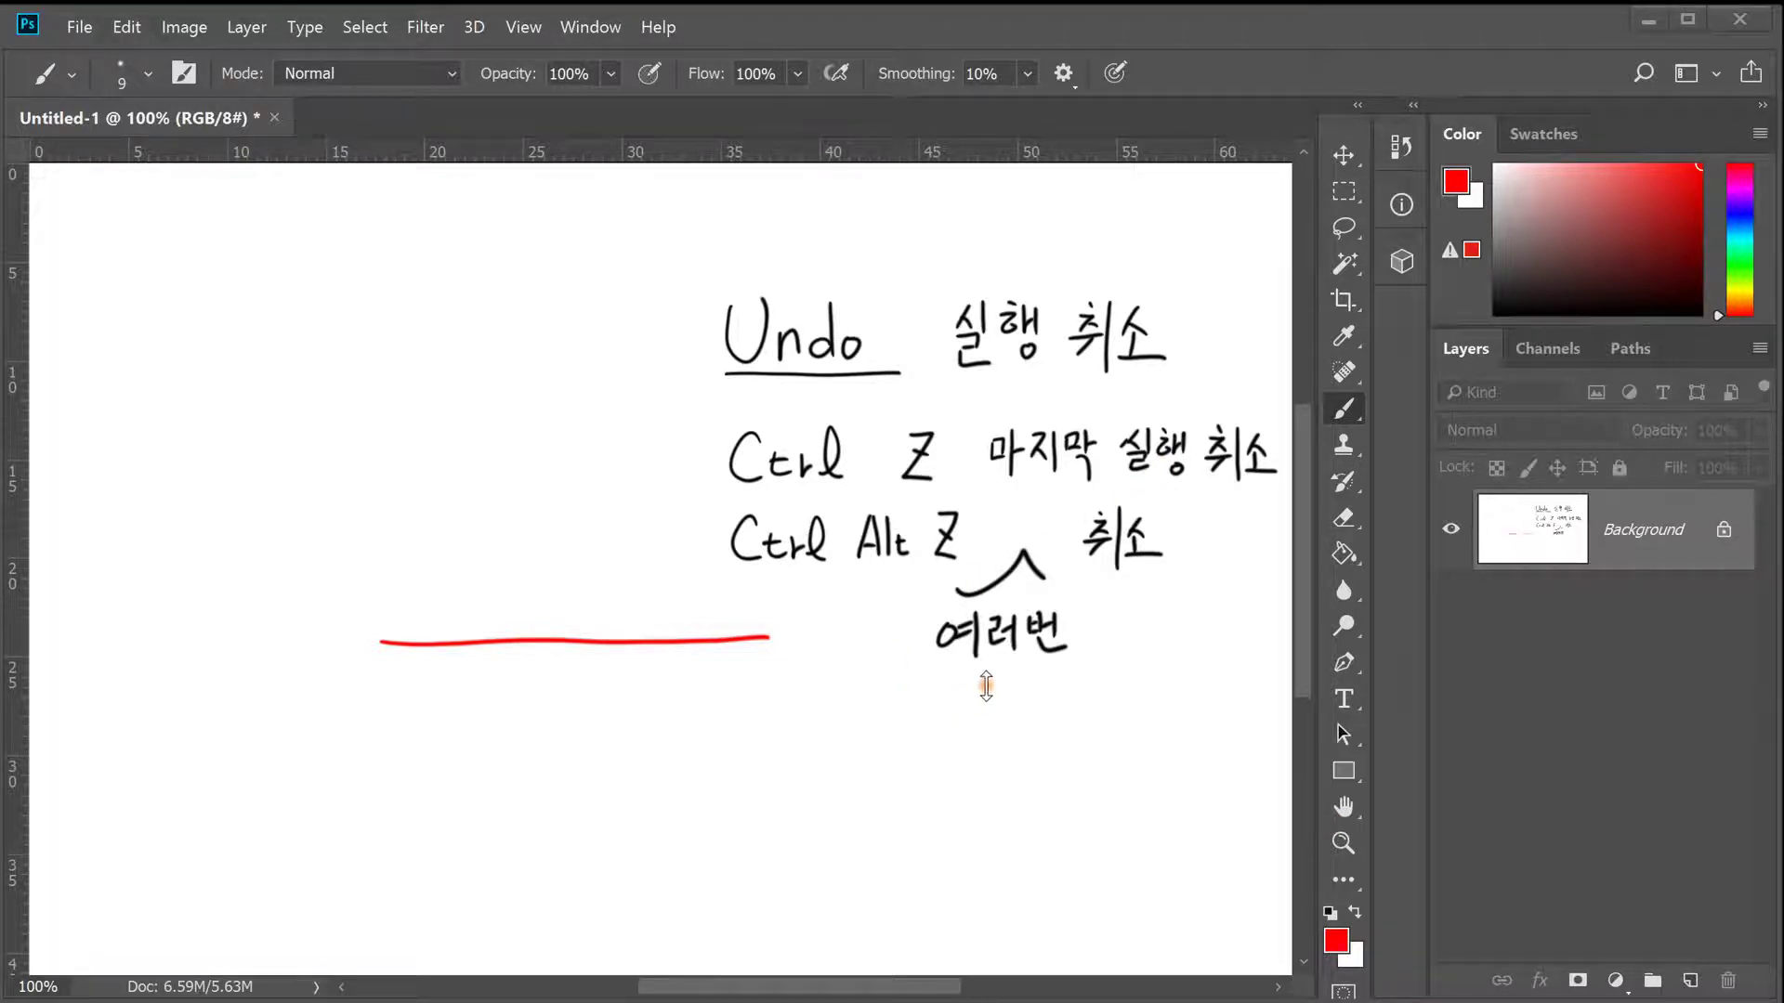
# - Enlarge the brush to size 500, switch to white, and paint over all the notes and the red line
pyautogui.press(']')
pyautogui.press(']')
pyautogui.press(']')
pyautogui.press(']')
pyautogui.press(']')
pyautogui.press(']')
pyautogui.press(']')
pyautogui.press(']')
pyautogui.press(']')
pyautogui.press(']')
pyautogui.press(']')
pyautogui.press(']')
pyautogui.press(']')
pyautogui.press(']')
pyautogui.press(']')
pyautogui.press(']')
pyautogui.press(']')
pyautogui.press(']')
pyautogui.press('x')
pyautogui.moveTo(987, 701)
pyautogui.mouseDown()
pyautogui.moveTo(1025, 630)
pyautogui.moveTo(1006, 586)
pyautogui.moveTo(394, 640)
pyautogui.moveTo(853, 589)
pyautogui.moveTo(754, 309)
pyautogui.moveTo(763, 365)
pyautogui.moveTo(1113, 293)
pyautogui.moveTo(1036, 444)
pyautogui.moveTo(1103, 548)
pyautogui.moveTo(1198, 388)
pyautogui.moveTo(1236, 472)
pyautogui.moveTo(1263, 477)
pyautogui.moveTo(1105, 368)
pyautogui.moveTo(882, 508)
pyautogui.moveTo(969, 514)
pyautogui.moveTo(890, 525)
pyautogui.mouseUp()
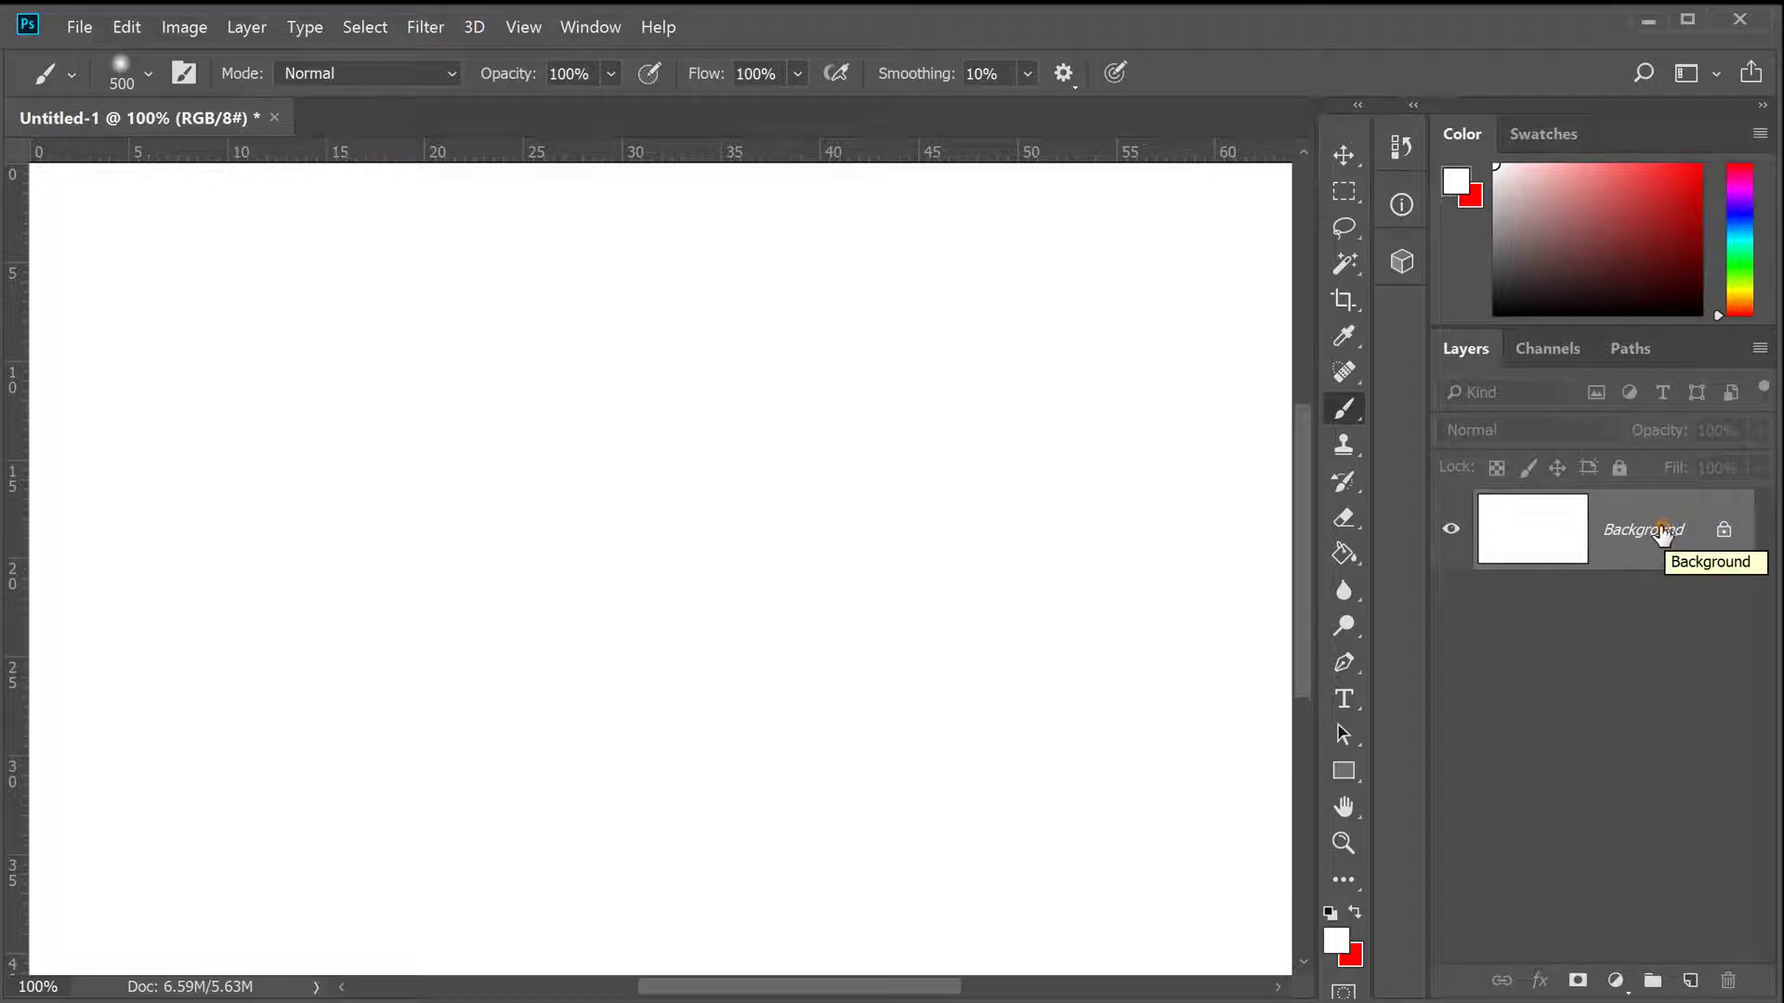
# - Add a new layer above the background and paint a bright red ring on it with the brush at size 90
pyautogui.click(1689, 981)
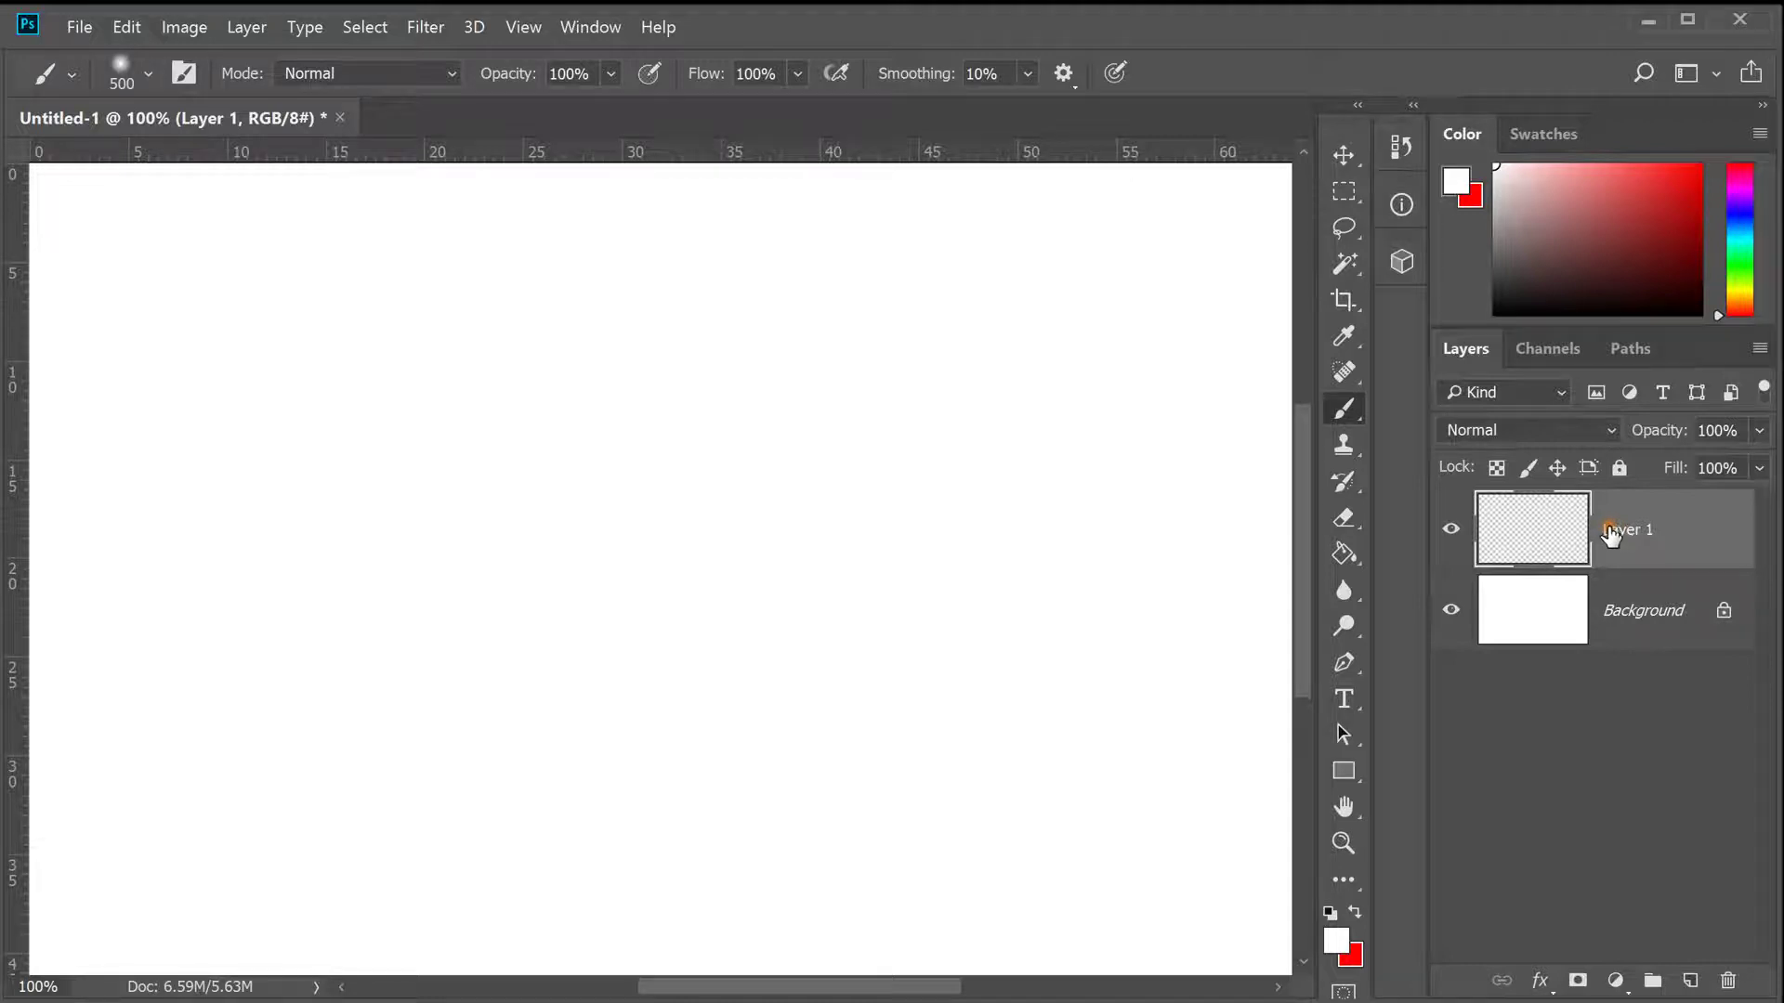
pyautogui.moveTo(1670, 196); pyautogui.dragTo(1712, 166)
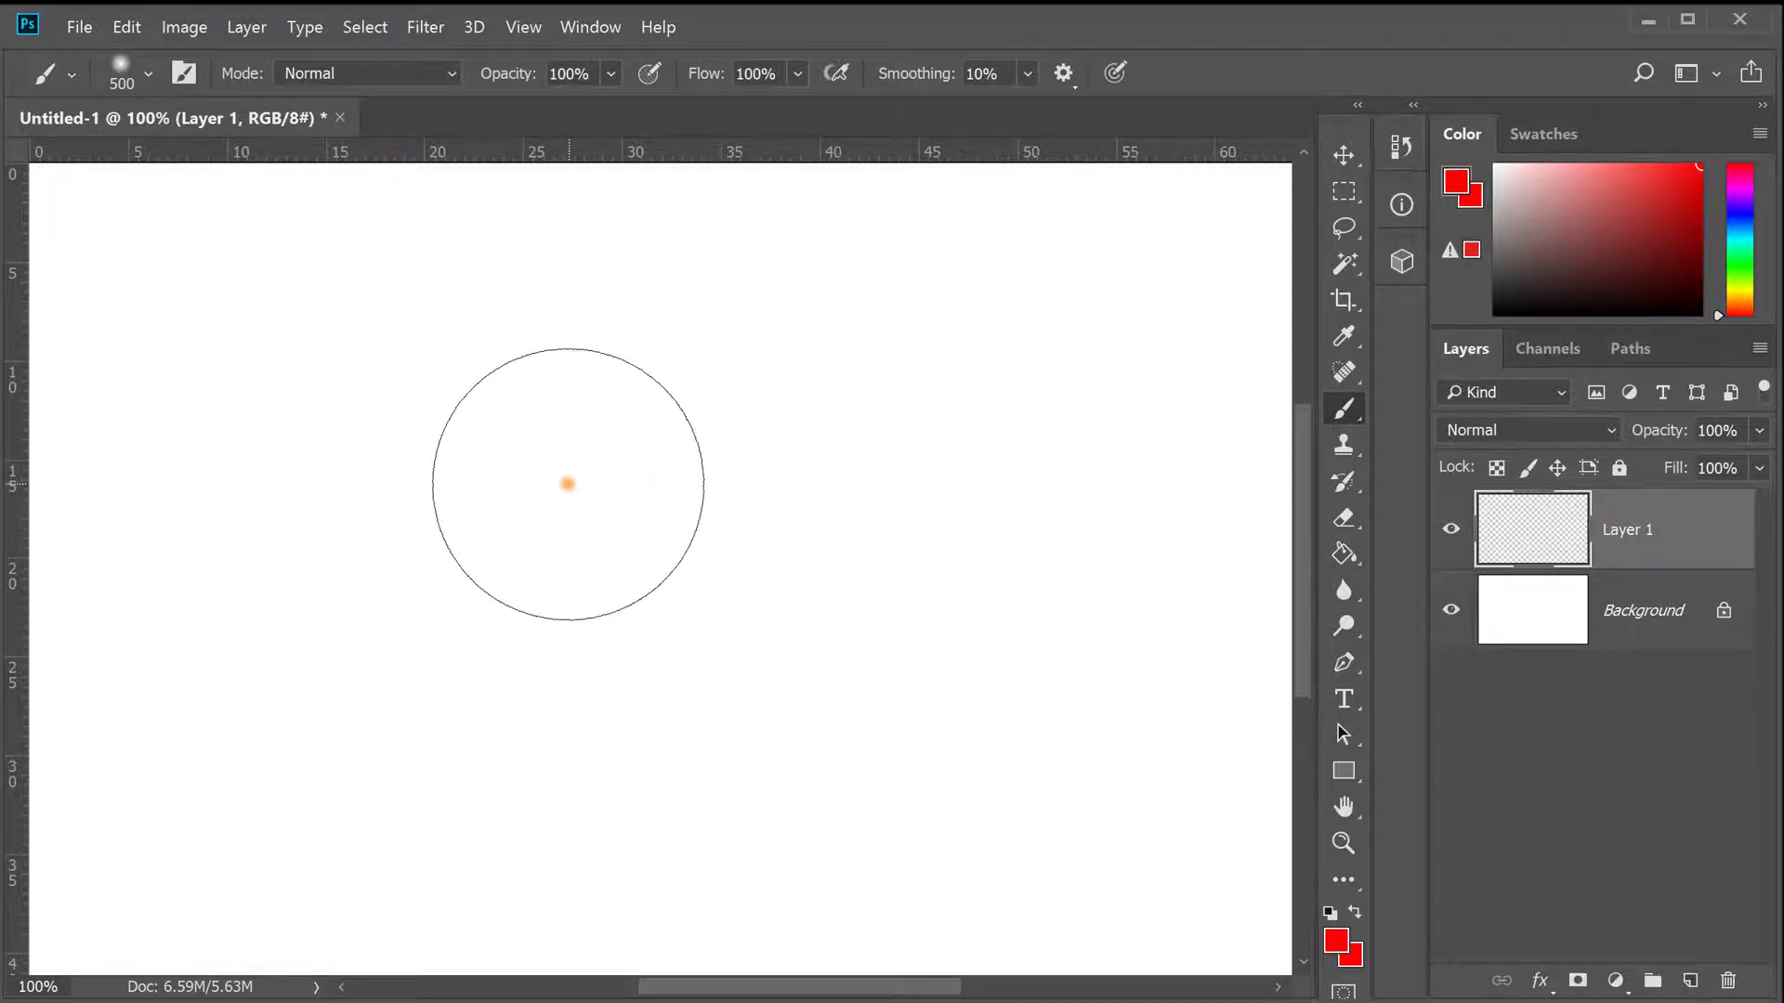
pyautogui.press('[')
pyautogui.press('[')
pyautogui.press('[')
pyautogui.press('[')
pyautogui.press('[')
pyautogui.press('[')
pyautogui.press('[')
pyautogui.press('[')
pyautogui.press('[')
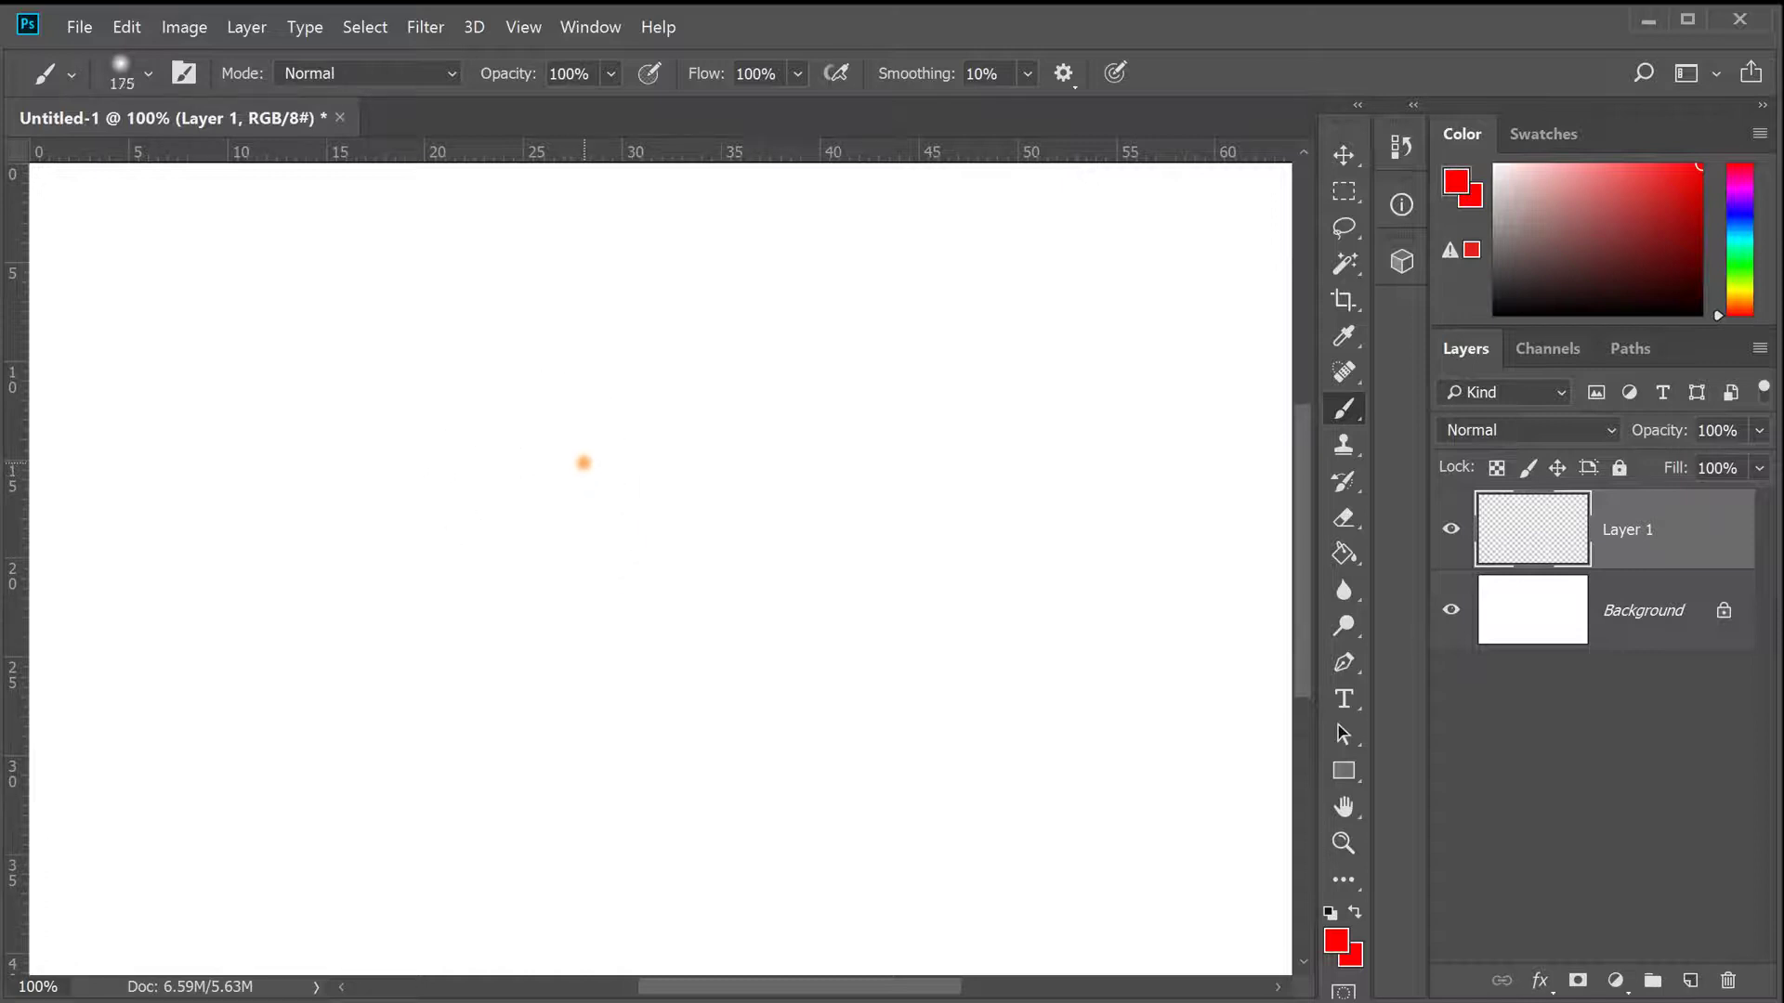
pyautogui.moveTo(613, 429)
pyautogui.mouseDown()
pyautogui.moveTo(504, 440)
pyautogui.moveTo(464, 550)
pyautogui.moveTo(538, 652)
pyautogui.moveTo(689, 589)
pyautogui.moveTo(683, 447)
pyautogui.moveTo(580, 416)
pyautogui.mouseUp()
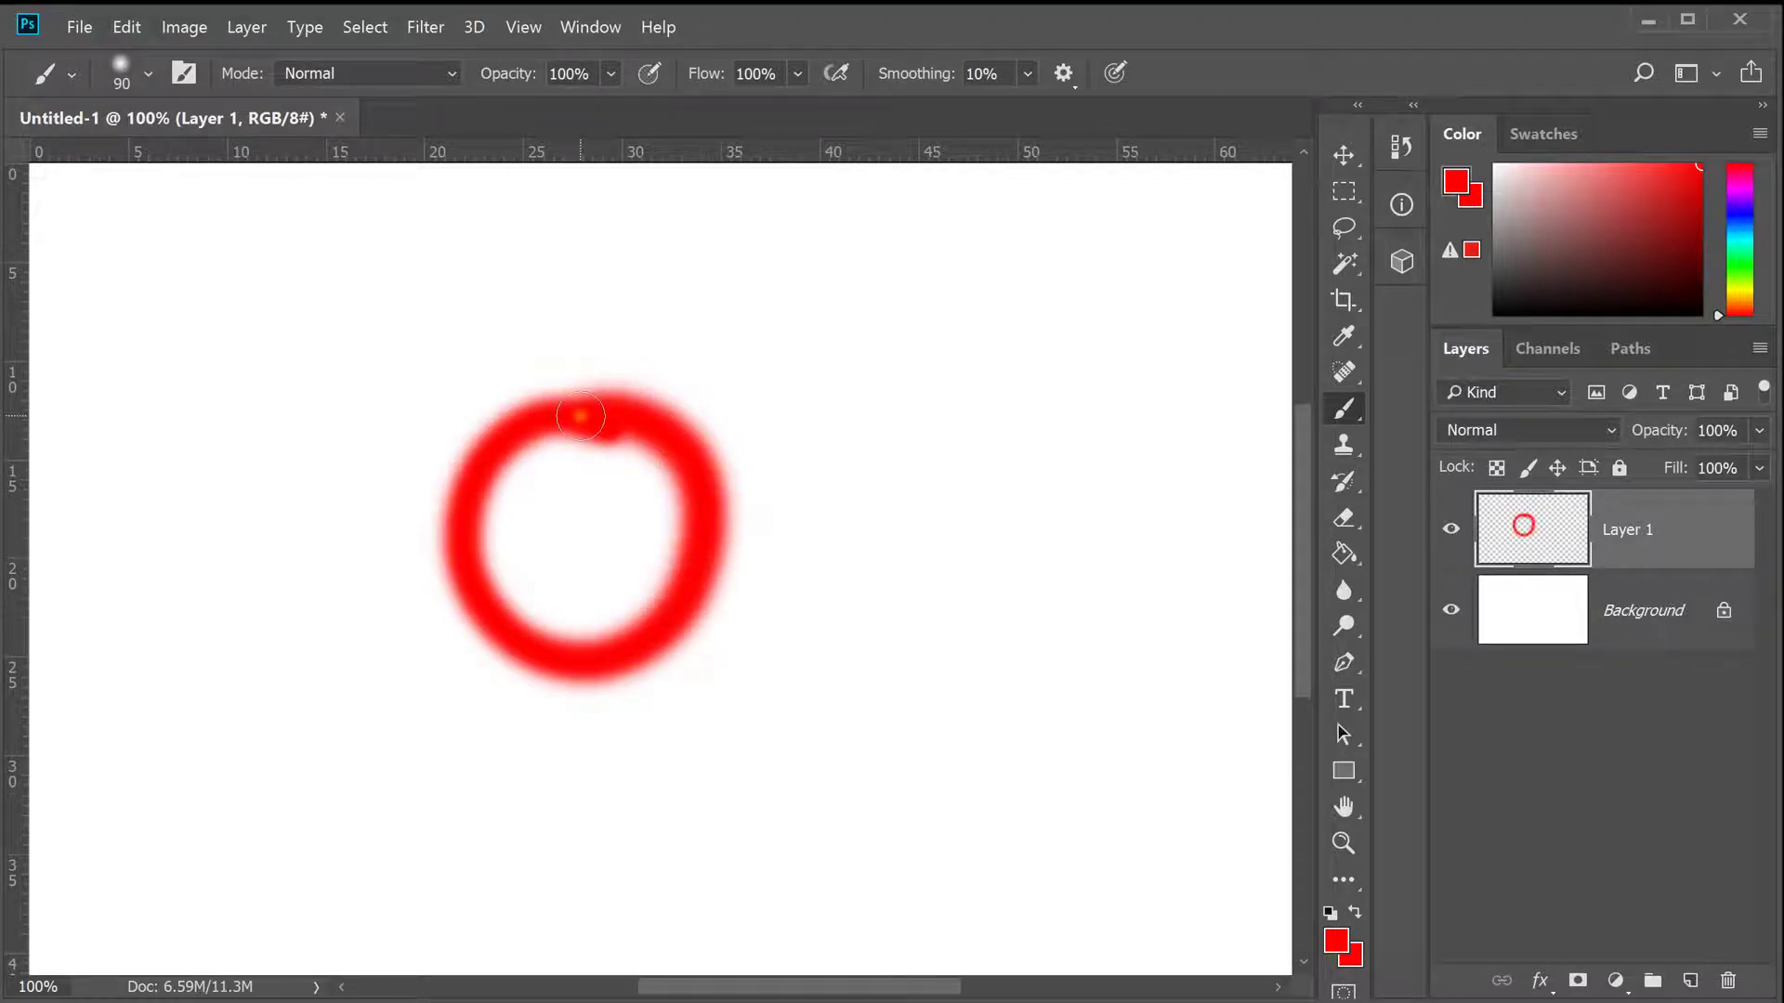
# - Move the red ring freely around the canvas with the Move tool
pyautogui.click(1344, 154)
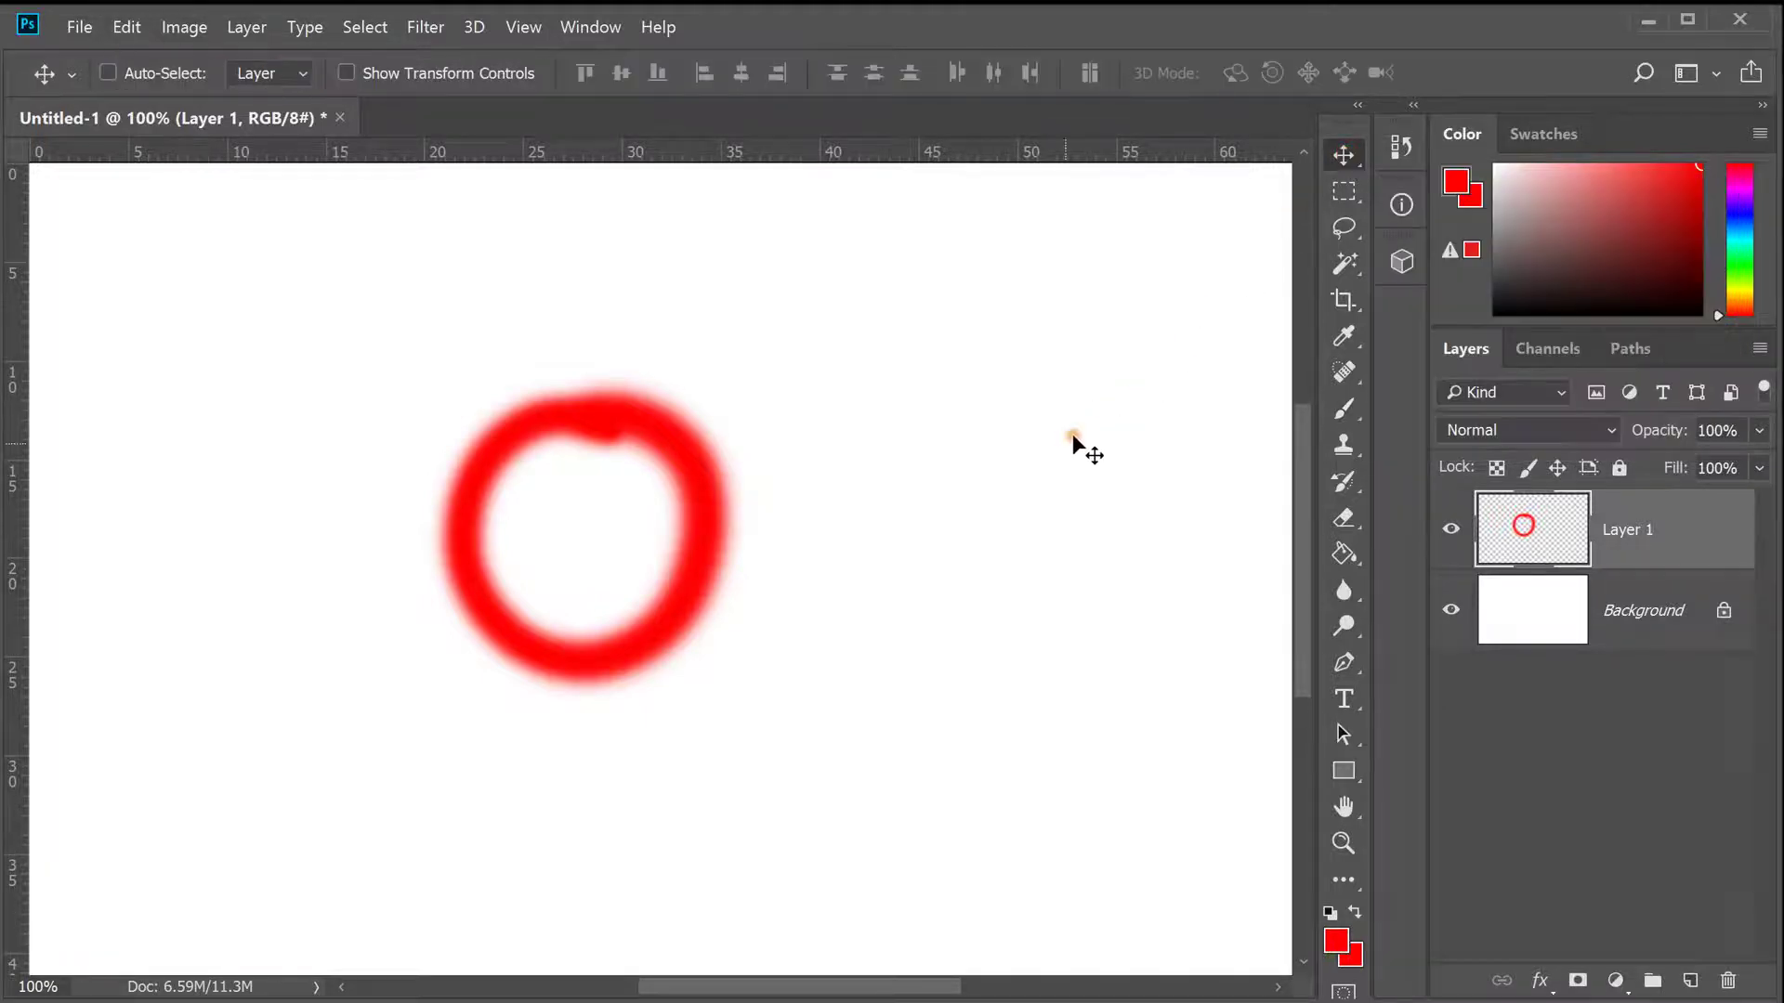
pyautogui.moveTo(995, 530); pyautogui.dragTo(884, 449)
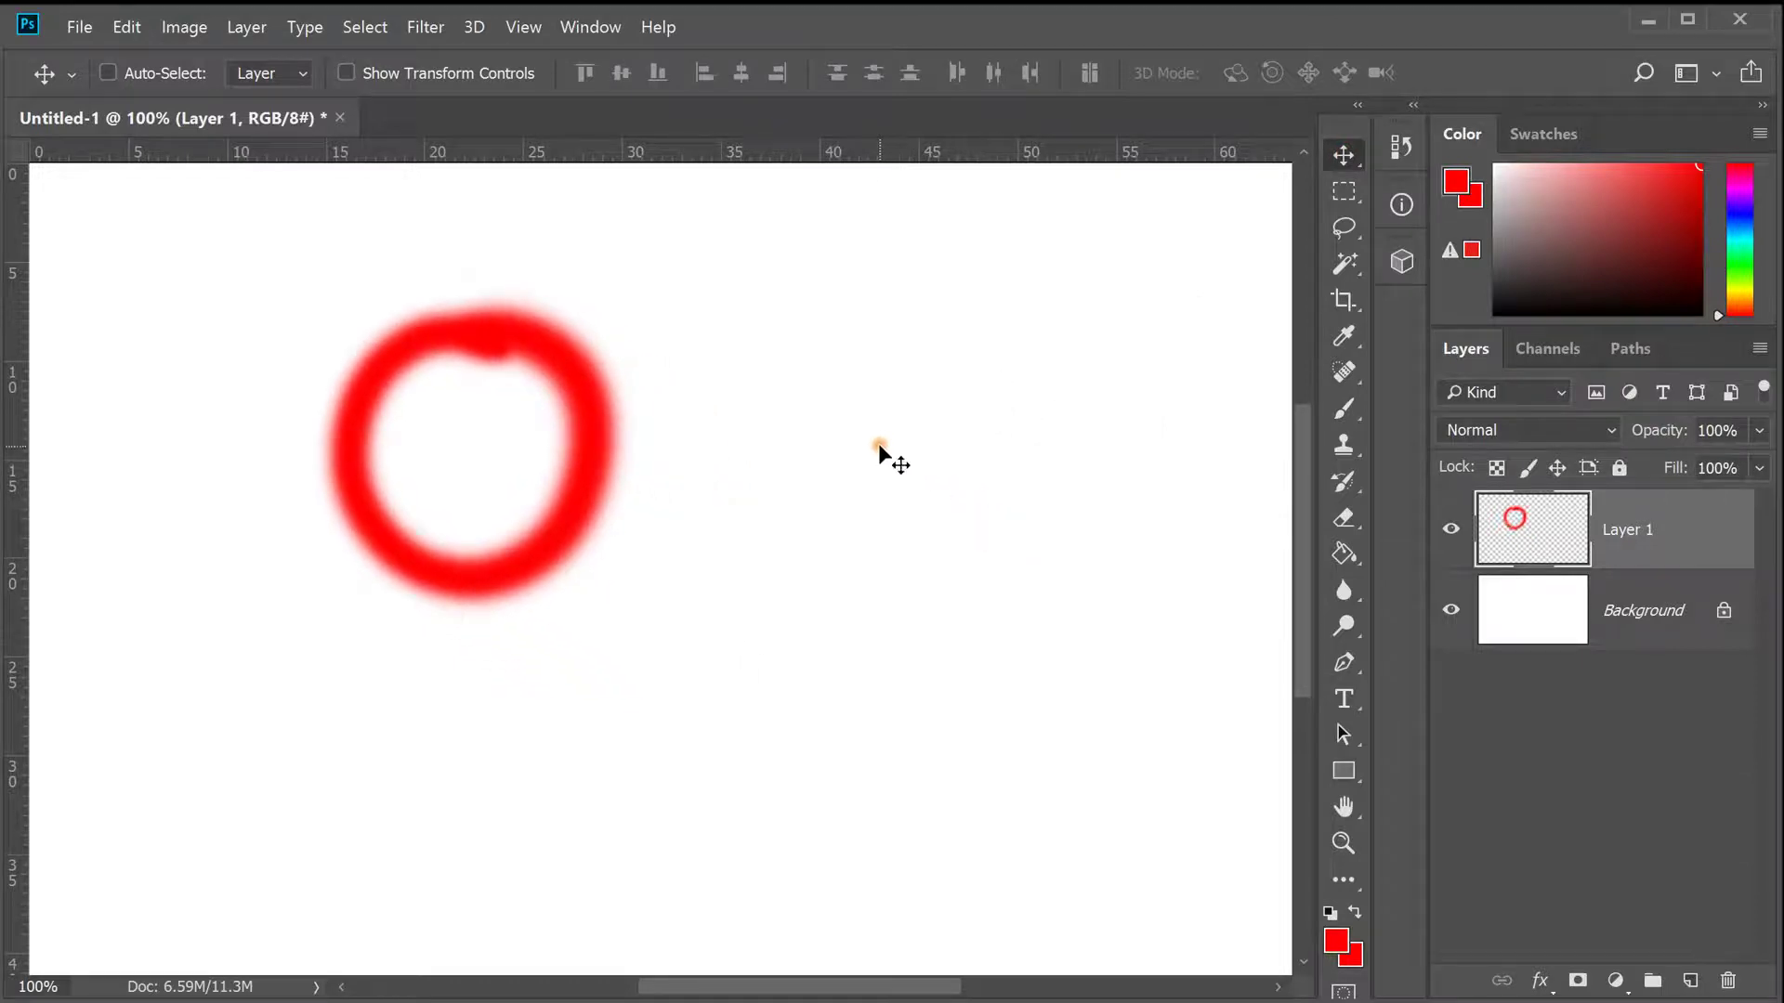
pyautogui.moveTo(708, 484); pyautogui.dragTo(639, 567)
pyautogui.moveTo(522, 555); pyautogui.dragTo(873, 470)
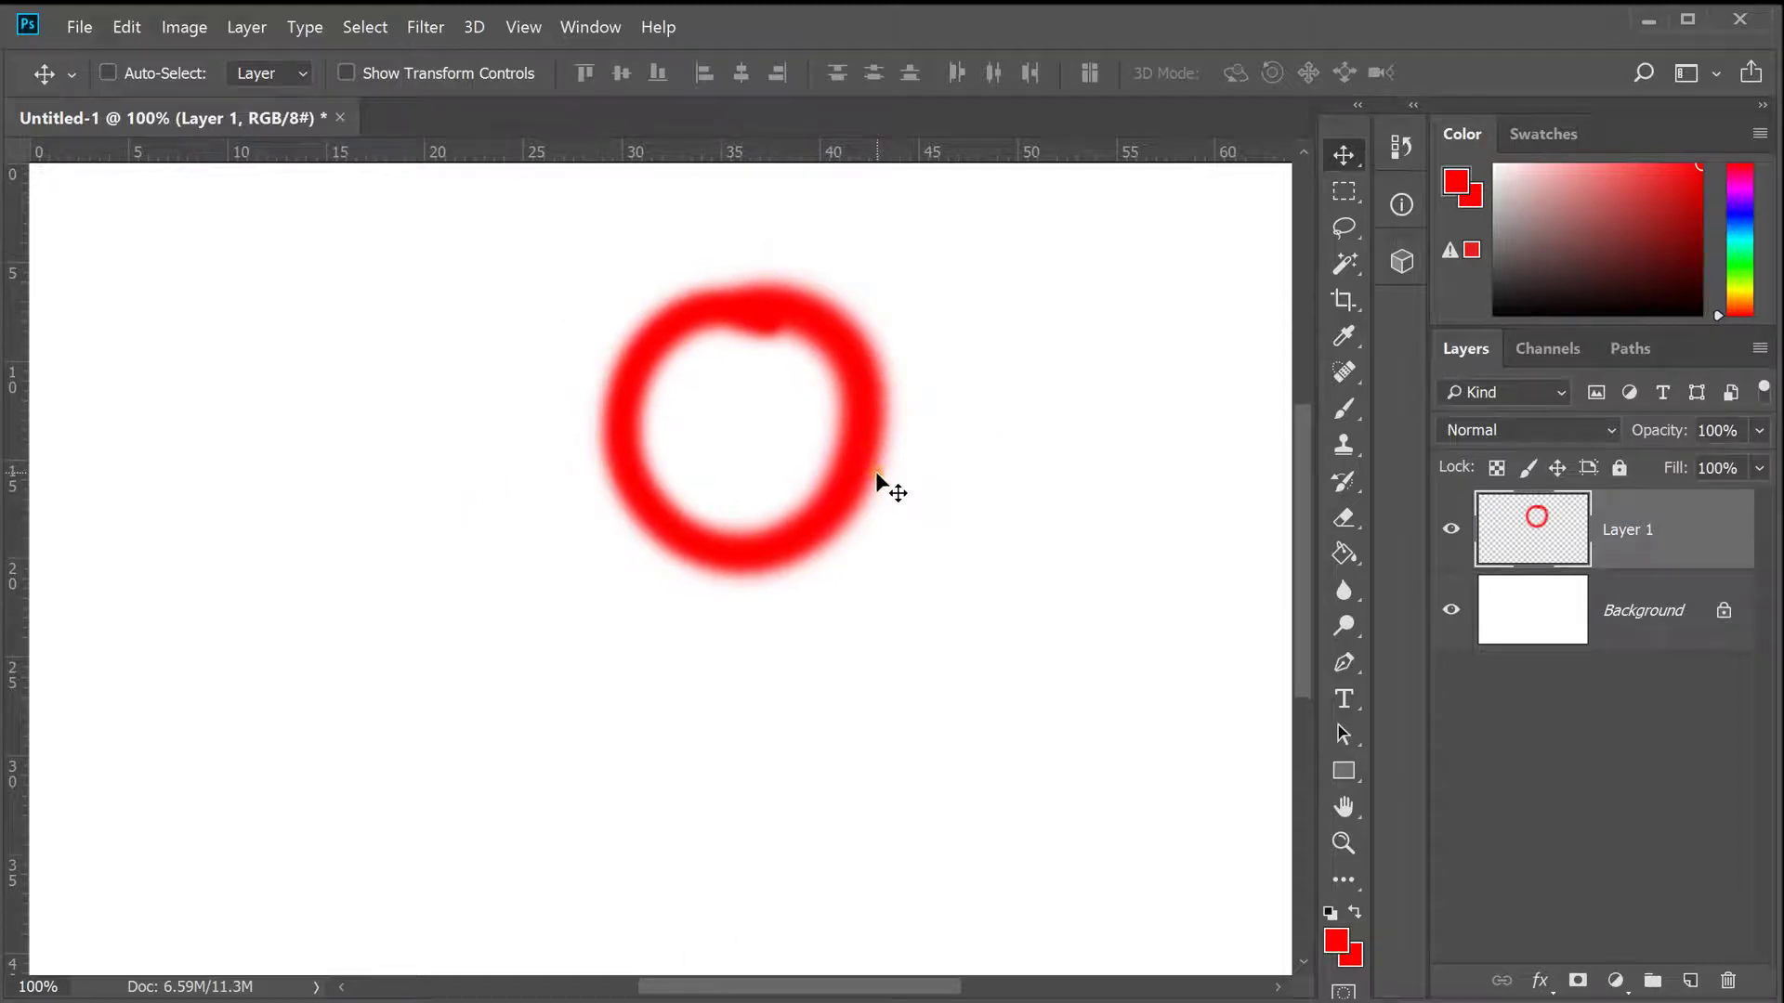
pyautogui.moveTo(1167, 299); pyautogui.dragTo(884, 505)
pyautogui.moveTo(852, 688); pyautogui.dragTo(1042, 670)
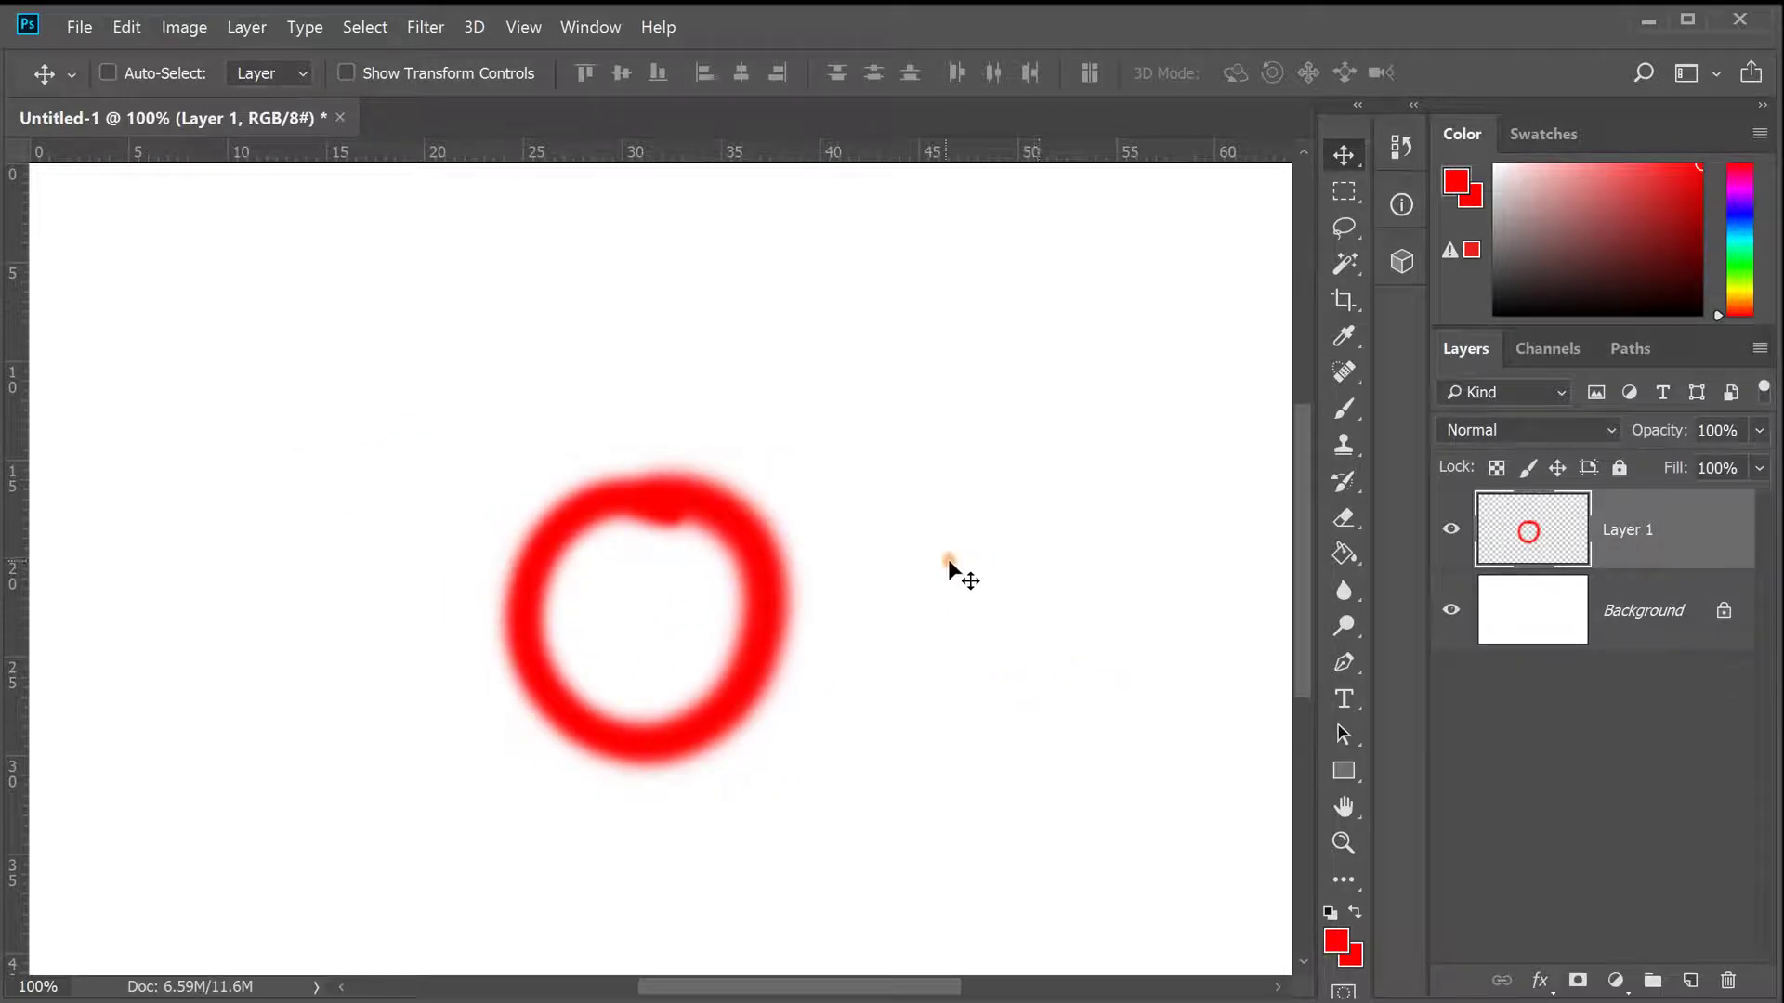
# - Shift the ring straight up about 11 cm and back down, settling it near the middle of the visible canvas
pyautogui.moveTo(900, 625); pyautogui.dragTo(891, 403)
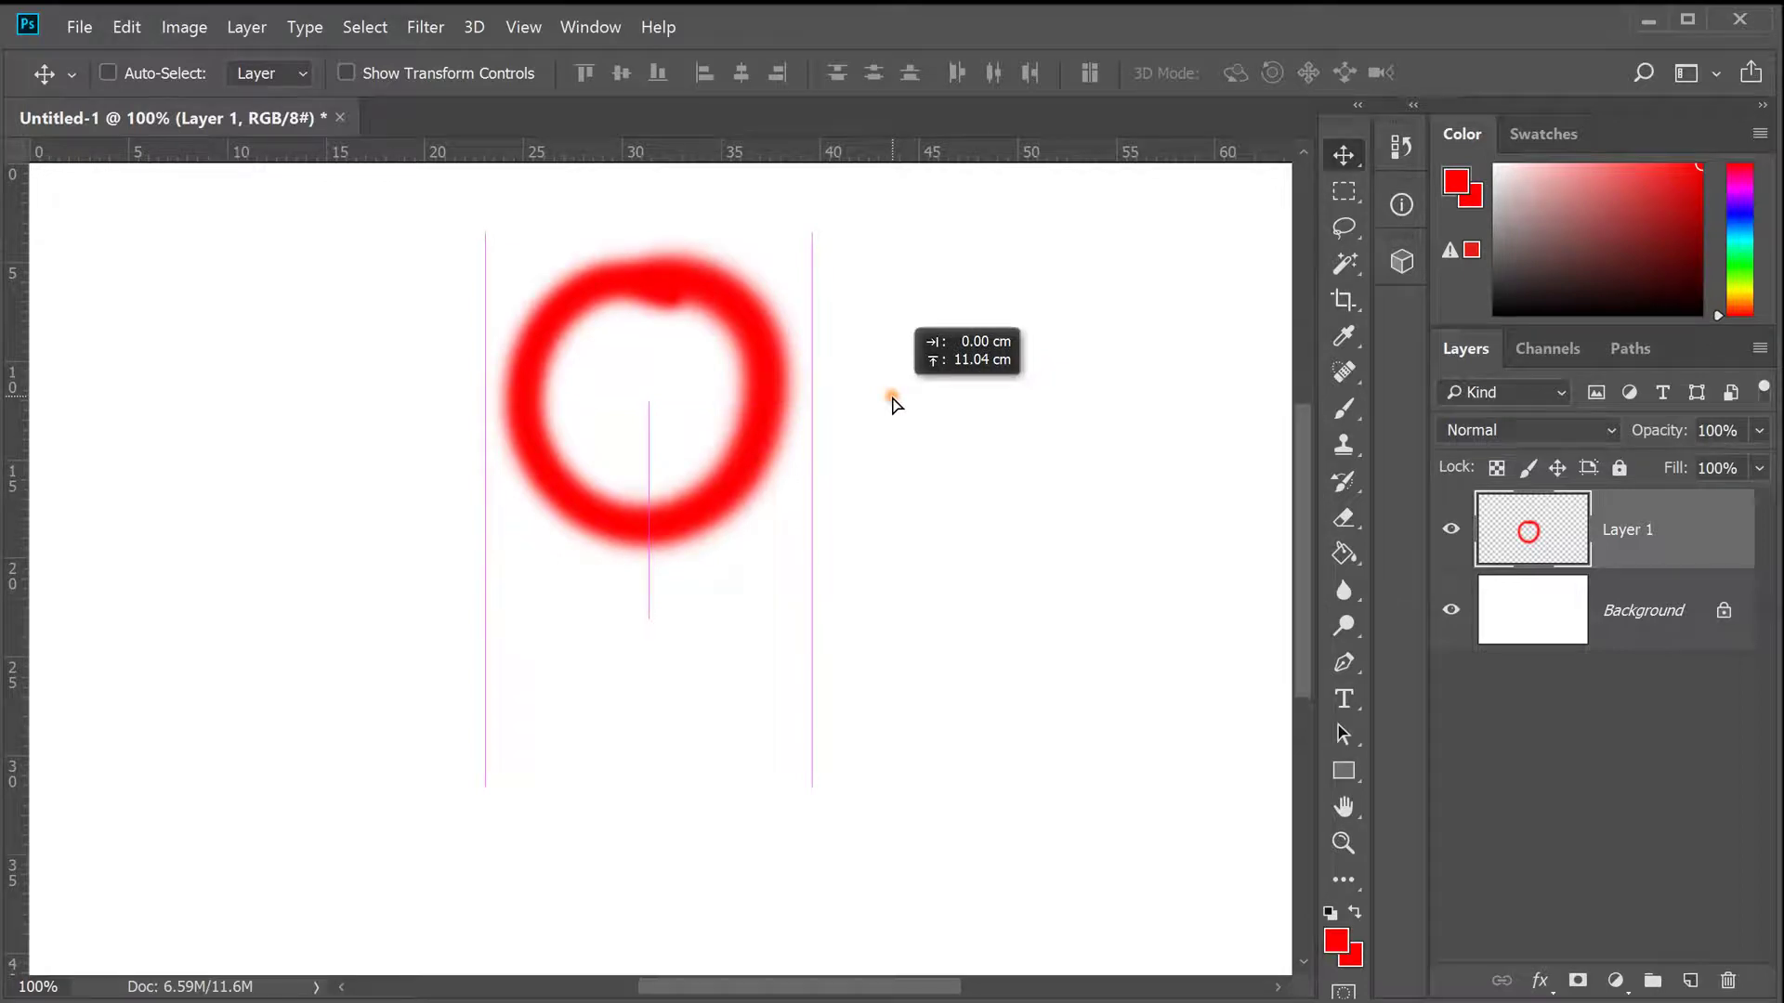
pyautogui.moveTo(891, 398); pyautogui.dragTo(885, 411)
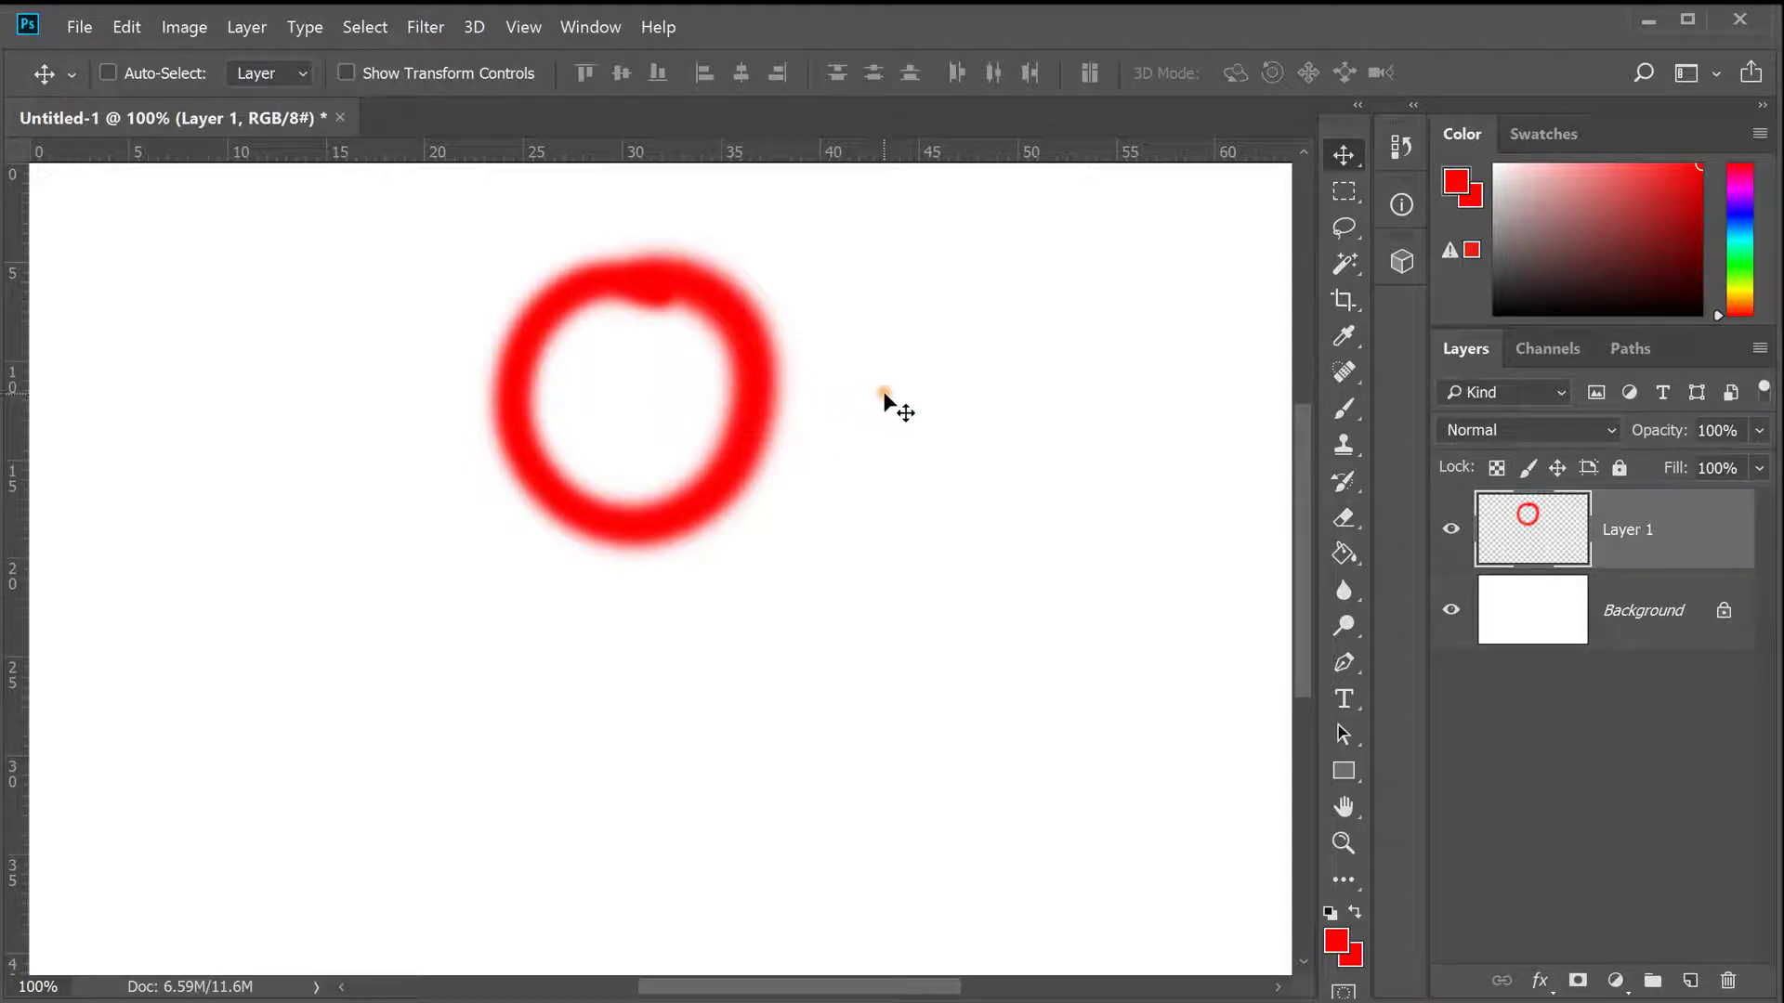
pyautogui.moveTo(884, 394); pyautogui.dragTo(885, 628)
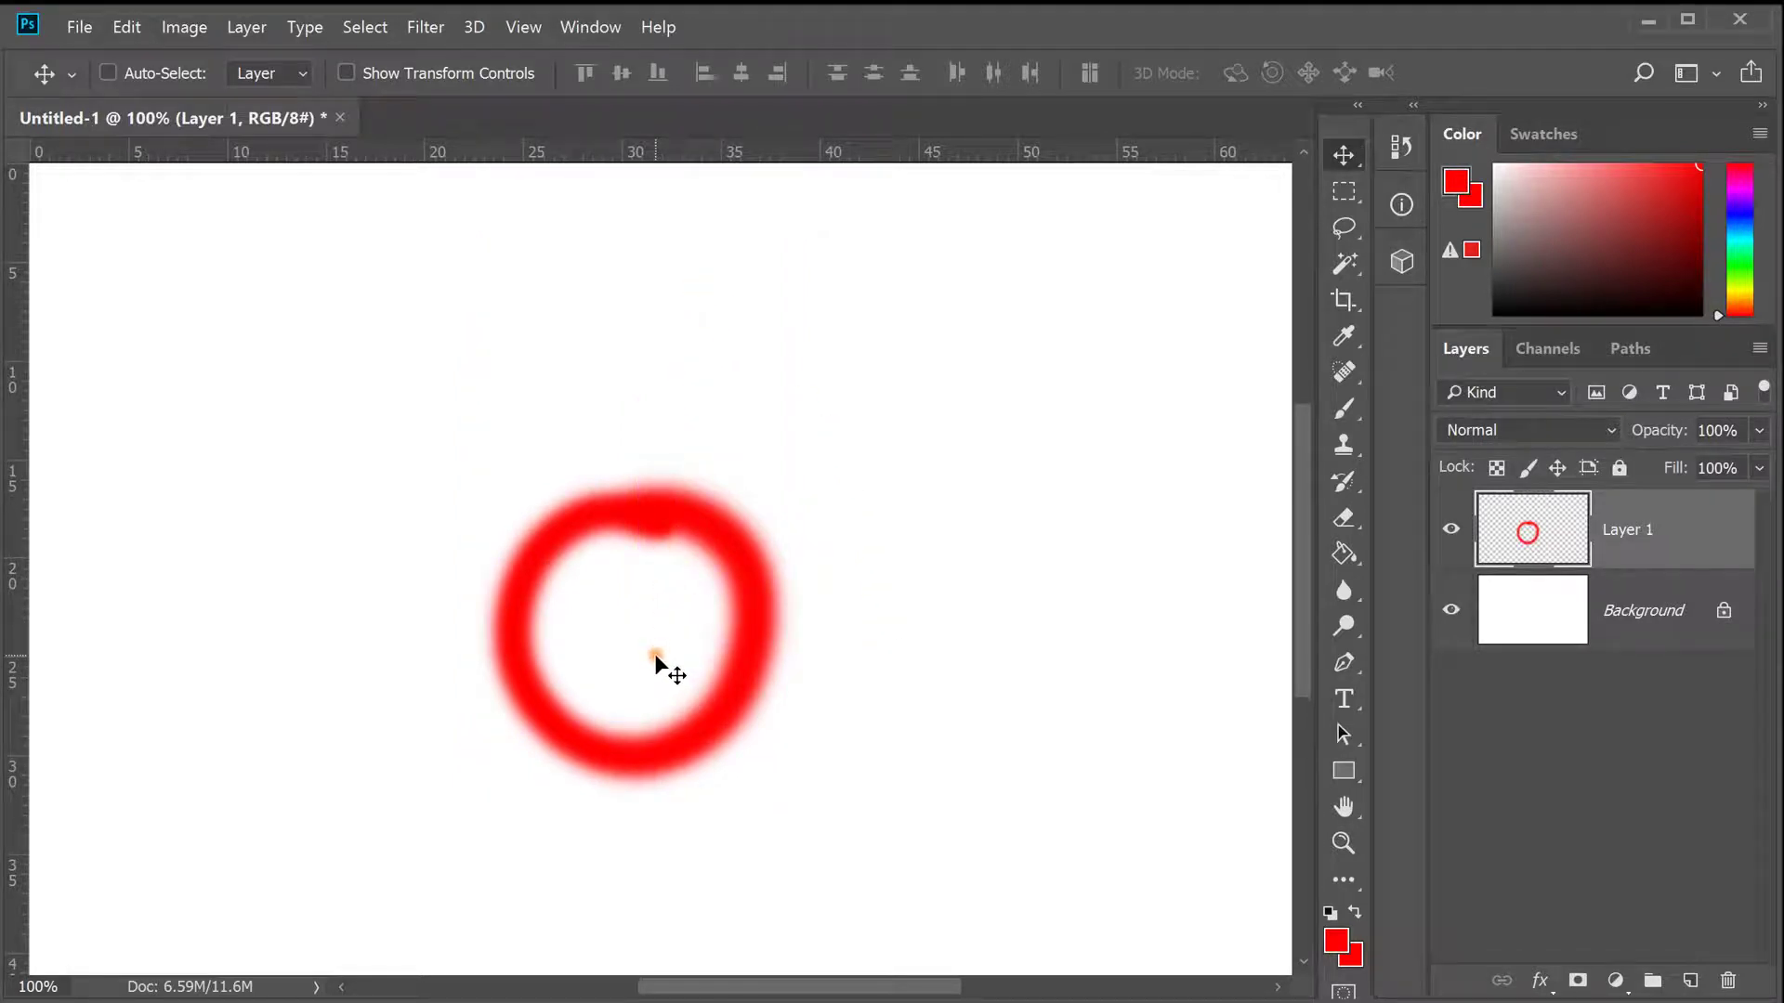
pyautogui.moveTo(850, 662); pyautogui.dragTo(825, 572)
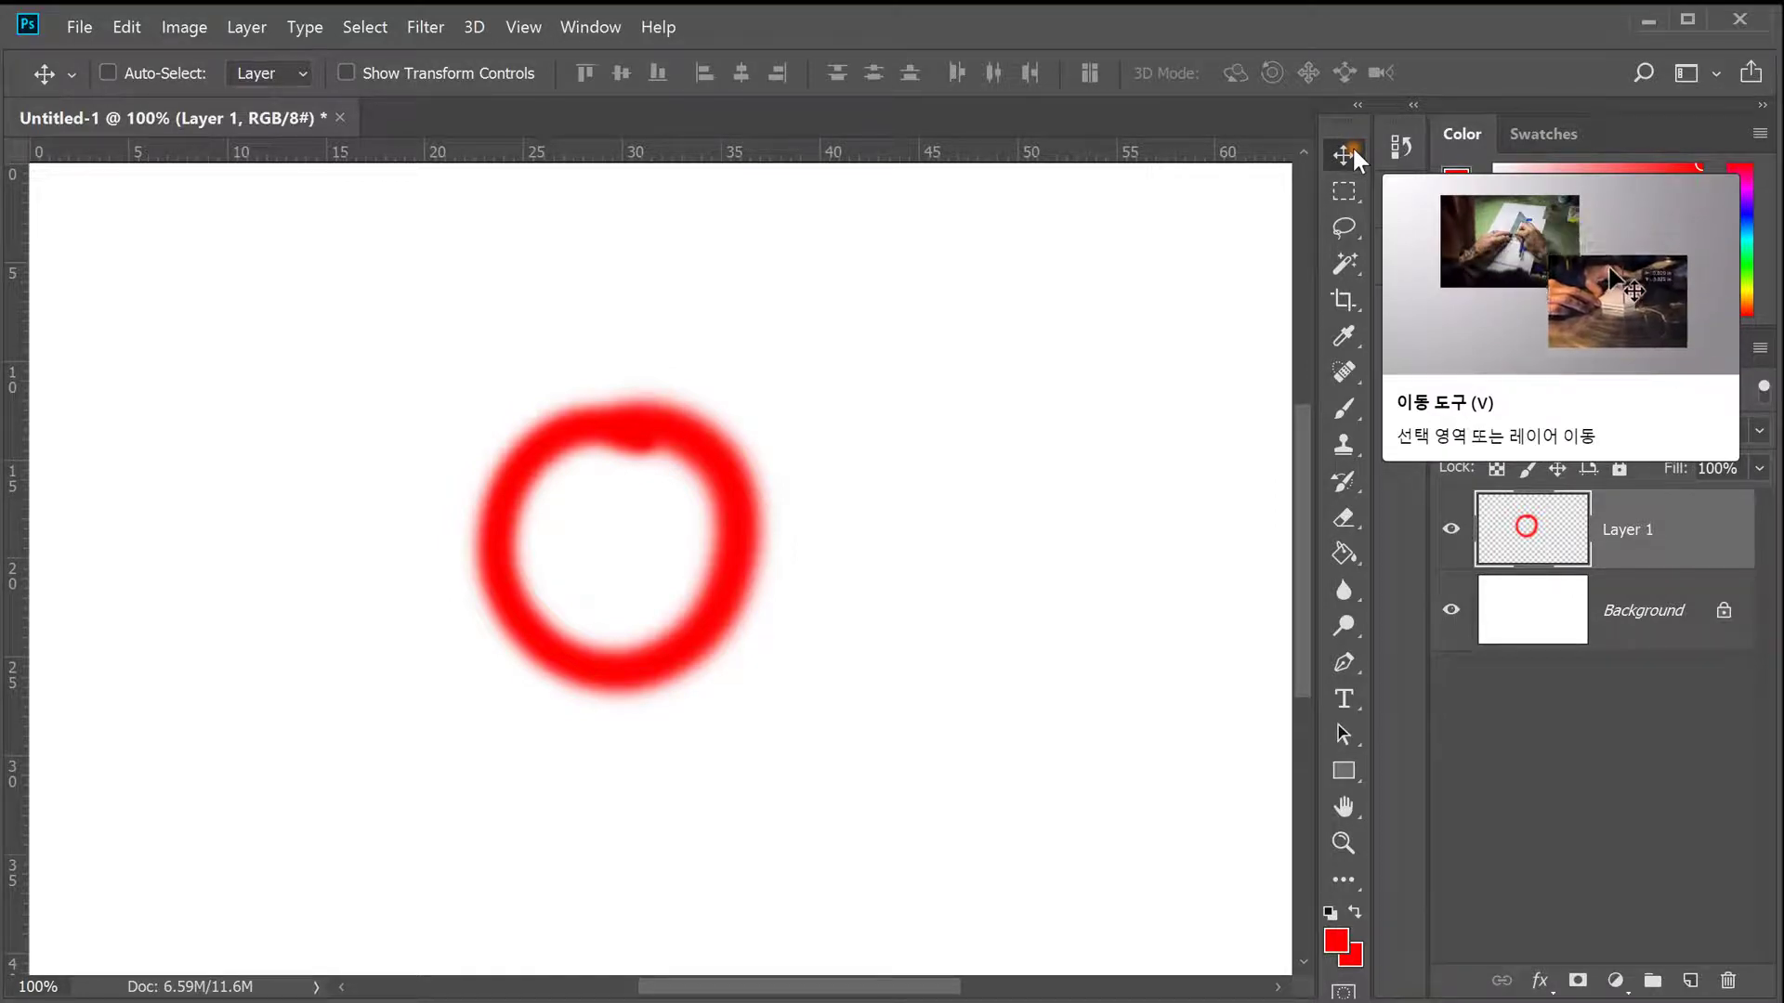
# - Practise several rectangular marquee selections on the canvas, ending with one that encloses the lower half of the ring
pyautogui.click(1346, 189)
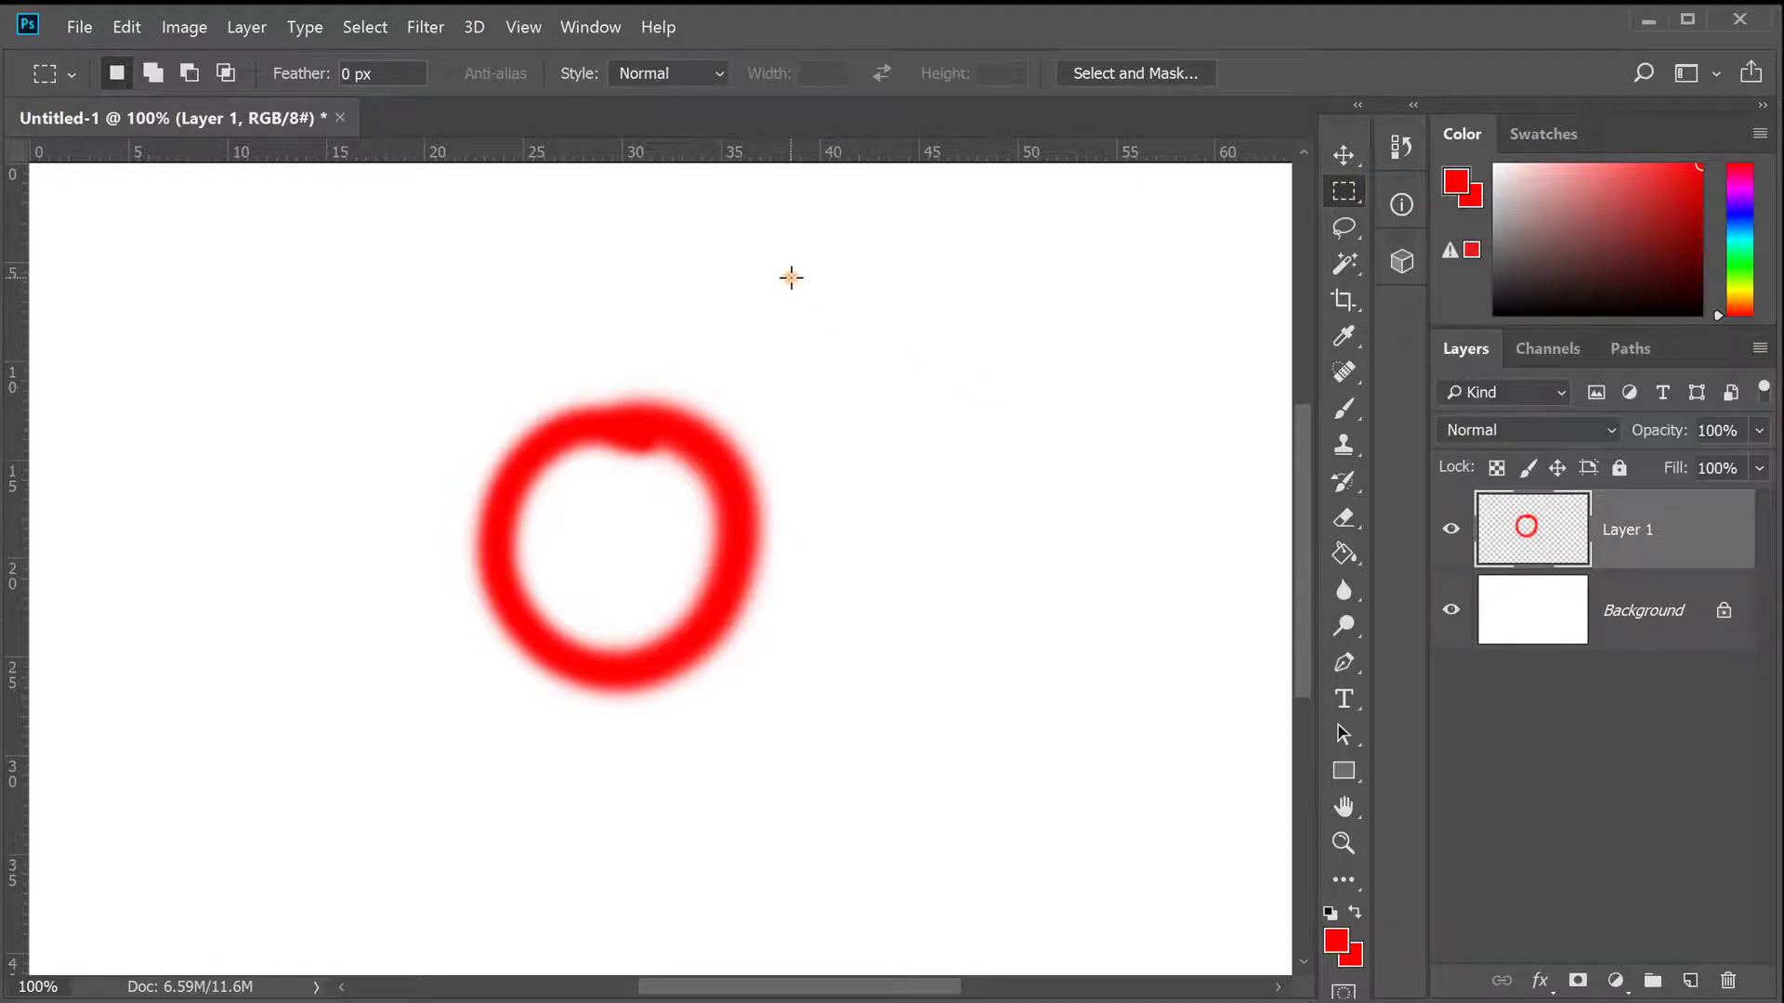
pyautogui.moveTo(643, 347); pyautogui.dragTo(938, 545)
pyautogui.moveTo(892, 481); pyautogui.dragTo(968, 388)
pyautogui.moveTo(988, 310); pyautogui.dragTo(743, 607)
pyautogui.moveTo(873, 372); pyautogui.dragTo(1089, 536)
pyautogui.moveTo(452, 531); pyautogui.dragTo(780, 723)
# - Try moving the selected lower half of the ring away from the upper half, first down-left and again down-right, undoing each move
pyautogui.click(1345, 158)
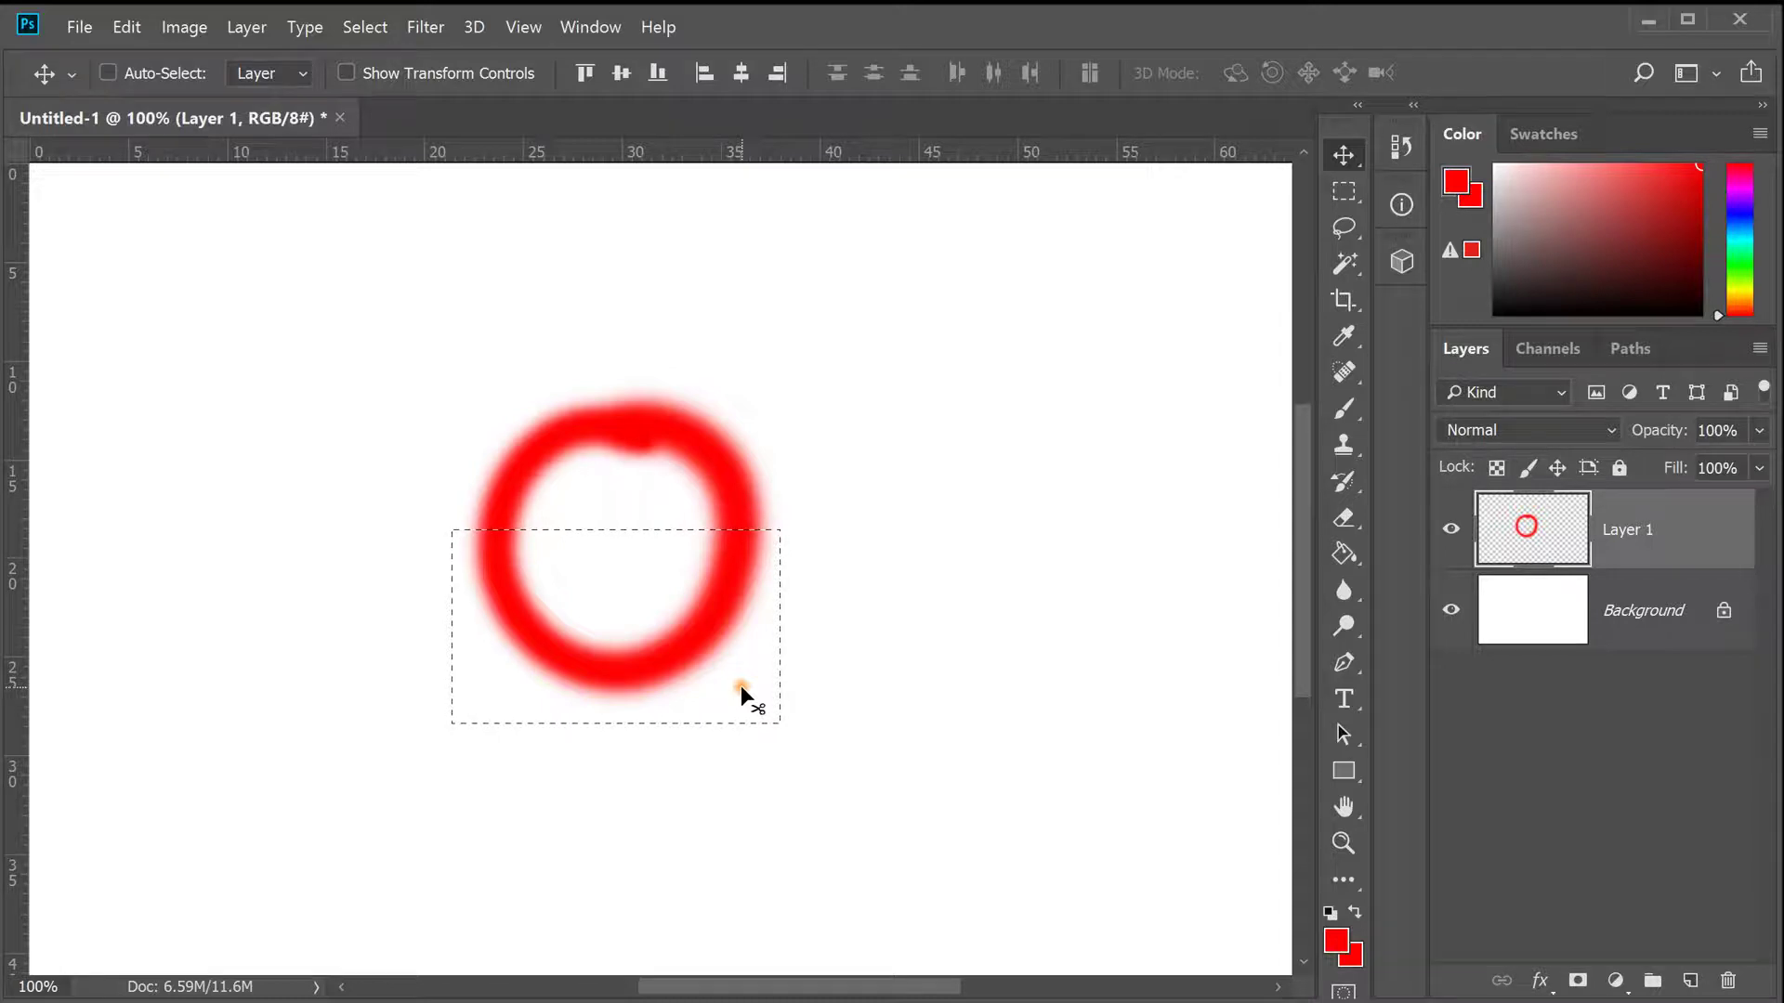
pyautogui.moveTo(726, 604); pyautogui.dragTo(671, 661)
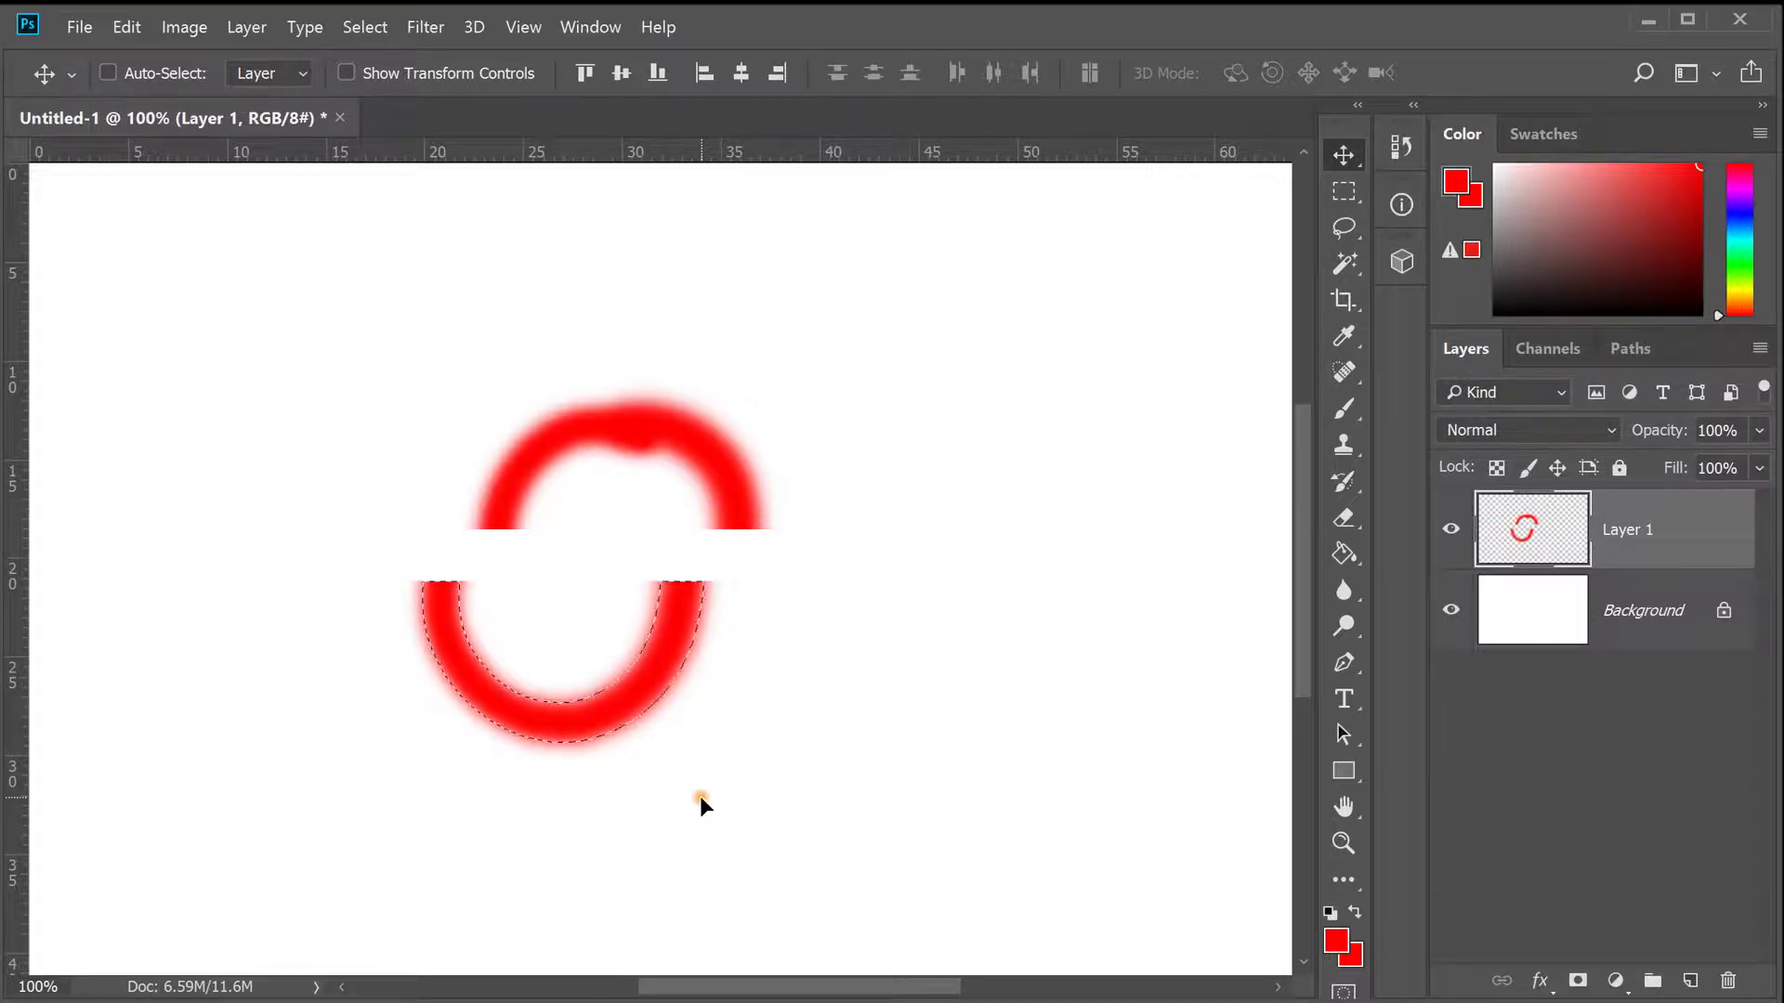
pyautogui.hotkey('ctrl', 'z')
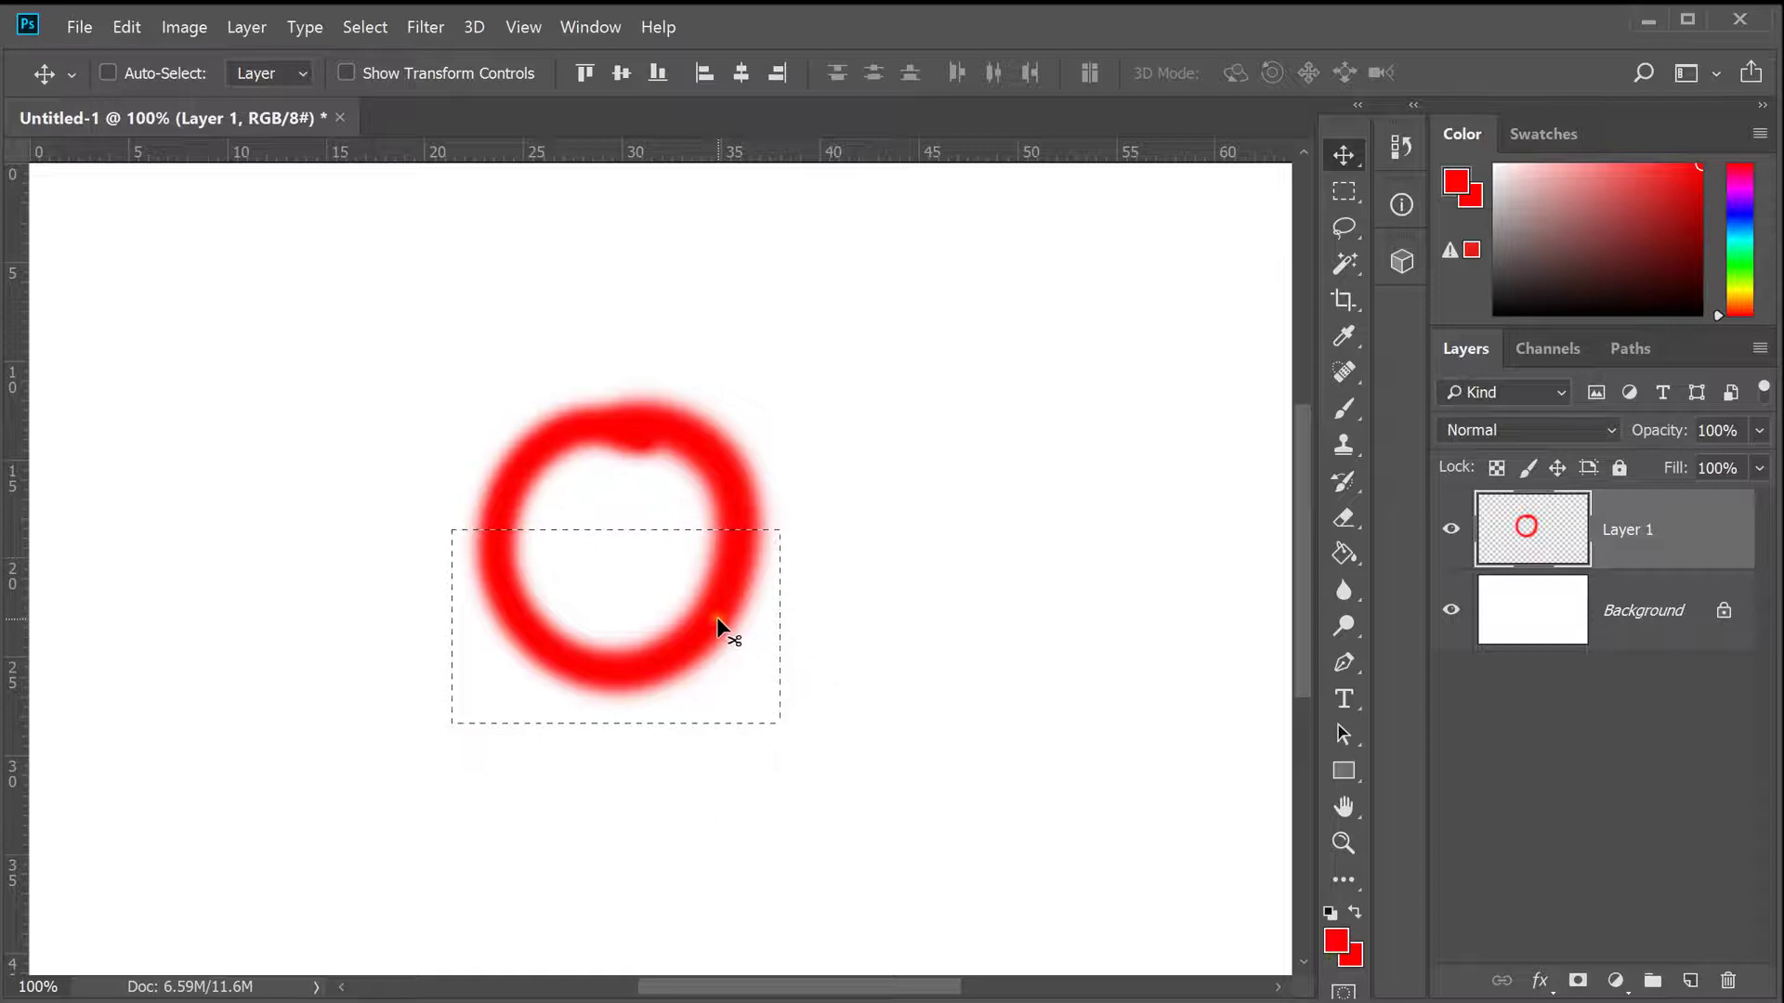
pyautogui.moveTo(718, 621); pyautogui.dragTo(848, 650)
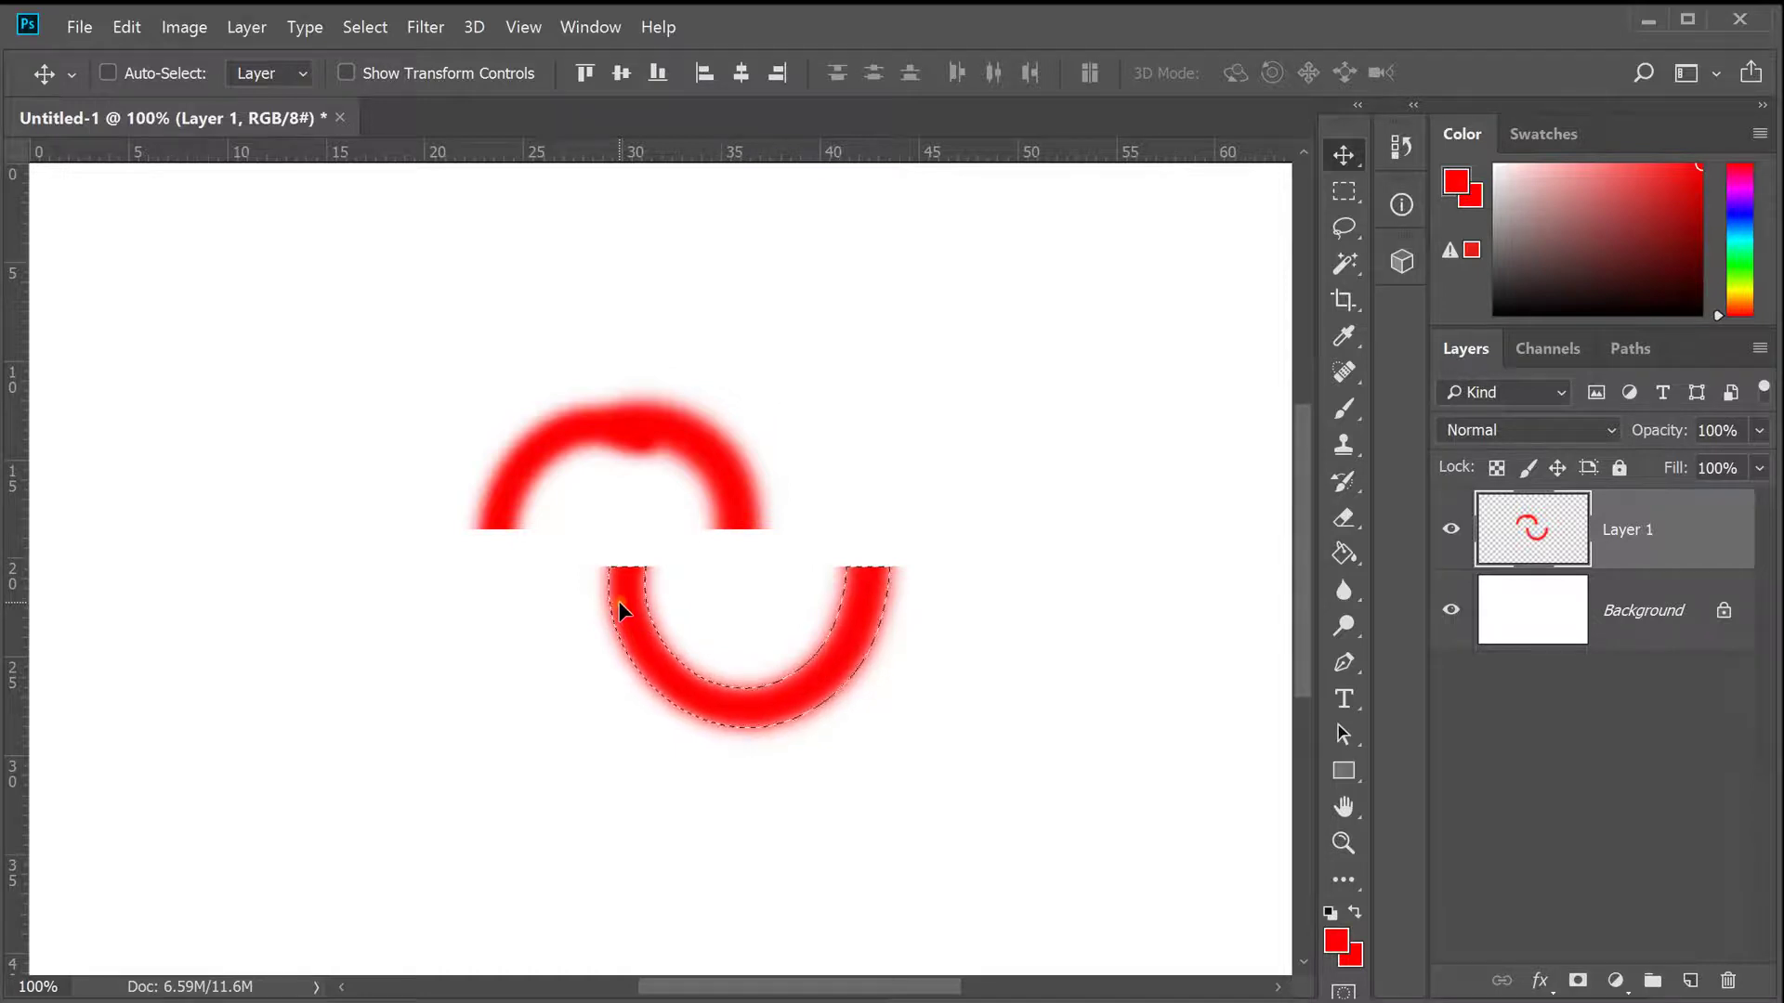
pyautogui.hotkey('ctrl', 'z')
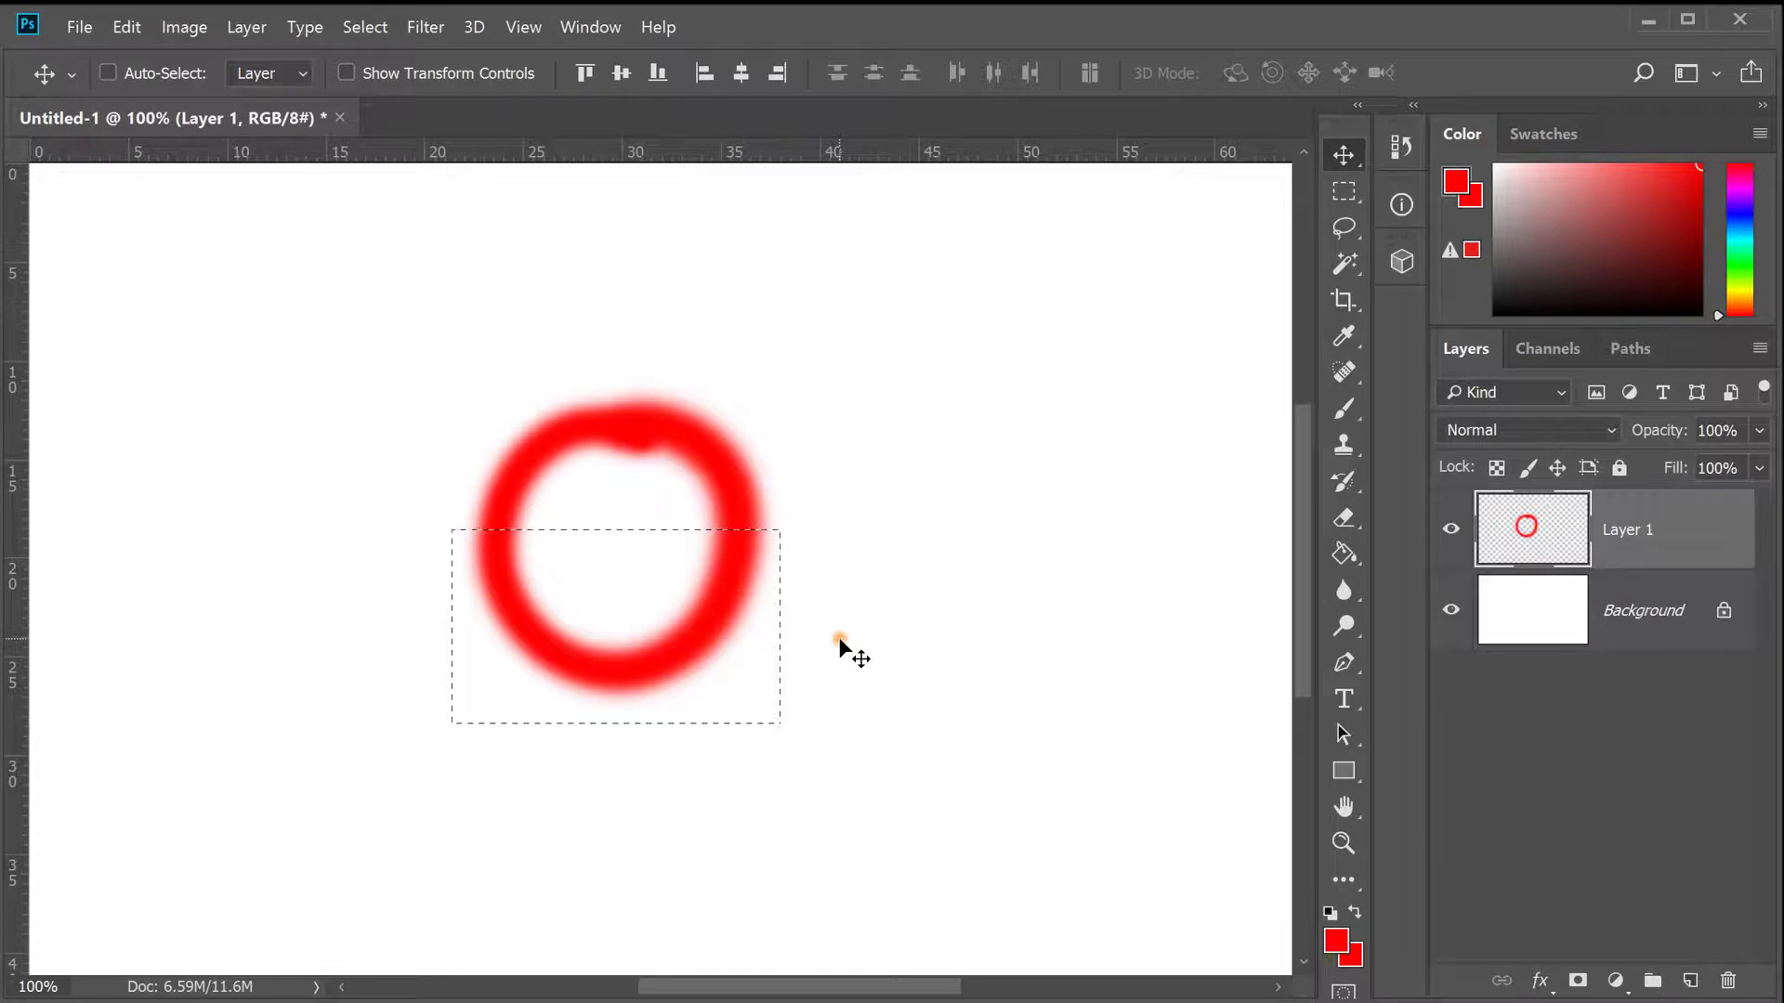
# - Move the whole ring together with its selection outline around the canvas, ending toward the lower left
pyautogui.moveTo(895, 593); pyautogui.dragTo(801, 482)
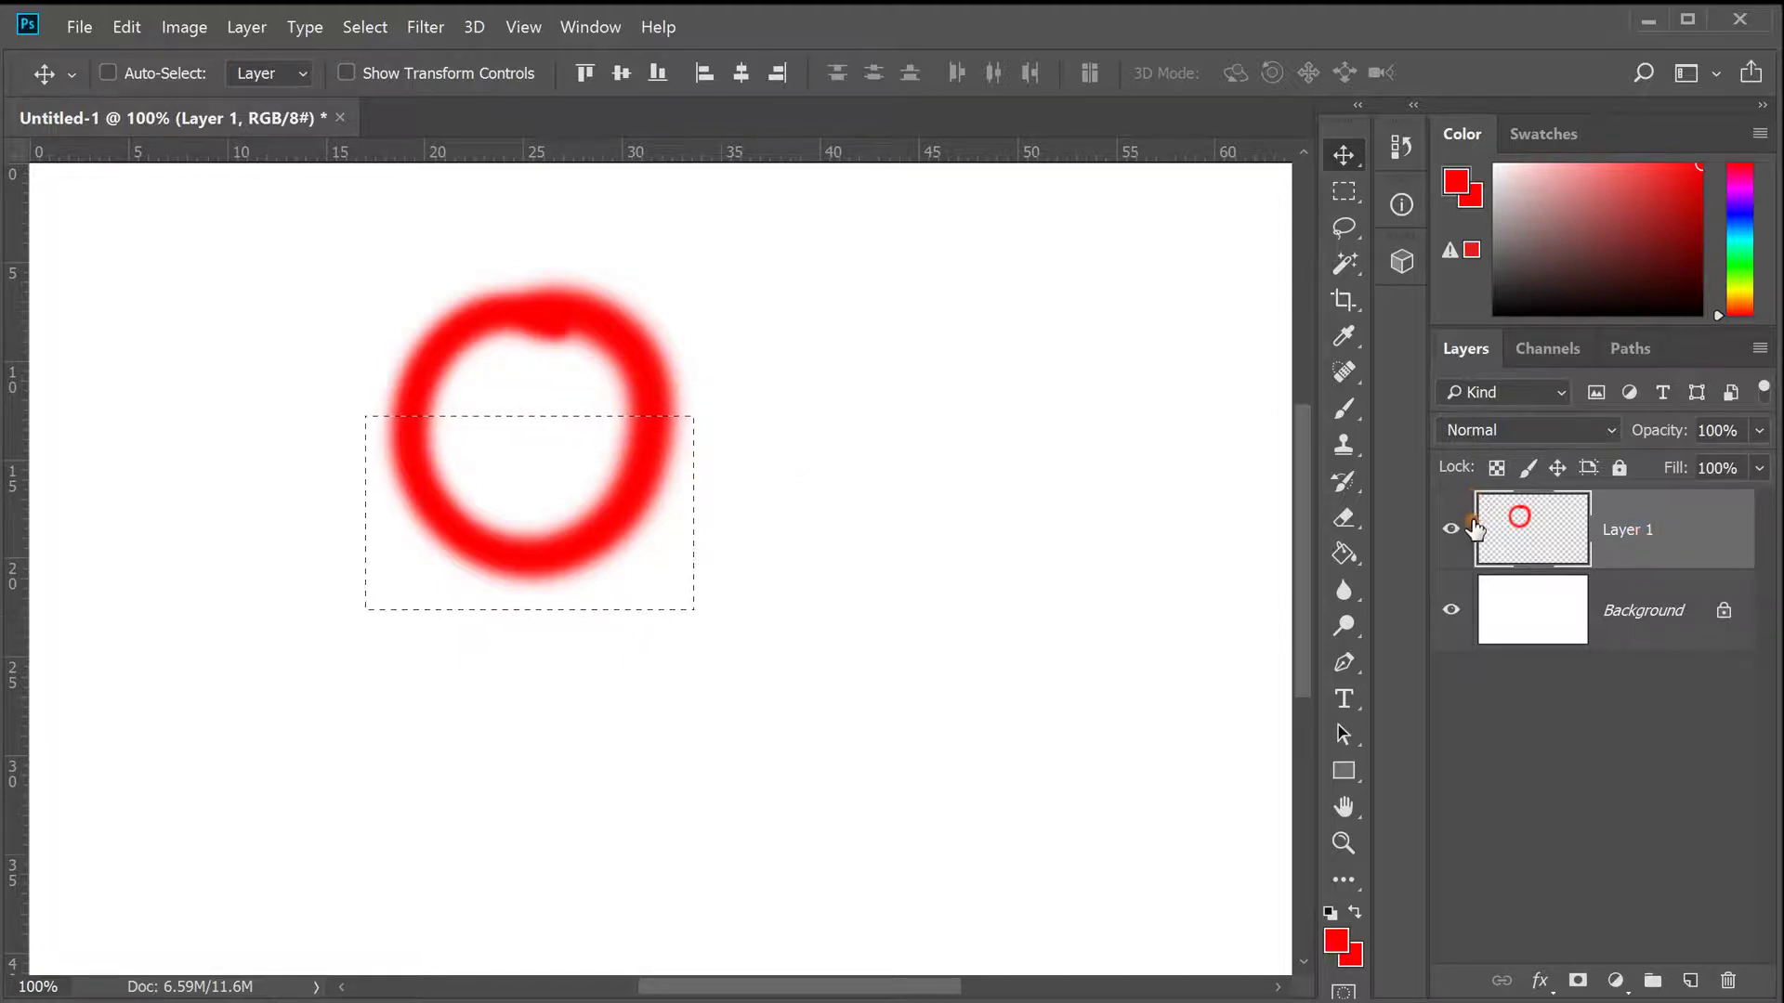
pyautogui.moveTo(957, 509); pyautogui.dragTo(1043, 509)
pyautogui.moveTo(855, 475); pyautogui.dragTo(885, 599)
pyautogui.moveTo(917, 483); pyautogui.dragTo(712, 559)
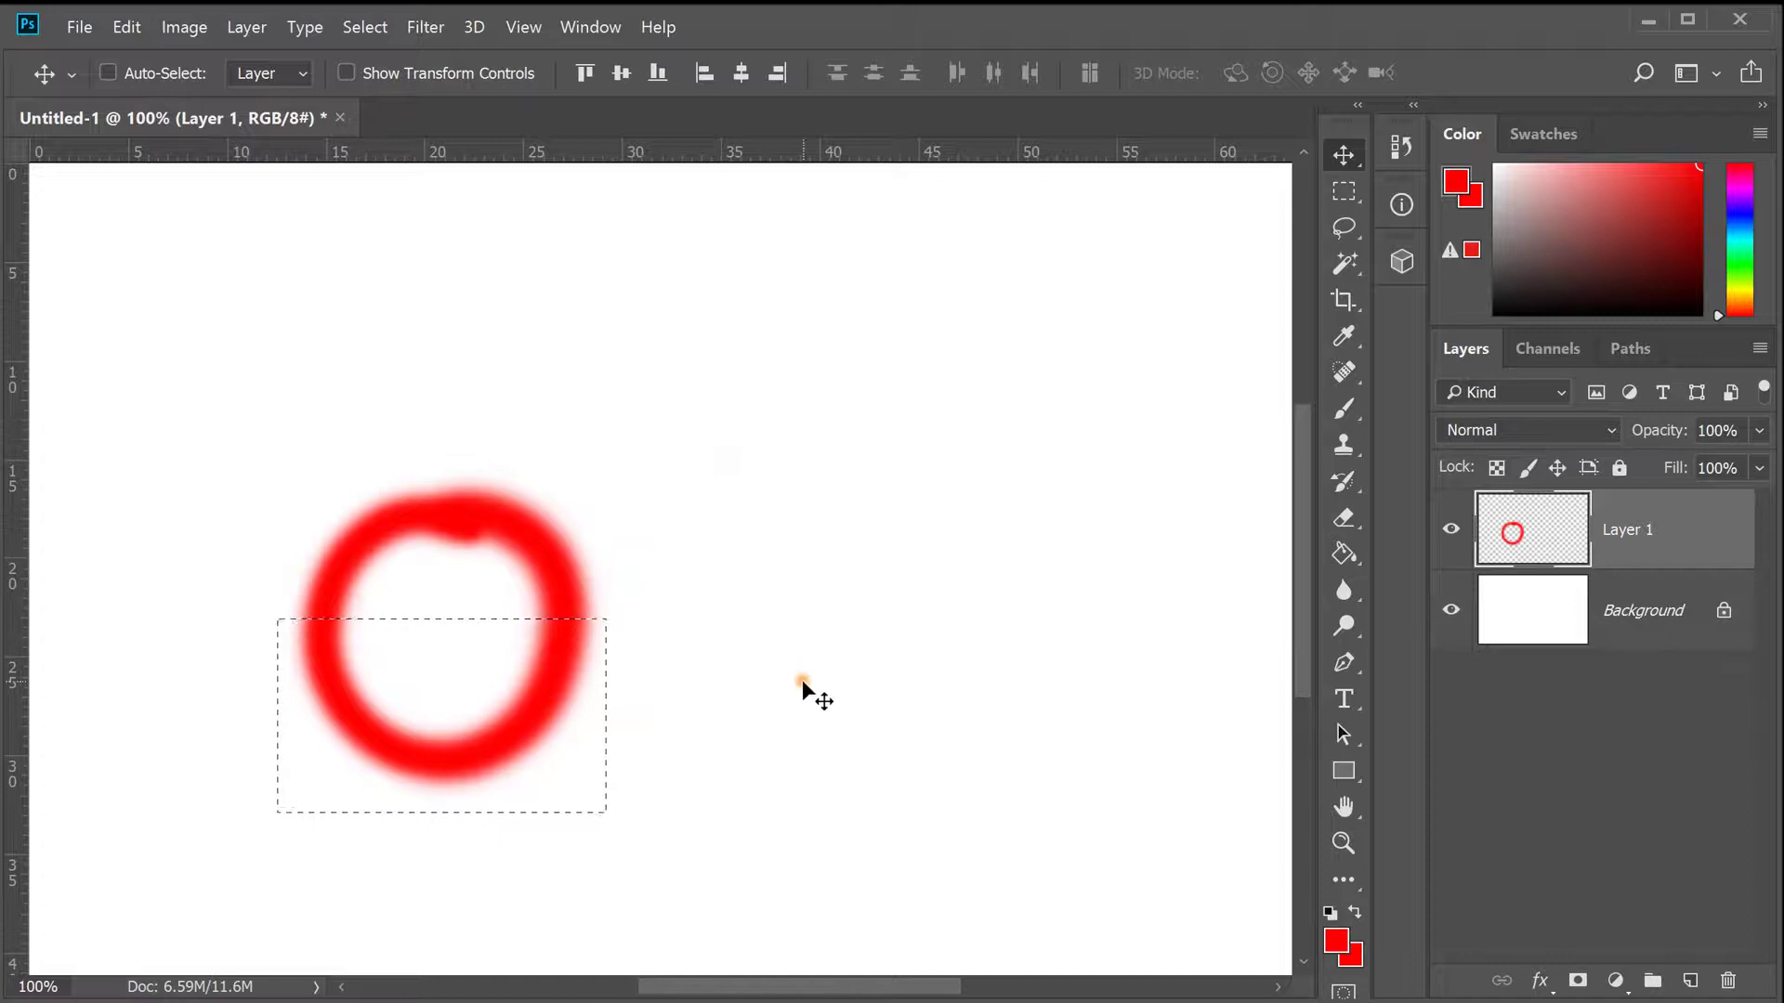
# - Try shifting only the selected lower half of the ring down and to the right, and undo it
pyautogui.moveTo(546, 683); pyautogui.dragTo(670, 727)
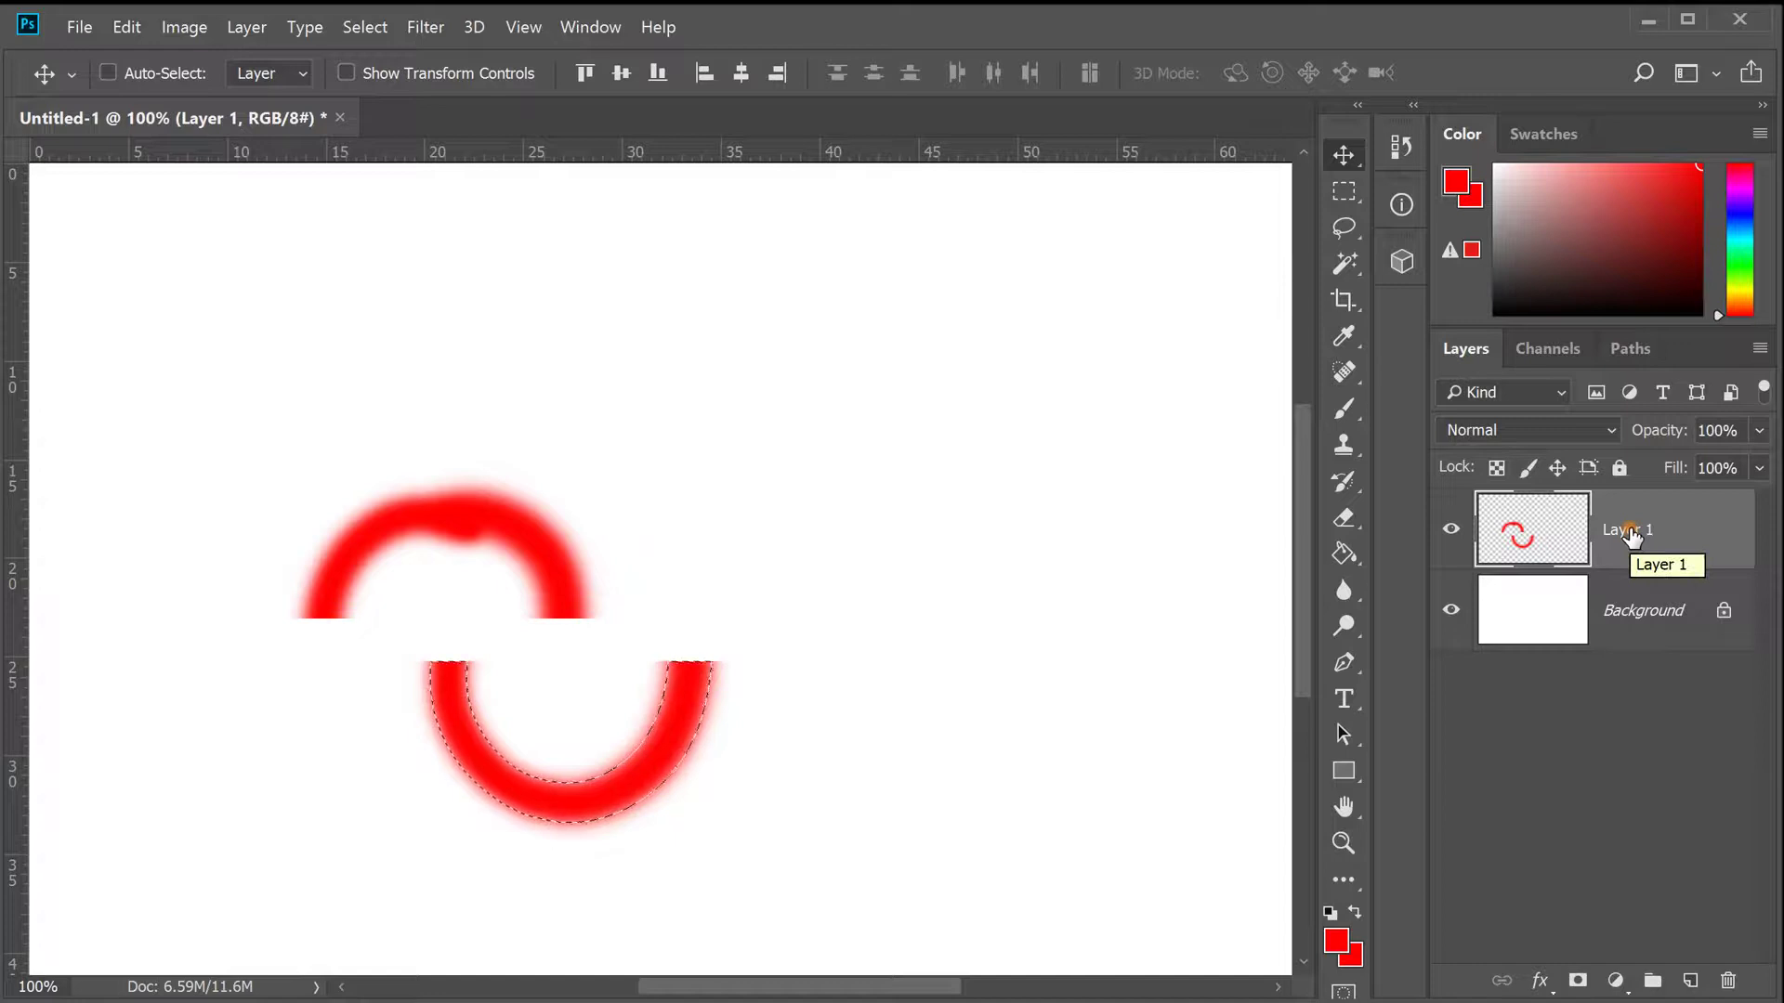
pyautogui.moveTo(937, 610)
pyautogui.mouseDown()
pyautogui.moveTo(987, 530)
pyautogui.moveTo(936, 599)
pyautogui.mouseUp()
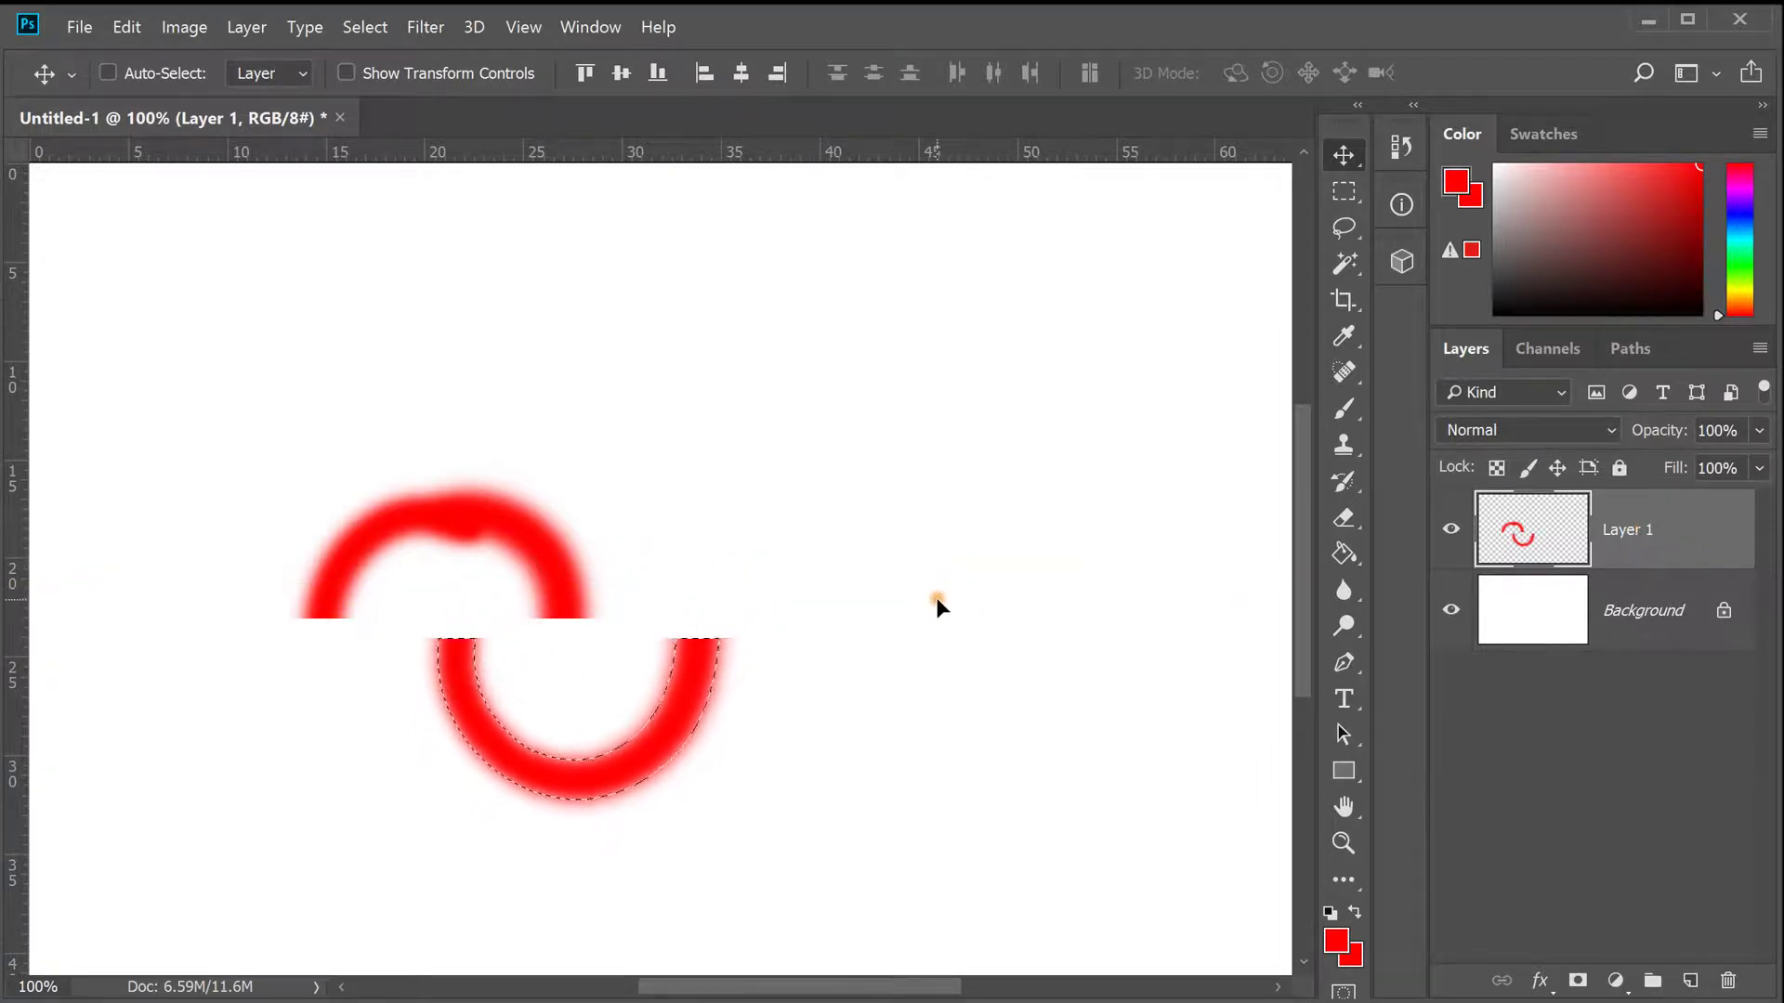
pyautogui.hotkey('ctrl', 'z')
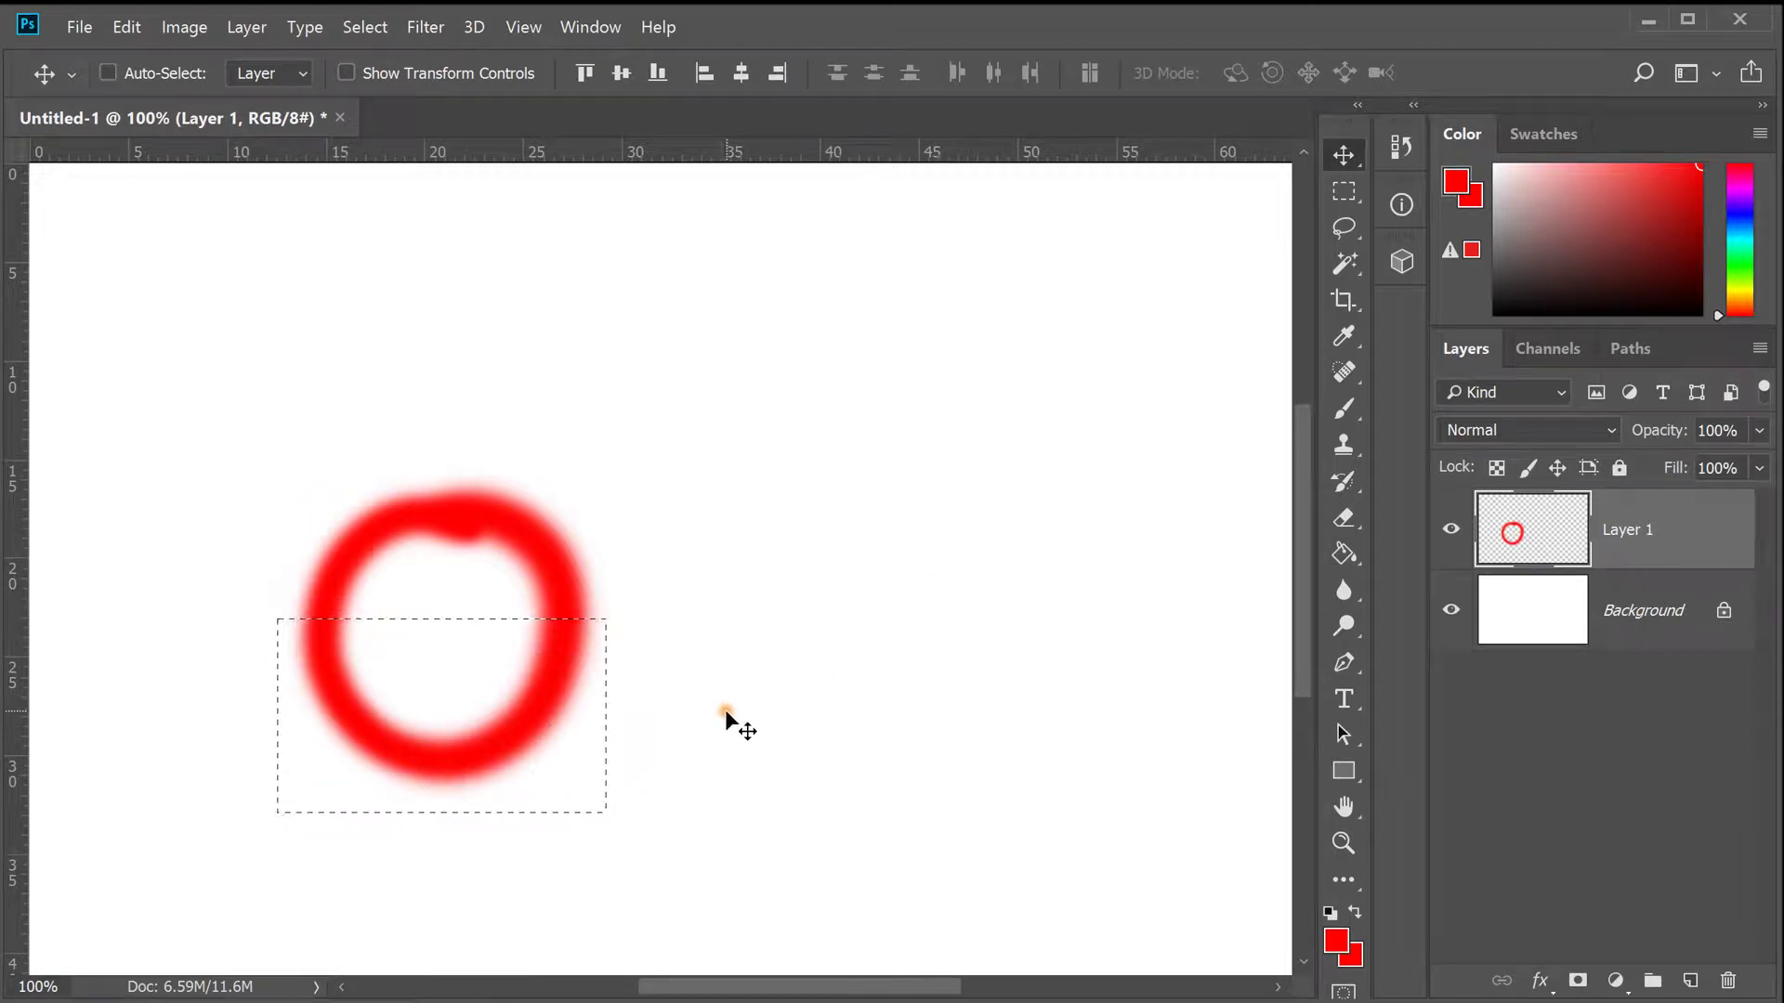
# - Move the whole ring with its selection back near the middle of the canvas, clear the selection, and return to the Move tool
pyautogui.moveTo(744, 724); pyautogui.dragTo(882, 595)
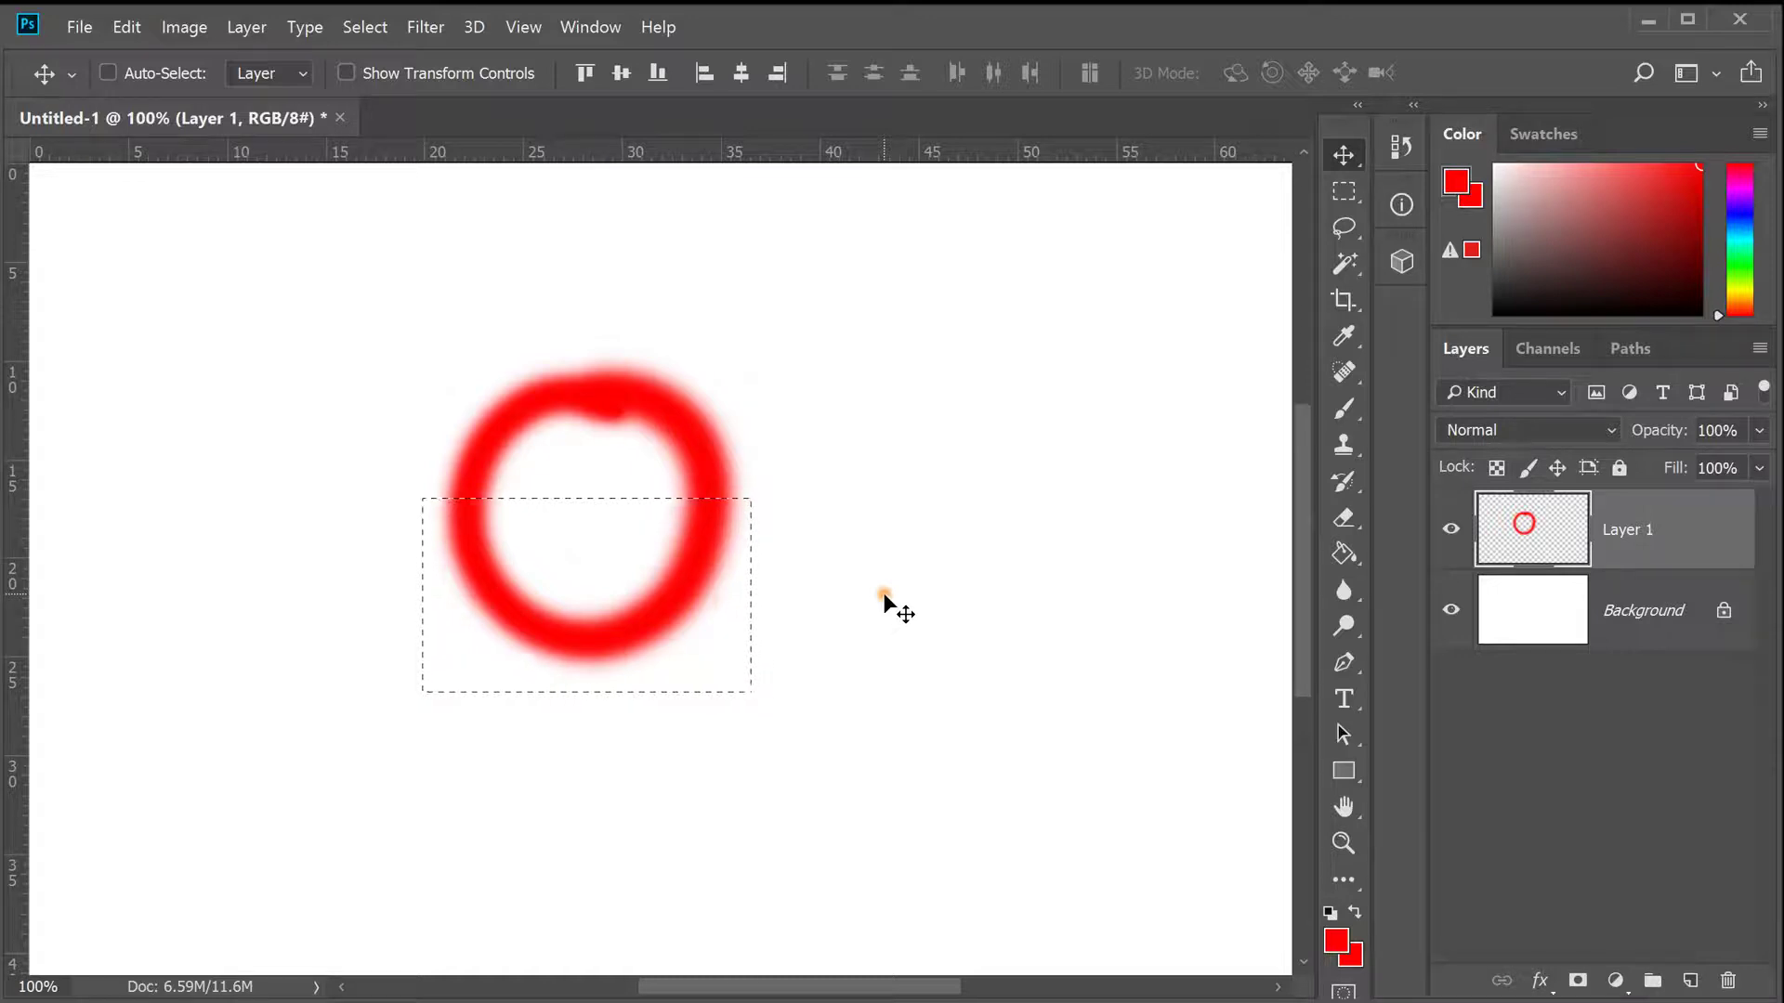
pyautogui.click(1343, 193)
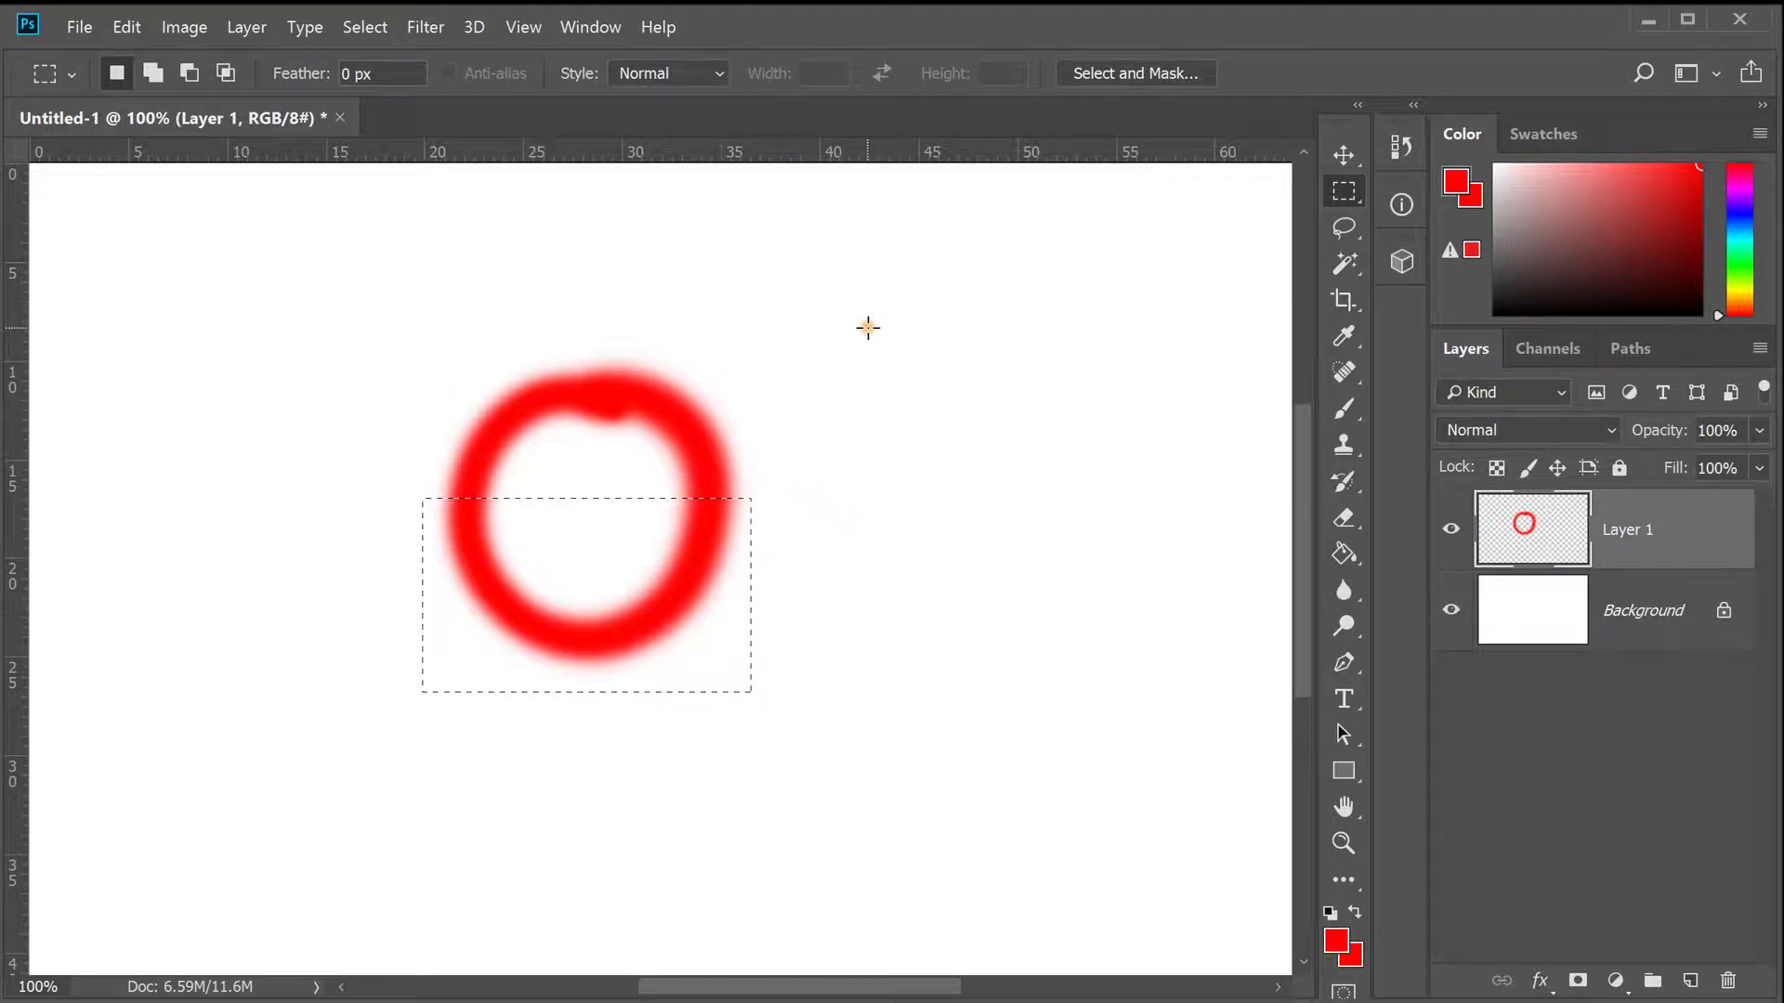
pyautogui.click(849, 376)
pyautogui.press('v')
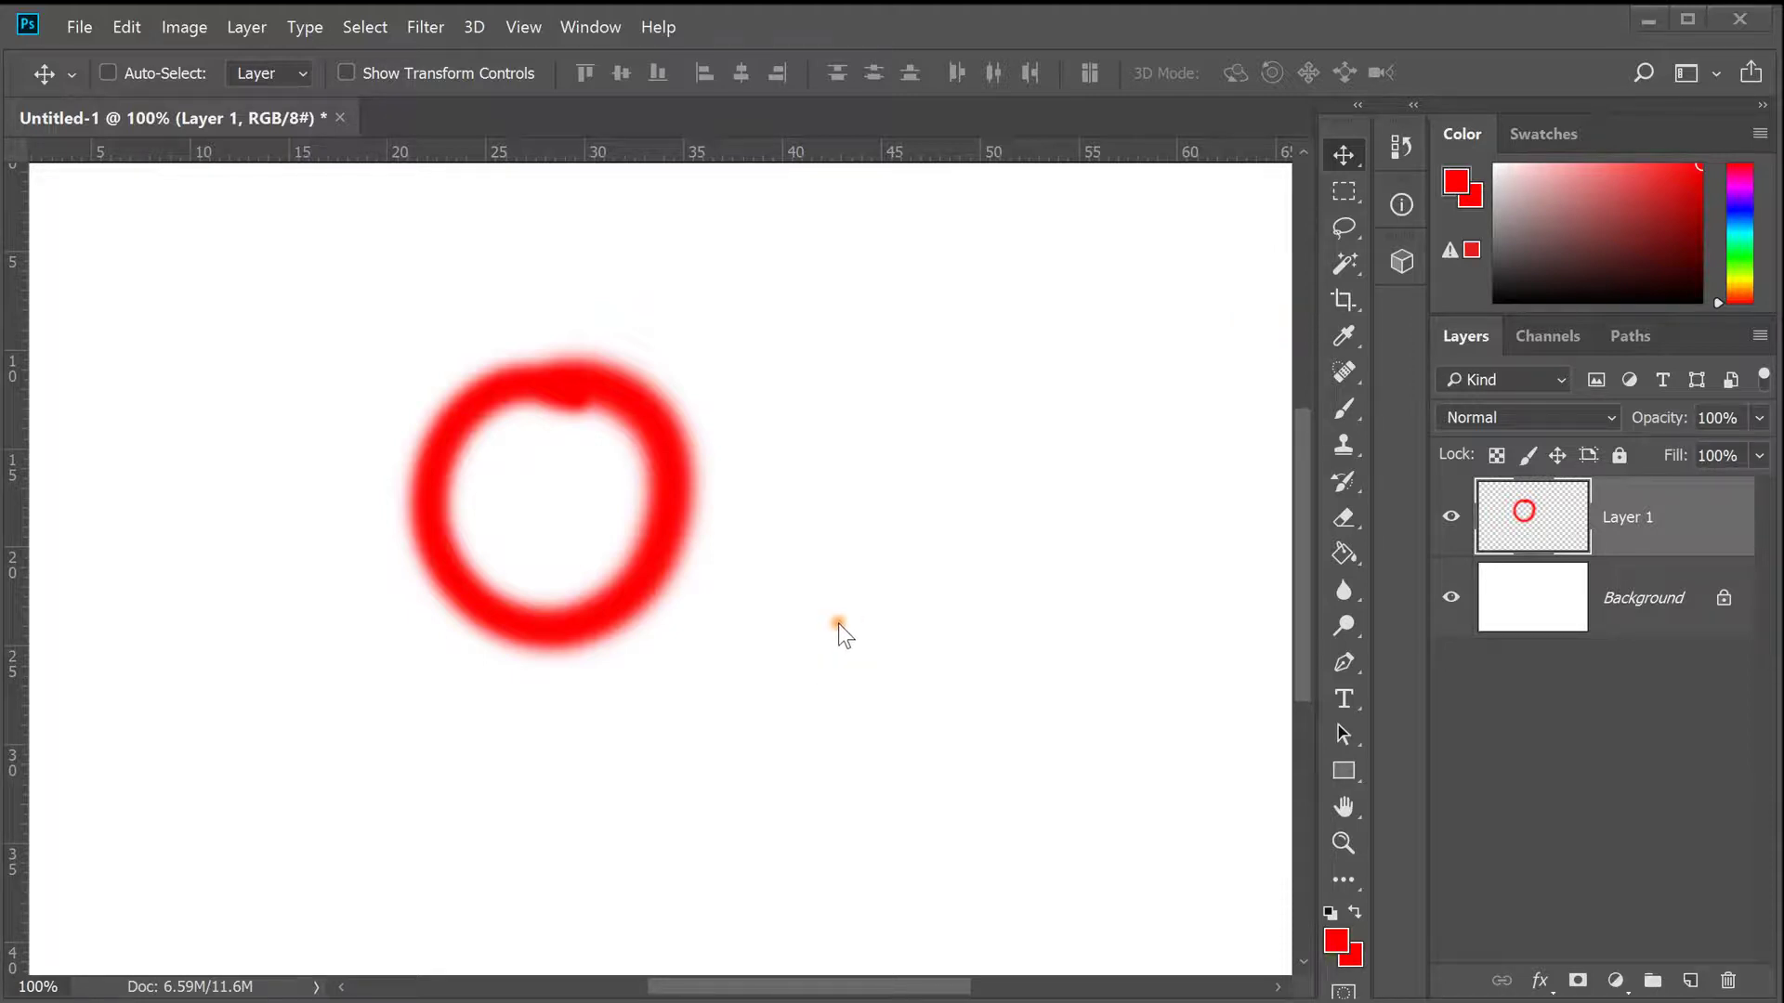
# - Paste the copied interface screenshot as a new layer and move it down-left so its tool column lies in view
pyautogui.press('ctrl')
pyautogui.hotkey('ctrl', 'v')
pyautogui.hotkey('ctrl', 'z')
pyautogui.hotkey('ctrl', 'v')
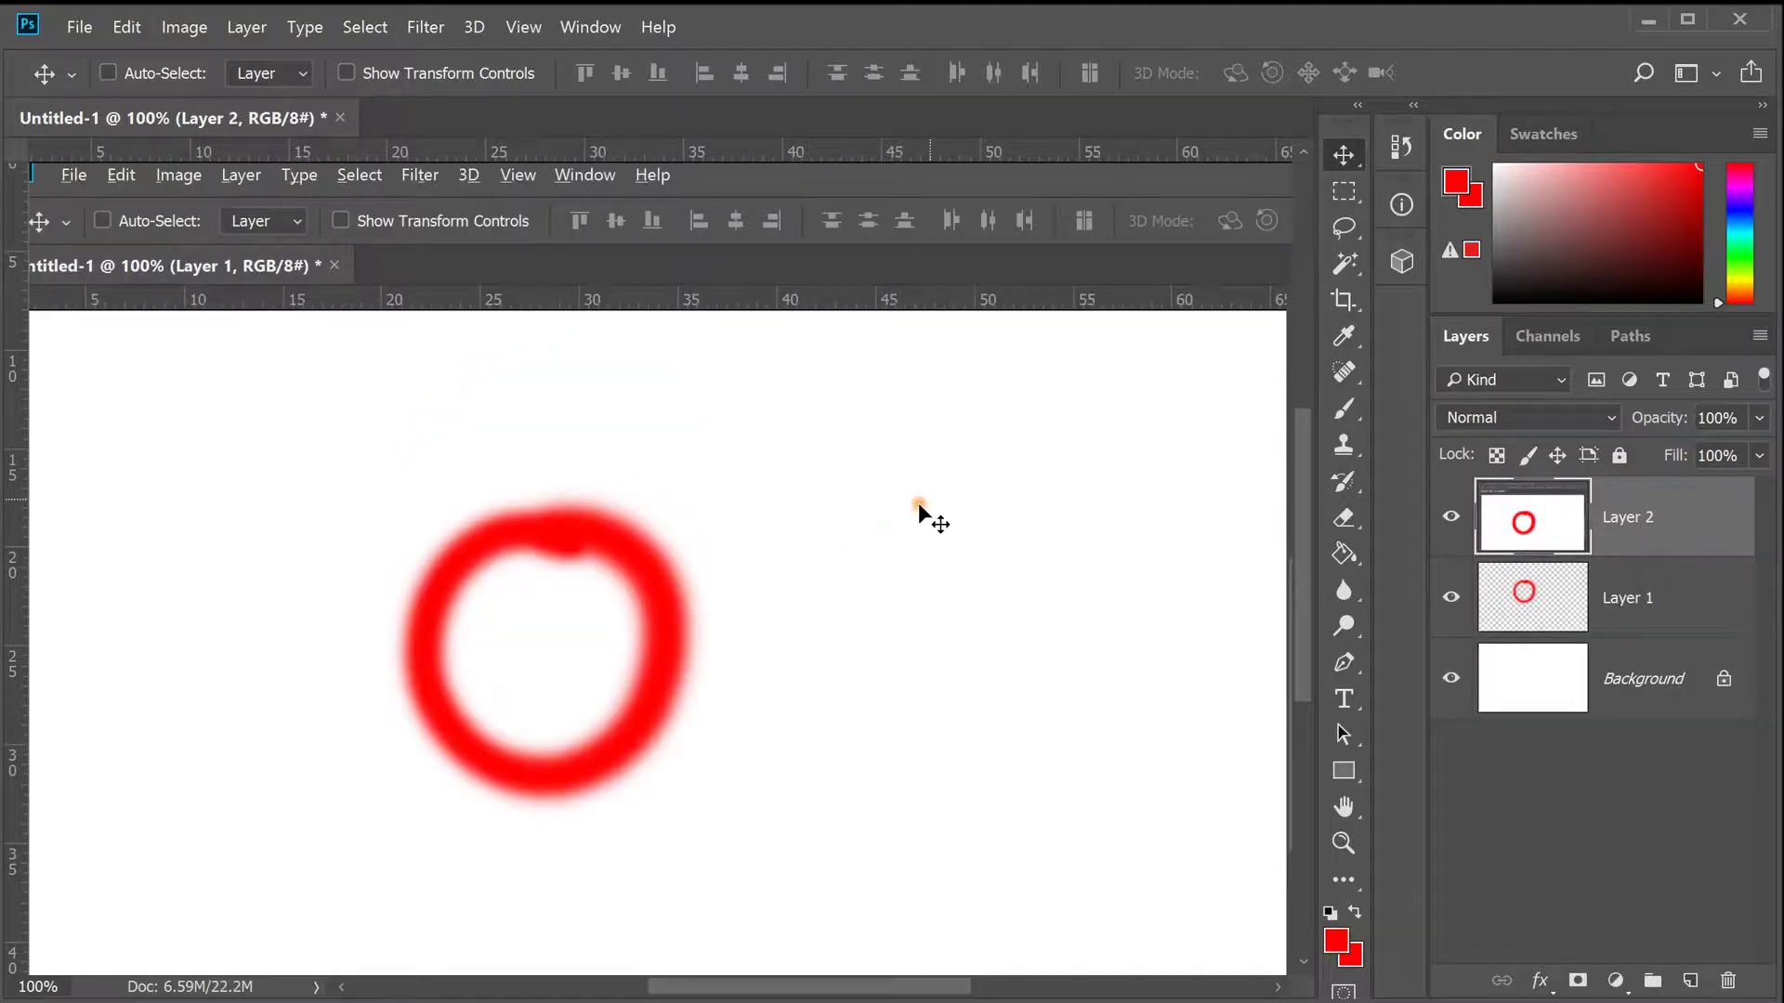
pyautogui.moveTo(1150, 489); pyautogui.dragTo(460, 654)
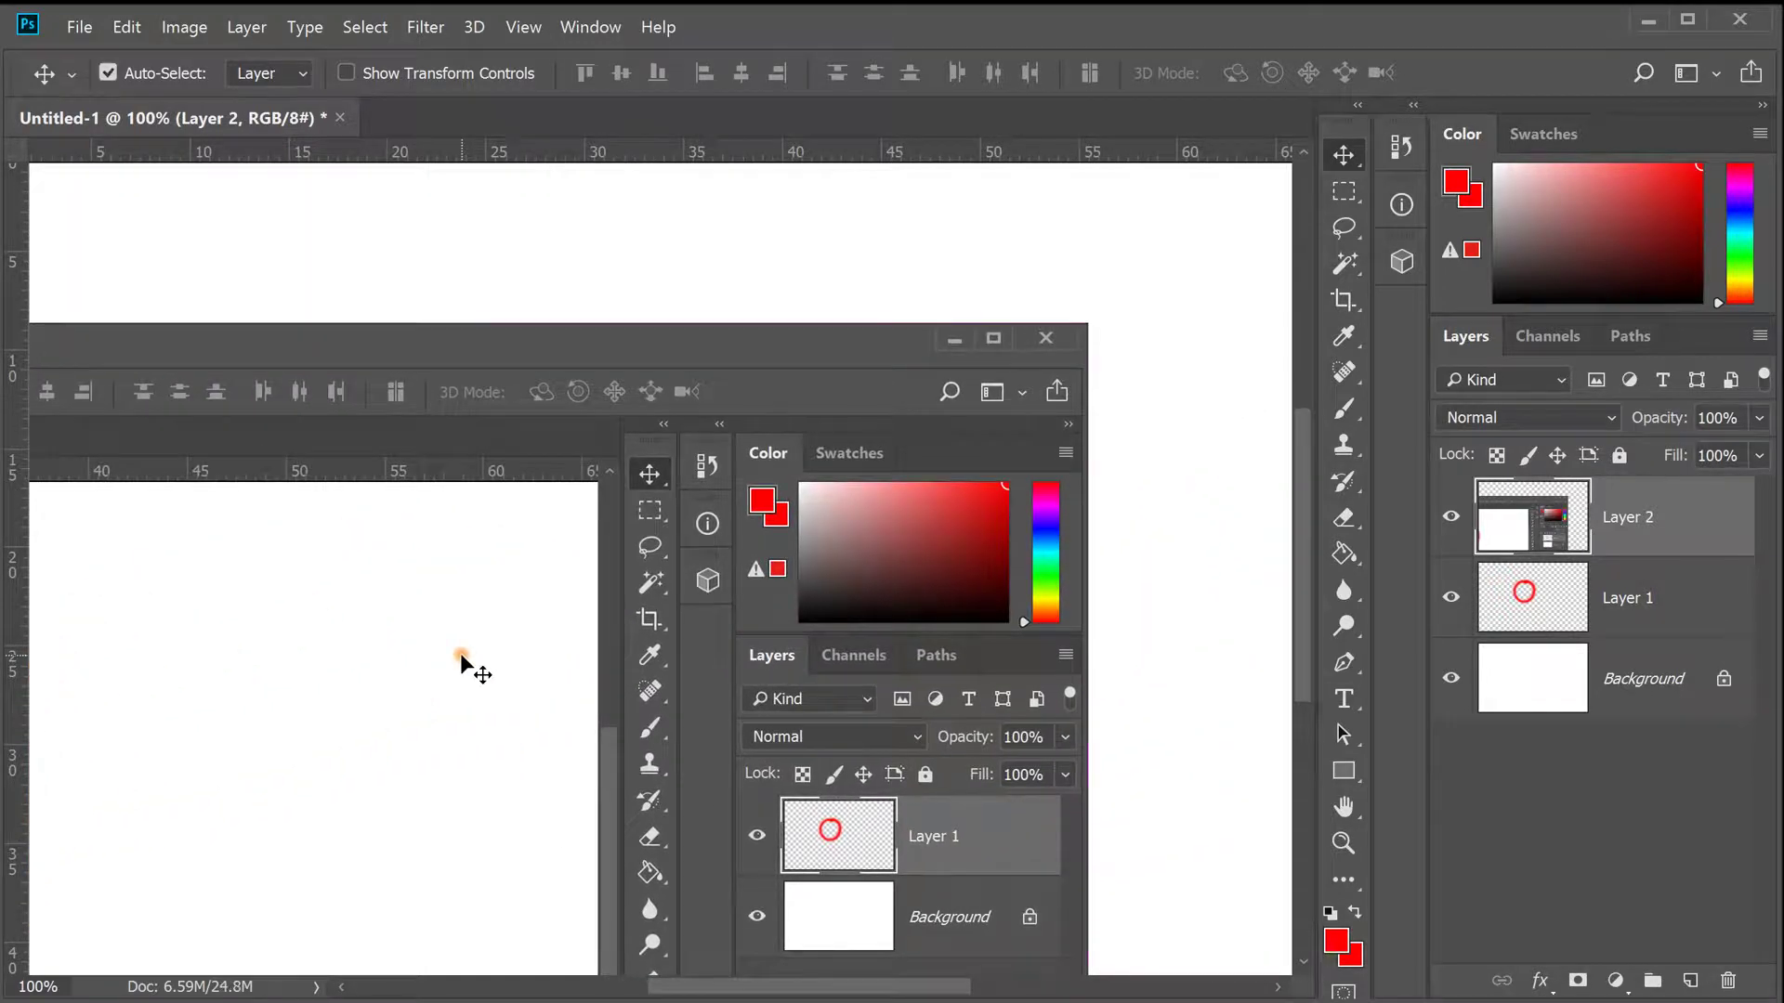
# - Examine the small corner triangles on the tool icons in the pasted interface screenshot, magnified to 400%
pyautogui.hotkey('ctrl', '+')
pyautogui.hotkey('ctrl', '+')
pyautogui.hotkey('ctrl', '+')
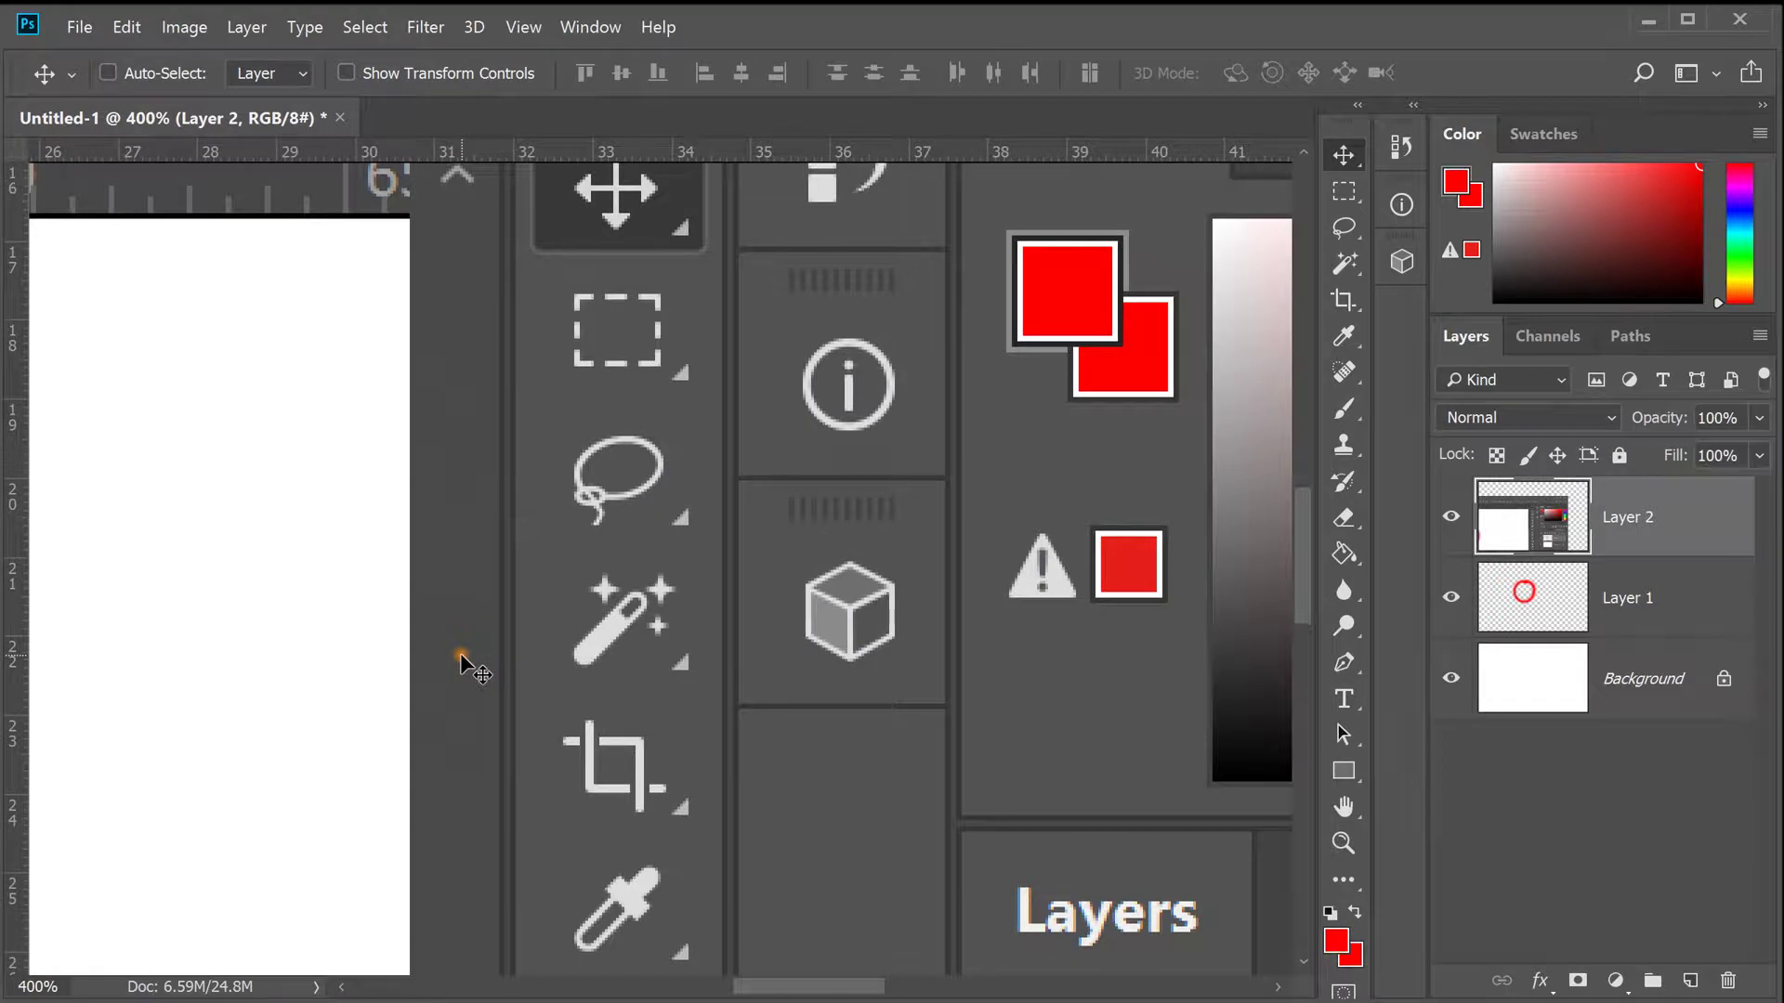
pyautogui.moveTo(701, 350); pyautogui.dragTo(743, 667)
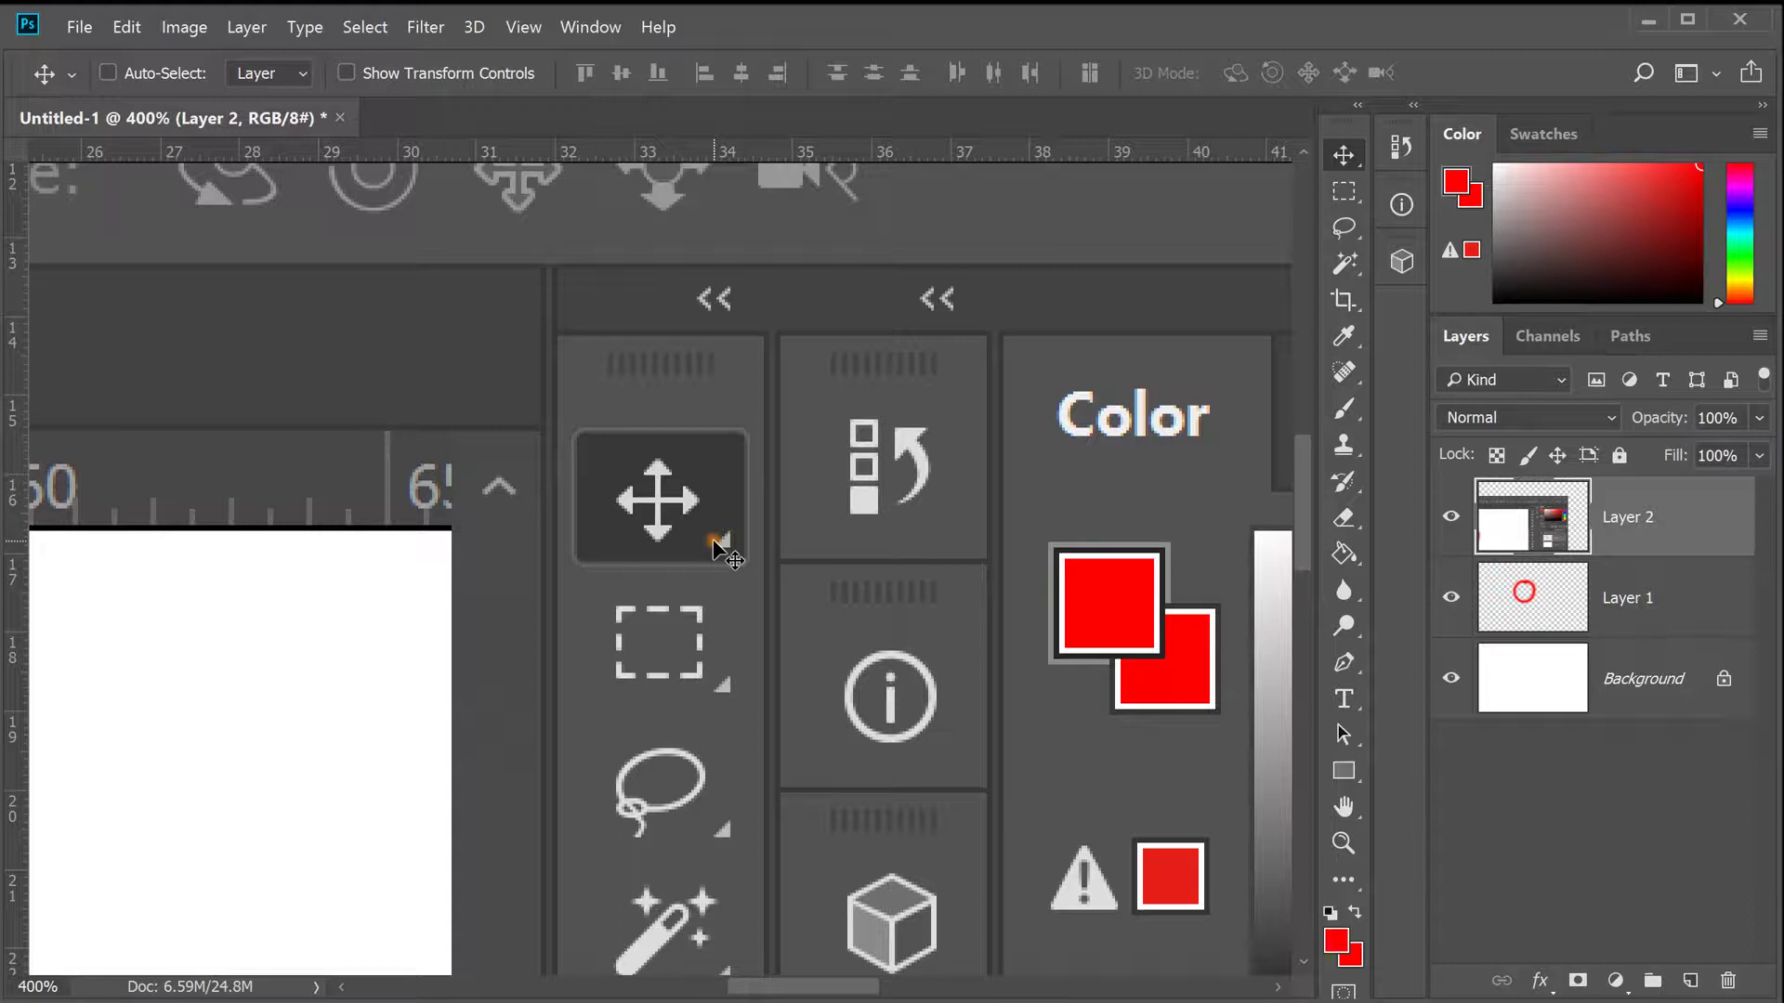
# - Delete the pasted screenshot layer, Layer 2, and return to the full ring at 100% view
pyautogui.moveTo(1672, 517); pyautogui.dragTo(1727, 982)
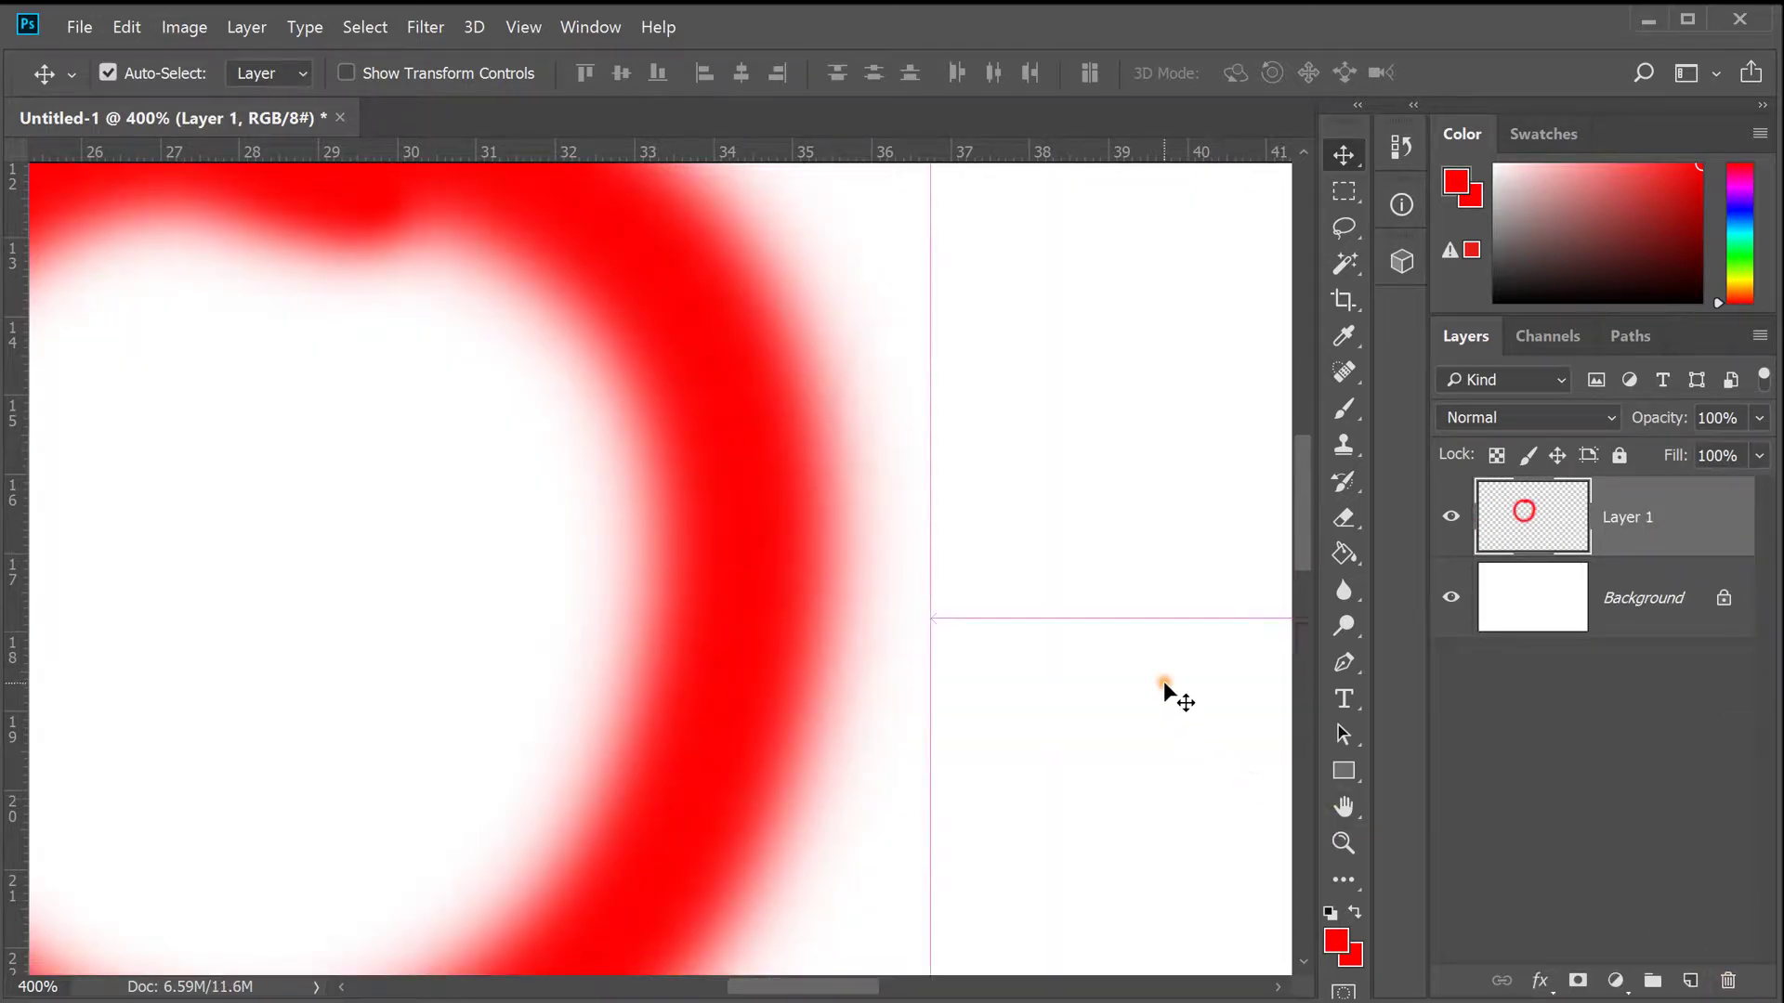
pyautogui.hotkey('ctrl', '-')
pyautogui.hotkey('ctrl', '-')
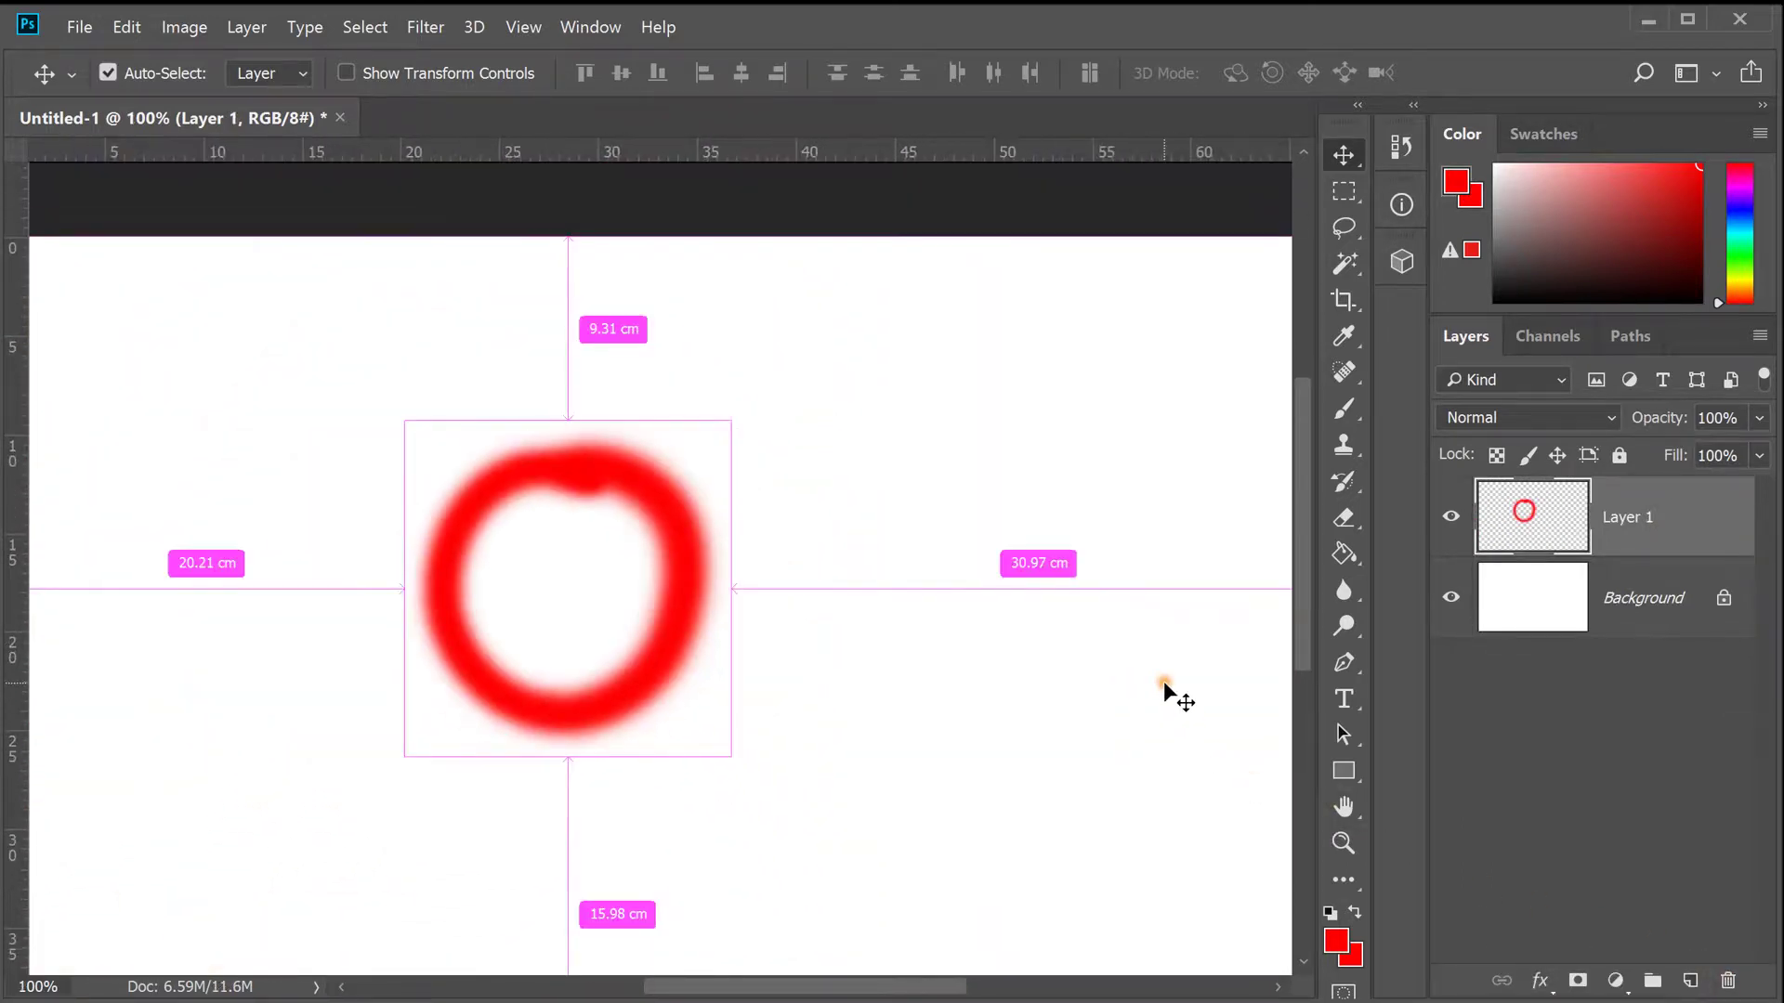
pyautogui.hotkey('ctrl', '-')
pyautogui.hotkey('ctrl', '+')
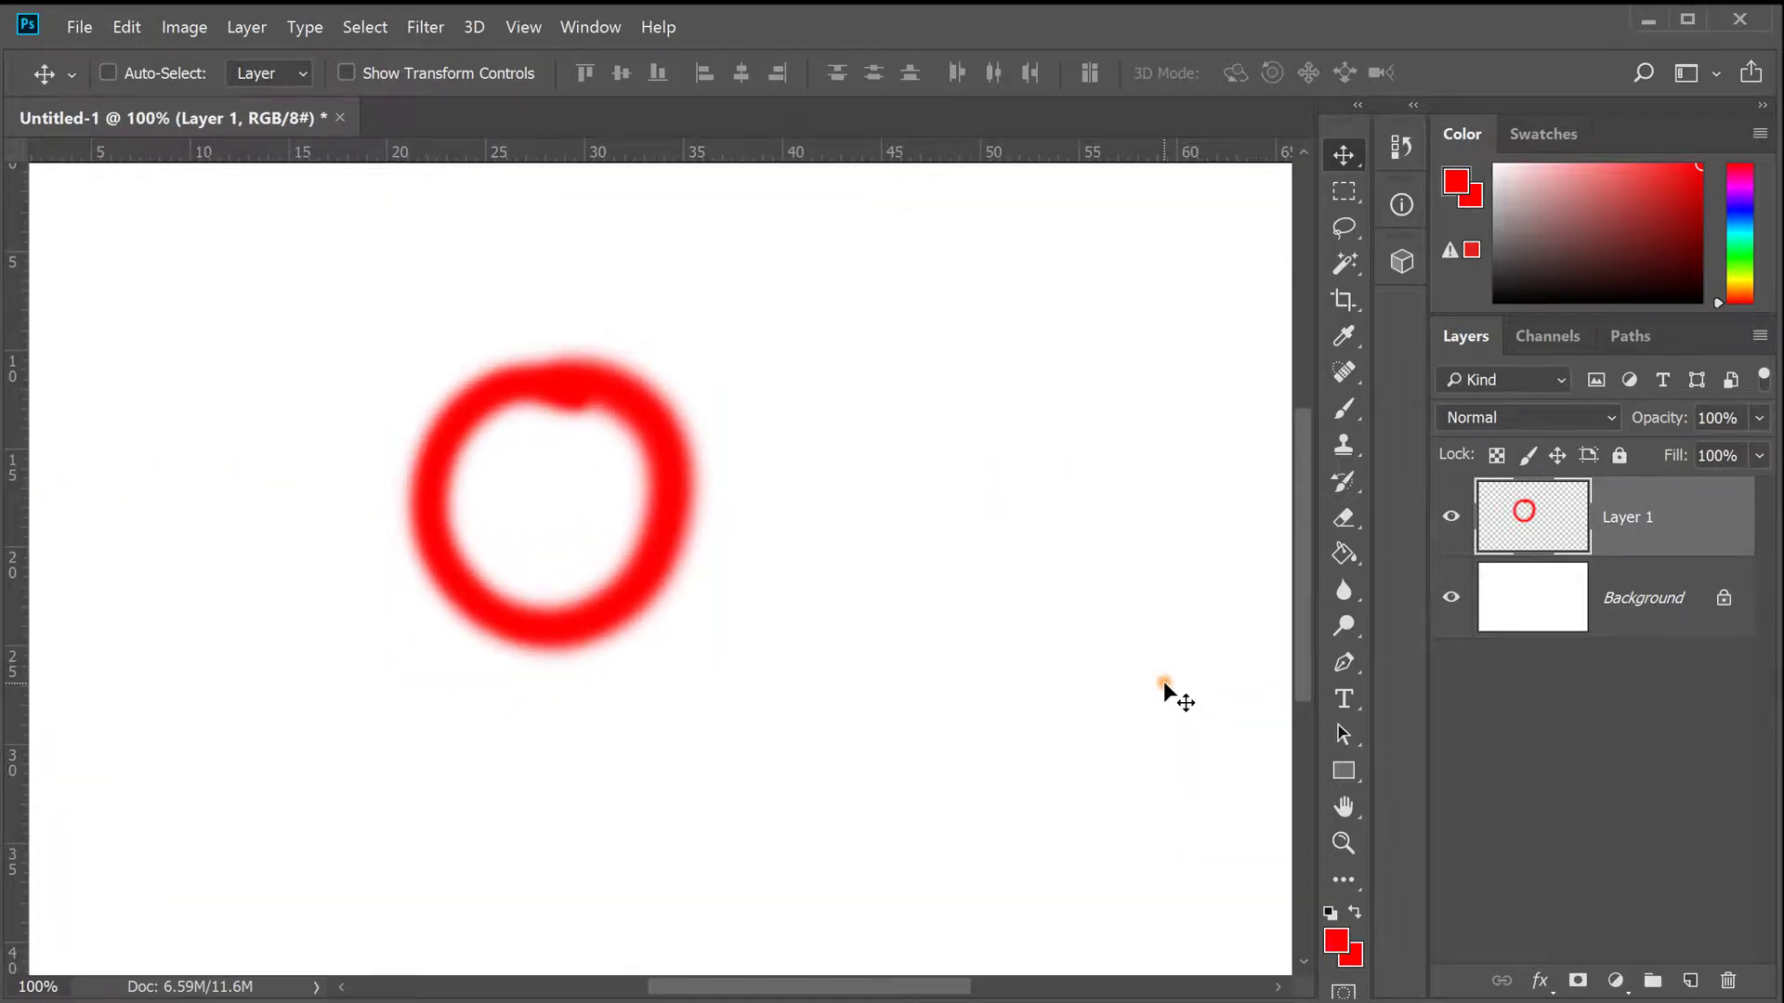
# - View the hidden tools grouped under the Move, Rectangular Marquee and Lasso tools, ending with the Rectangular Marquee tool active
pyautogui.rightClick(1352, 158)
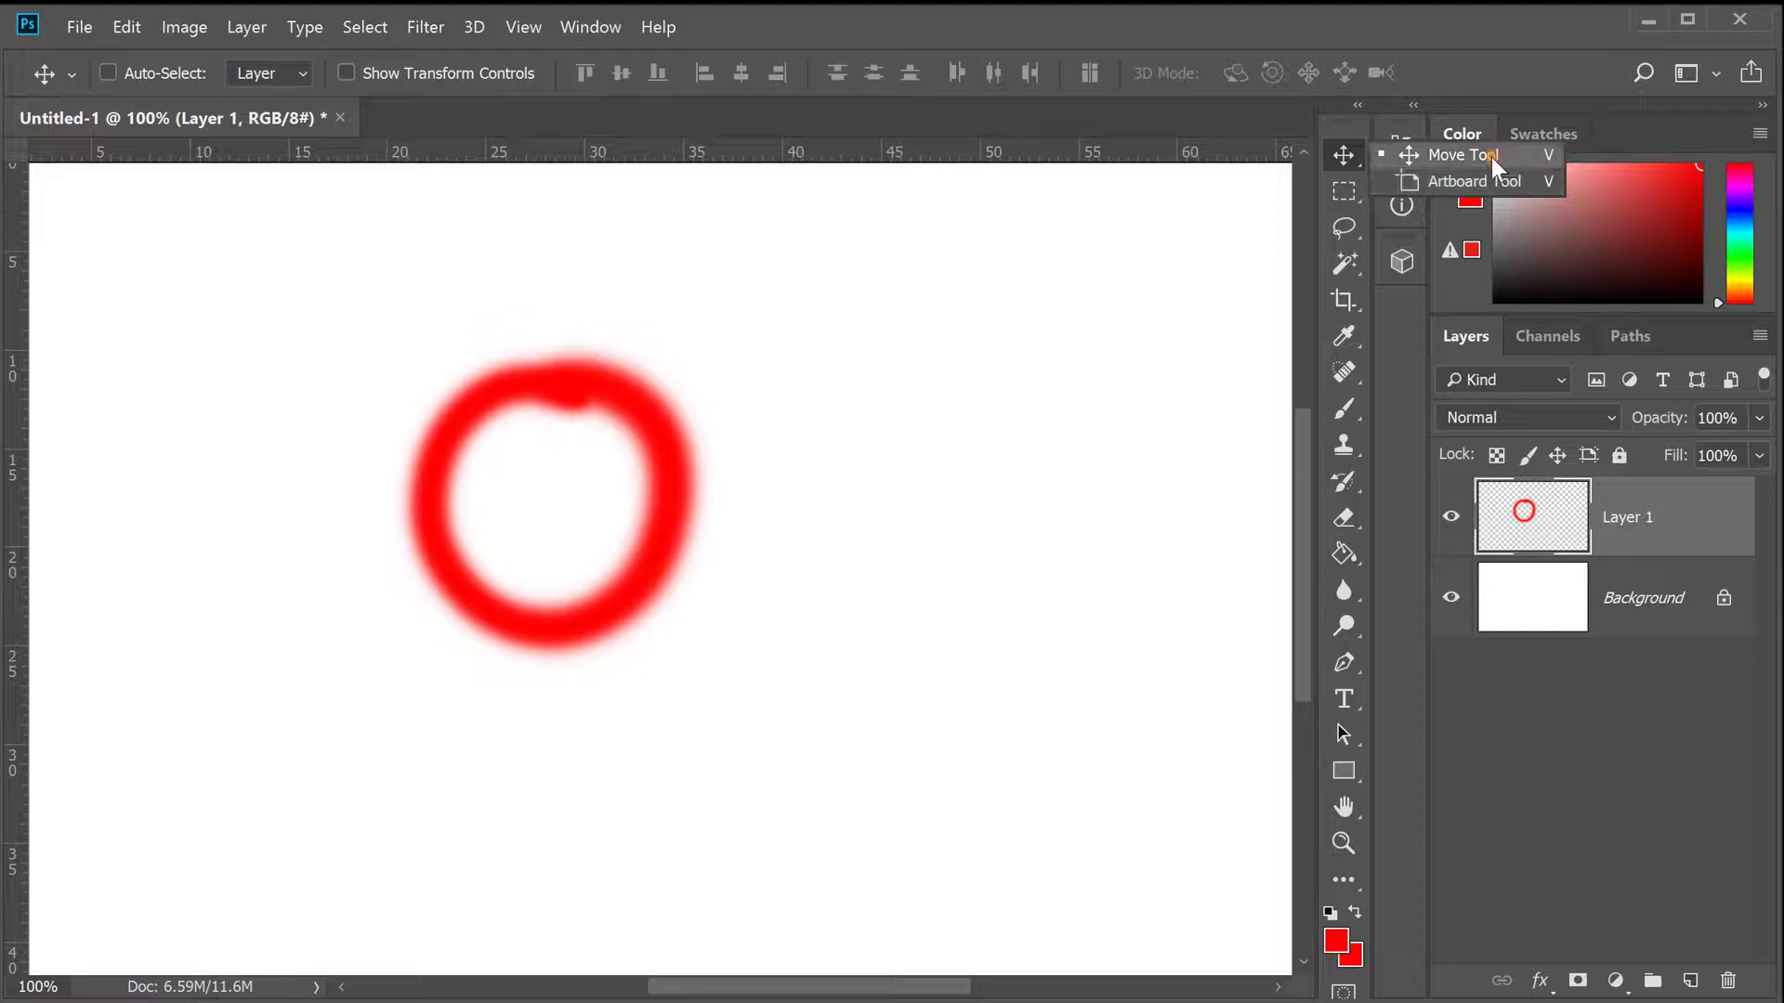
pyautogui.click(1344, 191)
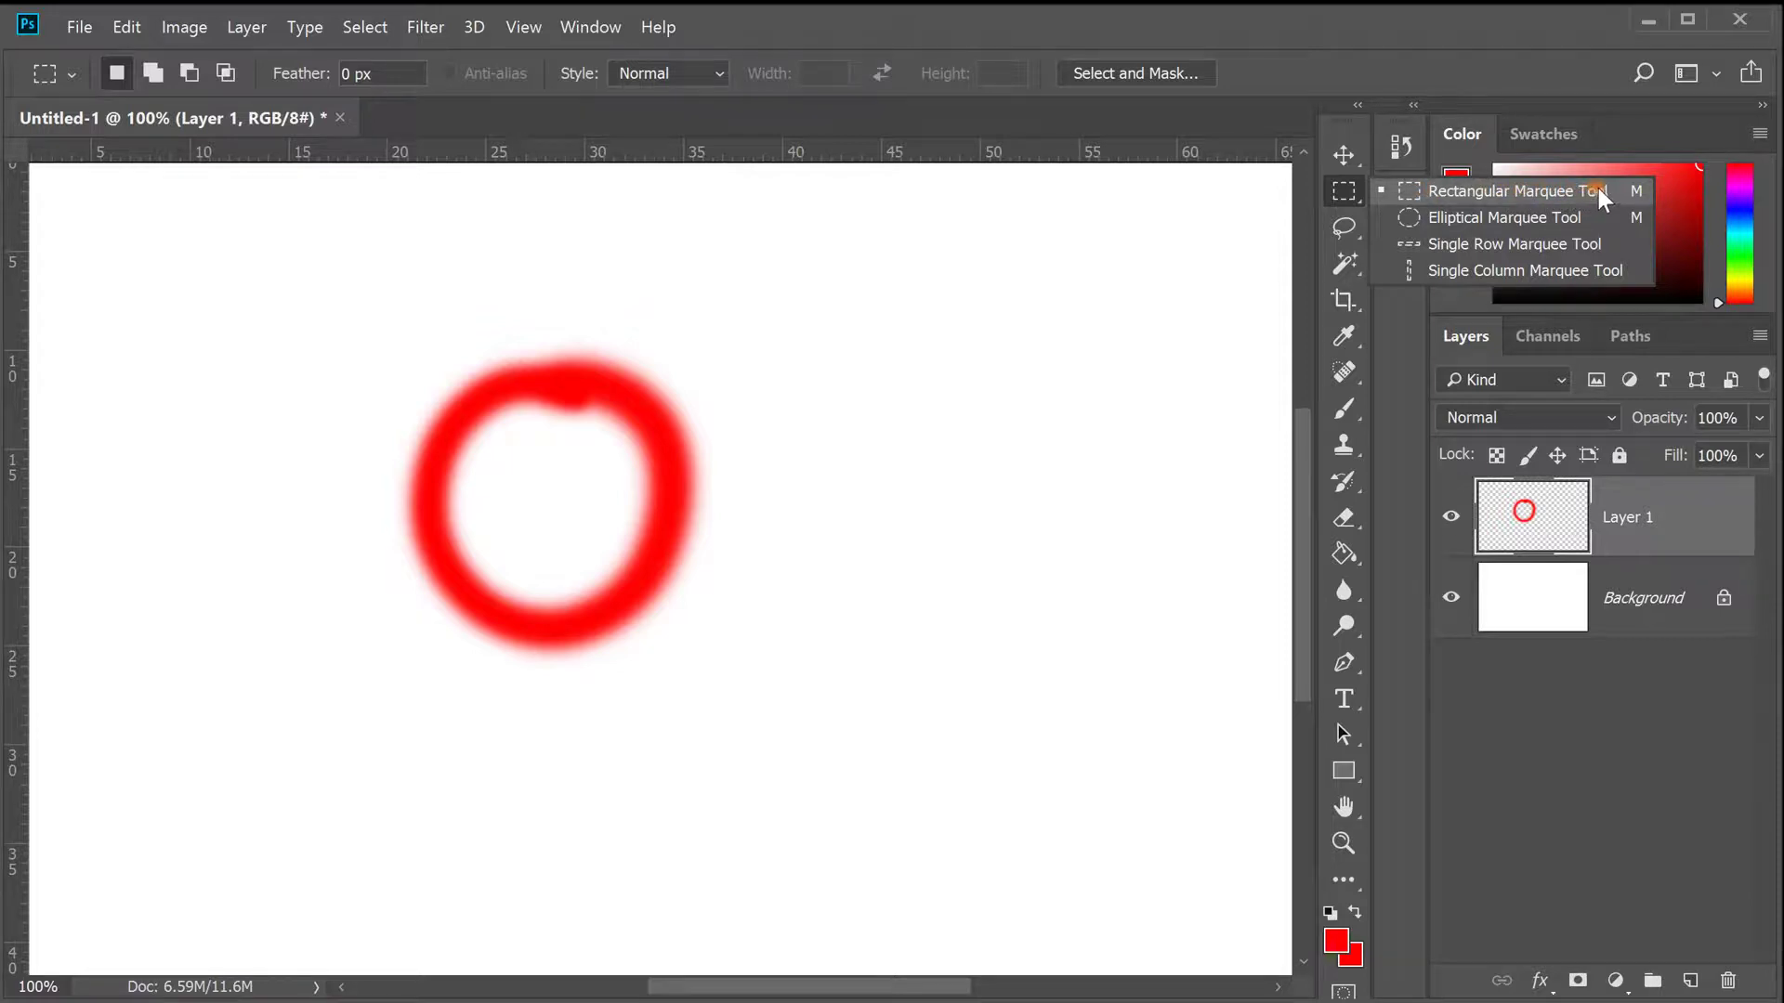
pyautogui.click(1343, 223)
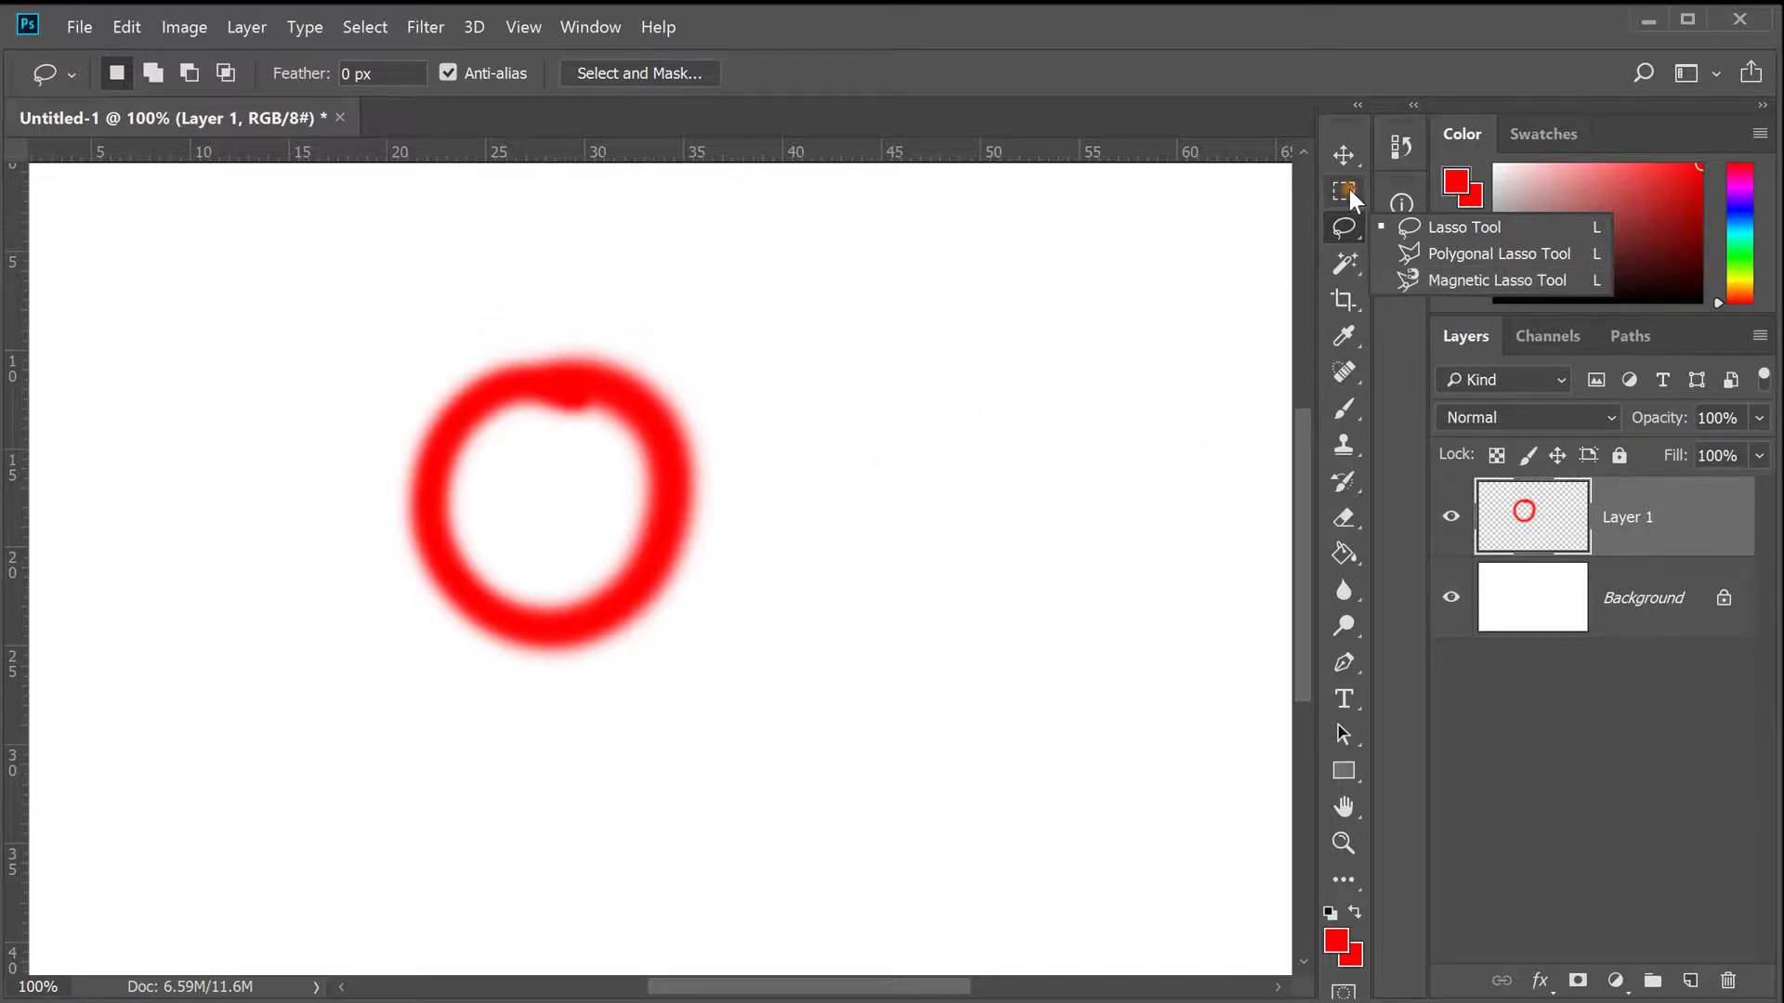
pyautogui.click(1347, 157)
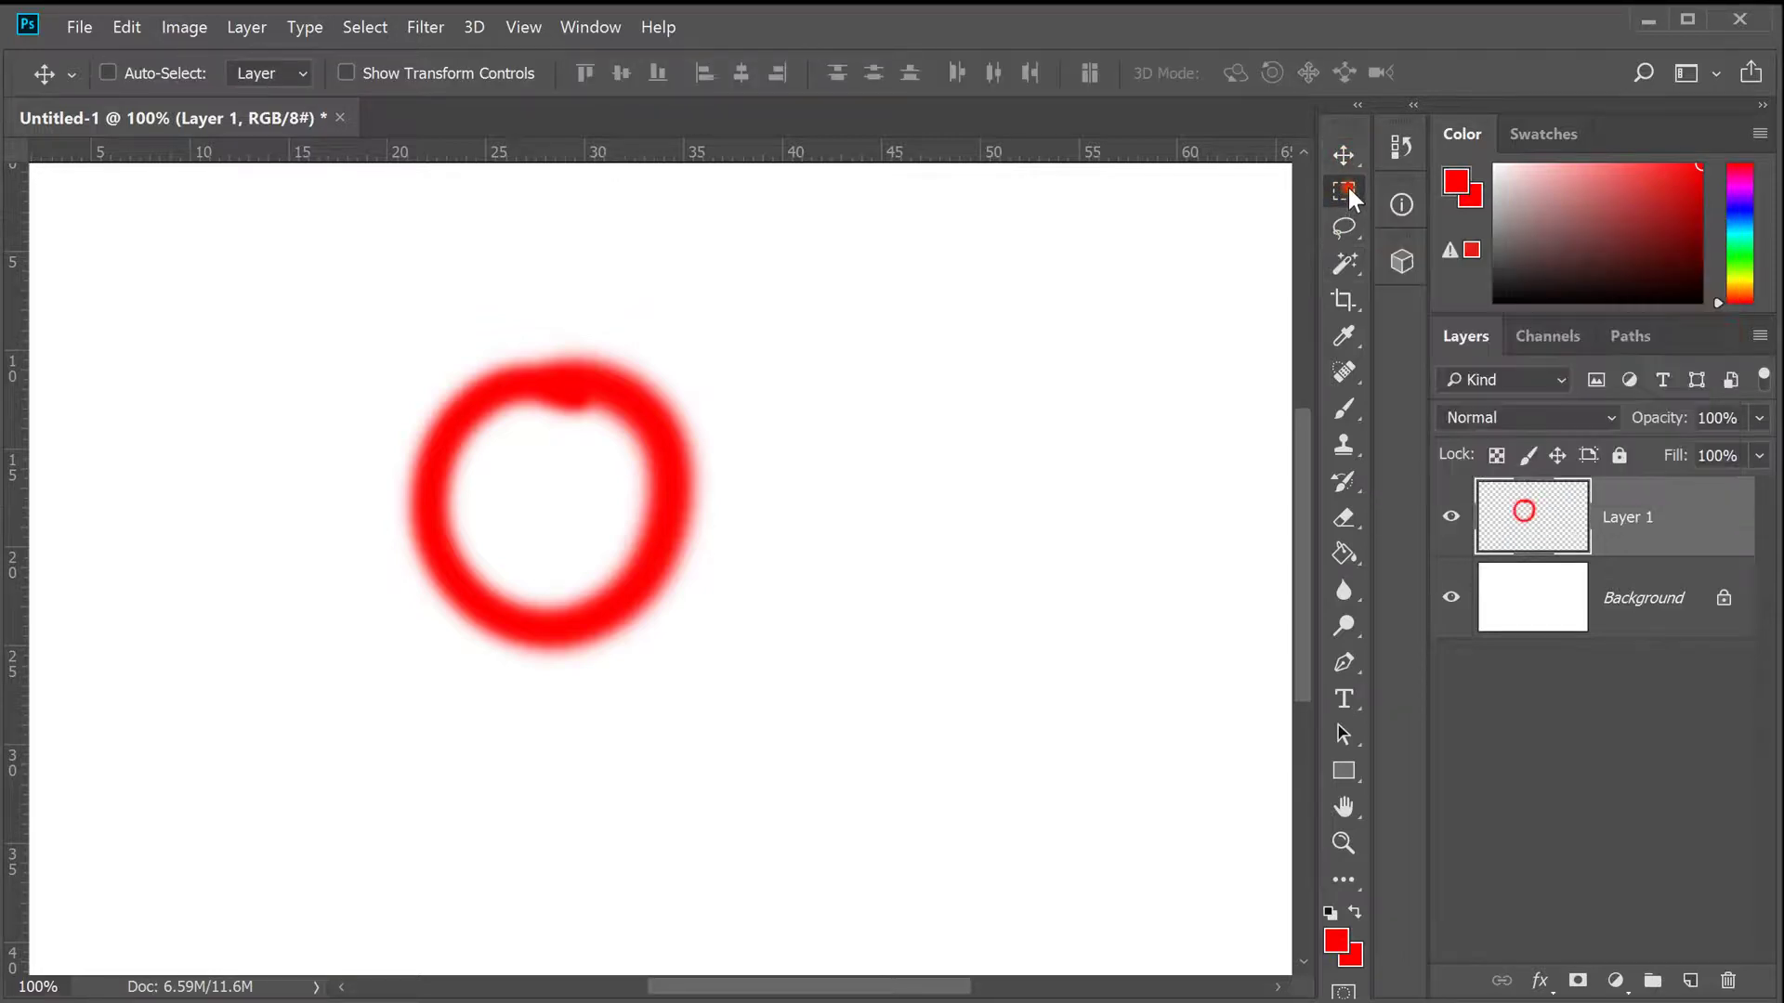
pyautogui.click(1349, 193)
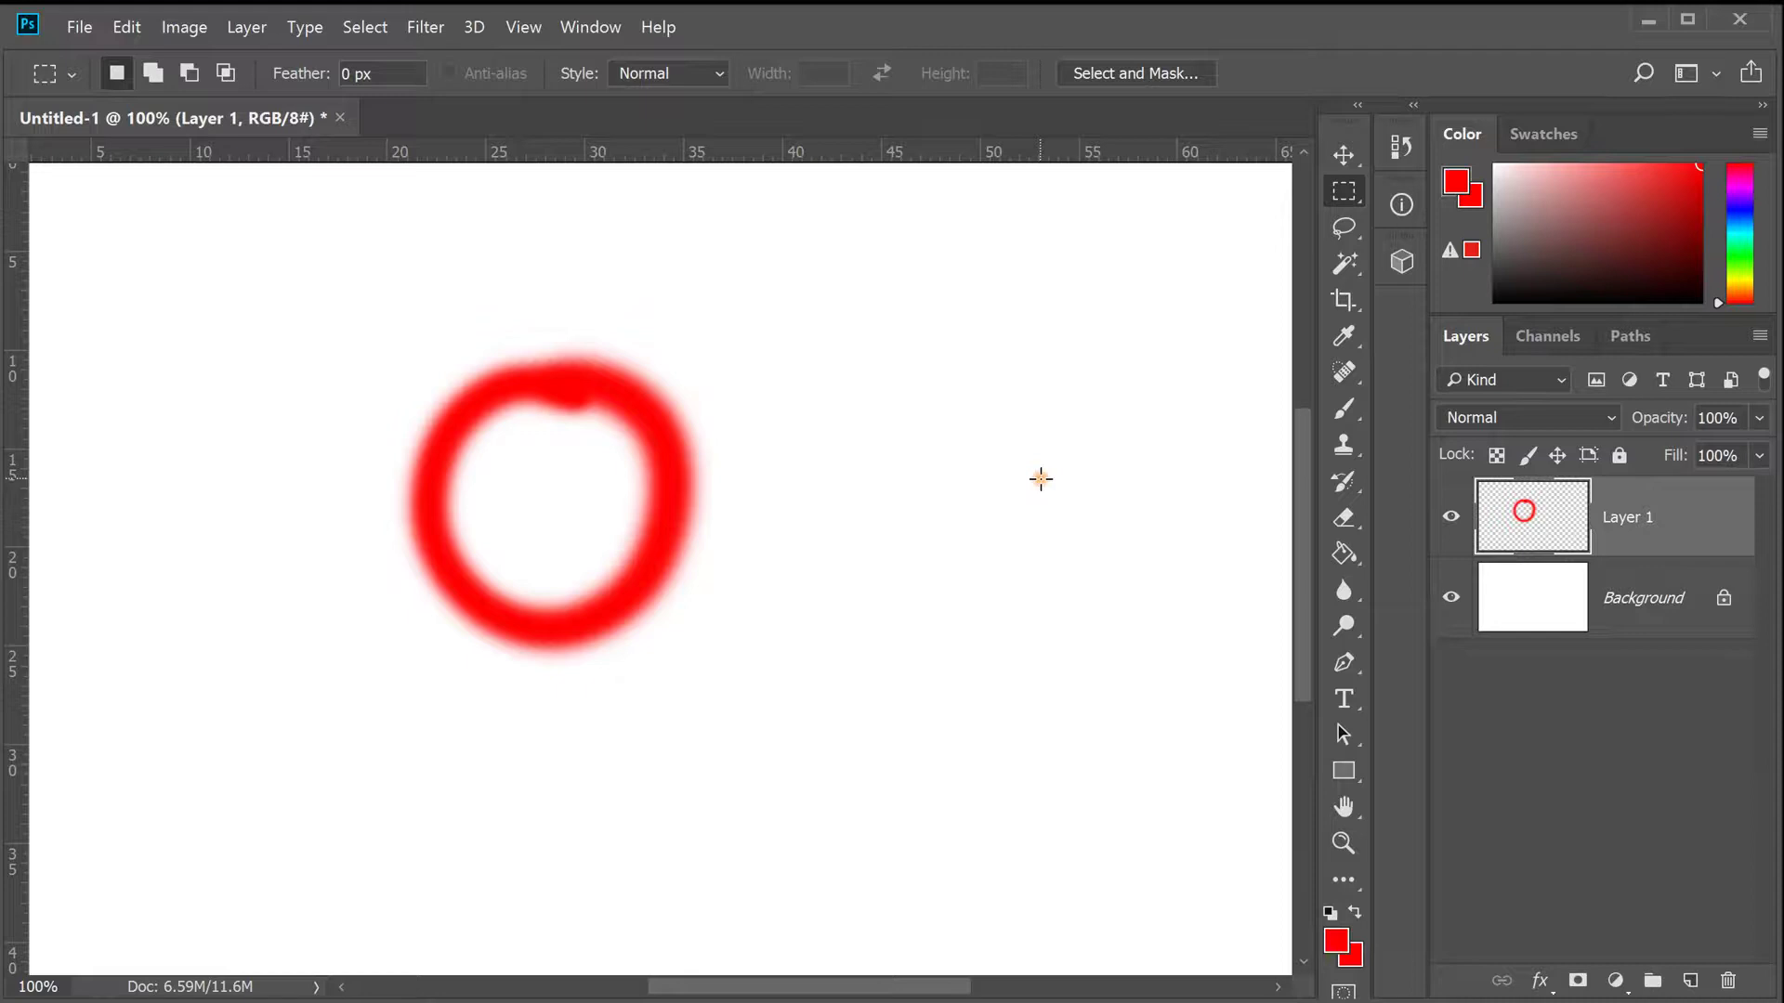
pyautogui.click(1350, 158)
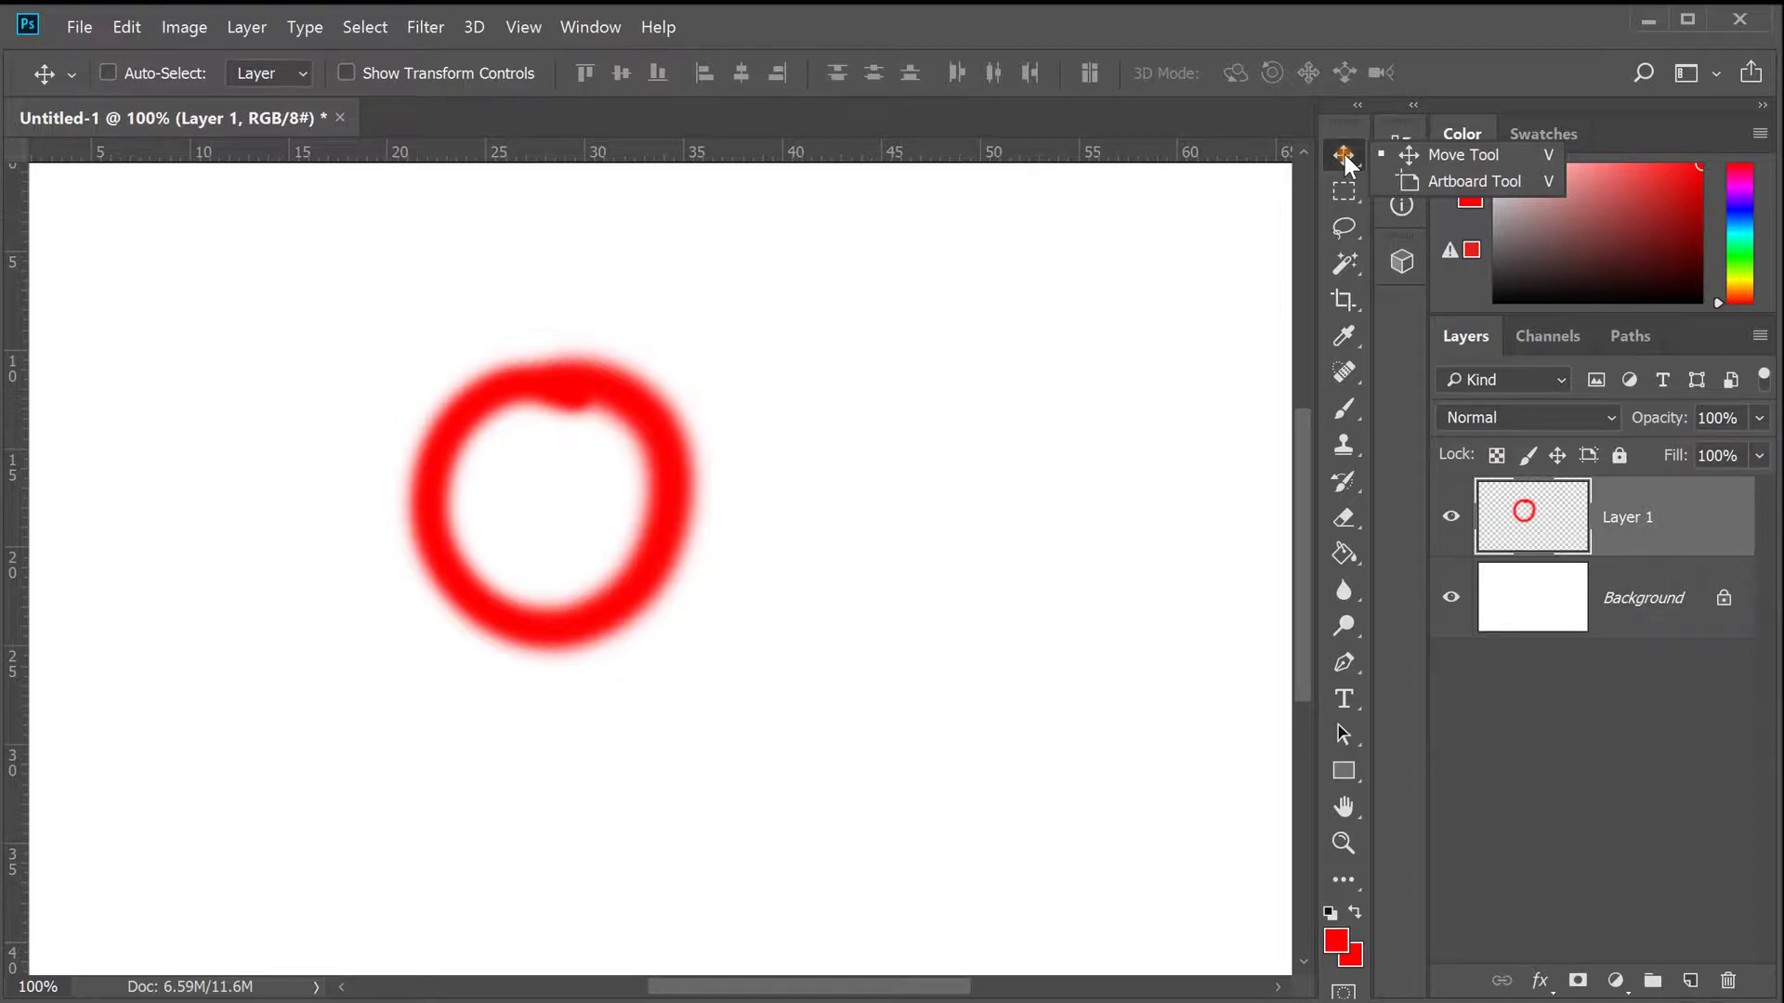
pyautogui.click(1348, 195)
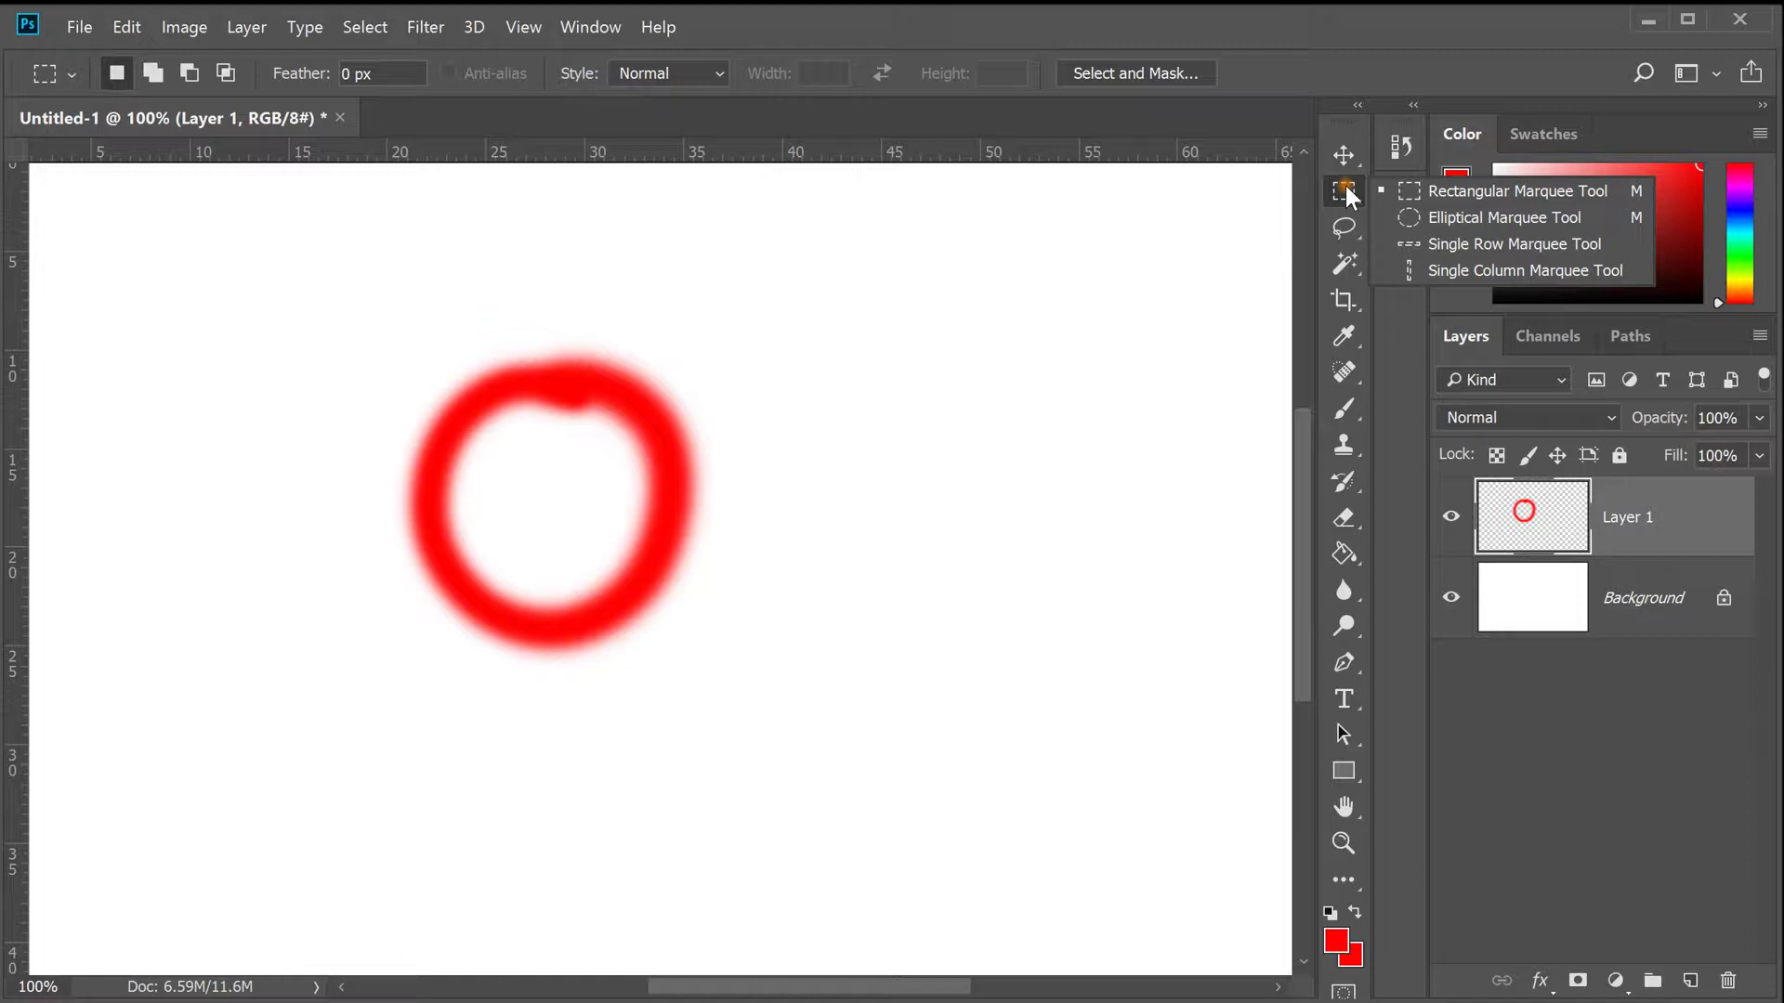
pyautogui.click(932, 492)
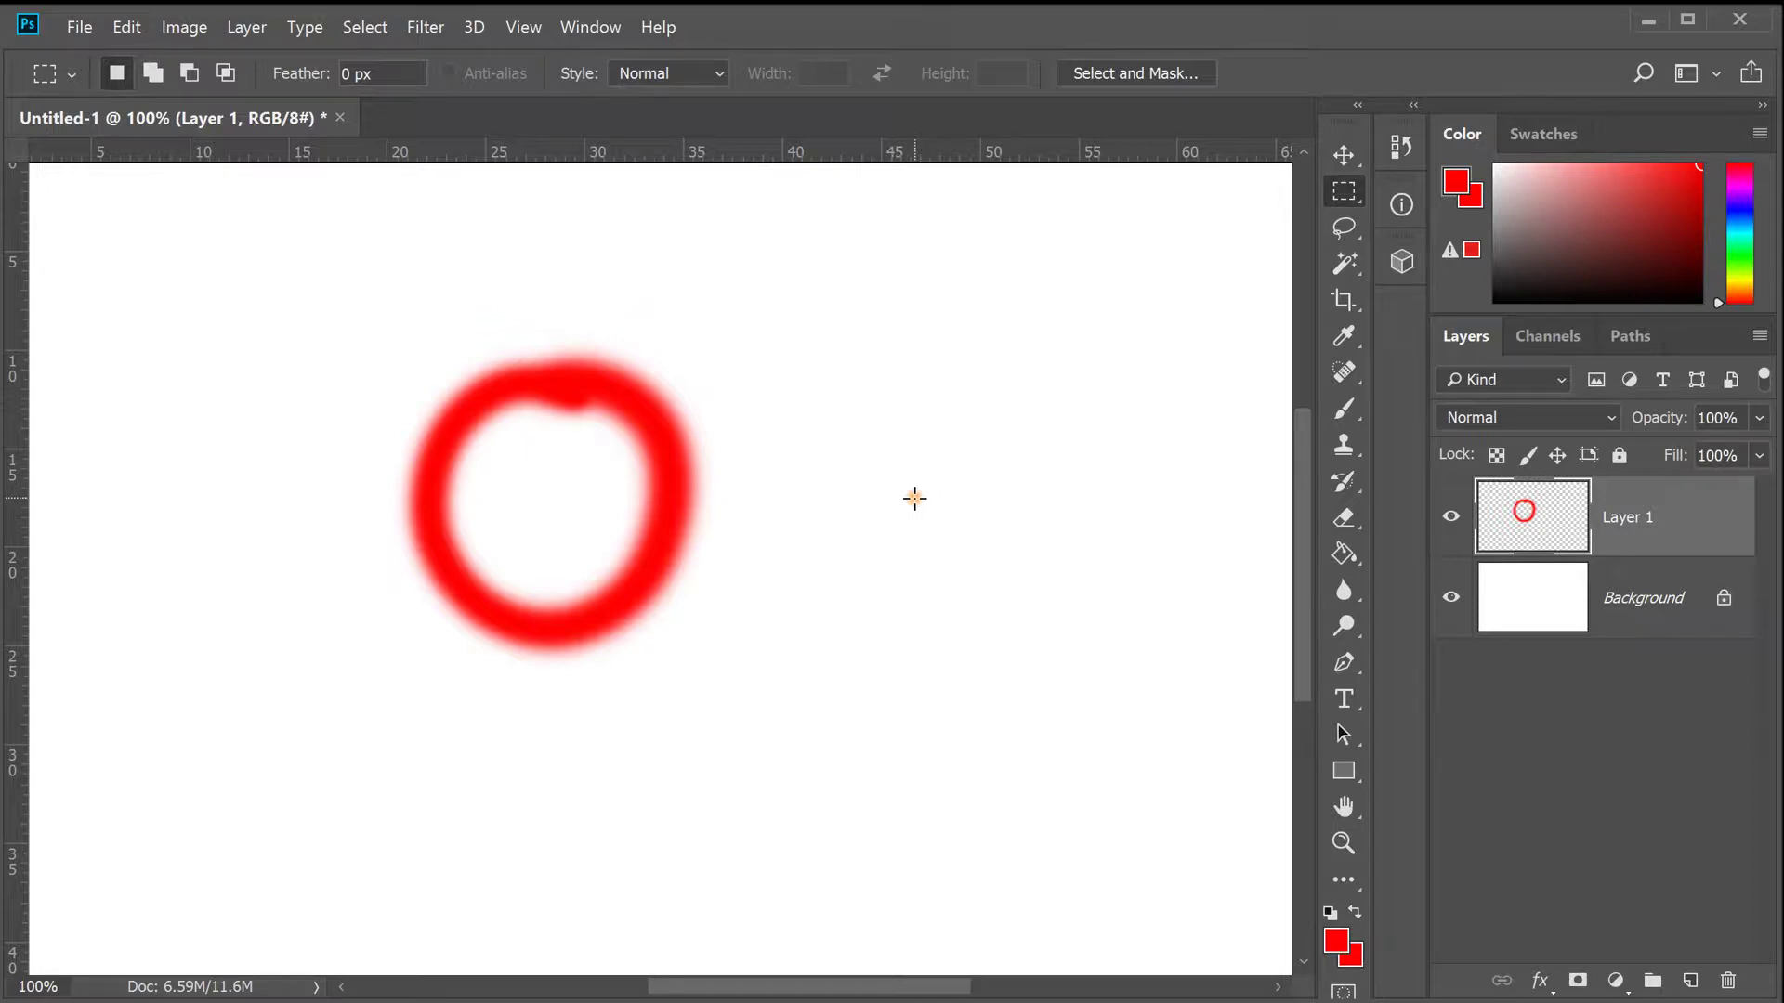
# - Try out a rectangular marquee beside the ring, replace it with a freehand Lasso selection, and clear the selection
pyautogui.press('v')
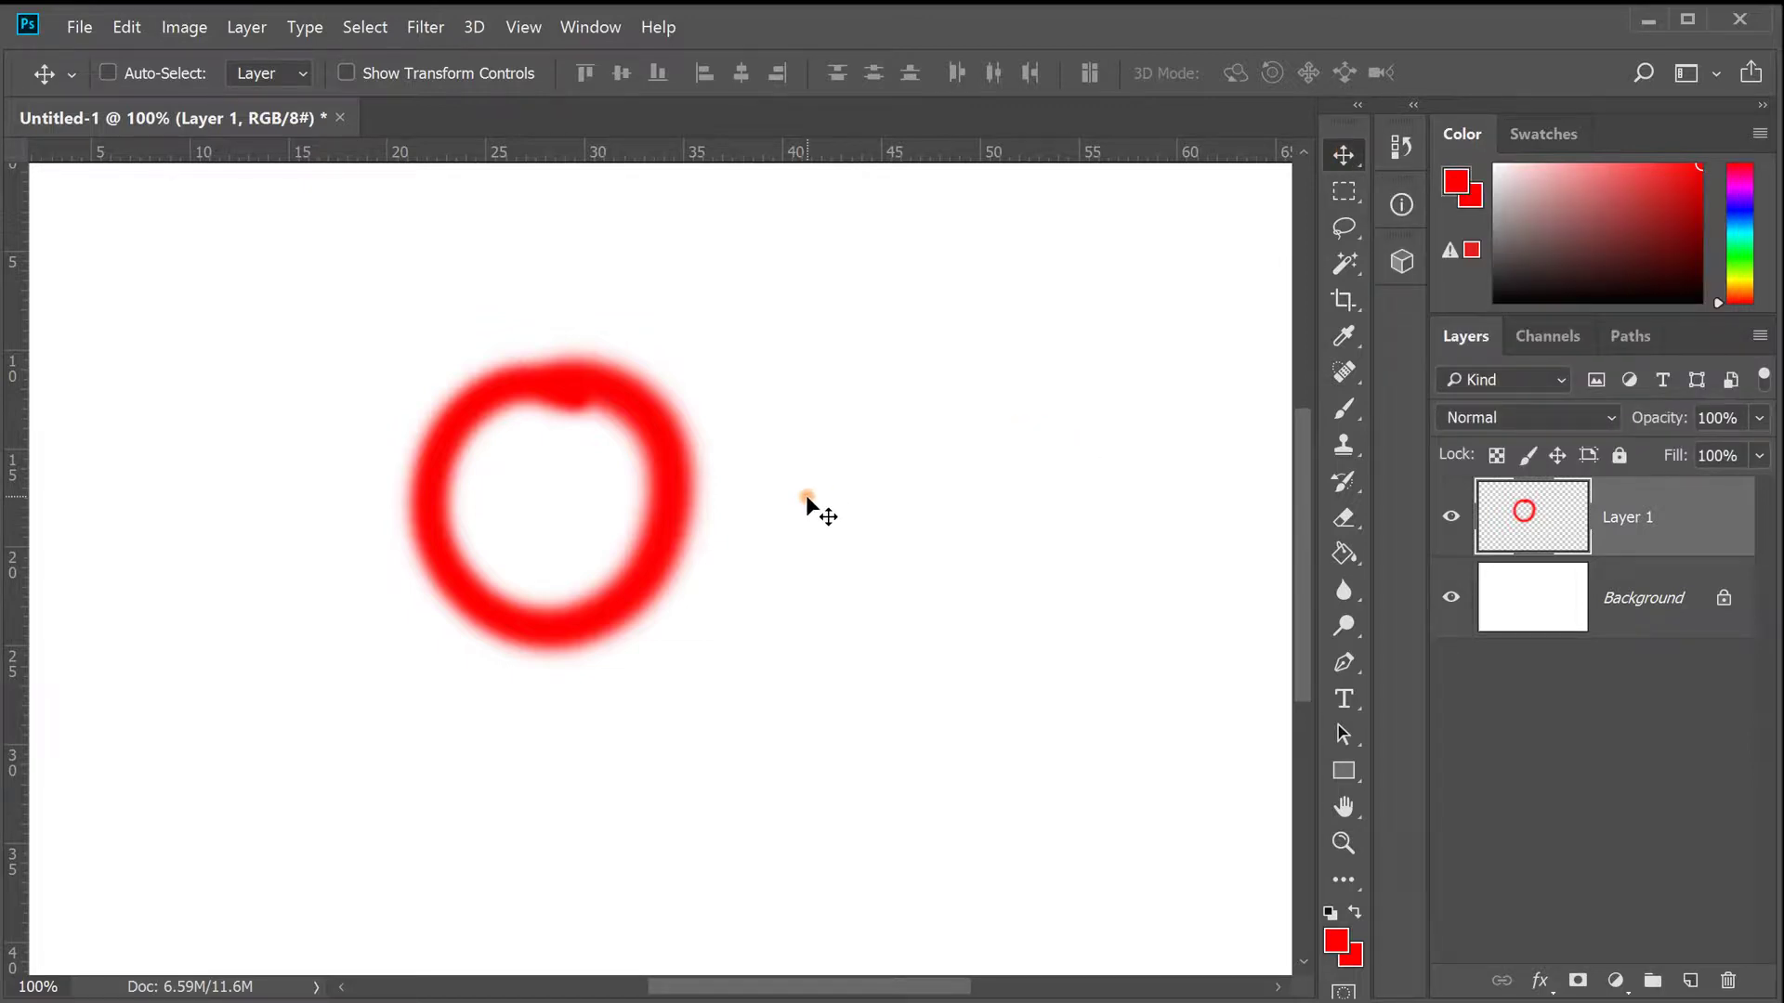
pyautogui.press('m')
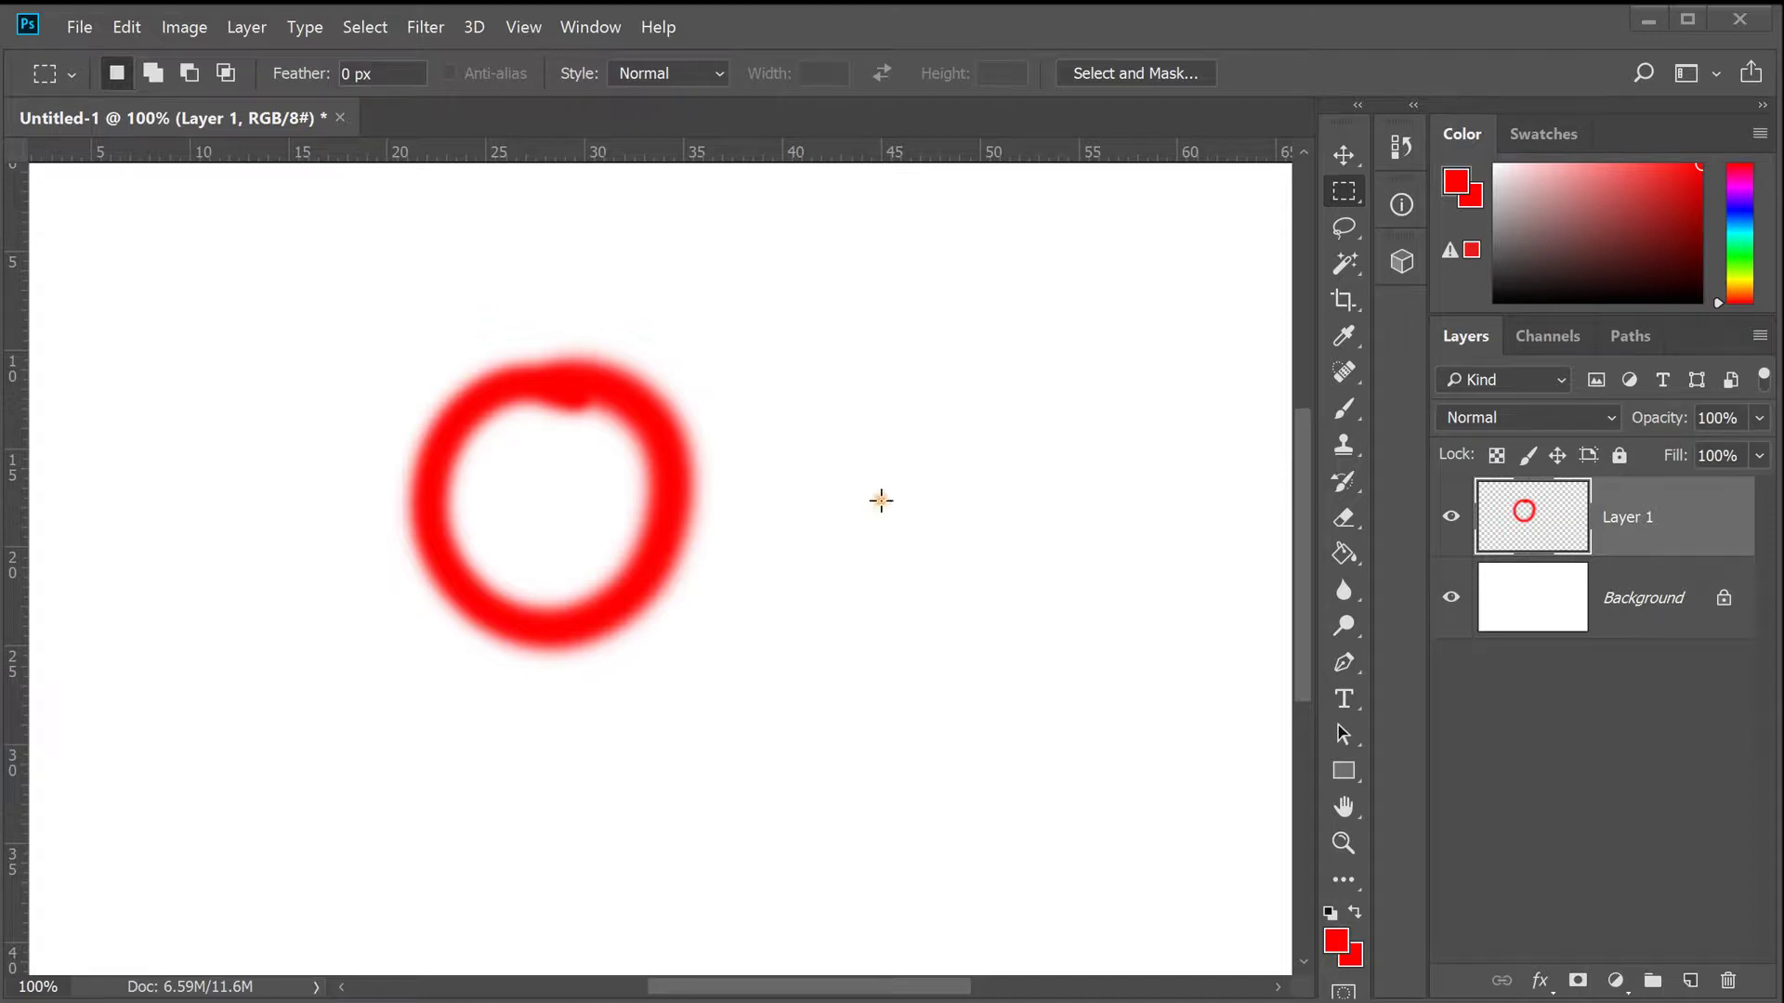
pyautogui.moveTo(737, 304); pyautogui.dragTo(923, 429)
pyautogui.press('l')
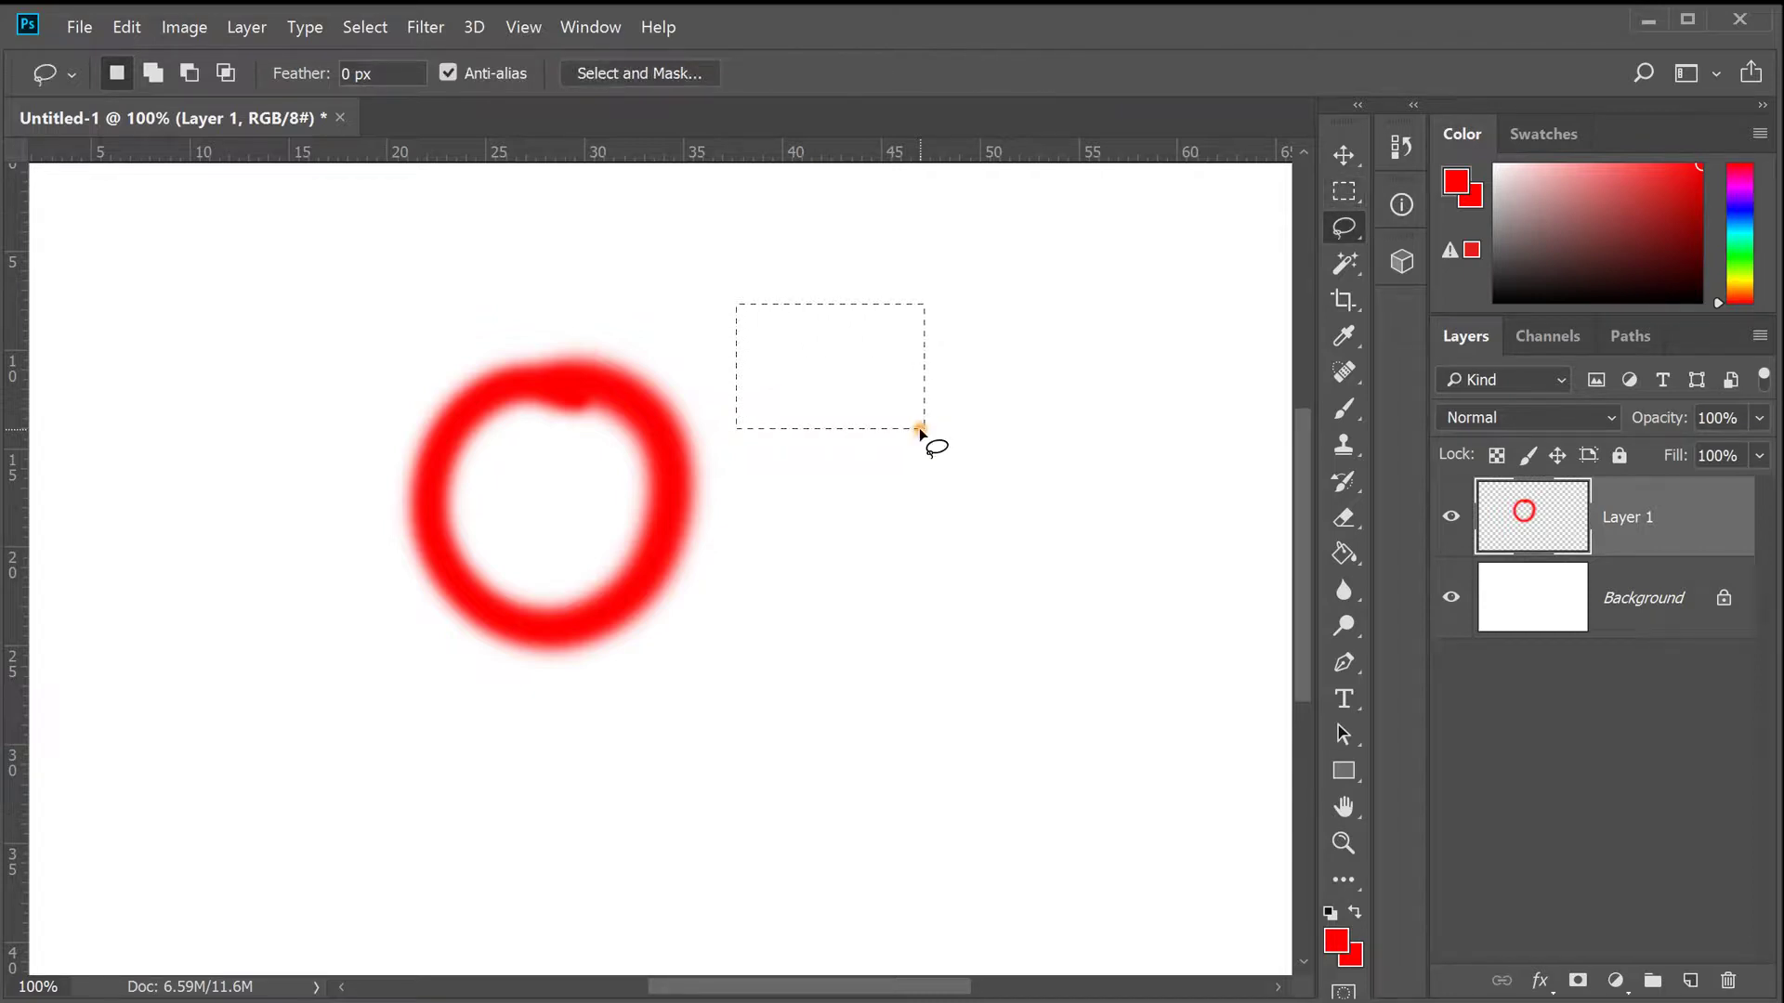
pyautogui.moveTo(830, 664)
pyautogui.mouseDown()
pyautogui.moveTo(932, 452)
pyautogui.moveTo(911, 706)
pyautogui.moveTo(820, 661)
pyautogui.mouseUp()
pyautogui.click(913, 369)
# - Paint a vertical red zigzag stroke beside the ring with the Brush tool
pyautogui.press('b')
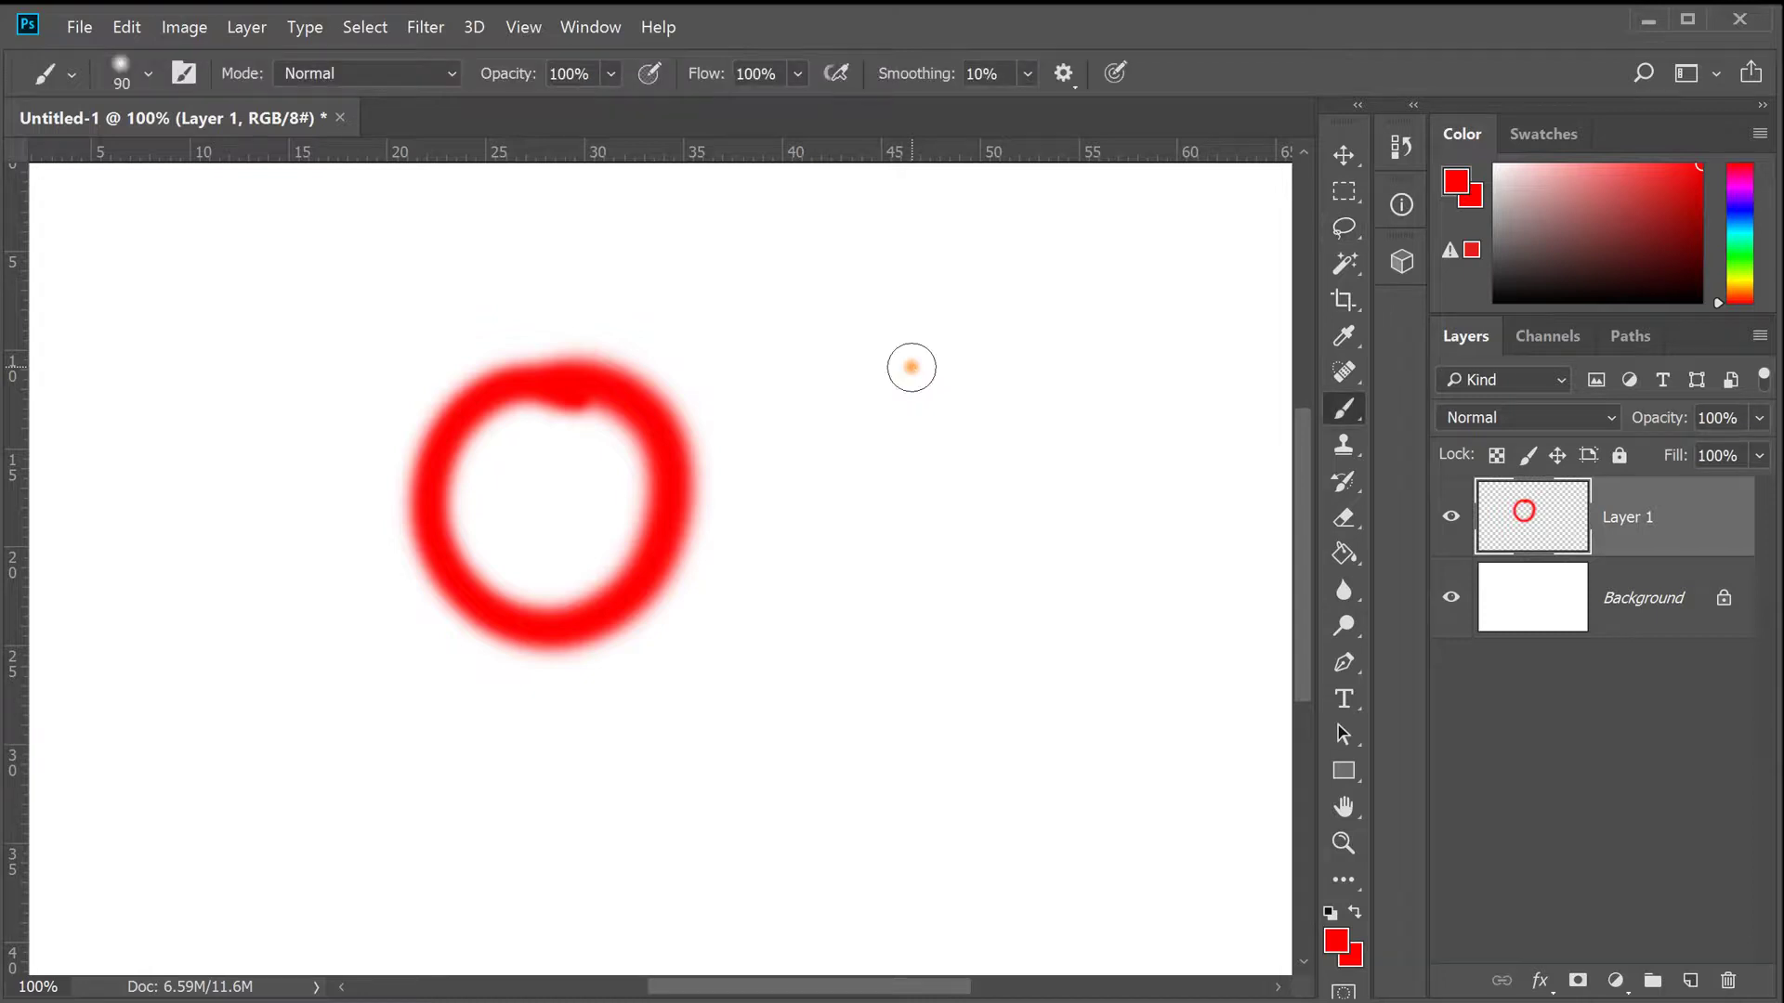
pyautogui.moveTo(929, 299)
pyautogui.mouseDown()
pyautogui.moveTo(840, 696)
pyautogui.moveTo(801, 744)
pyautogui.mouseUp()
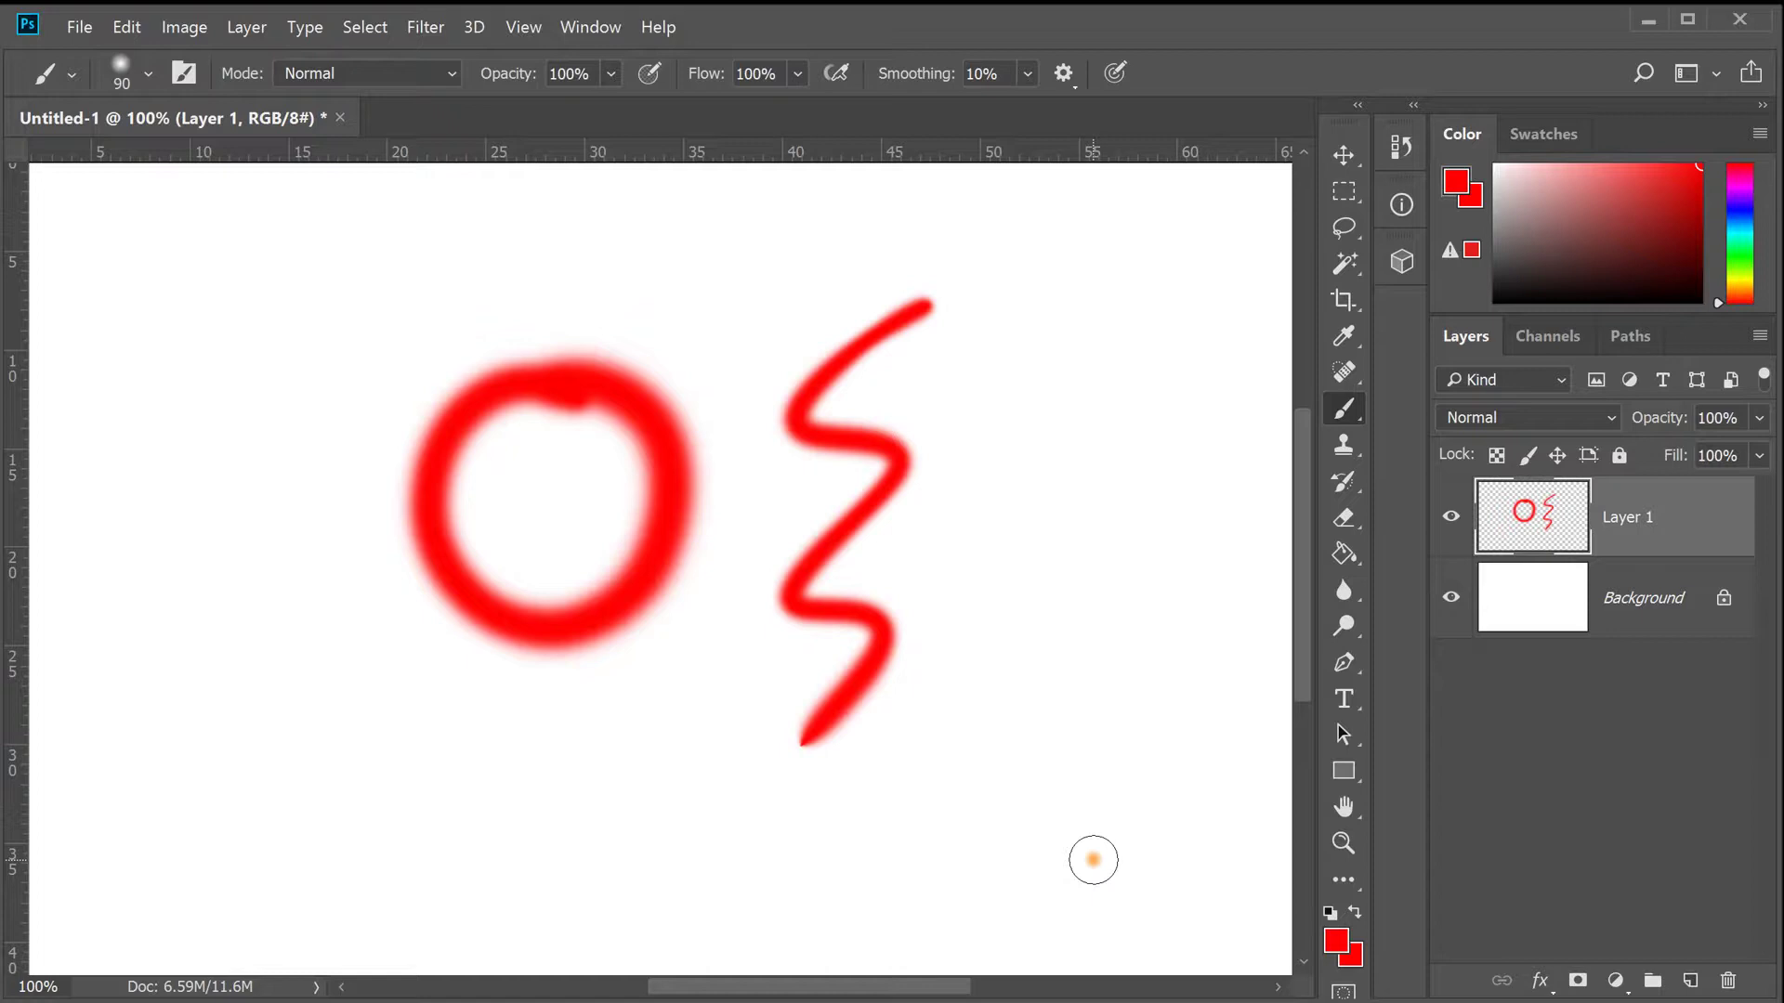
# - Draw an open, S-curved three-point path to the right of the zigzag with the Pen tool and finish it
pyautogui.press('p')
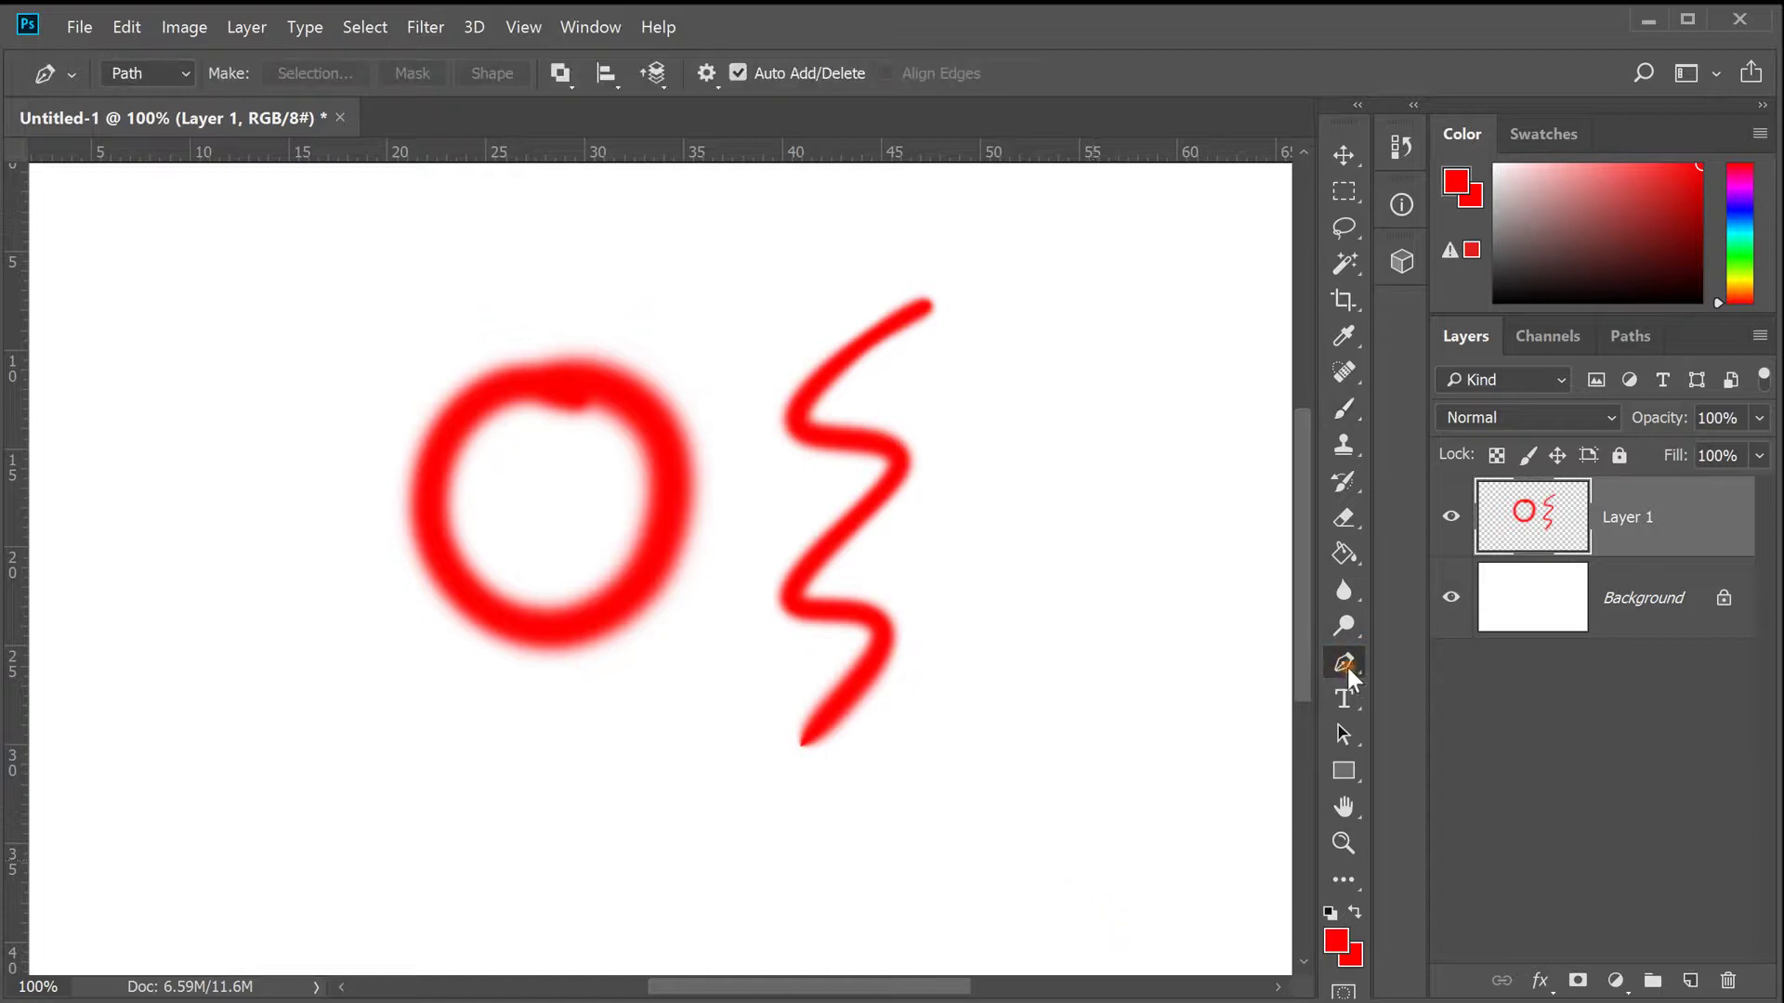
pyautogui.click(1115, 437)
pyautogui.click(946, 582)
pyautogui.moveTo(946, 584); pyautogui.dragTo(960, 668)
pyautogui.moveTo(1140, 670); pyautogui.dragTo(1059, 760)
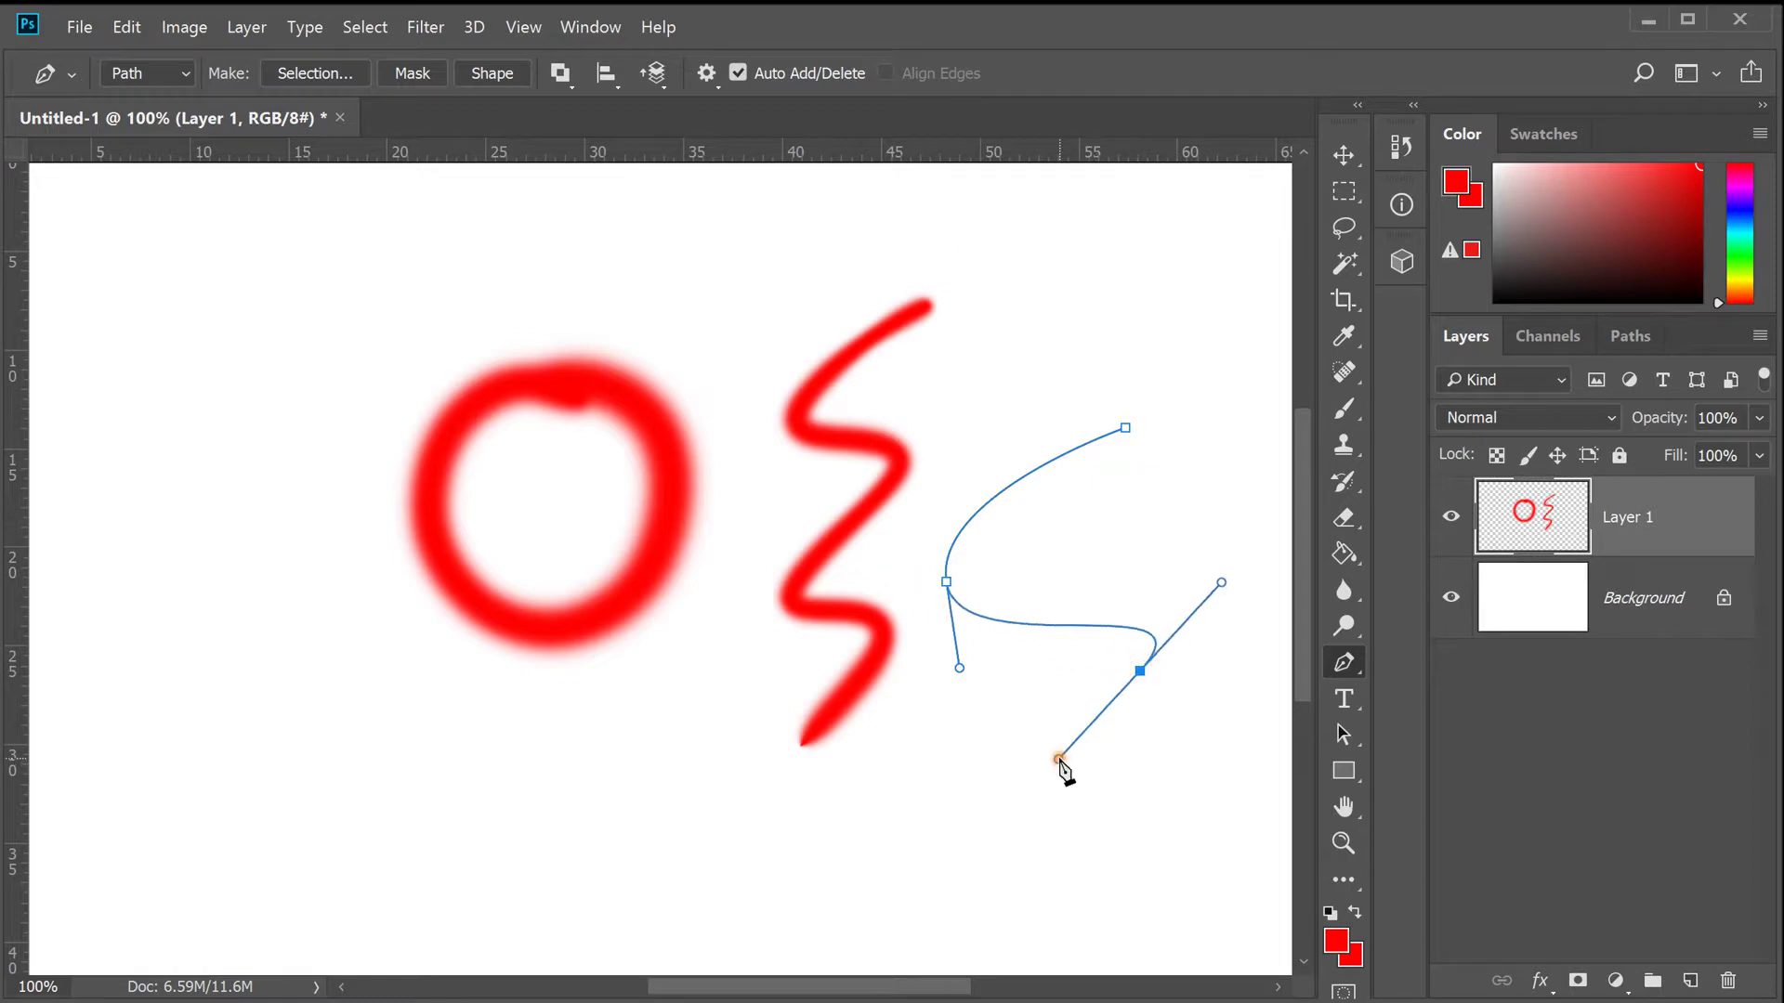
pyautogui.press('Escape')
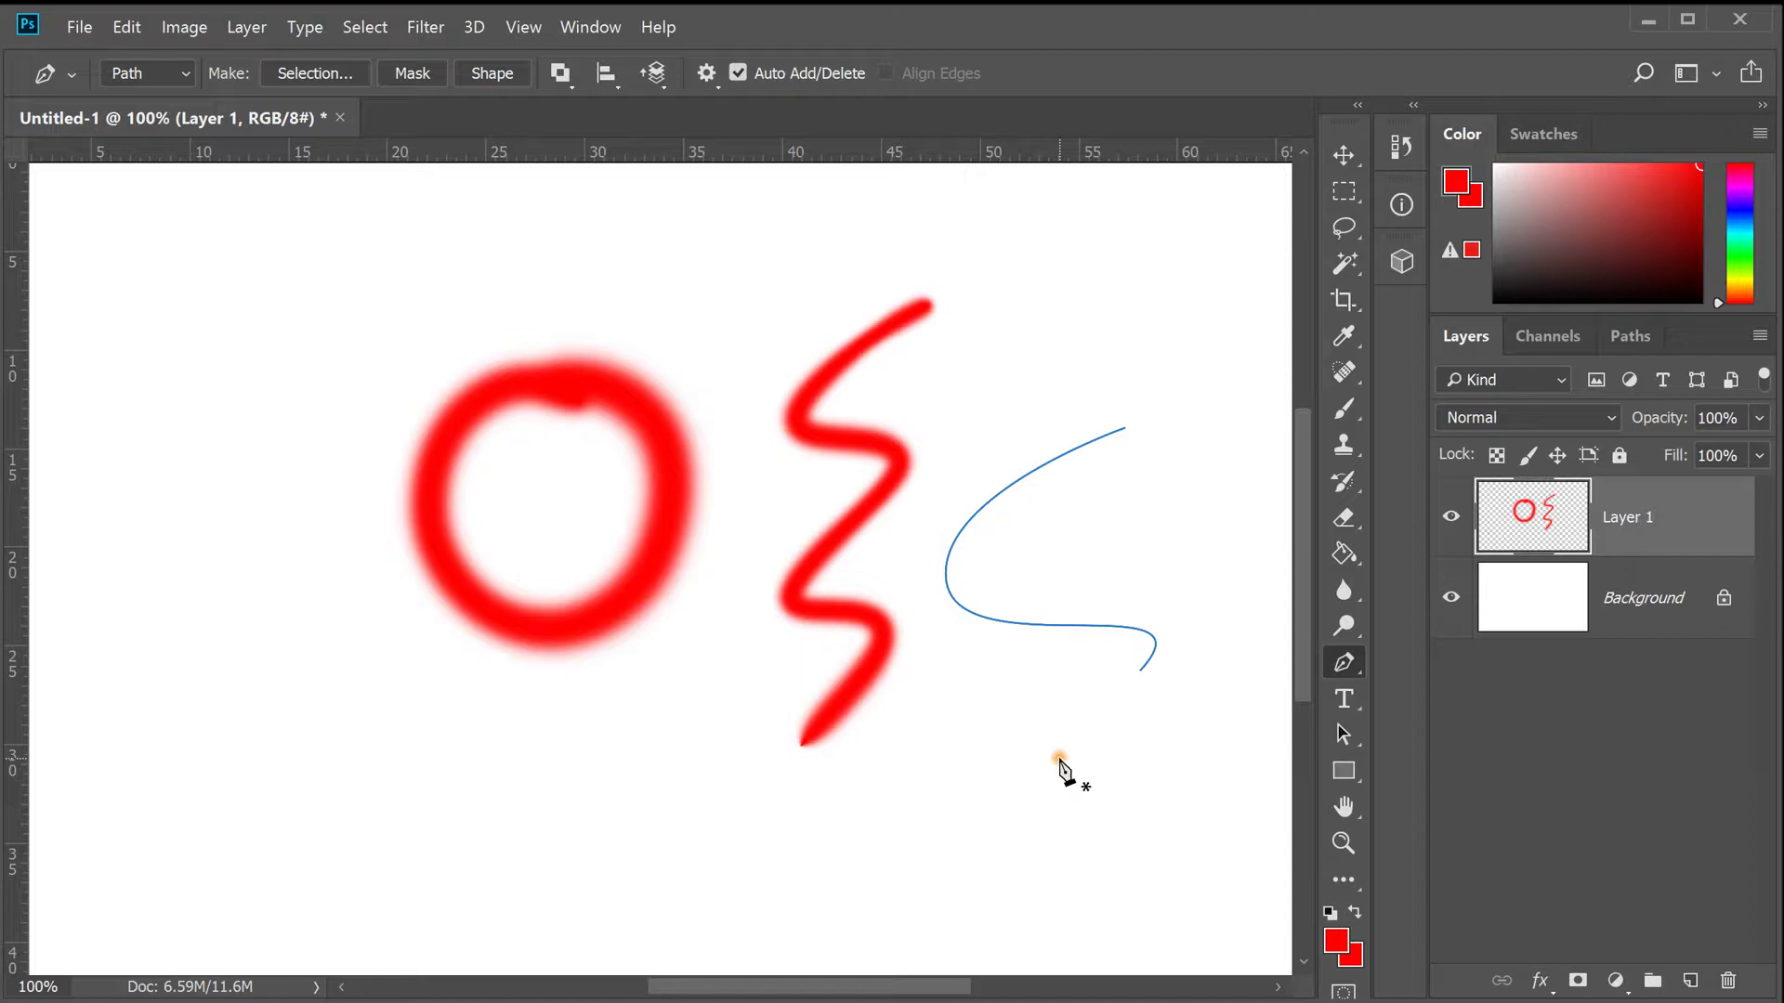
# - Select a rectangle spanning part of the ring and the zigzag, clear it, and view the marquee tool variants
pyautogui.press('m')
pyautogui.moveTo(593, 377)
pyautogui.mouseDown()
pyautogui.moveTo(785, 477)
pyautogui.moveTo(918, 583)
pyautogui.mouseUp()
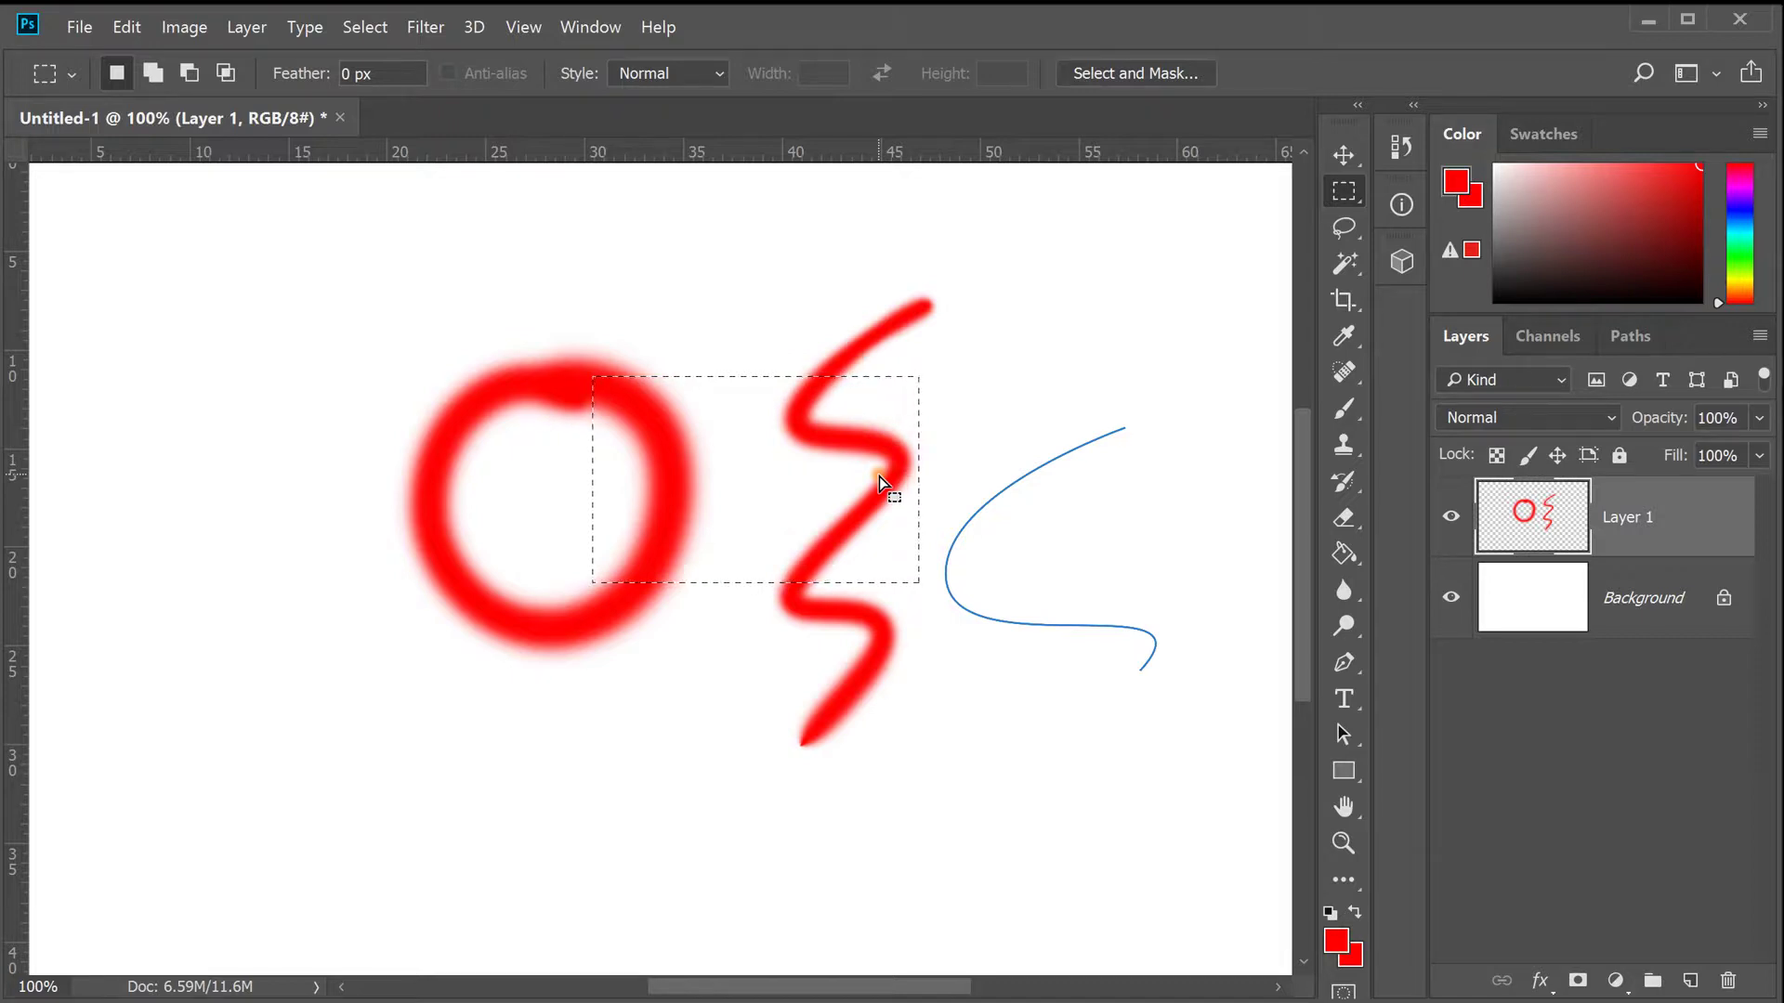
pyautogui.click(961, 453)
pyautogui.rightClick(1349, 189)
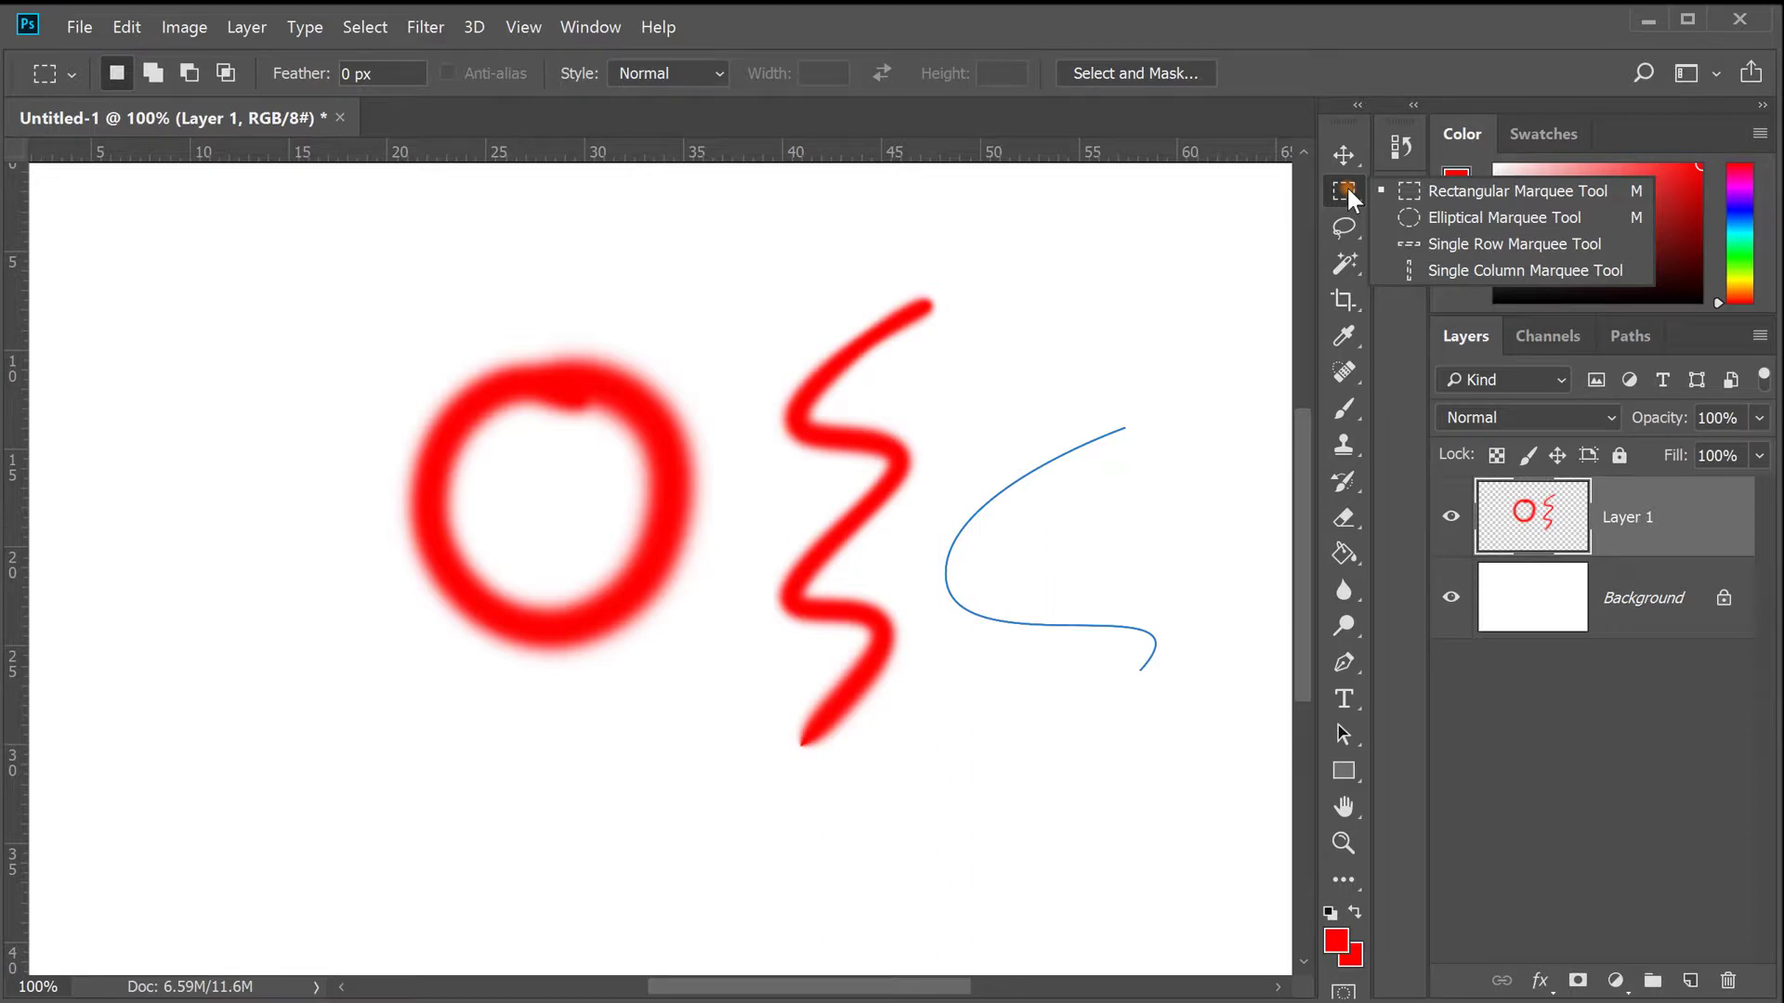
pyautogui.click(1011, 399)
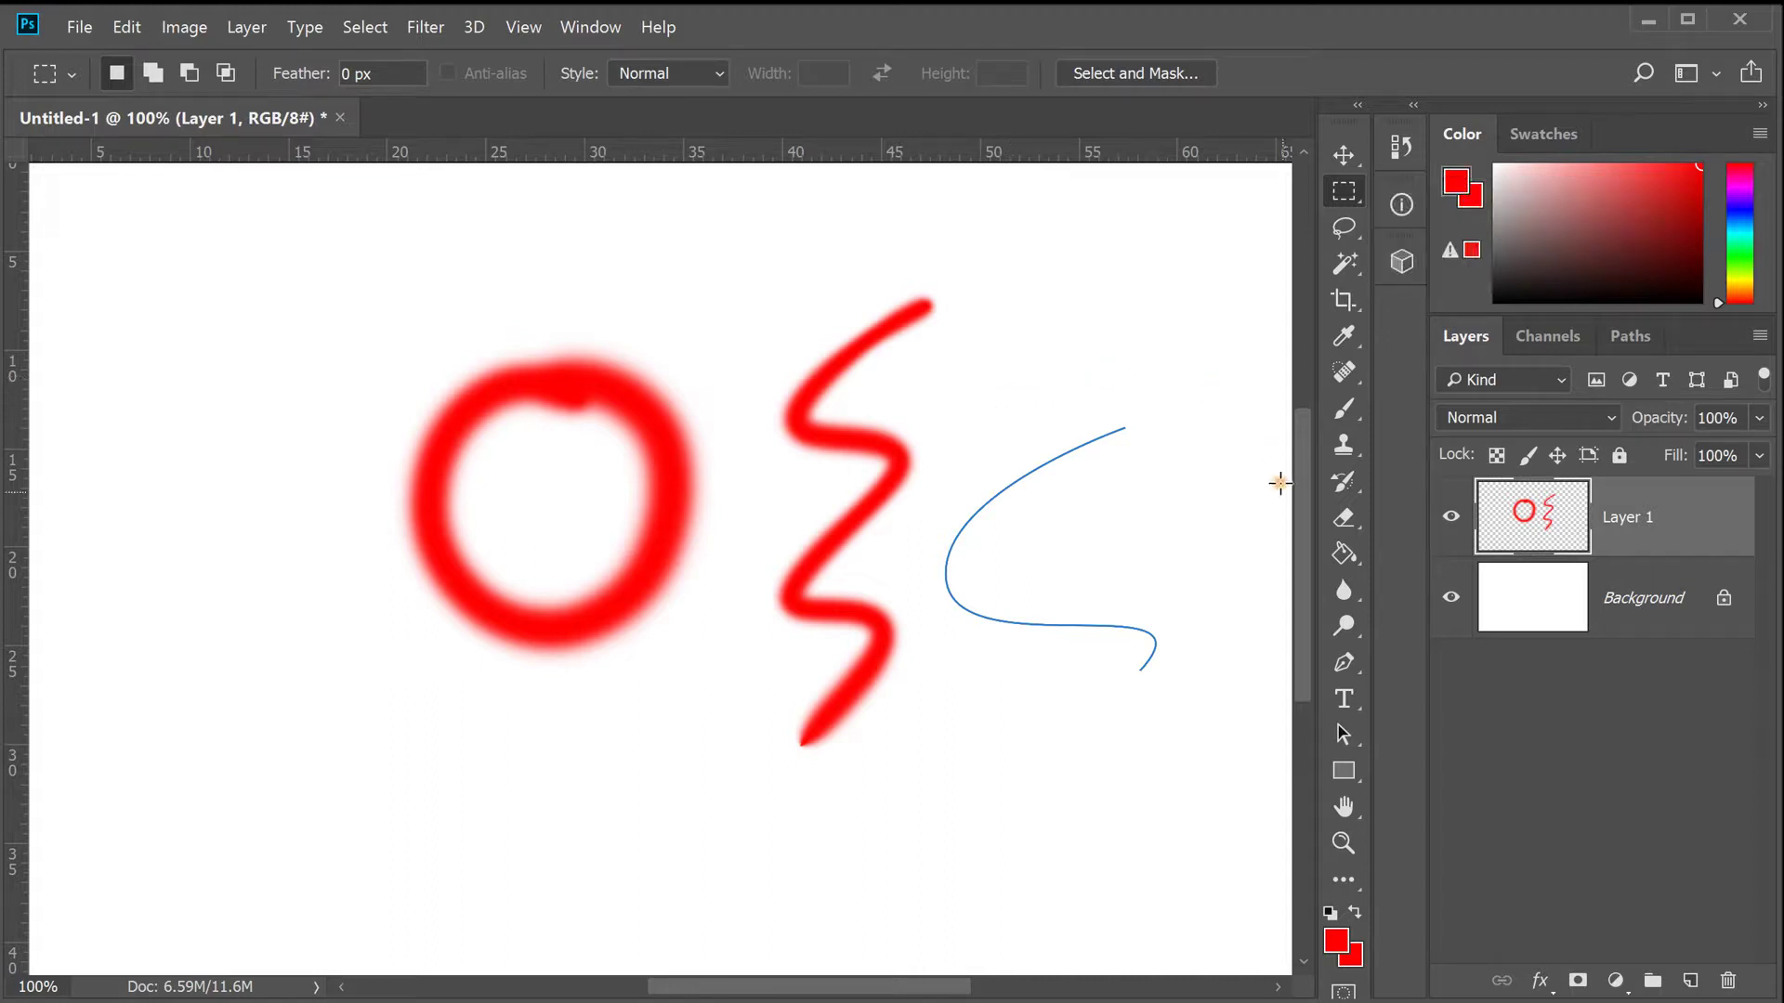
# - Activate the Brush tool and reduce its size to 8
pyautogui.click(1343, 409)
pyautogui.press('[')
pyautogui.press('[')
pyautogui.press('[')
pyautogui.press('[')
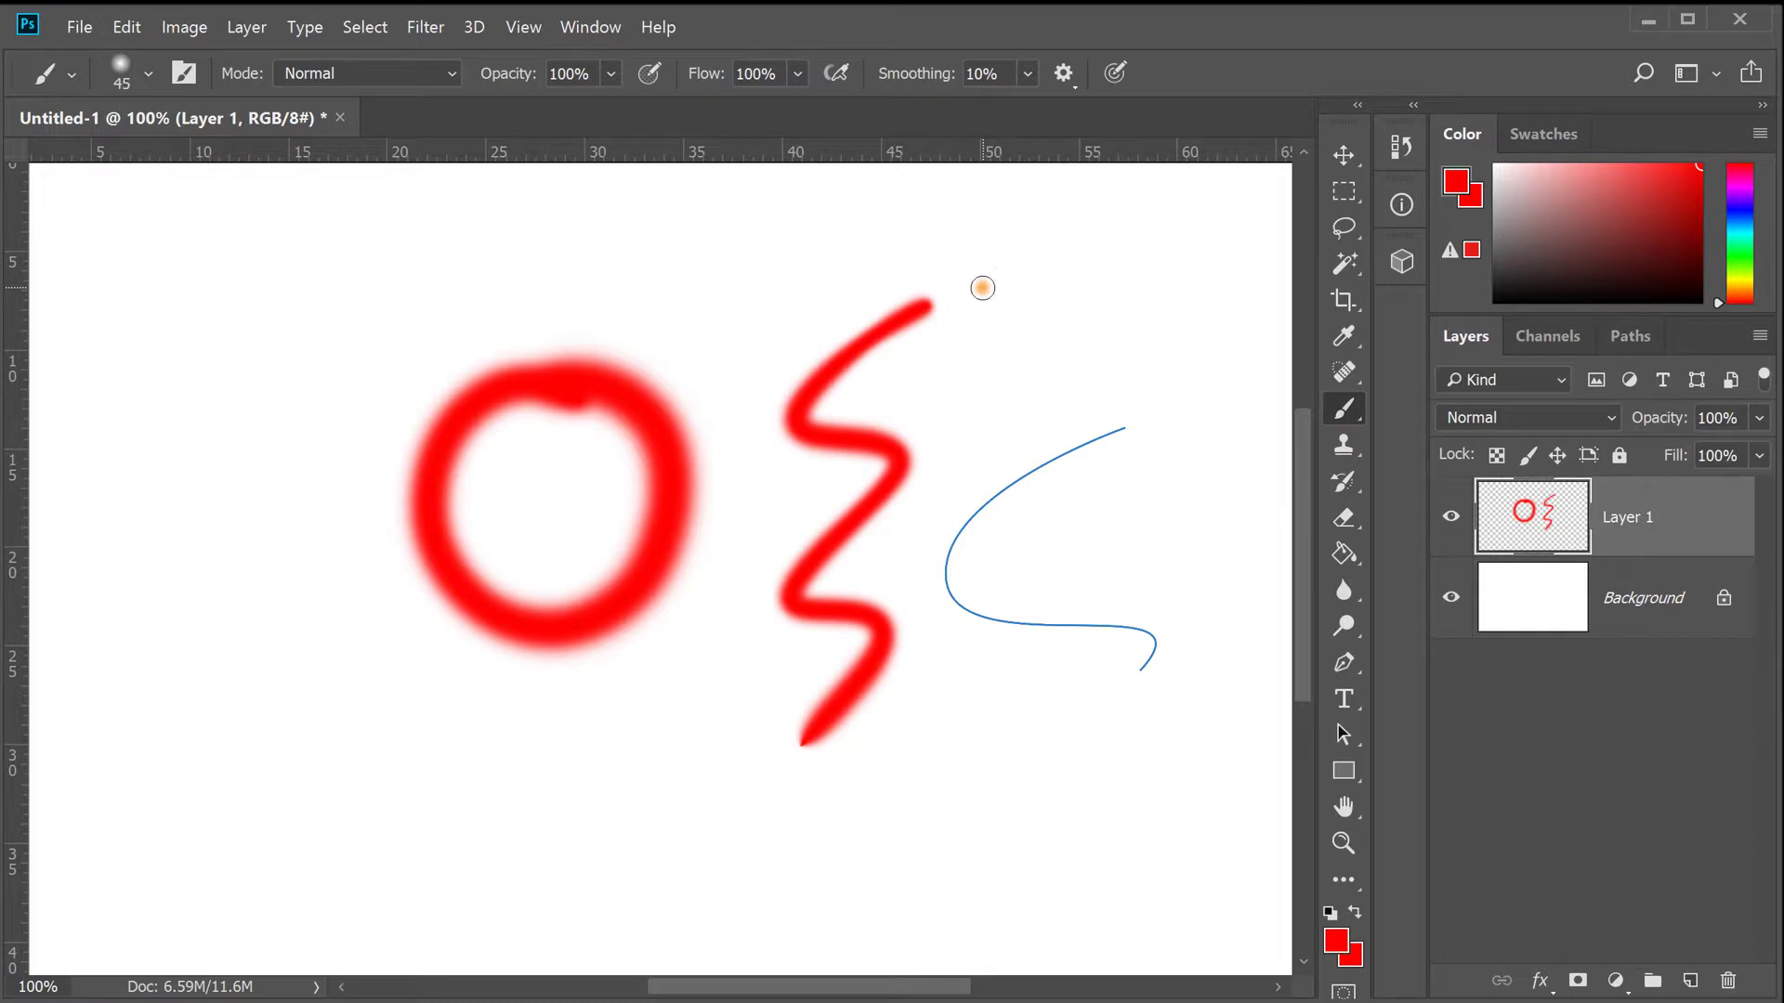
pyautogui.press('[')
pyautogui.press('[')
pyautogui.press('[')
pyautogui.press('[')
pyautogui.press('[')
pyautogui.press('[')
pyautogui.press('[')
pyautogui.press('[')
pyautogui.press('[')
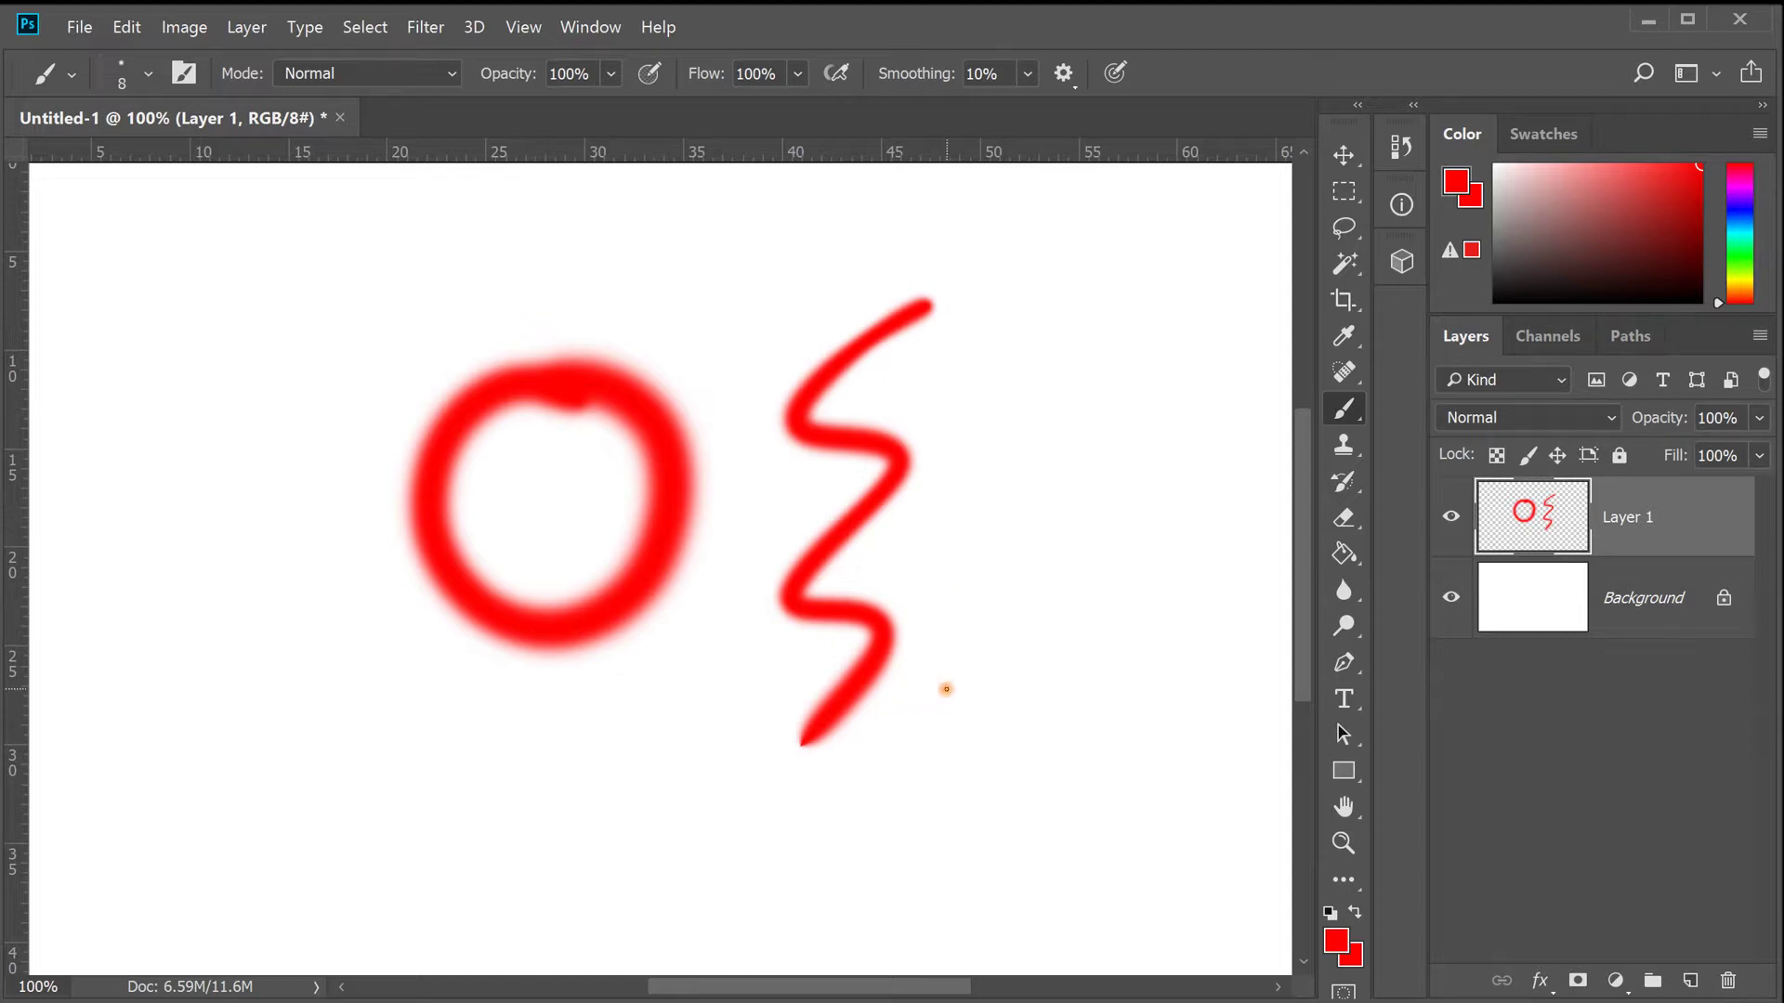
# - Delete the layer with the ring and zigzag, and add a new empty layer above the Background
pyautogui.press('Delete')
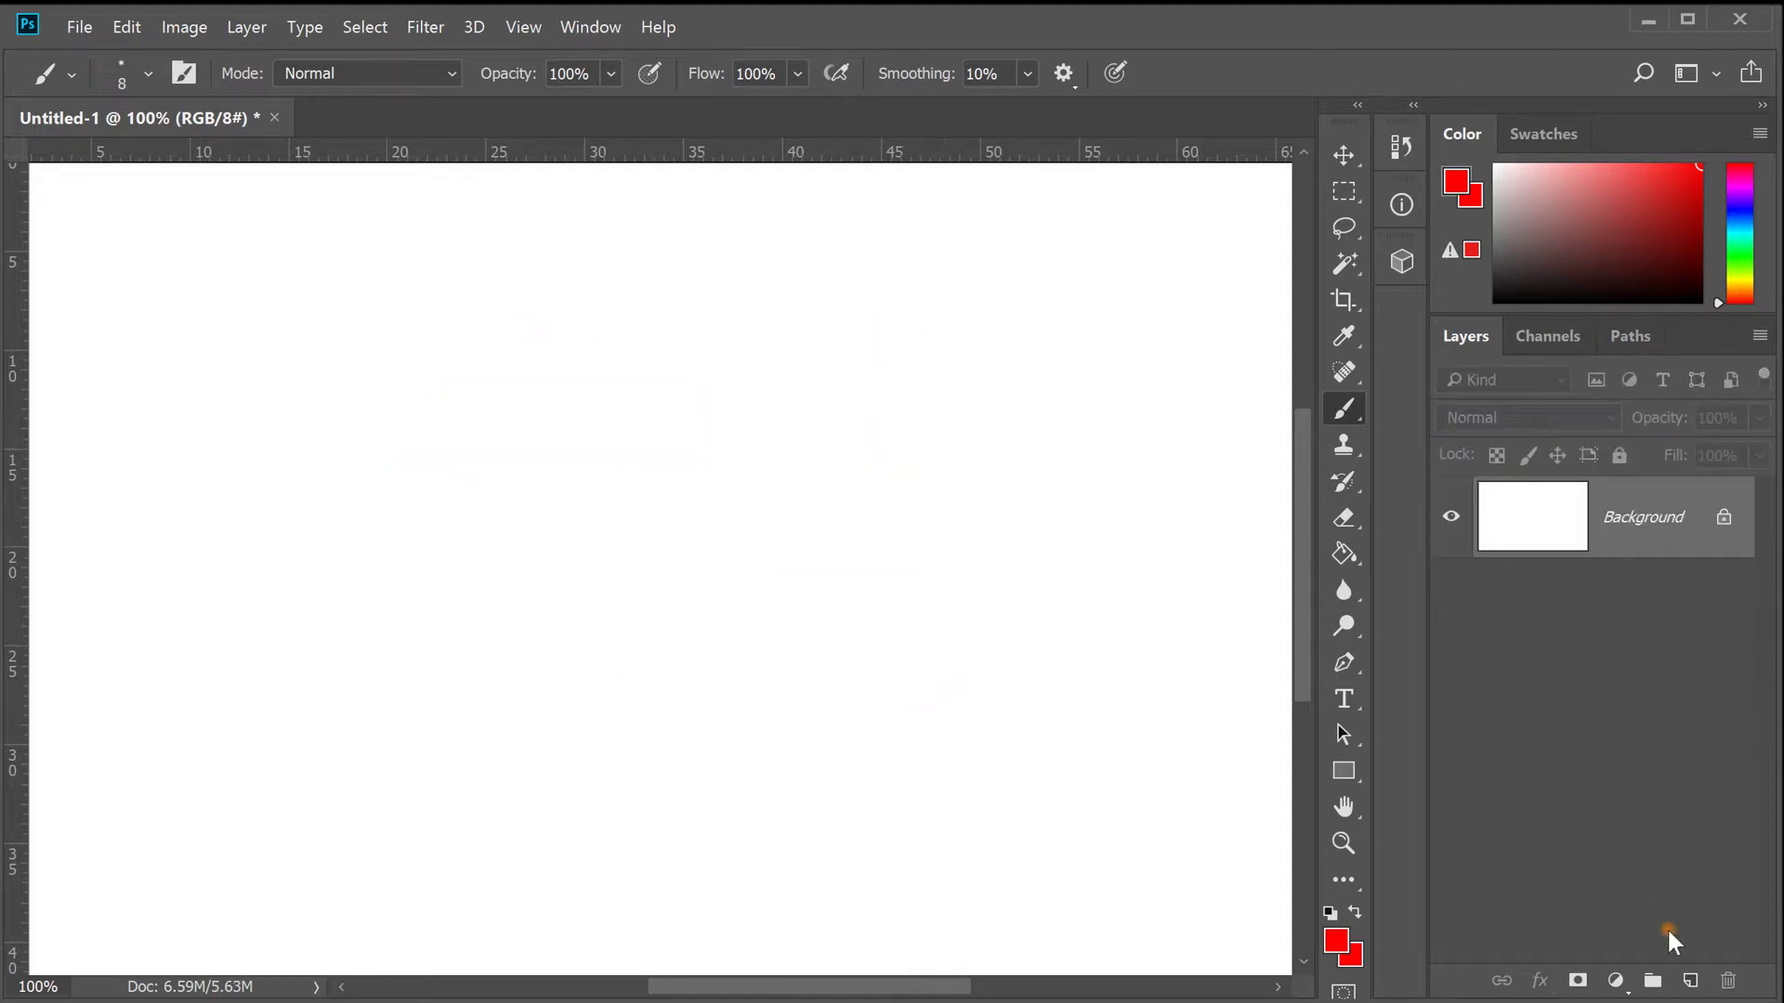
pyautogui.click(1690, 981)
# - Handwrite "Shift + 단축키 > 메뉴 전환" in red with the brush across the upper part of the canvas
pyautogui.moveTo(580, 375)
pyautogui.mouseDown()
pyautogui.moveTo(562, 439)
pyautogui.moveTo(636, 433)
pyautogui.mouseUp()
pyautogui.click(631, 392)
pyautogui.moveTo(666, 396)
pyautogui.mouseDown()
pyautogui.moveTo(661, 363)
pyautogui.moveTo(657, 437)
pyautogui.mouseUp()
pyautogui.moveTo(648, 421); pyautogui.dragTo(698, 427)
pyautogui.moveTo(676, 415)
pyautogui.mouseDown()
pyautogui.moveTo(741, 384)
pyautogui.moveTo(736, 419)
pyautogui.moveTo(793, 406)
pyautogui.mouseUp()
pyautogui.moveTo(792, 394)
pyautogui.mouseDown()
pyautogui.moveTo(799, 419)
pyautogui.moveTo(822, 370)
pyautogui.mouseUp()
pyautogui.moveTo(816, 378); pyautogui.dragTo(817, 392)
pyautogui.moveTo(824, 384); pyautogui.dragTo(836, 400)
pyautogui.moveTo(818, 402); pyautogui.dragTo(832, 435)
pyautogui.moveTo(848, 383)
pyautogui.mouseDown()
pyautogui.moveTo(863, 385)
pyautogui.moveTo(859, 420)
pyautogui.mouseUp()
pyautogui.moveTo(846, 402); pyautogui.dragTo(877, 437)
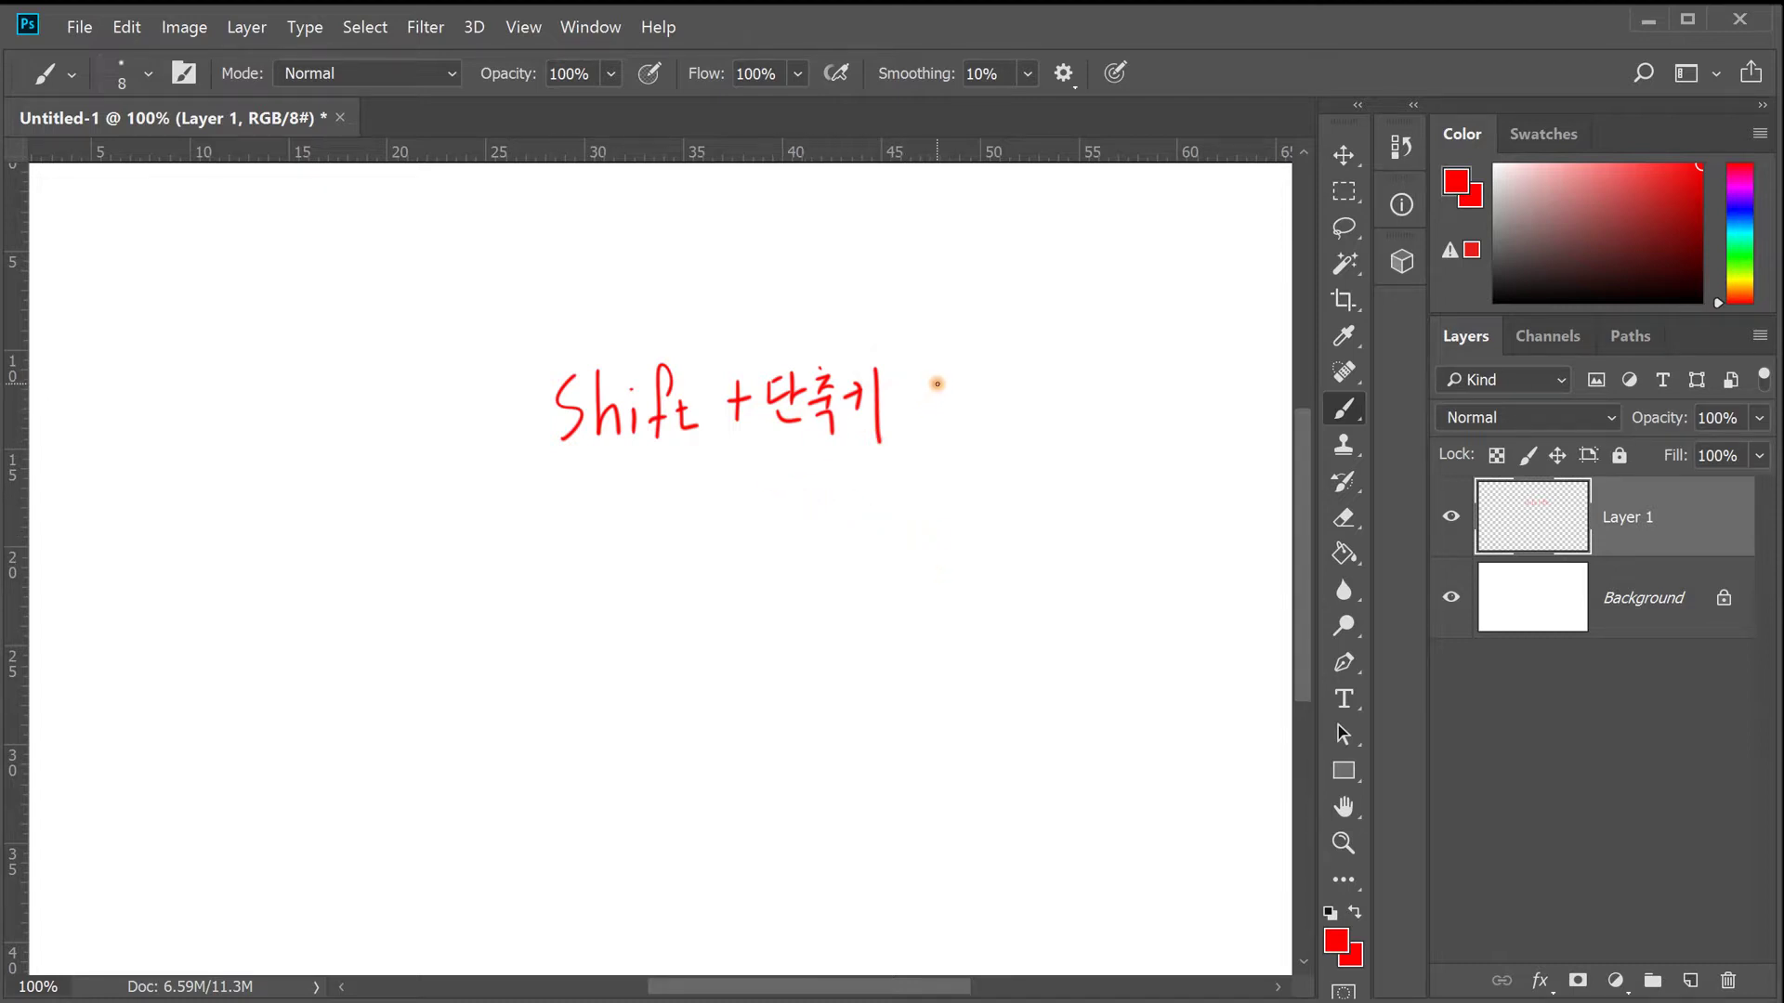
pyautogui.moveTo(935, 382)
pyautogui.mouseDown()
pyautogui.moveTo(933, 428)
pyautogui.moveTo(975, 394)
pyautogui.moveTo(1008, 432)
pyautogui.moveTo(1025, 400)
pyautogui.moveTo(1044, 409)
pyautogui.moveTo(1040, 438)
pyautogui.moveTo(1098, 383)
pyautogui.moveTo(1079, 418)
pyautogui.moveTo(1127, 397)
pyautogui.mouseUp()
pyautogui.moveTo(1108, 410); pyautogui.dragTo(1146, 423)
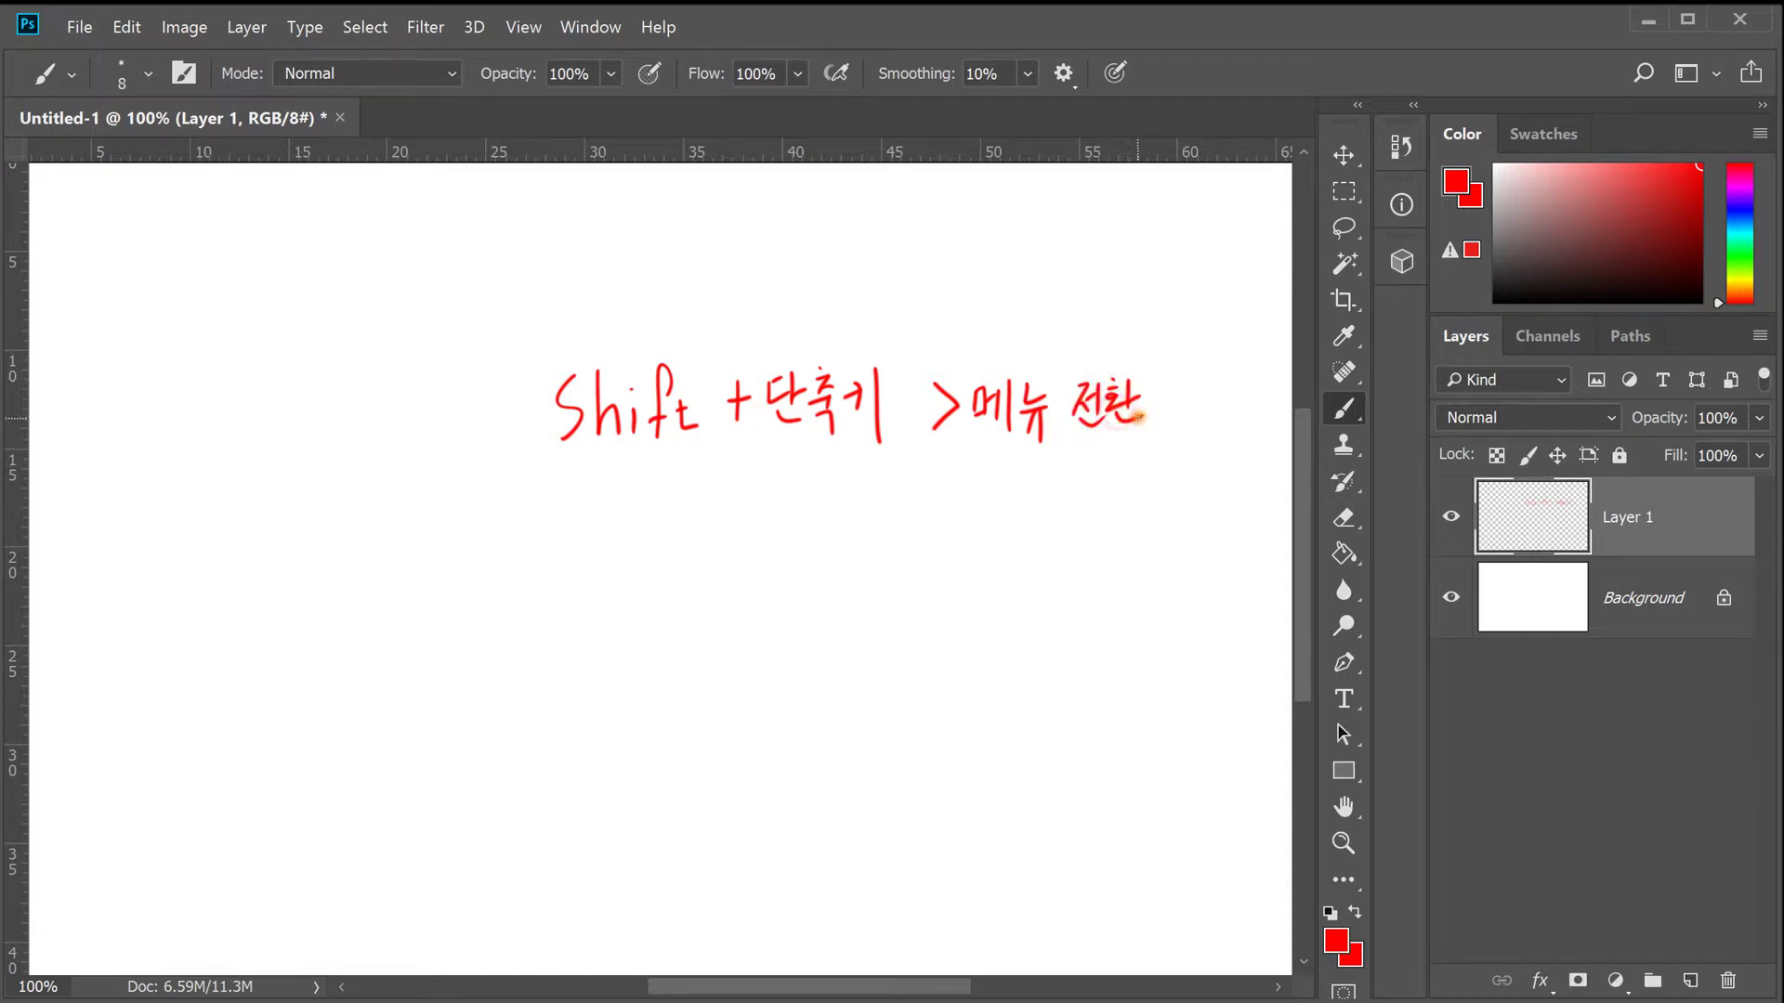
# - Lasso the handwritten words "메뉴 전환", delete them, and clear the selection
pyautogui.click(1344, 229)
pyautogui.moveTo(1187, 492)
pyautogui.mouseDown()
pyautogui.moveTo(1017, 346)
pyautogui.moveTo(1055, 494)
pyautogui.moveTo(1126, 494)
pyautogui.mouseUp()
pyautogui.press('Delete')
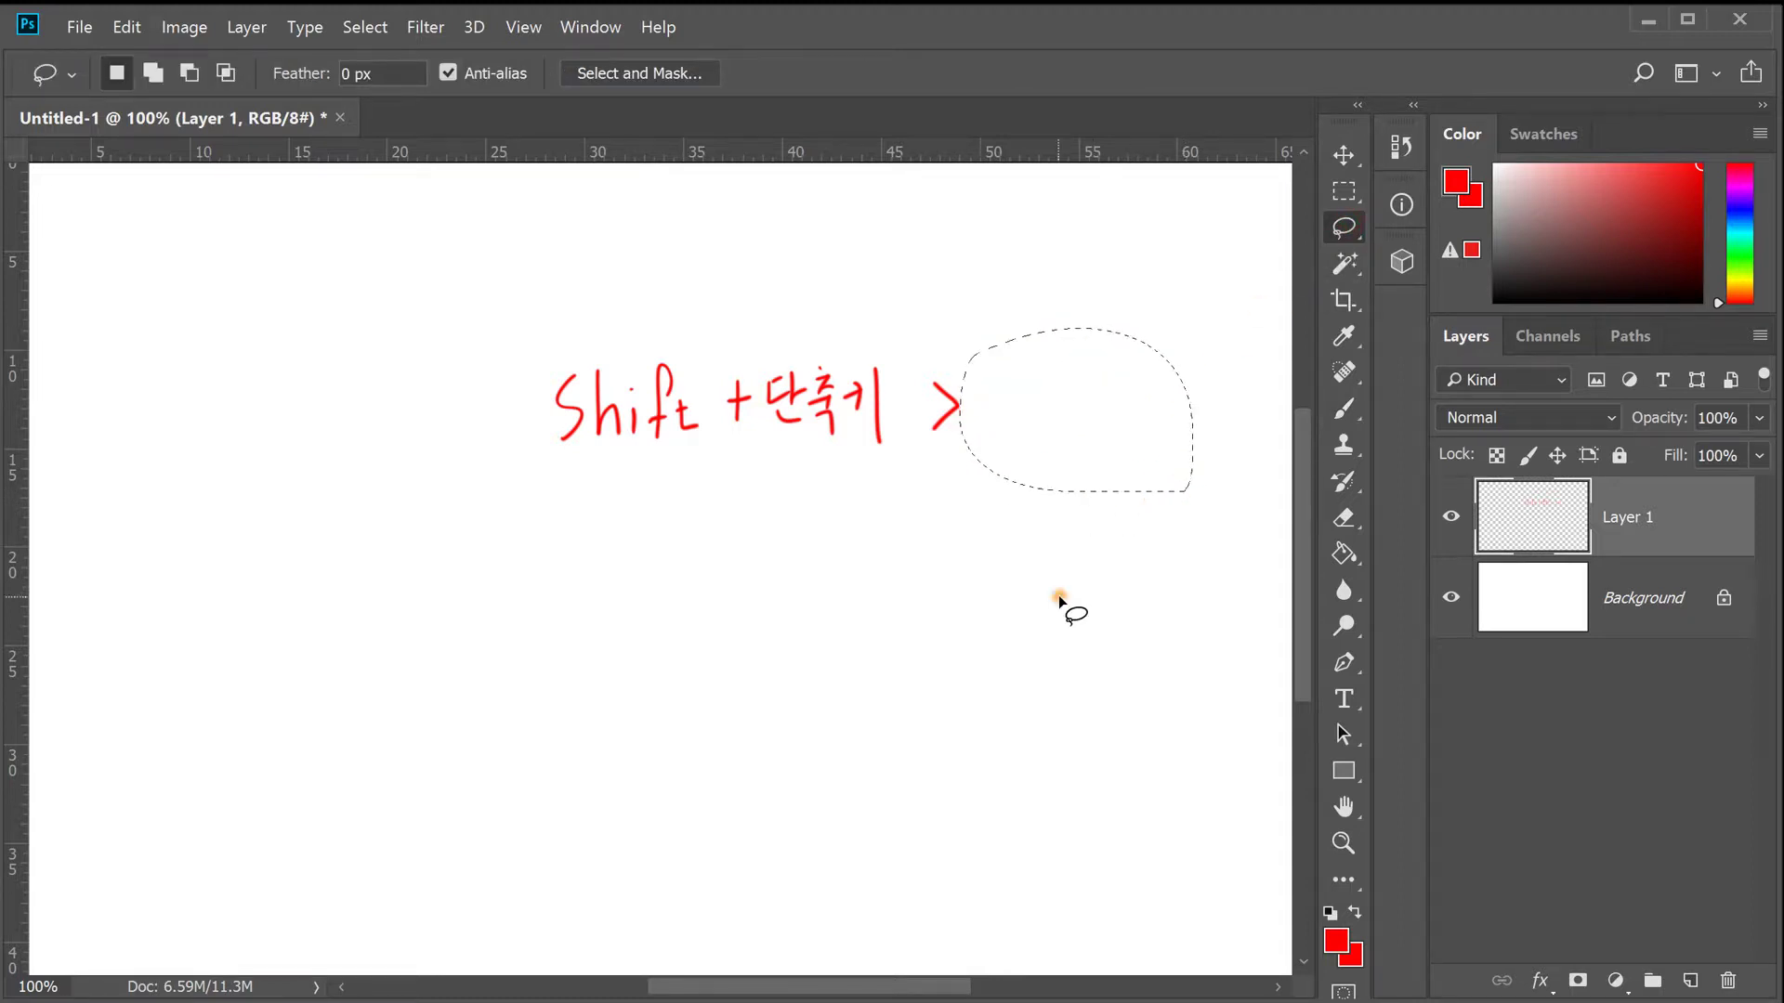
pyautogui.click(1345, 191)
pyautogui.click(1243, 259)
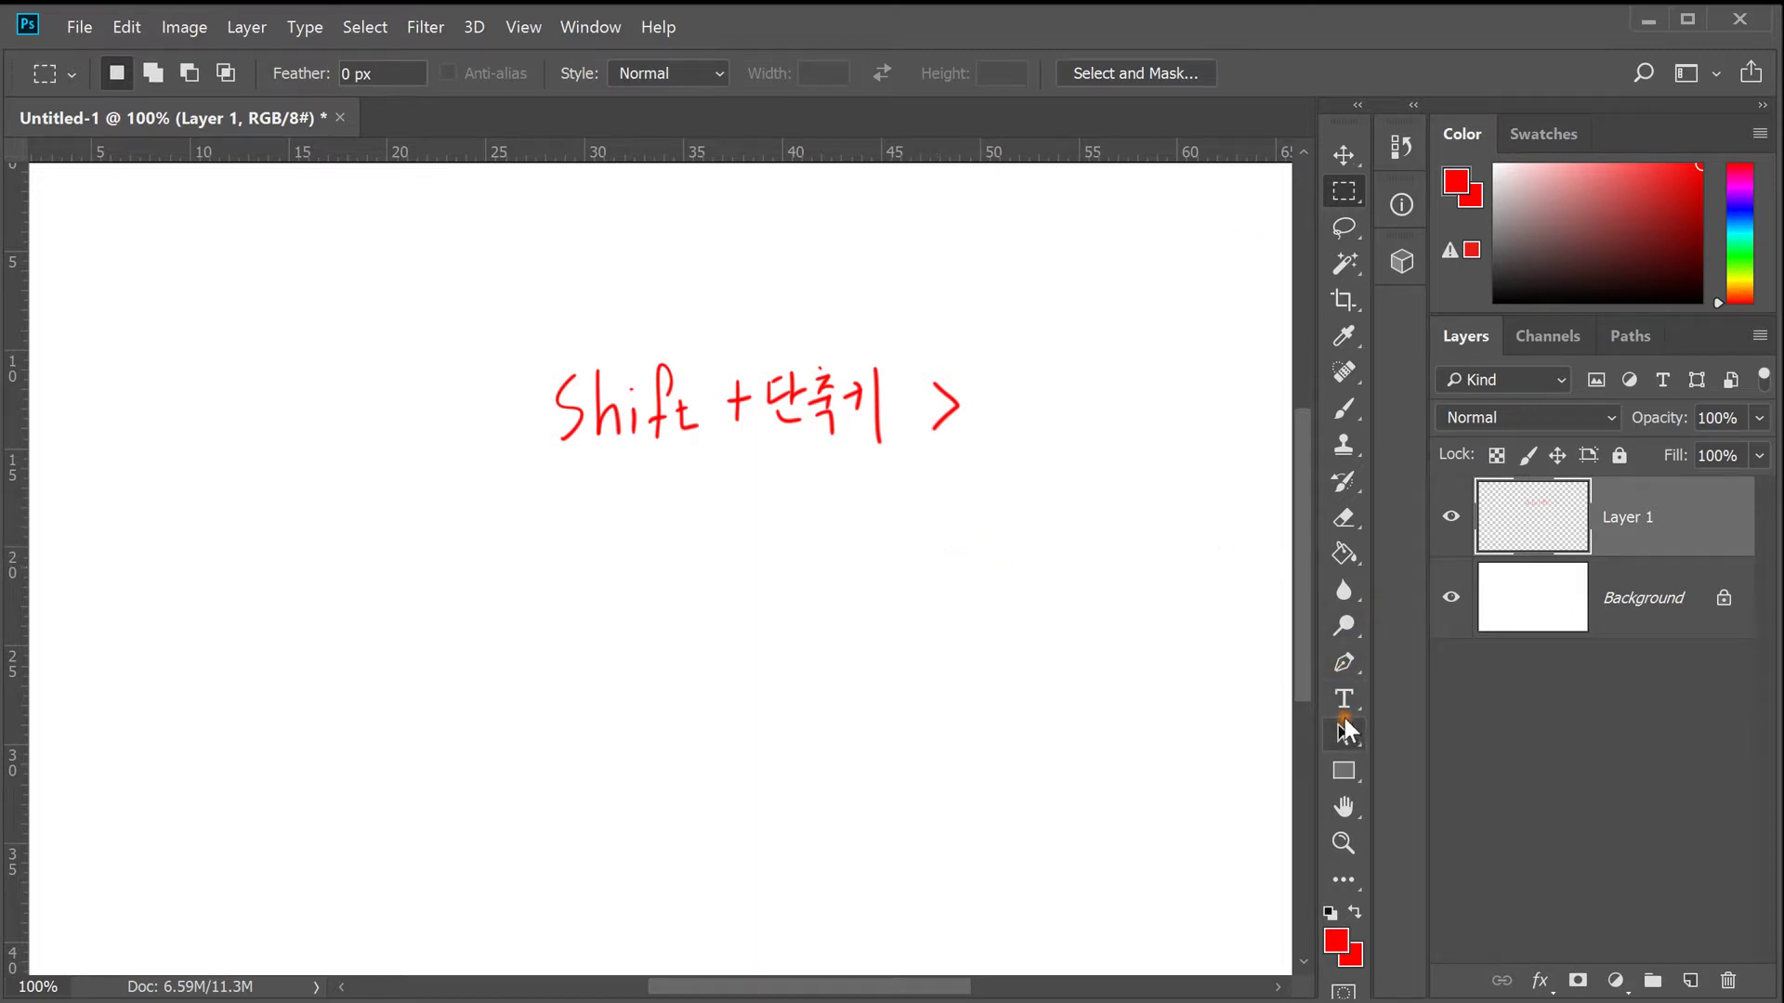
# - Handwrite "기능 이동" in red with the brush after the ">" sign
pyautogui.click(1337, 415)
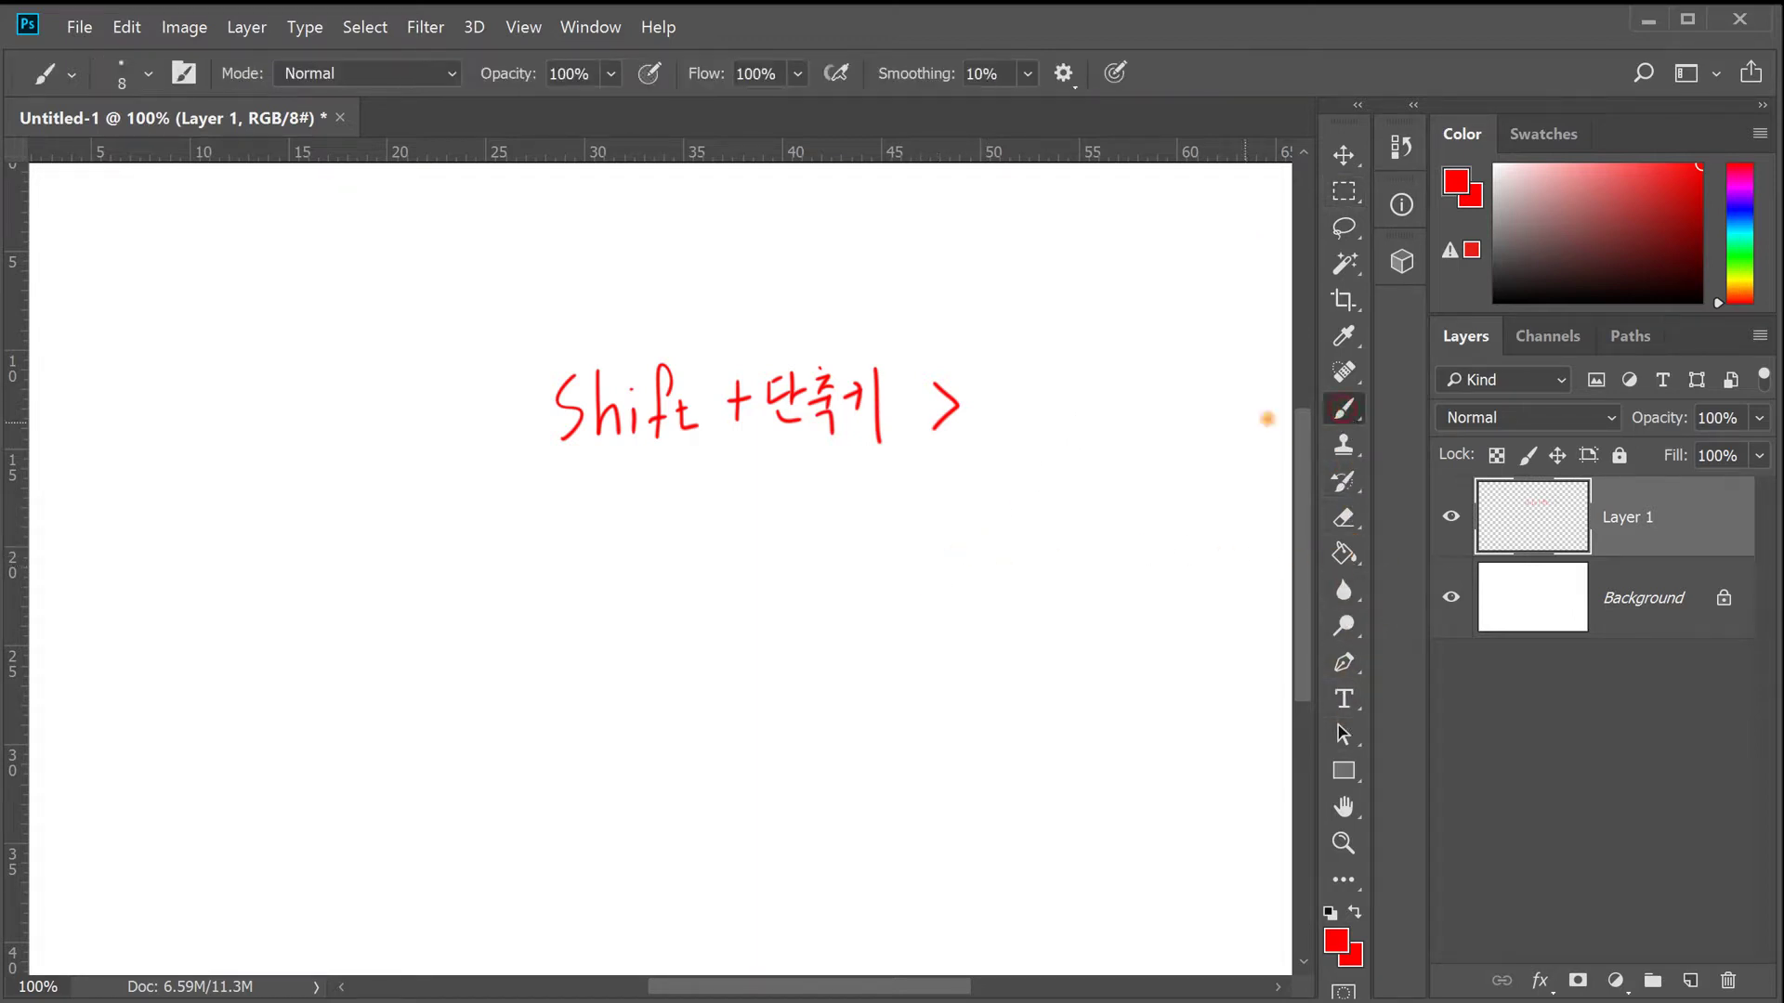
pyautogui.moveTo(980, 382)
pyautogui.mouseDown()
pyautogui.moveTo(983, 427)
pyautogui.moveTo(1015, 440)
pyautogui.moveTo(1050, 391)
pyautogui.mouseUp()
pyautogui.moveTo(1018, 400)
pyautogui.mouseDown()
pyautogui.moveTo(1048, 423)
pyautogui.moveTo(1091, 392)
pyautogui.mouseUp()
pyautogui.moveTo(1112, 382)
pyautogui.mouseDown()
pyautogui.moveTo(1113, 431)
pyautogui.moveTo(1147, 386)
pyautogui.moveTo(1135, 414)
pyautogui.mouseUp()
pyautogui.moveTo(1119, 415); pyautogui.dragTo(1152, 413)
pyautogui.moveTo(1138, 420); pyautogui.dragTo(1141, 417)
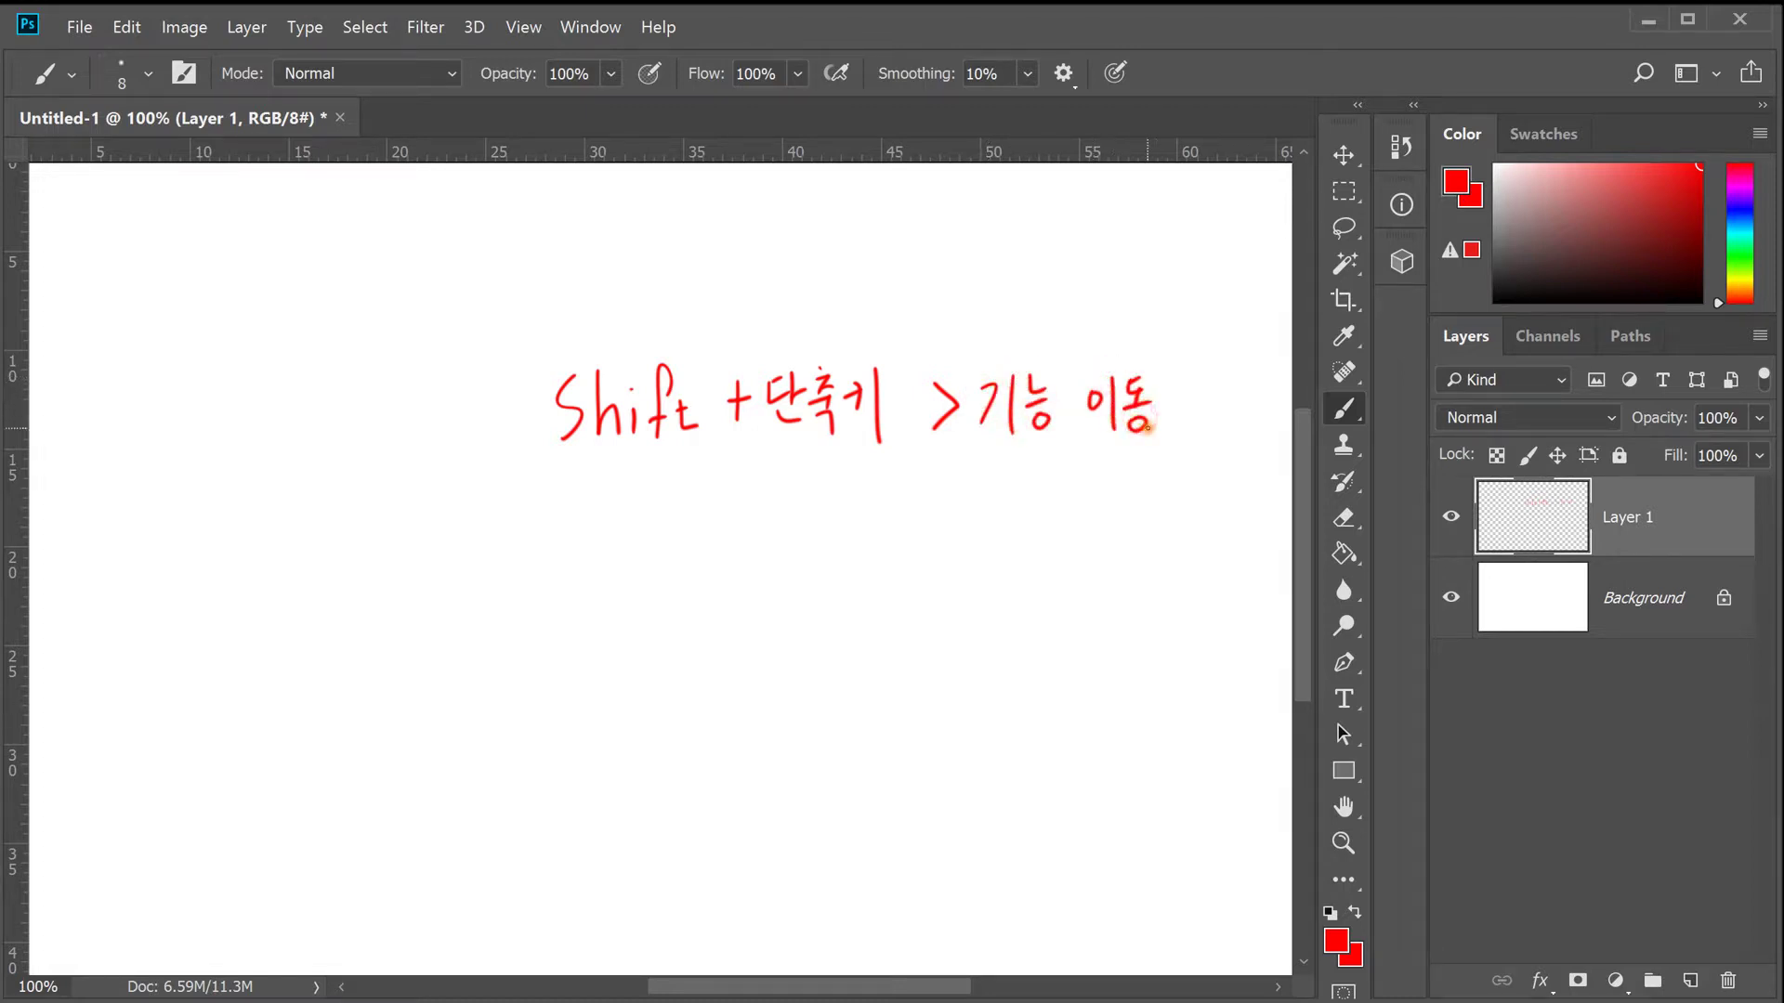
# - Underline "Shift" with a wavy brush line and handwrite "Ctrl", "Alt", "TAB" and "Page UP/Down" in red beneath it
pyautogui.moveTo(542, 450); pyautogui.dragTo(714, 451)
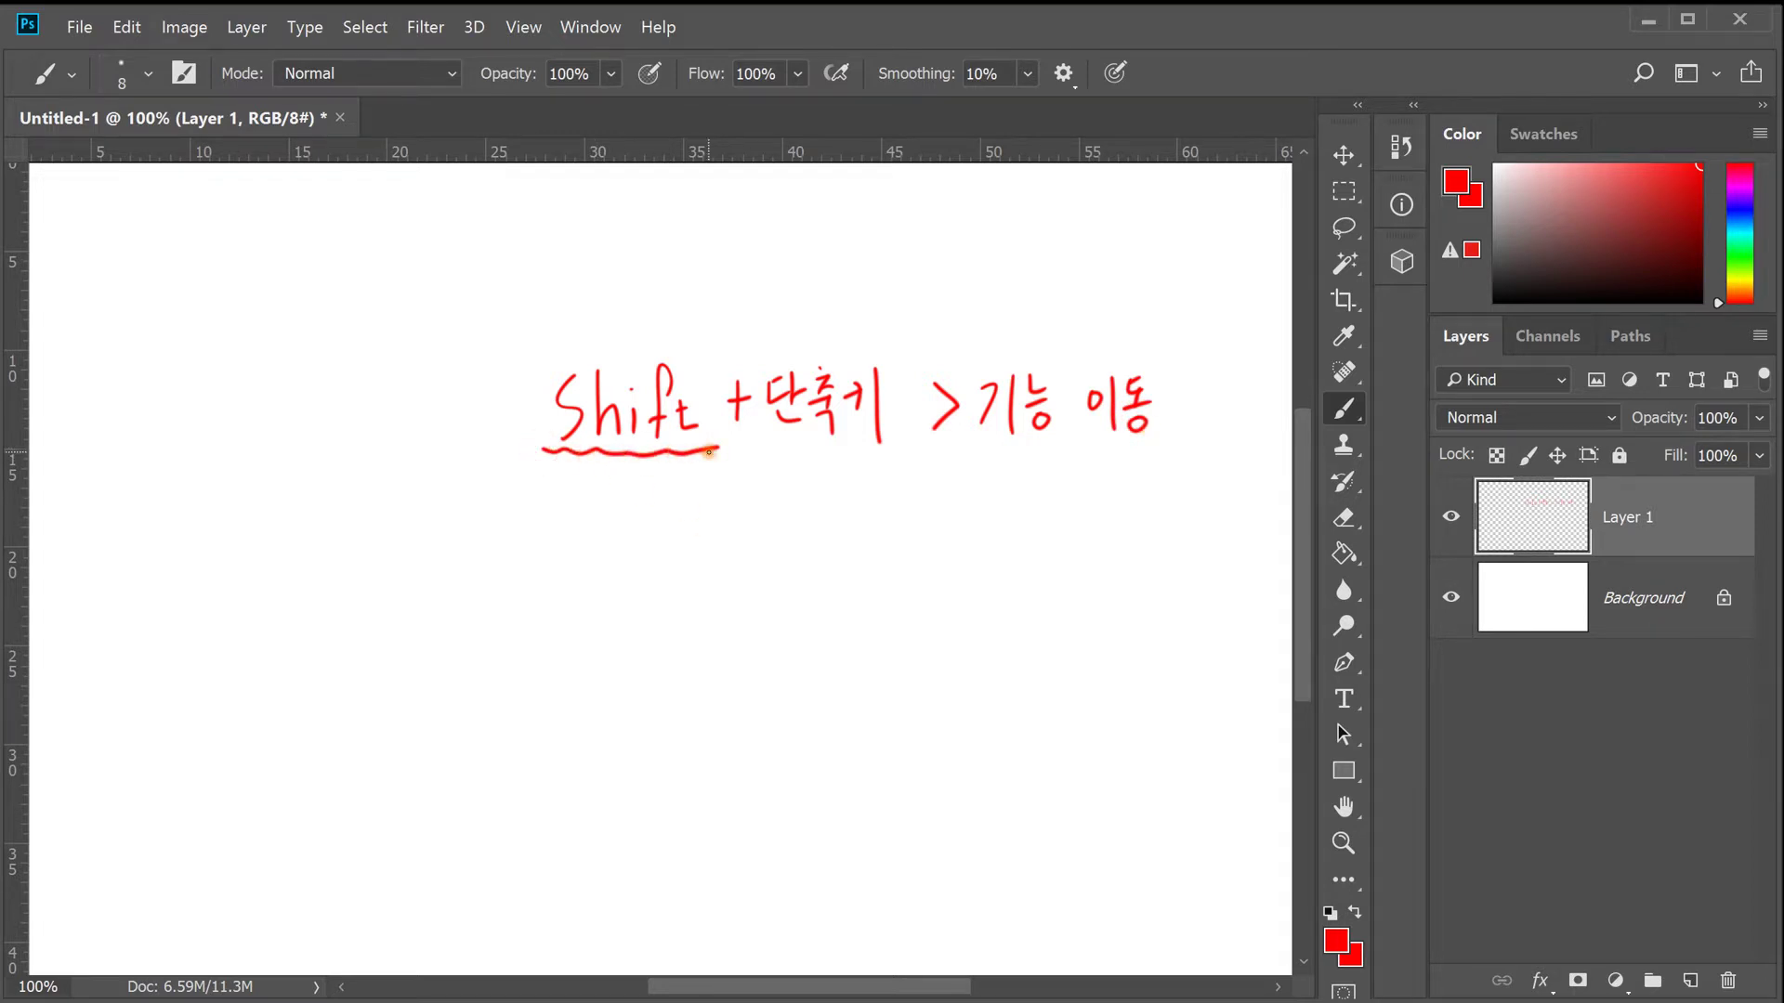
pyautogui.moveTo(577, 508)
pyautogui.mouseDown()
pyautogui.moveTo(586, 552)
pyautogui.moveTo(641, 527)
pyautogui.moveTo(669, 540)
pyautogui.mouseUp()
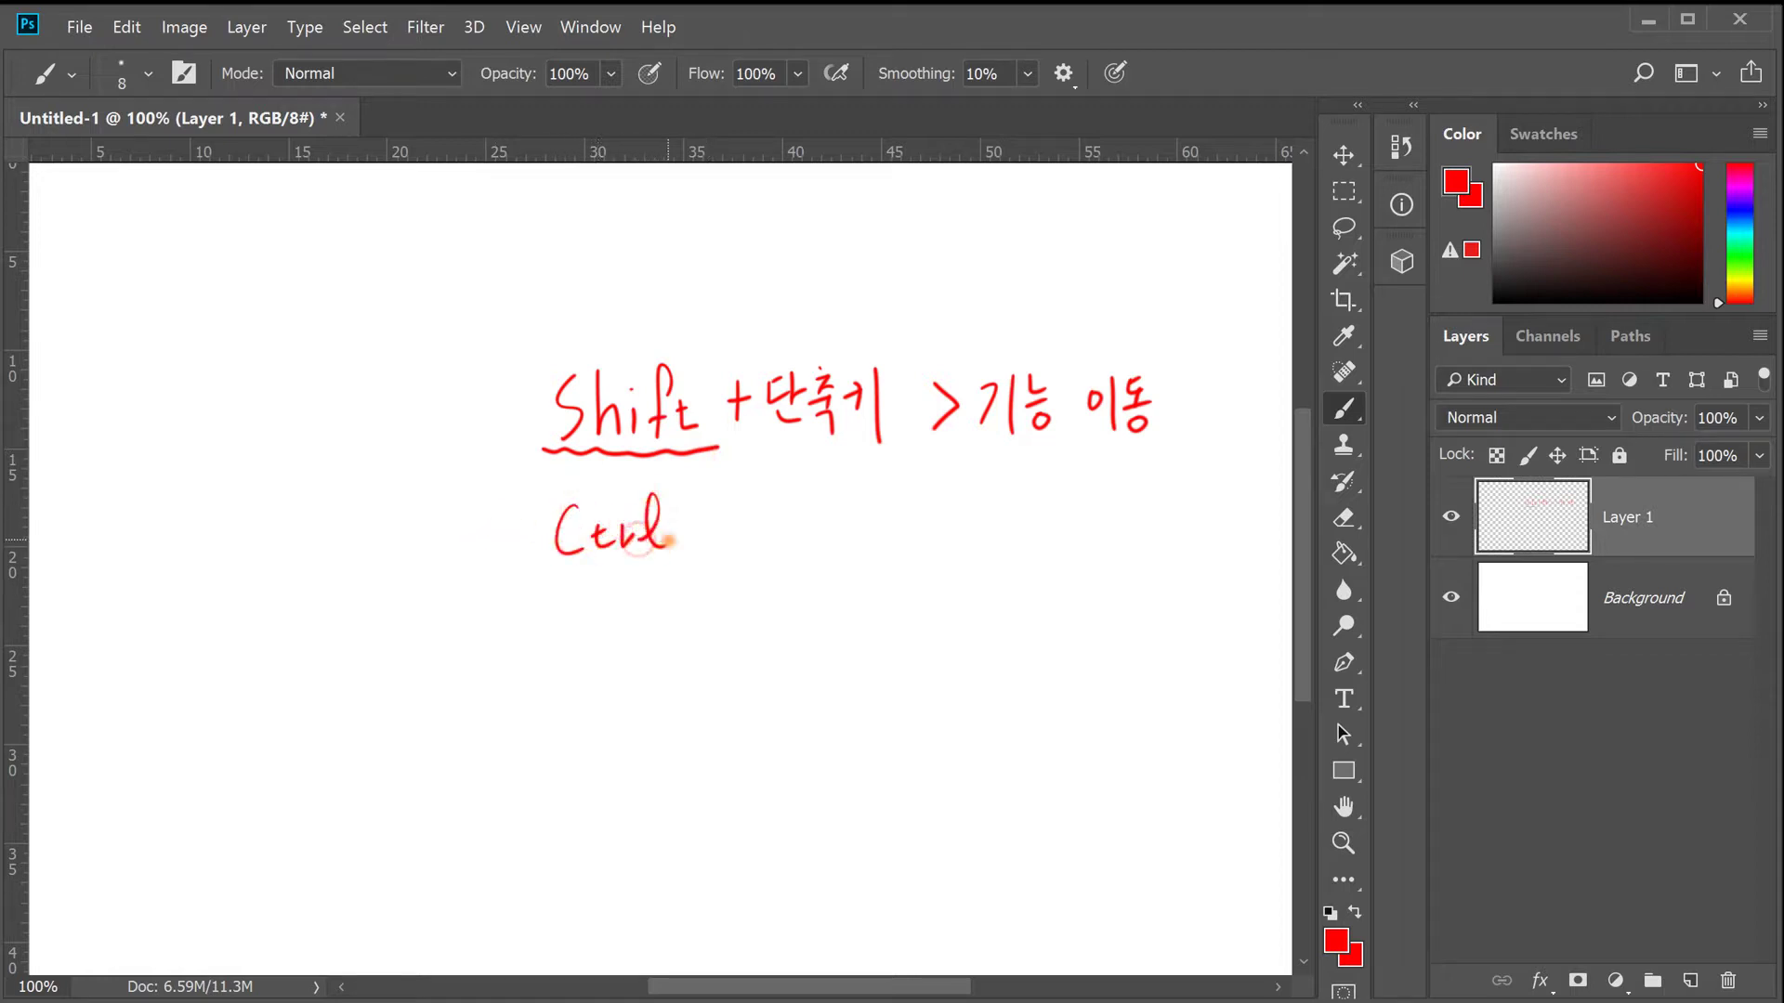
pyautogui.moveTo(569, 639)
pyautogui.mouseDown()
pyautogui.moveTo(582, 594)
pyautogui.moveTo(595, 639)
pyautogui.moveTo(648, 613)
pyautogui.moveTo(648, 637)
pyautogui.mouseUp()
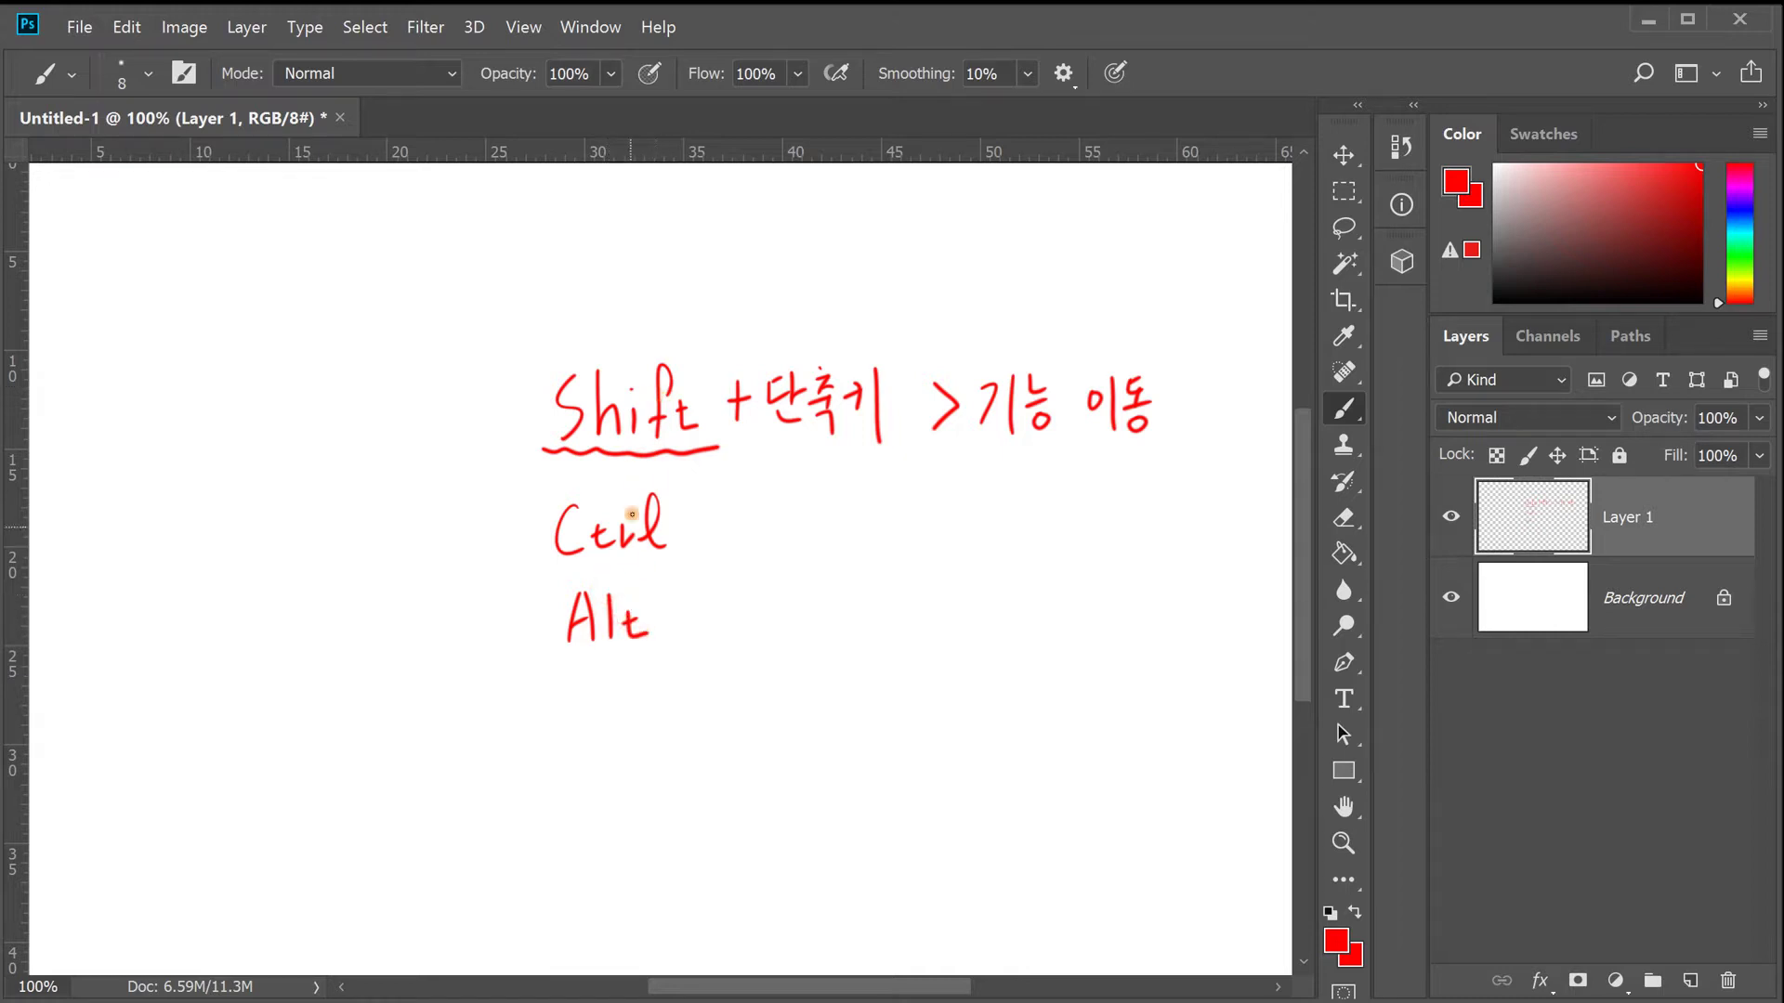
pyautogui.moveTo(558, 692); pyautogui.dragTo(598, 690)
pyautogui.moveTo(576, 692)
pyautogui.mouseDown()
pyautogui.moveTo(579, 747)
pyautogui.moveTo(614, 697)
pyautogui.moveTo(620, 722)
pyautogui.moveTo(647, 692)
pyautogui.moveTo(654, 743)
pyautogui.mouseUp()
pyautogui.moveTo(568, 780)
pyautogui.mouseDown()
pyautogui.moveTo(568, 828)
pyautogui.moveTo(569, 805)
pyautogui.moveTo(621, 825)
pyautogui.moveTo(633, 855)
pyautogui.moveTo(671, 810)
pyautogui.moveTo(723, 822)
pyautogui.moveTo(737, 781)
pyautogui.moveTo(744, 824)
pyautogui.mouseUp()
pyautogui.moveTo(743, 782)
pyautogui.mouseDown()
pyautogui.moveTo(798, 795)
pyautogui.moveTo(793, 816)
pyautogui.moveTo(809, 794)
pyautogui.moveTo(892, 826)
pyautogui.mouseUp()
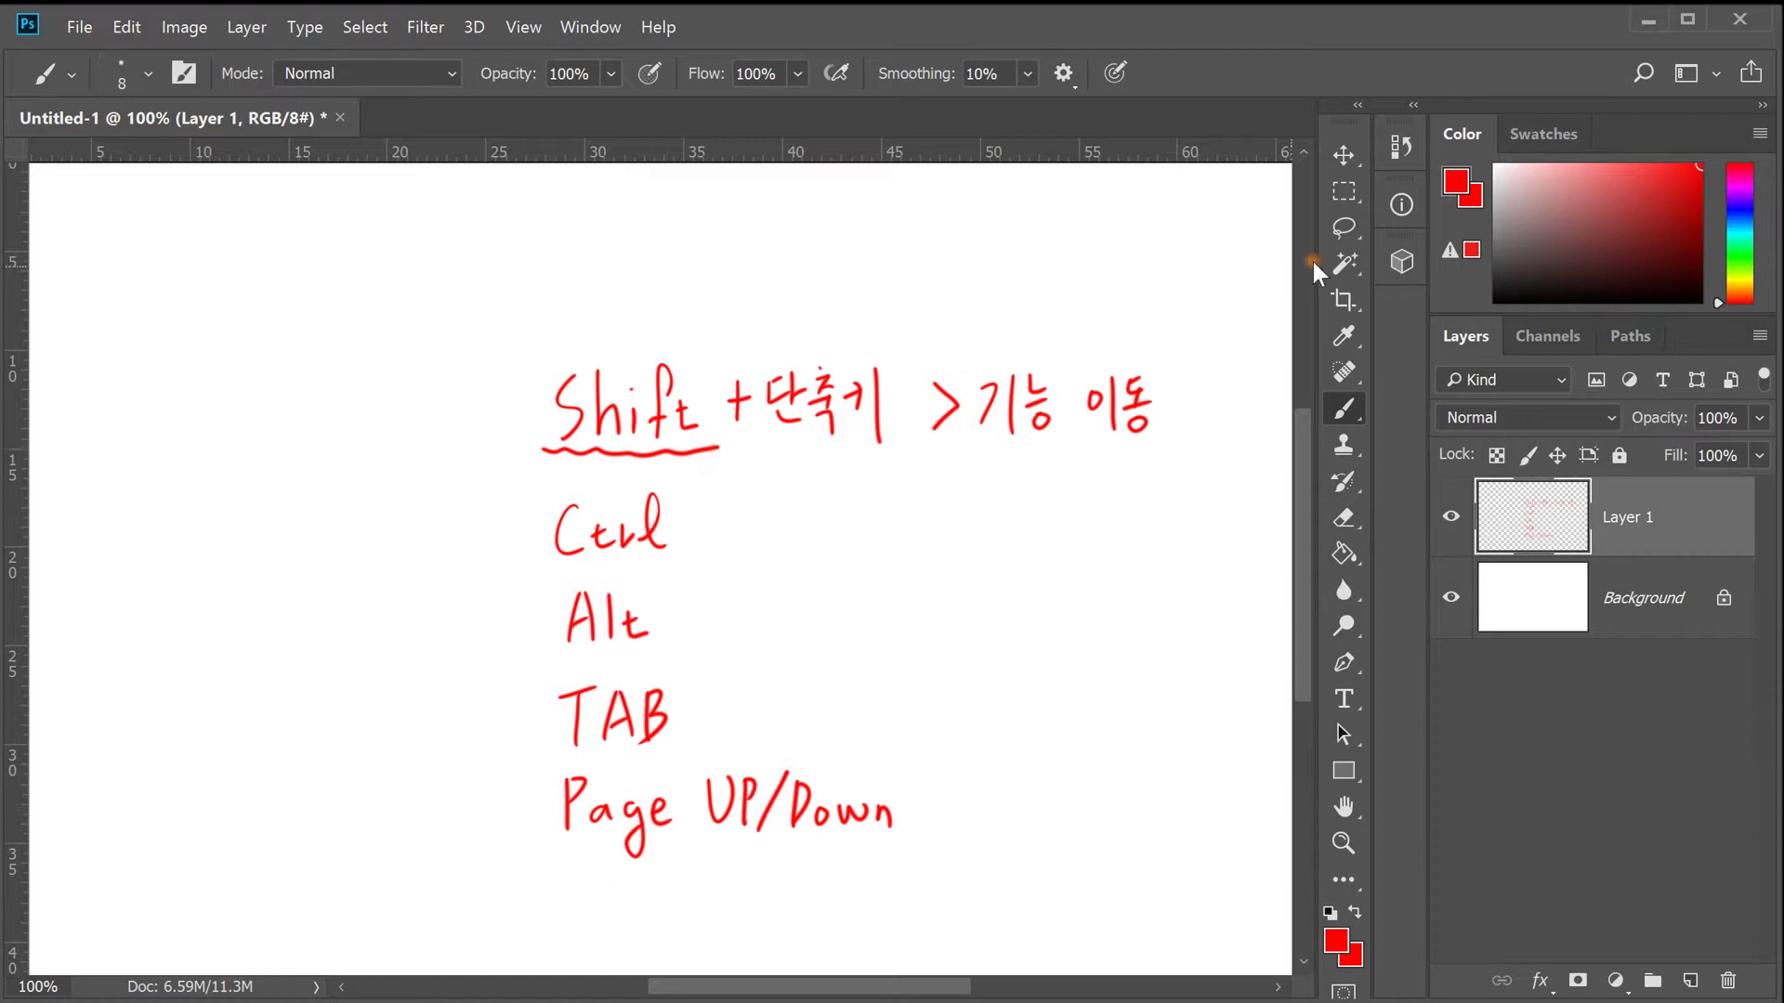
# - Lasso the four handwritten key names below "Shift", delete them, clear the selection, and return to the Brush Tool
pyautogui.click(1343, 228)
pyautogui.moveTo(1018, 630)
pyautogui.mouseDown()
pyautogui.moveTo(617, 465)
pyautogui.moveTo(597, 882)
pyautogui.moveTo(1075, 656)
pyautogui.mouseUp()
pyautogui.press('Delete')
pyautogui.hotkey('ctrl', 'd')
pyautogui.click(1344, 409)
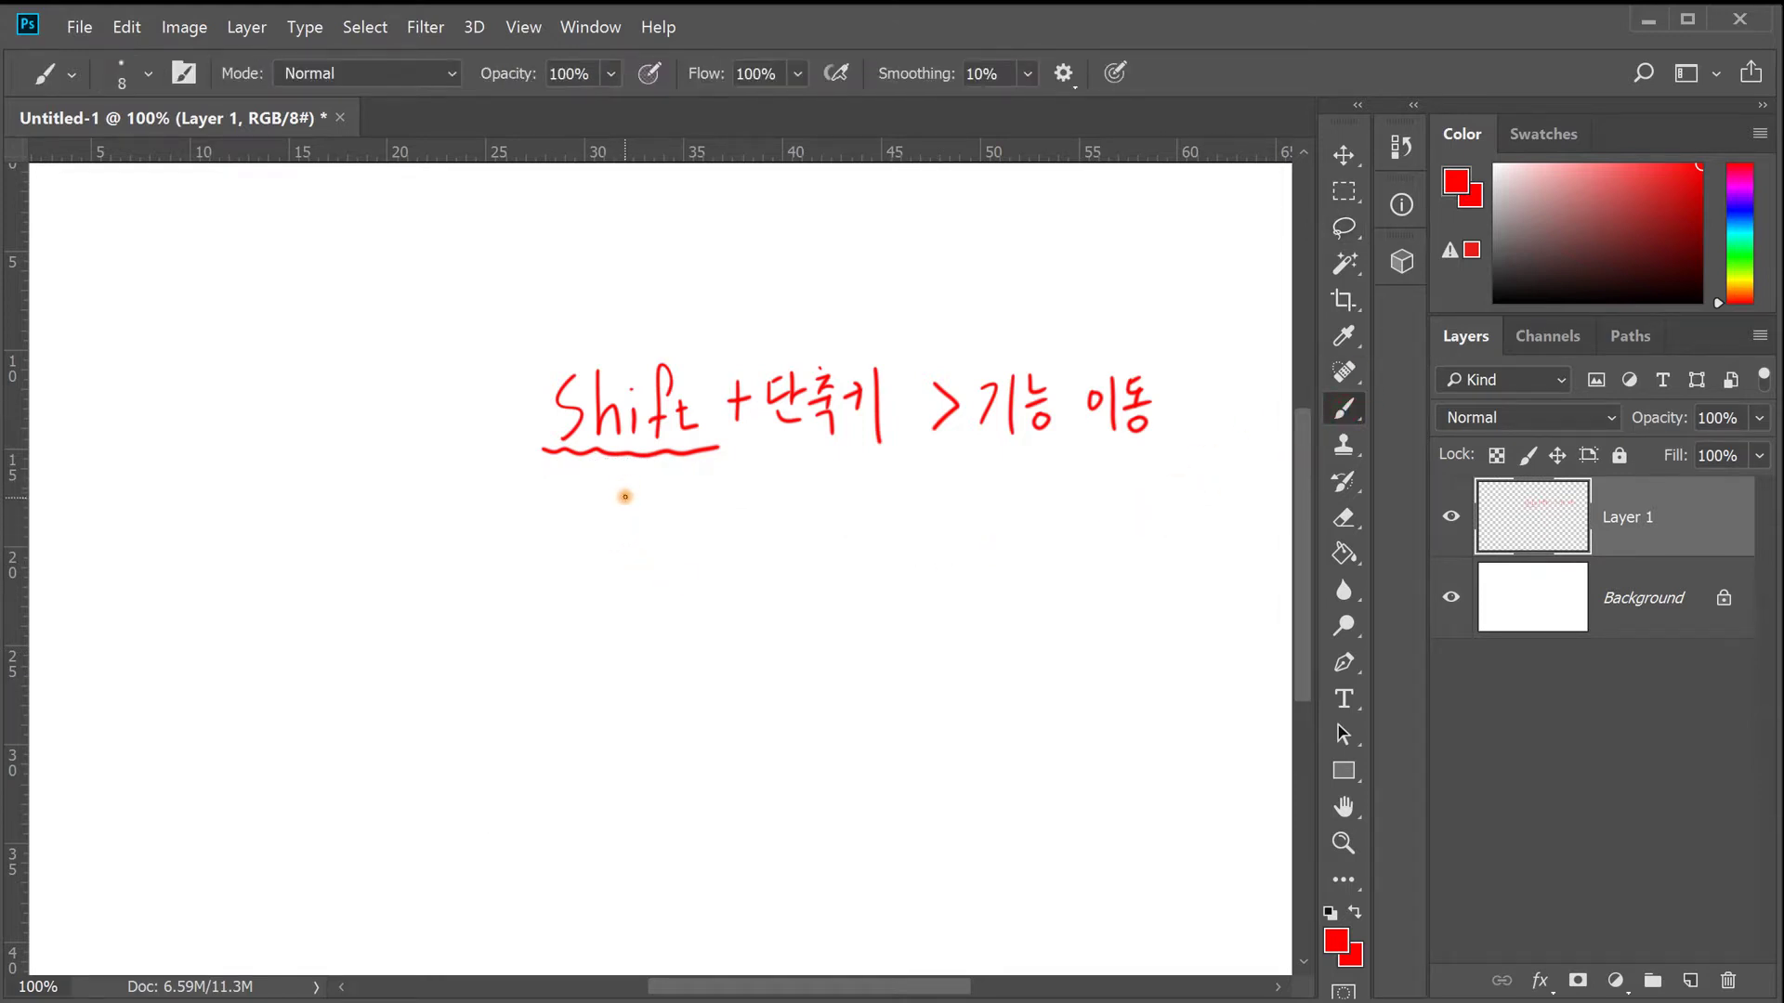
# - Brush an arrow from "Shift" to the handwritten note "밀어 내다.", then circle "단축키" and point it down to a handwritten "M"
pyautogui.moveTo(634, 455)
pyautogui.mouseDown()
pyautogui.moveTo(636, 509)
pyautogui.moveTo(699, 531)
pyautogui.moveTo(705, 556)
pyautogui.moveTo(749, 509)
pyautogui.moveTo(822, 502)
pyautogui.moveTo(856, 506)
pyautogui.moveTo(869, 553)
pyautogui.moveTo(884, 542)
pyautogui.mouseUp()
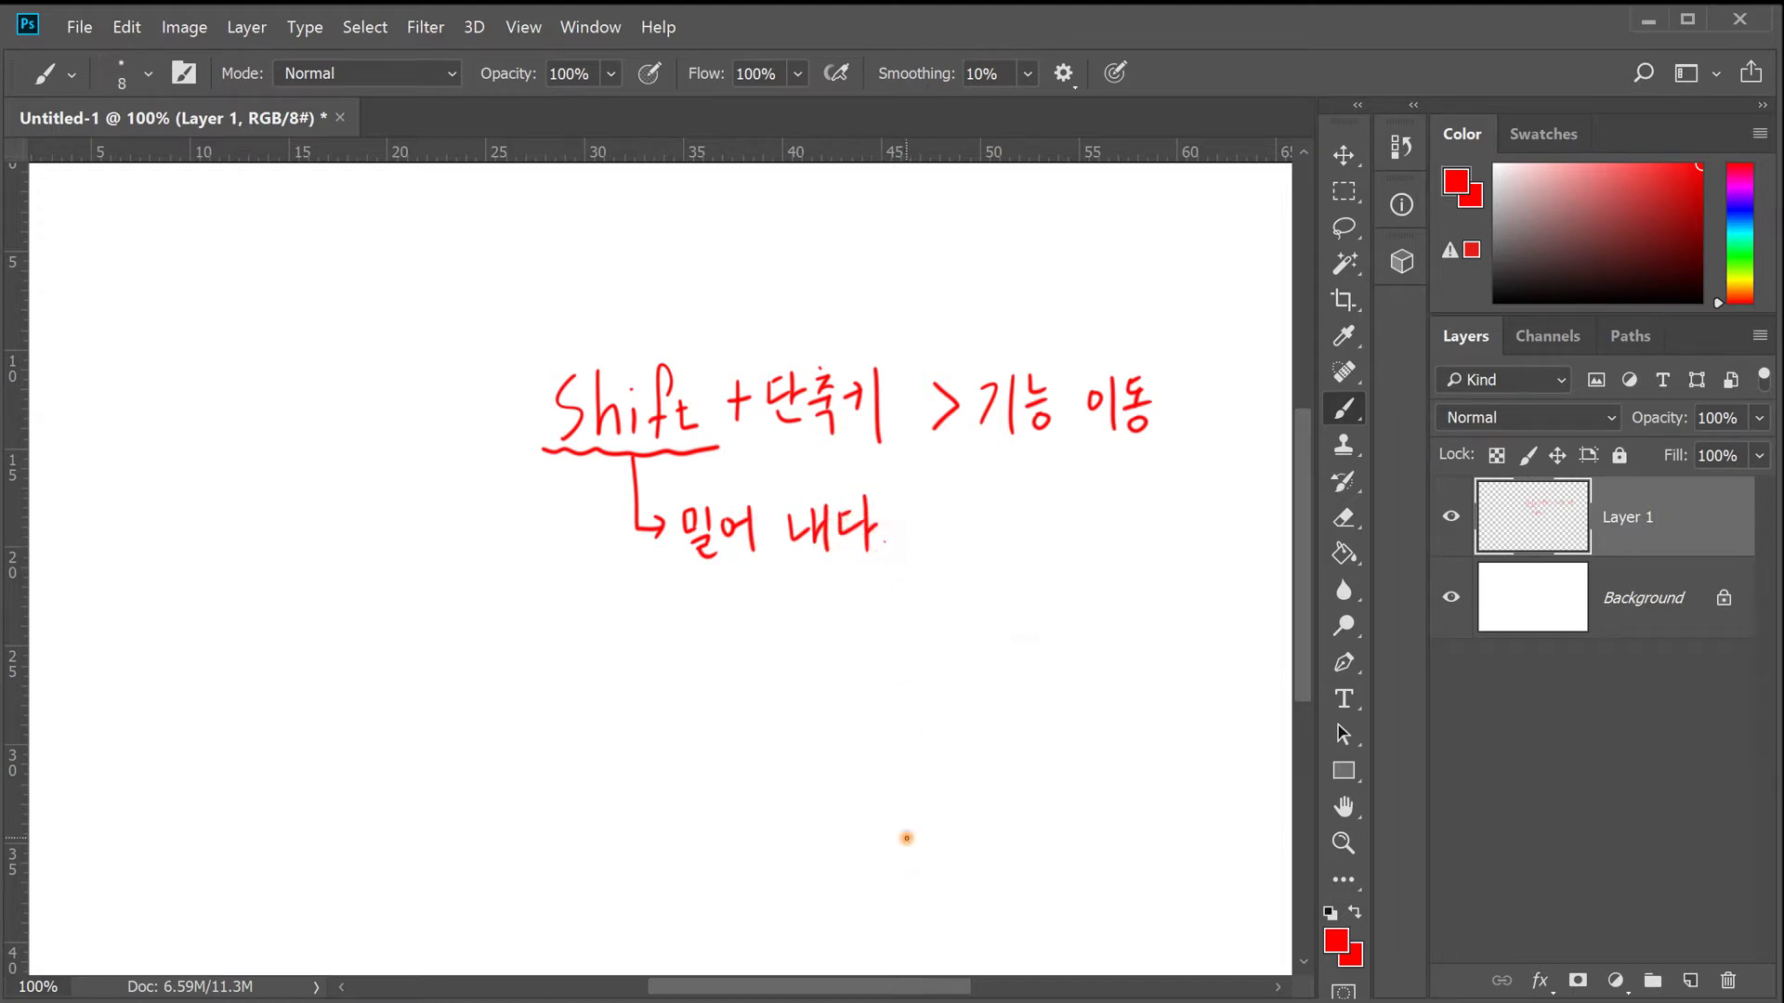
pyautogui.moveTo(797, 449)
pyautogui.mouseDown()
pyautogui.moveTo(898, 372)
pyautogui.moveTo(765, 382)
pyautogui.moveTo(838, 445)
pyautogui.moveTo(826, 609)
pyautogui.mouseUp()
pyautogui.moveTo(791, 693)
pyautogui.mouseDown()
pyautogui.moveTo(822, 653)
pyautogui.moveTo(835, 693)
pyautogui.mouseUp()
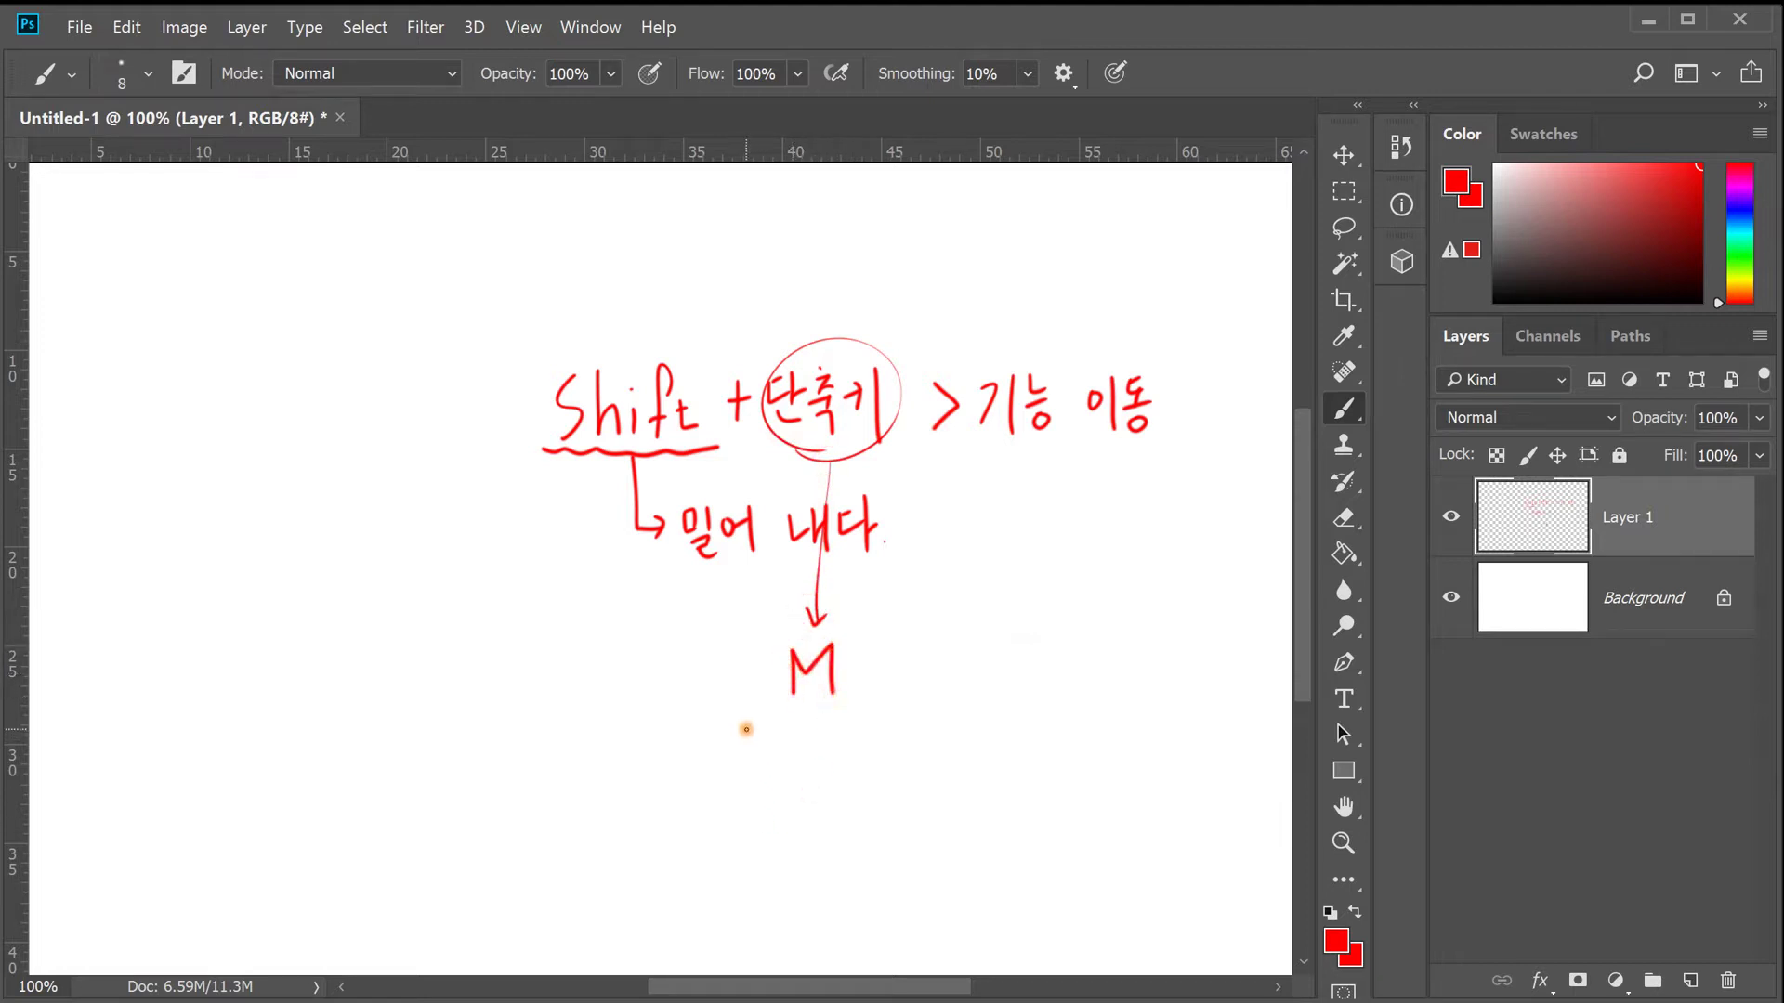
# - Draw a dotted rectangle, a ">" sign and a dotted circle under the "M", with an arrow looping back to the rectangle
pyautogui.moveTo(746, 729)
pyautogui.mouseDown()
pyautogui.moveTo(747, 798)
pyautogui.moveTo(823, 798)
pyautogui.mouseUp()
pyautogui.moveTo(749, 722)
pyautogui.mouseDown()
pyautogui.moveTo(832, 722)
pyautogui.moveTo(840, 791)
pyautogui.mouseUp()
pyautogui.moveTo(935, 725)
pyautogui.mouseDown()
pyautogui.moveTo(897, 733)
pyautogui.moveTo(890, 770)
pyautogui.moveTo(917, 796)
pyautogui.moveTo(971, 759)
pyautogui.moveTo(957, 730)
pyautogui.mouseUp()
pyautogui.moveTo(849, 740)
pyautogui.mouseDown()
pyautogui.moveTo(873, 761)
pyautogui.moveTo(845, 791)
pyautogui.mouseUp()
pyautogui.moveTo(980, 762)
pyautogui.mouseDown()
pyautogui.moveTo(1002, 840)
pyautogui.moveTo(750, 874)
pyautogui.moveTo(688, 822)
pyautogui.moveTo(685, 744)
pyautogui.moveTo(709, 772)
pyautogui.mouseUp()
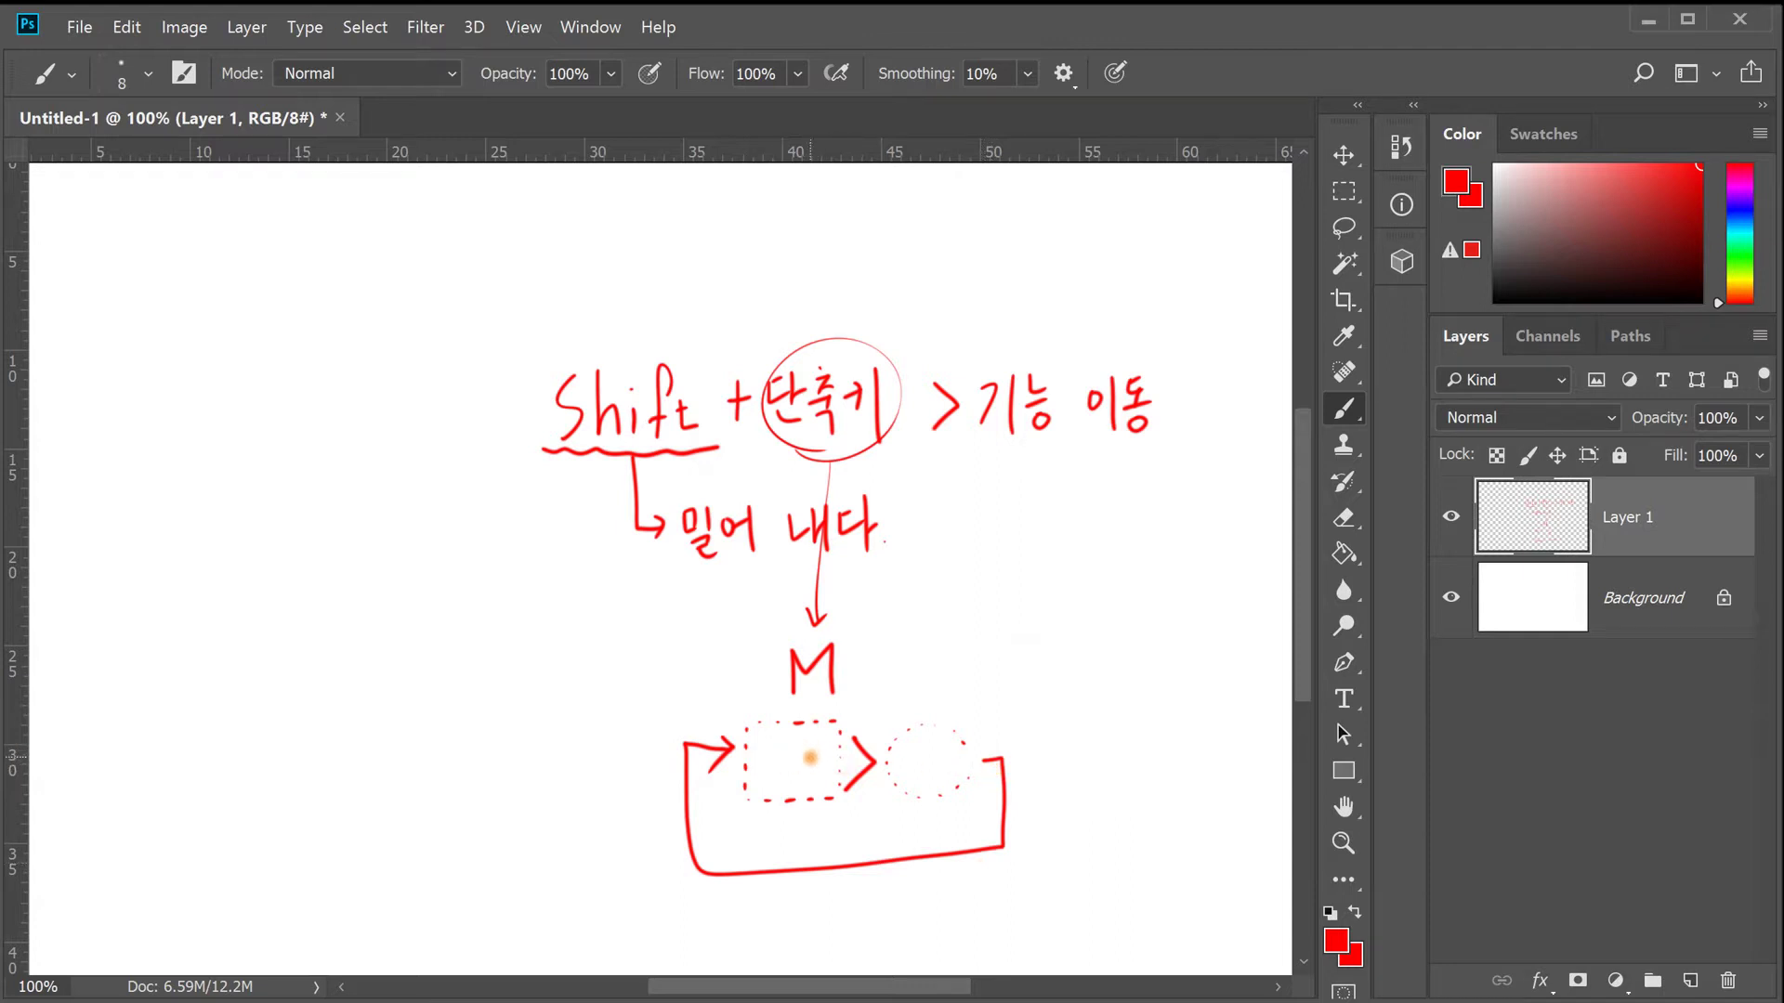
# - Circle "이동" and underline both "기능 이동" and "밀어 내다." with the brush
pyautogui.moveTo(975, 444)
pyautogui.mouseDown()
pyautogui.moveTo(1142, 444)
pyautogui.moveTo(1094, 367)
pyautogui.moveTo(1119, 448)
pyautogui.mouseUp()
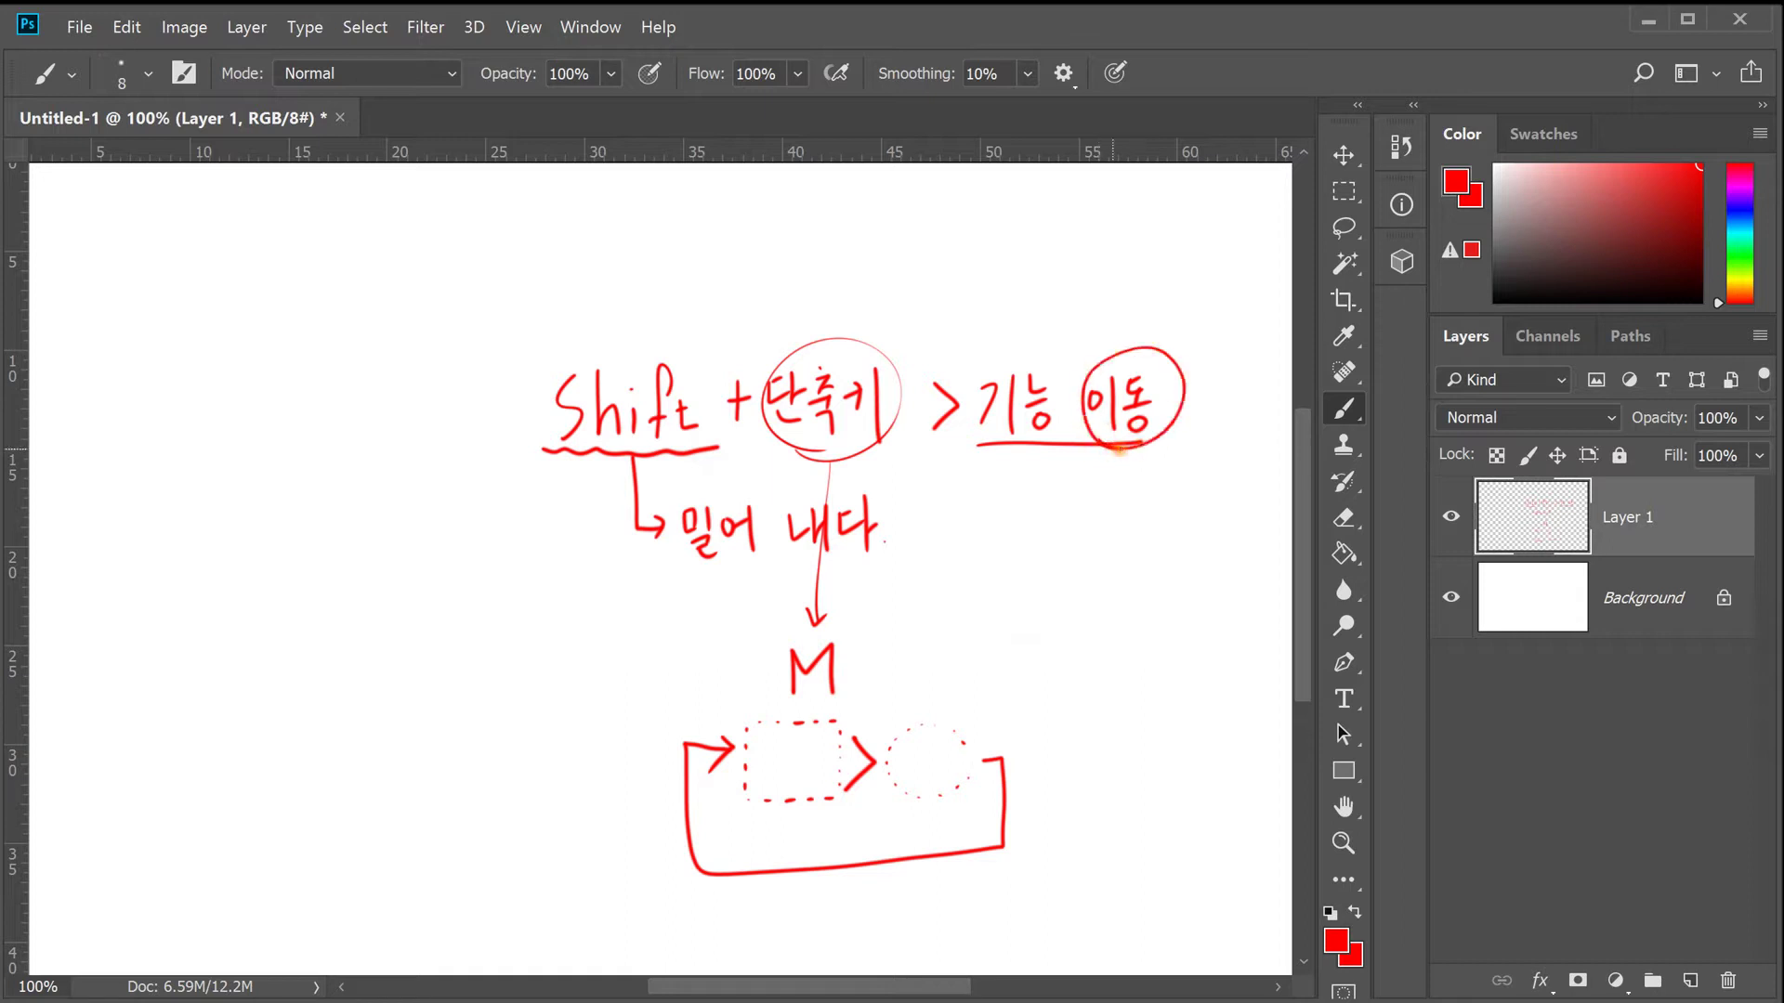
pyautogui.moveTo(691, 572); pyautogui.dragTo(887, 561)
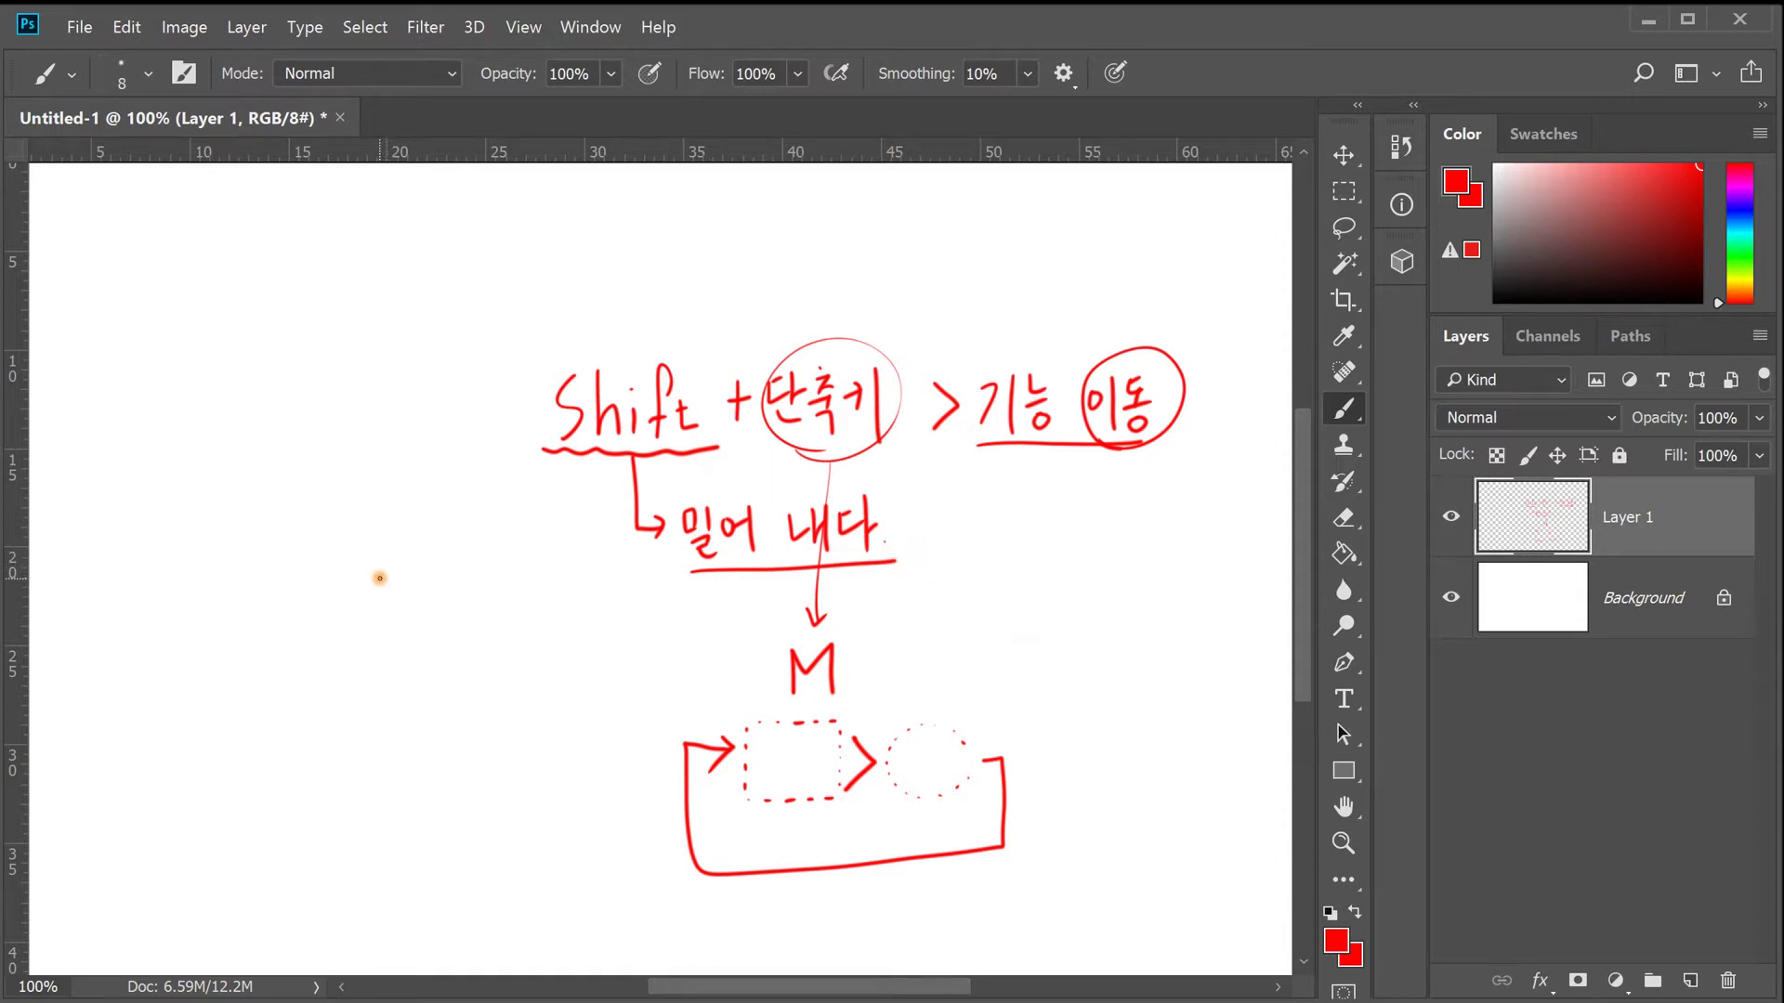
# - Select and clear a rectangle with the Rectangular Marquee, then switch to the Elliptical Marquee and select ellipses beside the notes
pyautogui.press('m')
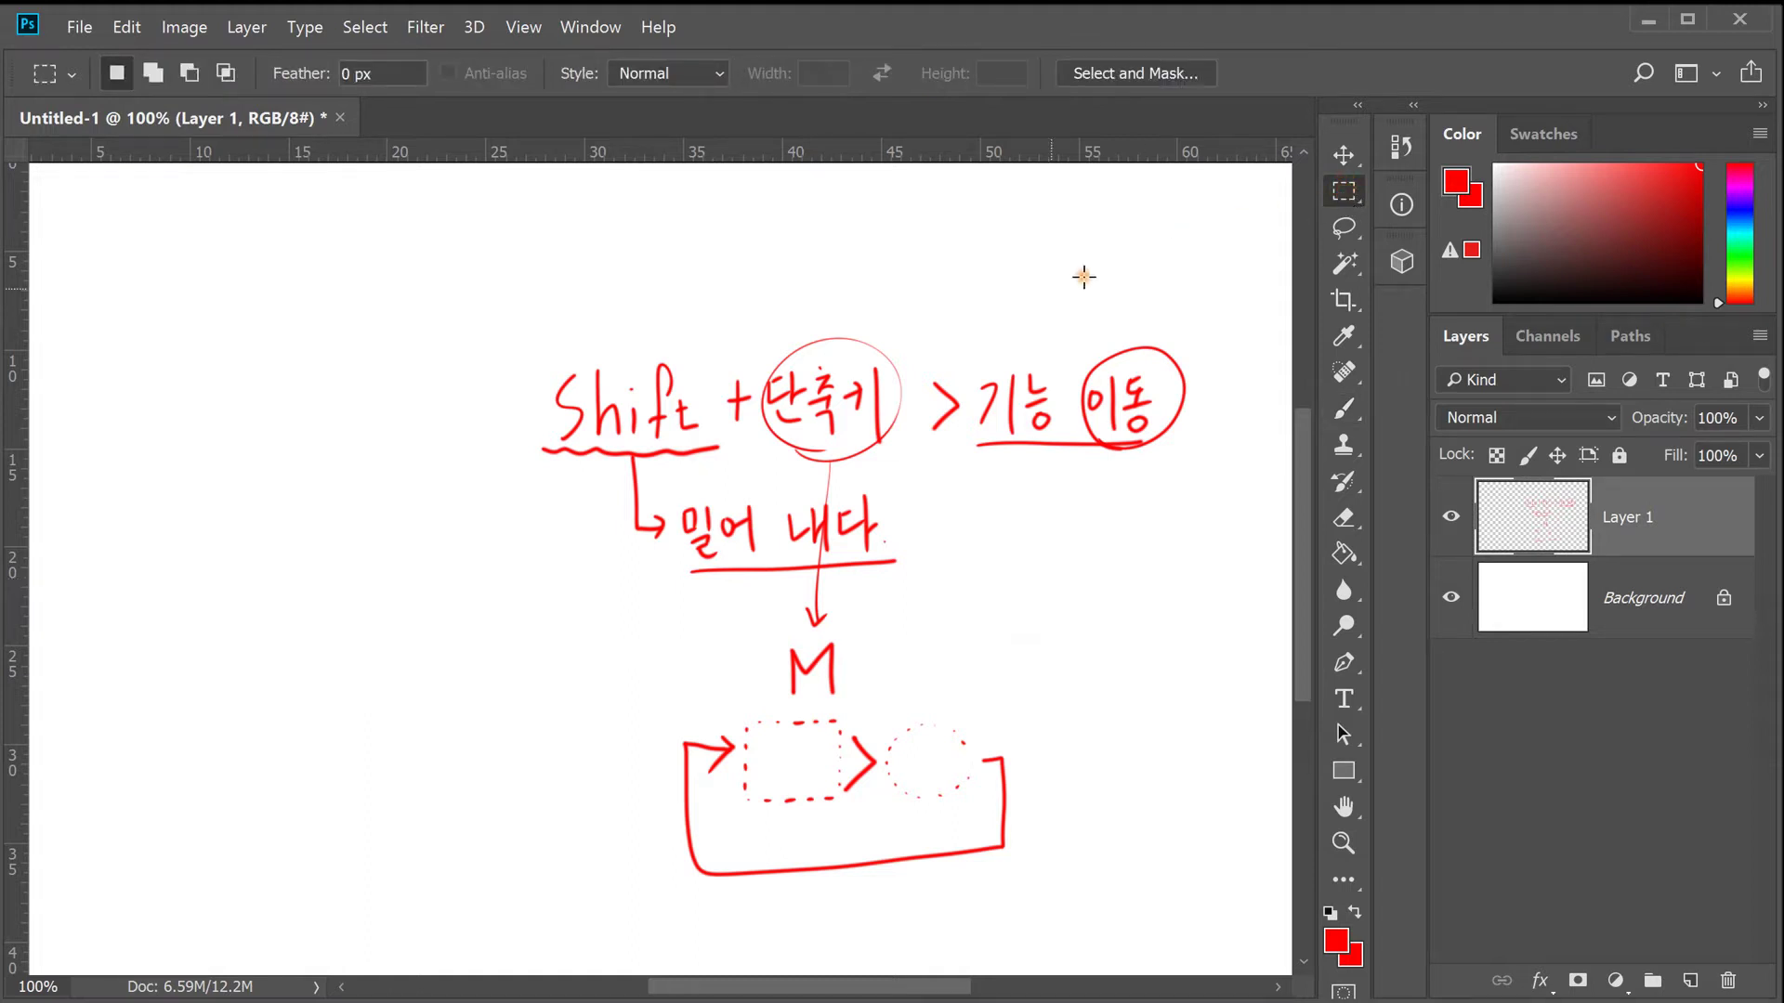
pyautogui.moveTo(257, 468); pyautogui.dragTo(502, 649)
pyautogui.click(273, 661)
pyautogui.hotkey('shift', 'm')
pyautogui.moveTo(380, 429); pyautogui.dragTo(550, 578)
pyautogui.moveTo(371, 632); pyautogui.dragTo(602, 775)
# - Clear the selection, return from the Lasso to the Elliptical Marquee to select an ellipse, then select a rectangle with the Rectangular Marquee
pyautogui.click(1347, 221)
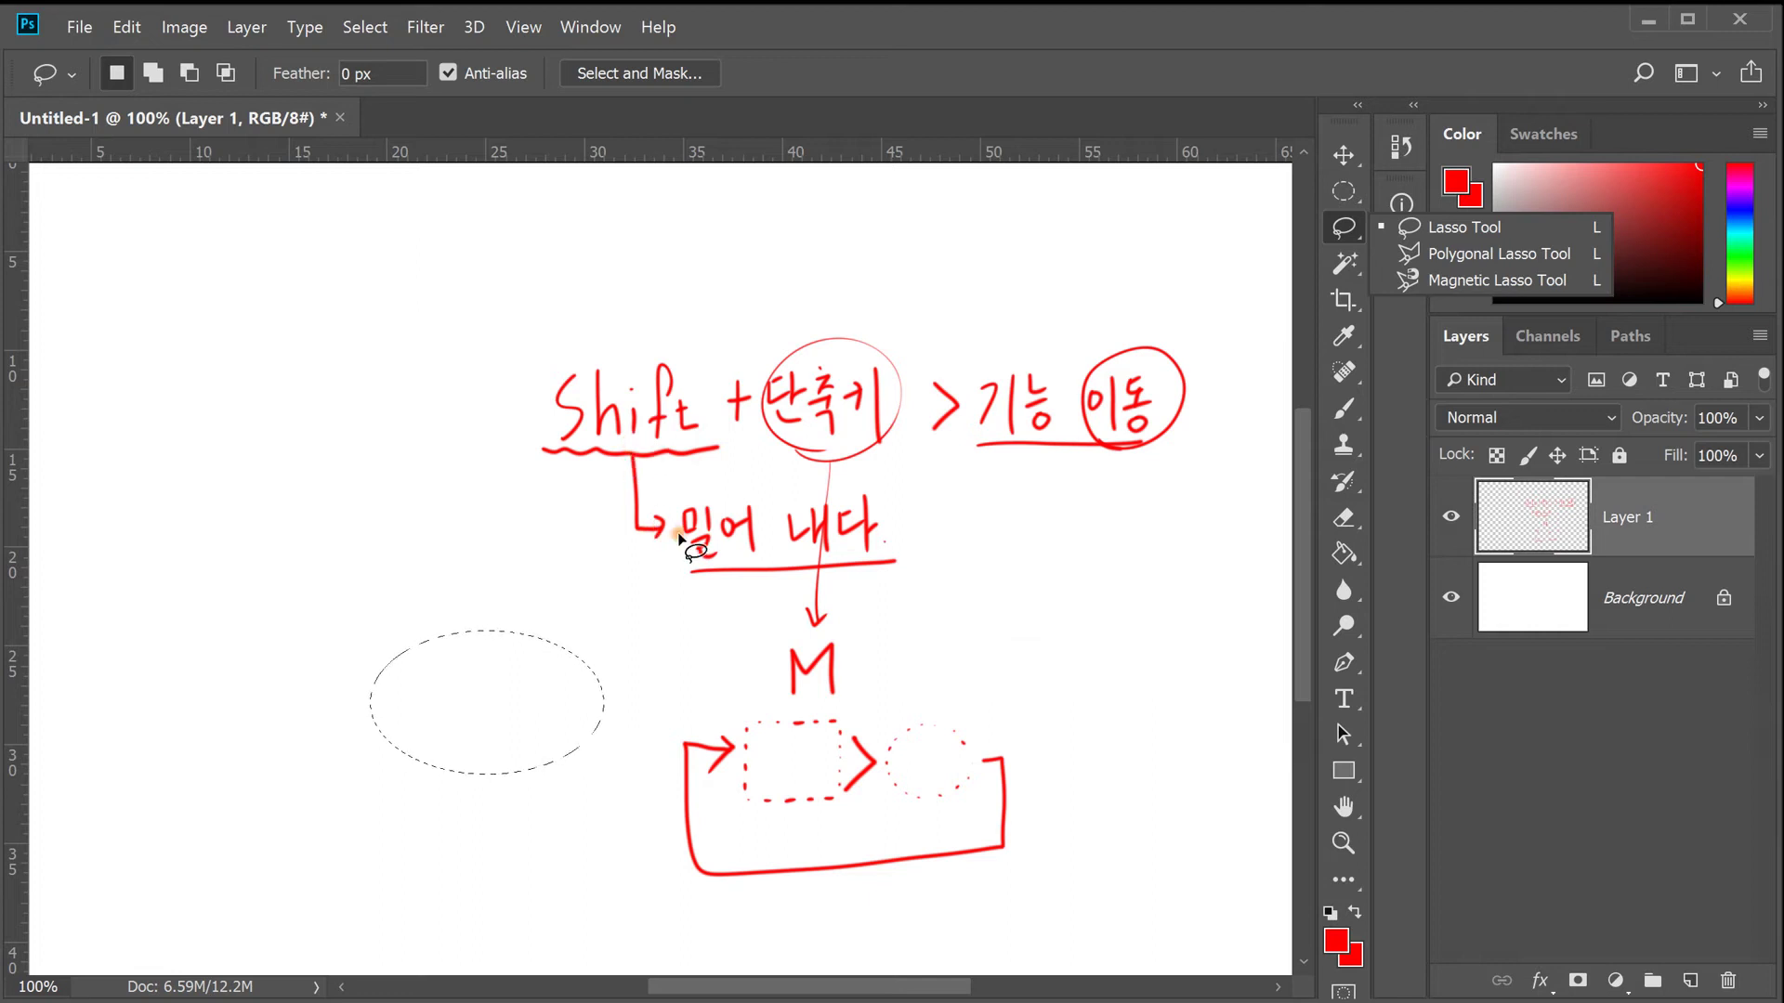
pyautogui.click(948, 523)
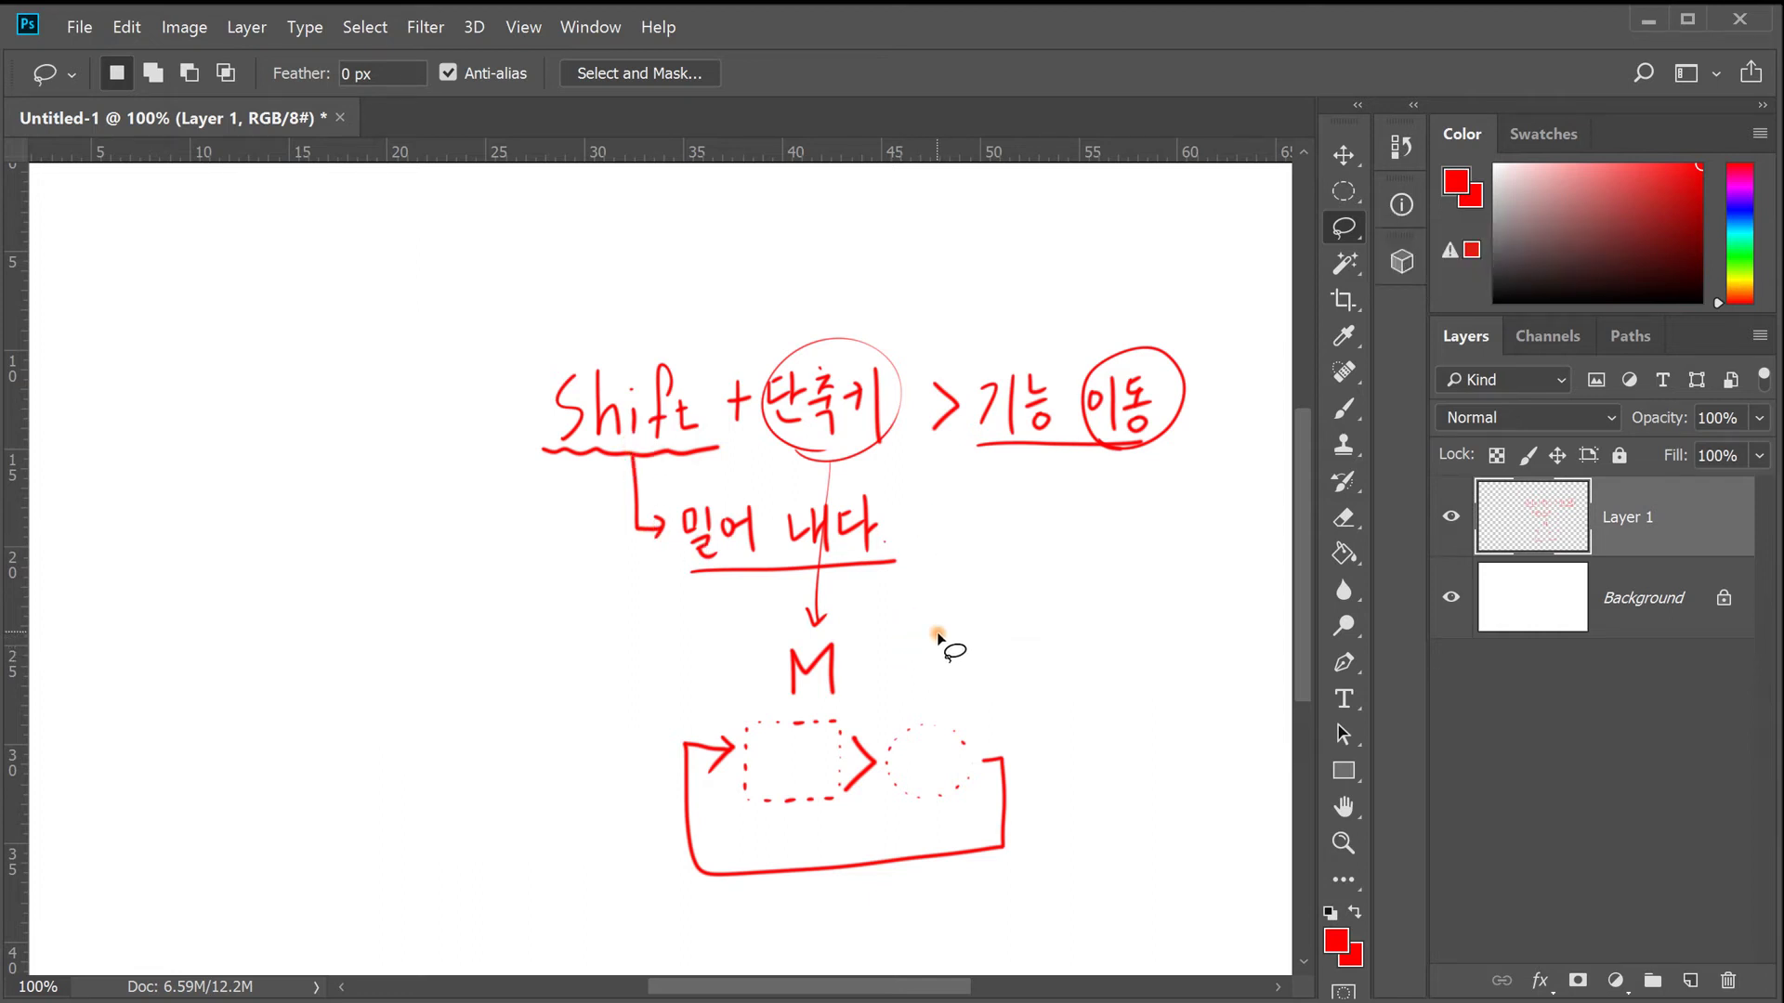
pyautogui.press('m')
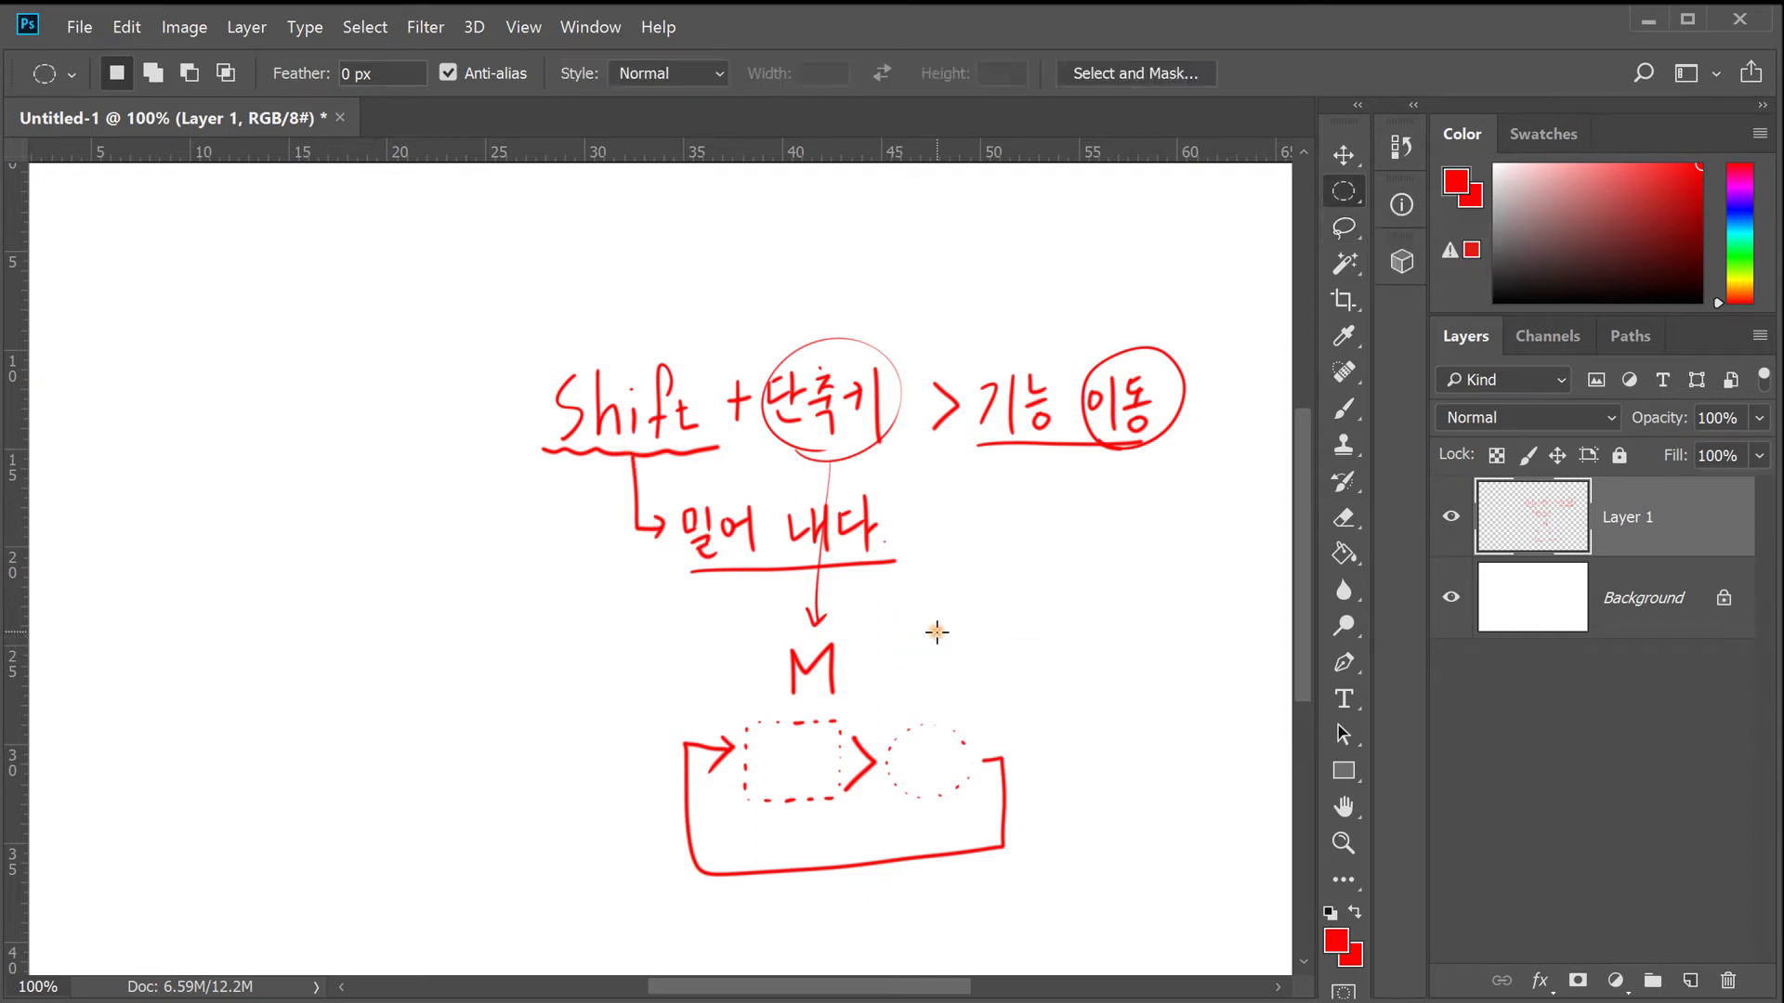
pyautogui.moveTo(212, 298); pyautogui.dragTo(429, 426)
pyautogui.hotkey('shift', 'm')
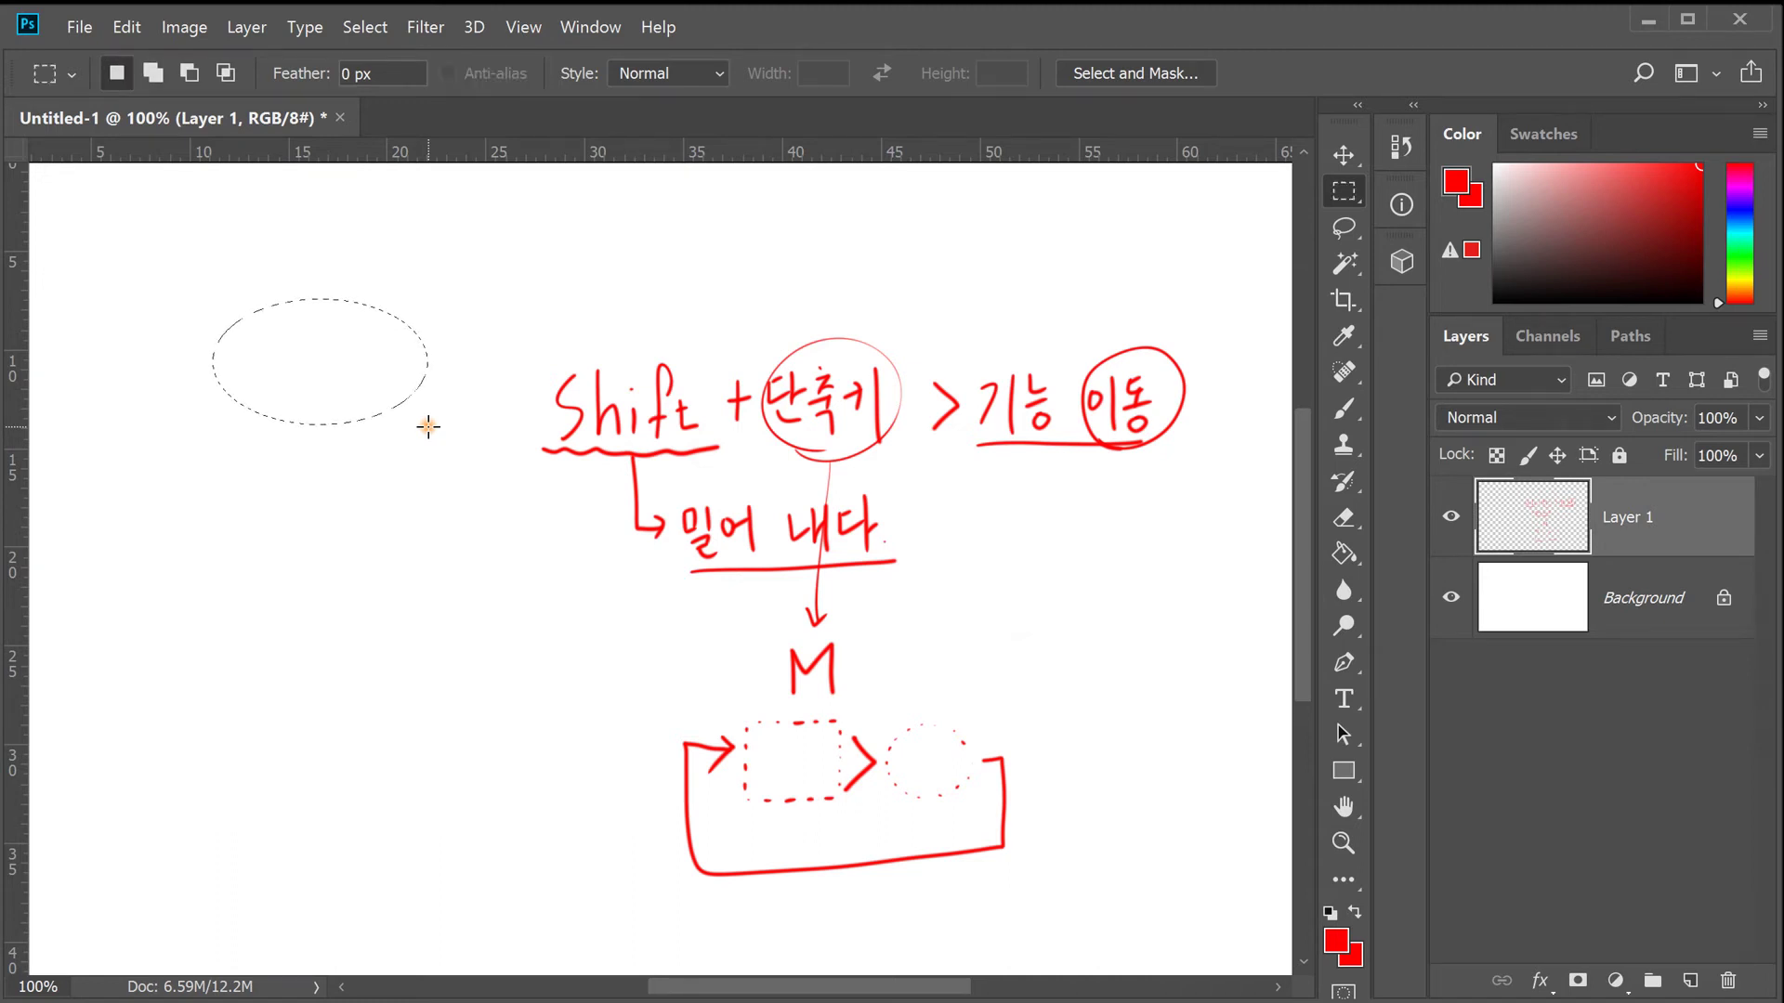
pyautogui.moveTo(289, 460); pyautogui.dragTo(516, 564)
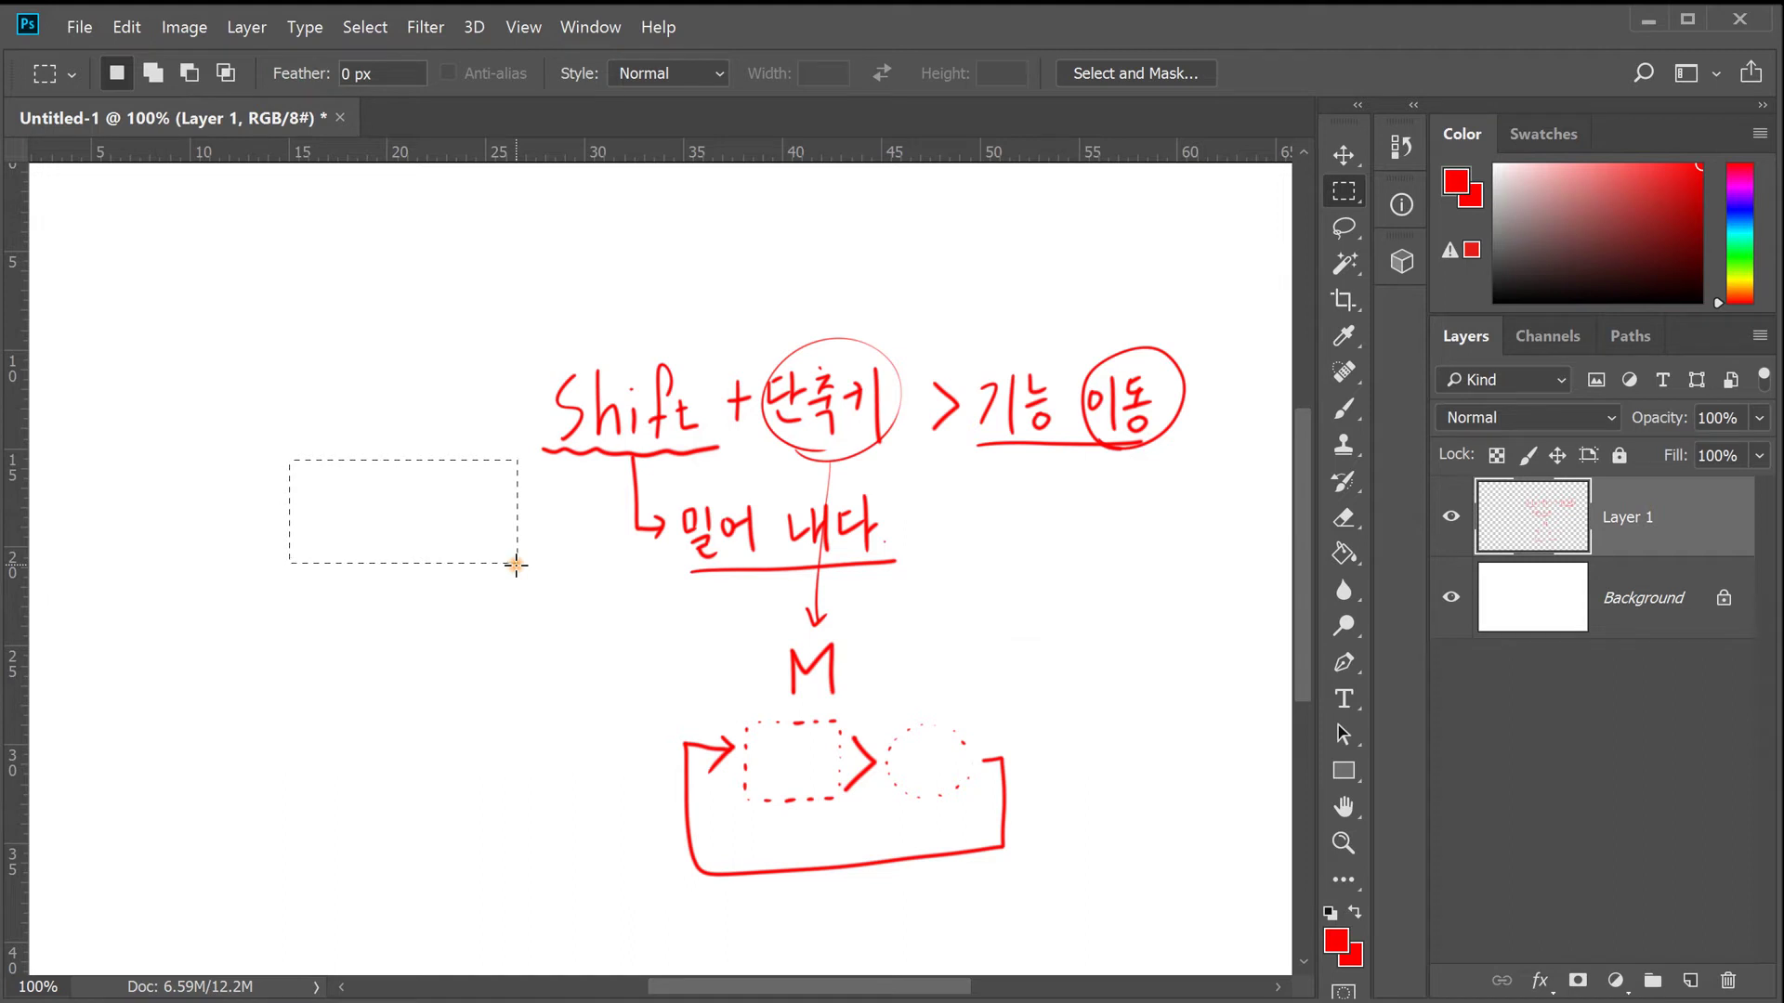
# - Select a freehand bottle-shaped area beside the notes with the Lasso Tool, and show the tools grouped with it
pyautogui.click(1343, 227)
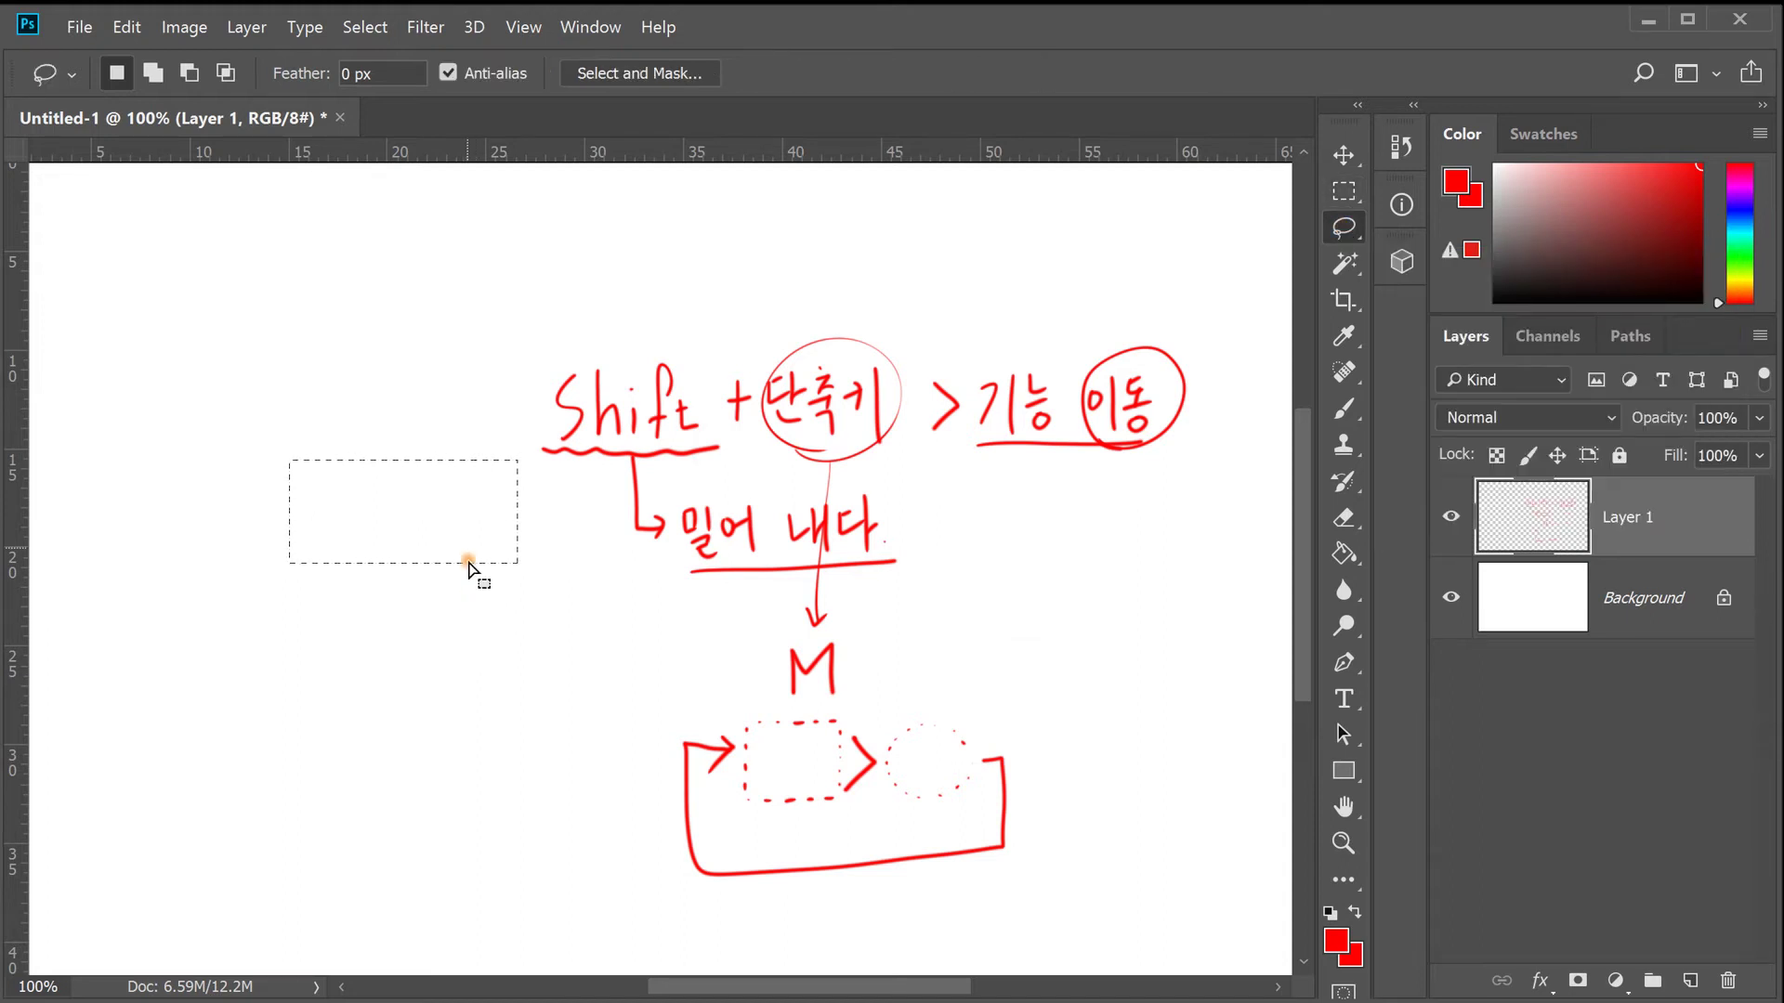
pyautogui.moveTo(435, 357)
pyautogui.mouseDown()
pyautogui.moveTo(295, 410)
pyautogui.moveTo(301, 576)
pyautogui.moveTo(243, 721)
pyautogui.moveTo(379, 803)
pyautogui.moveTo(475, 697)
pyautogui.moveTo(450, 502)
pyautogui.mouseUp()
pyautogui.moveTo(413, 399); pyautogui.dragTo(415, 398)
pyautogui.click(1347, 226)
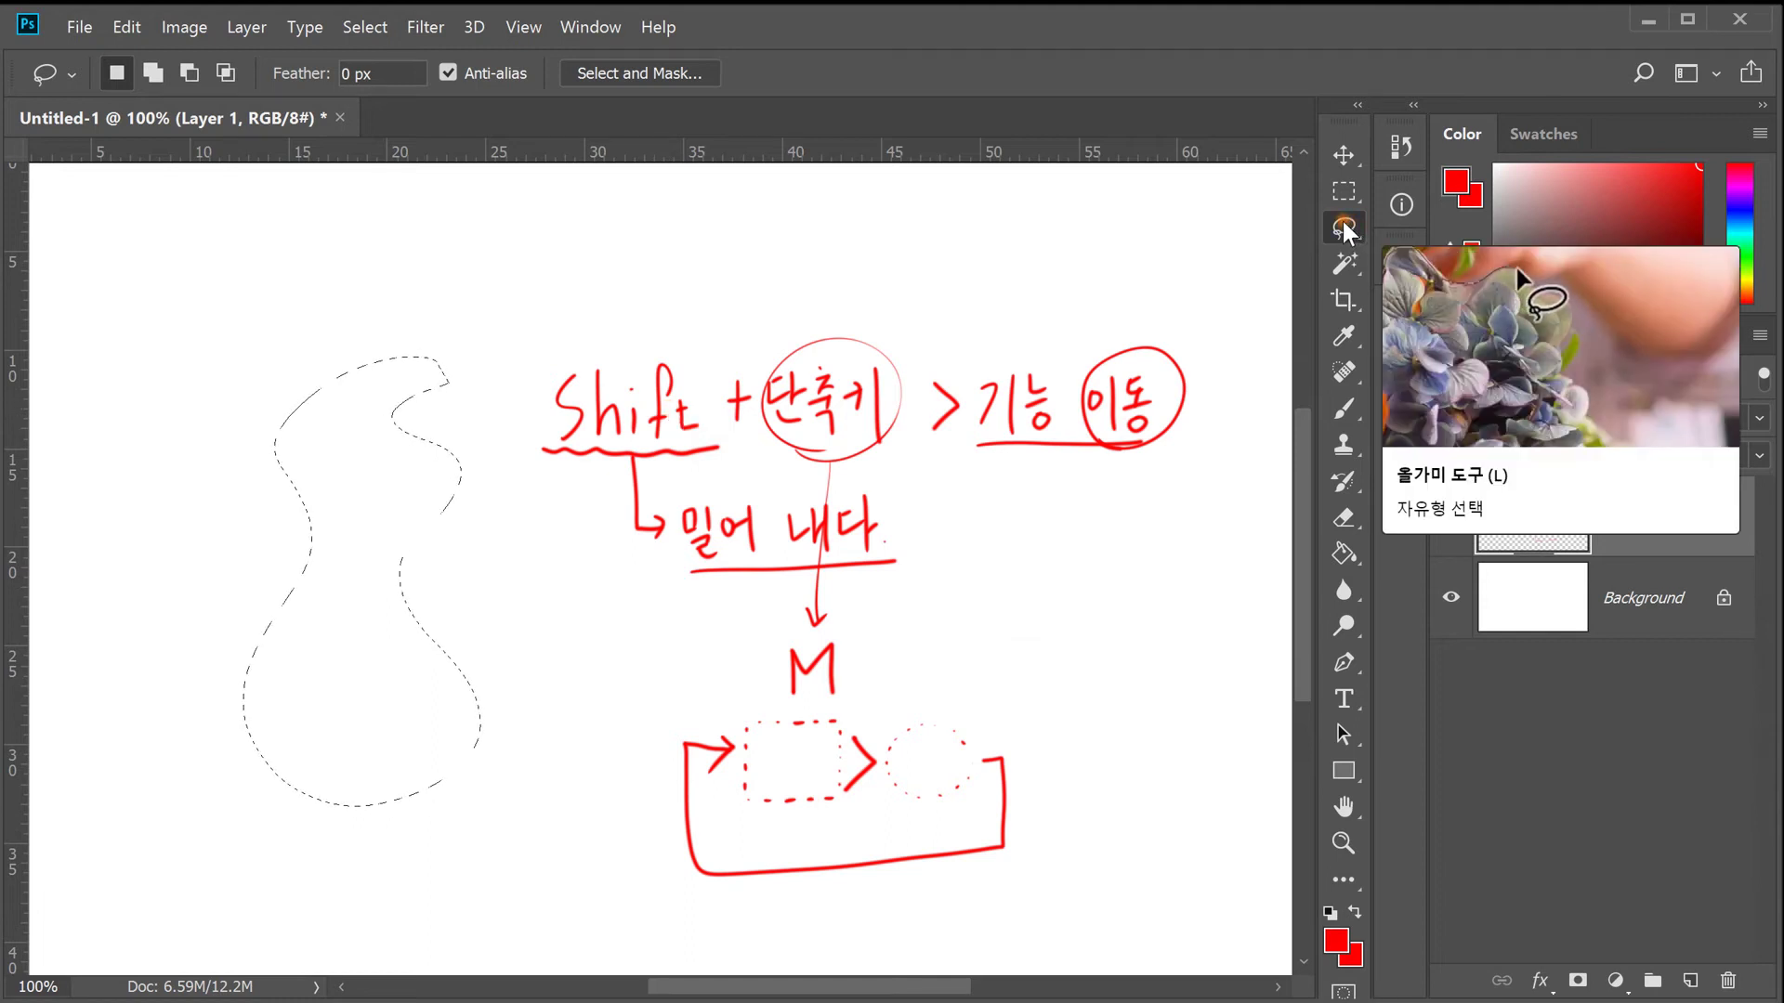
pyautogui.rightClick(1347, 226)
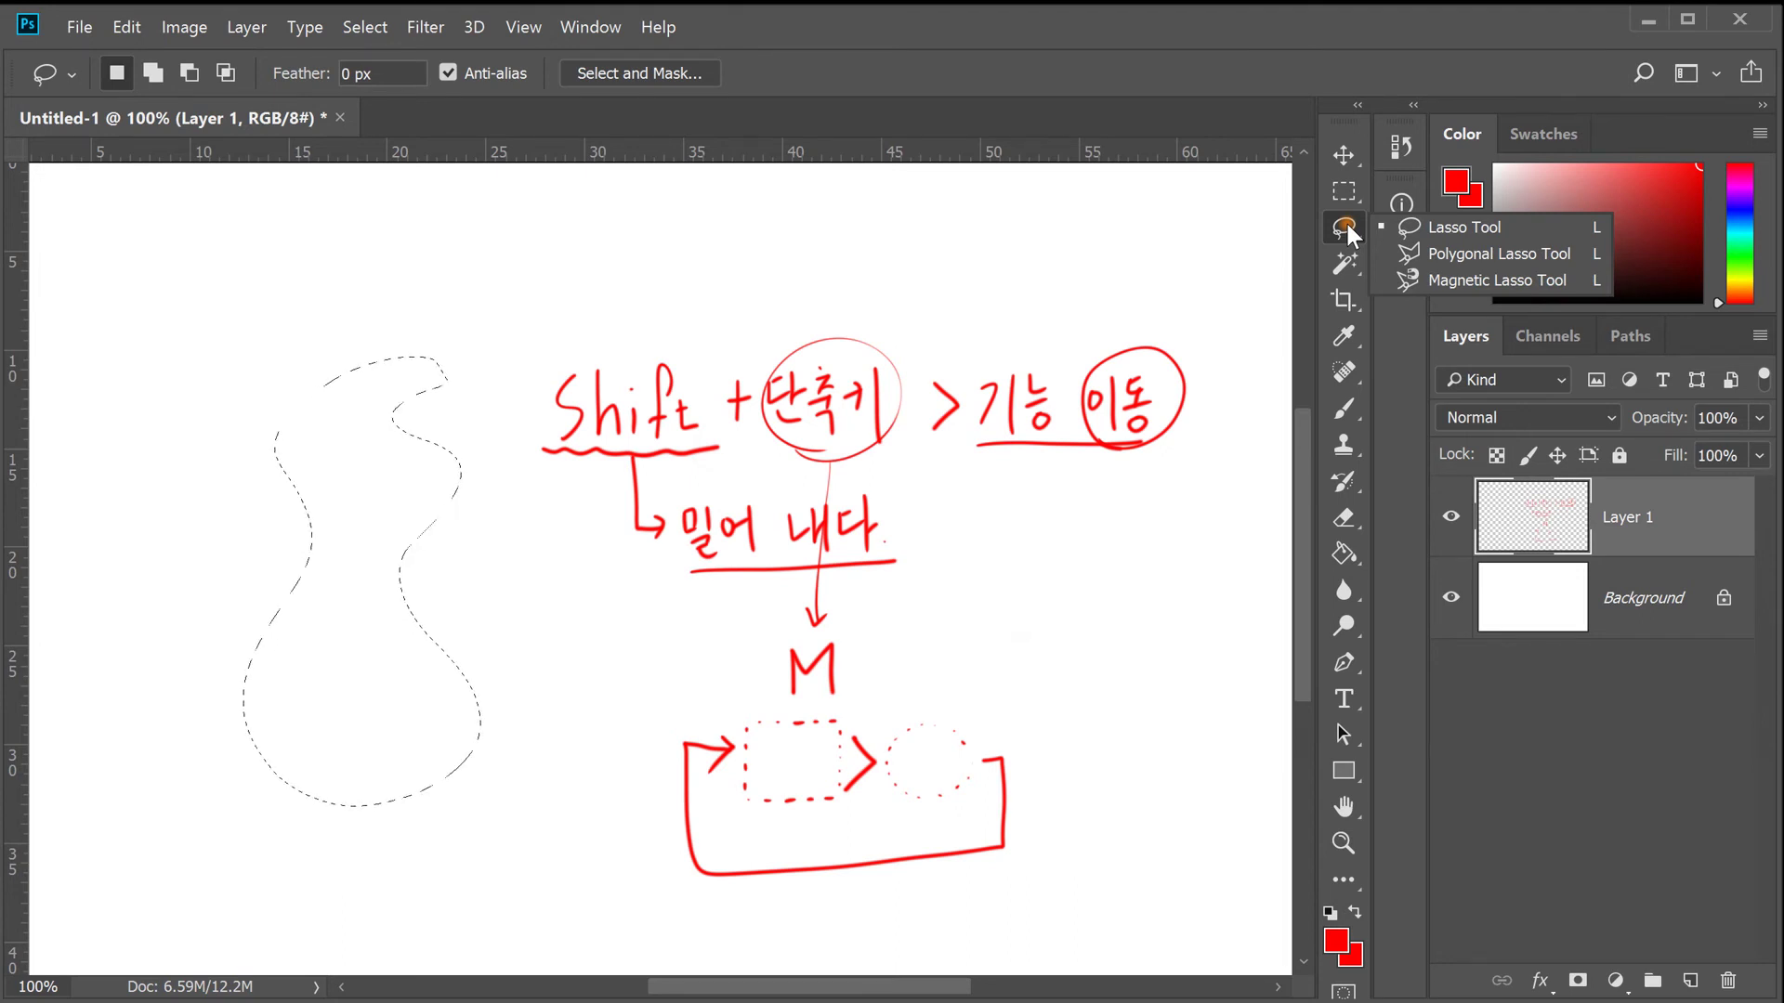
# - Select and clear a tall rectangle with the Rectangular Marquee, then select a curved freehand area with the Lasso Tool
pyautogui.click(1343, 192)
pyautogui.click(592, 599)
pyautogui.moveTo(293, 344); pyautogui.dragTo(353, 680)
pyautogui.click(361, 671)
pyautogui.press('l')
pyautogui.moveTo(256, 351)
pyautogui.mouseDown()
pyautogui.moveTo(177, 683)
pyautogui.moveTo(312, 366)
pyautogui.mouseUp()
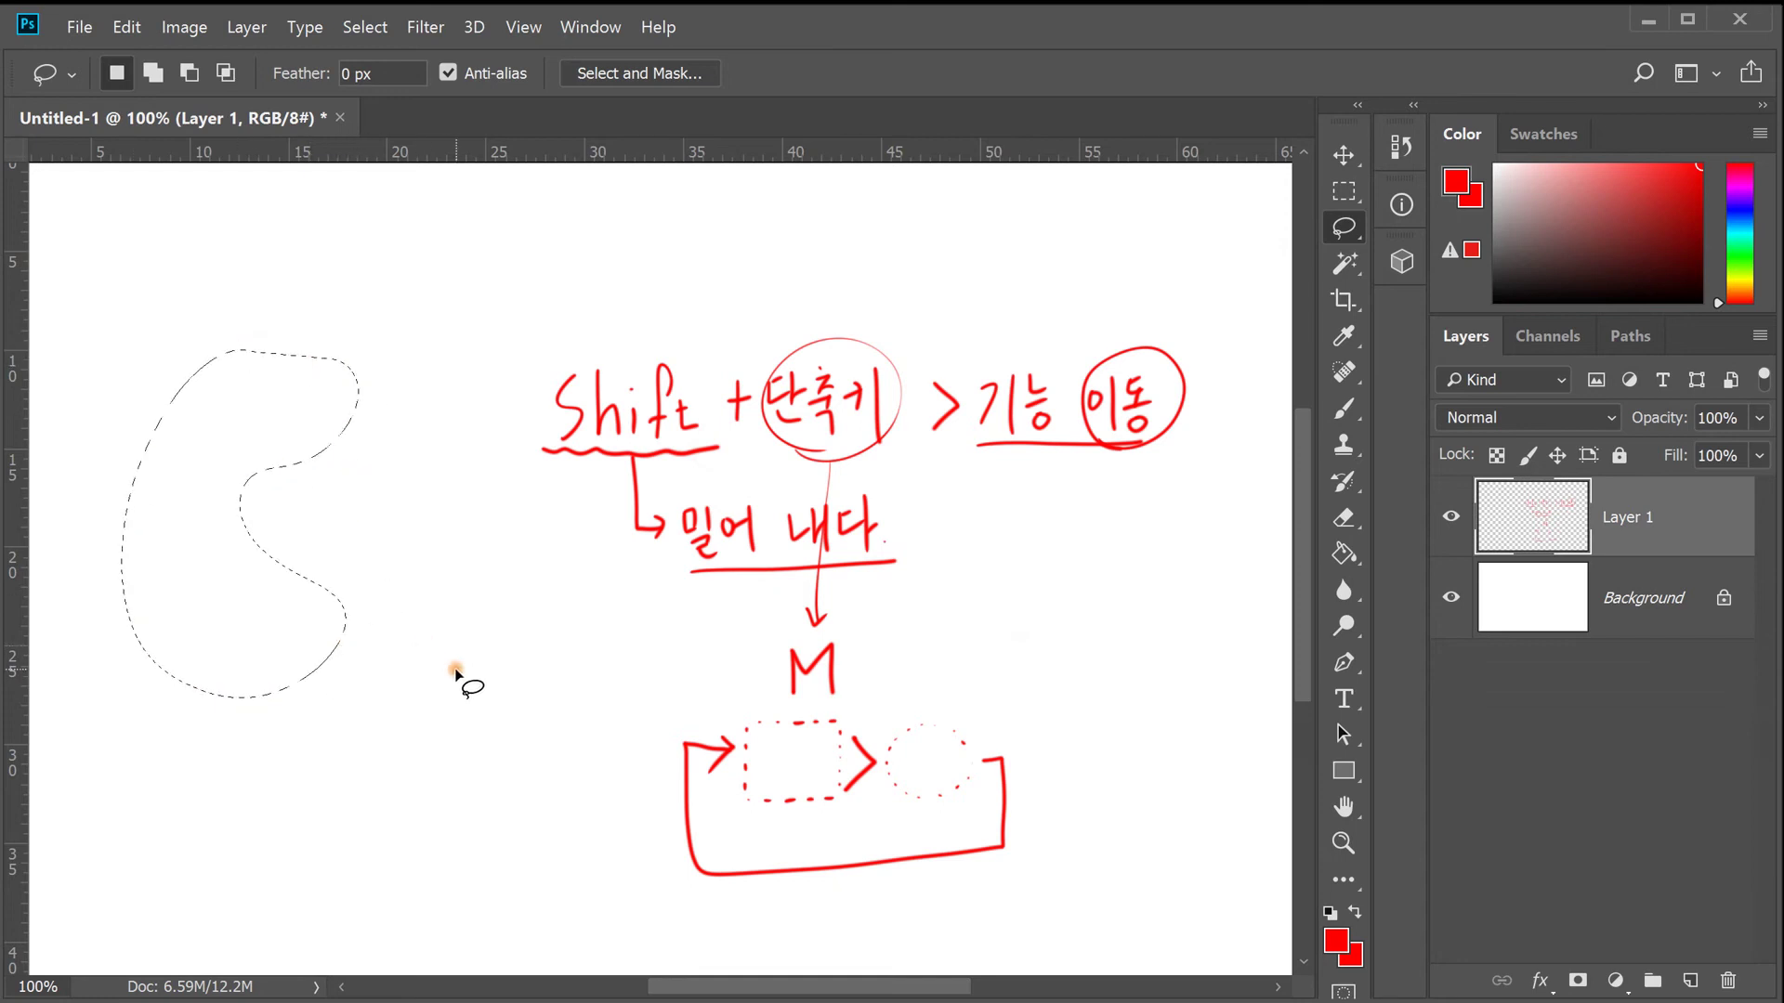
# - Switch to the Polygonal Lasso Tool and select a six-cornered, straight-edged area to the left of the notes
pyautogui.hotkey('shift', 'l')
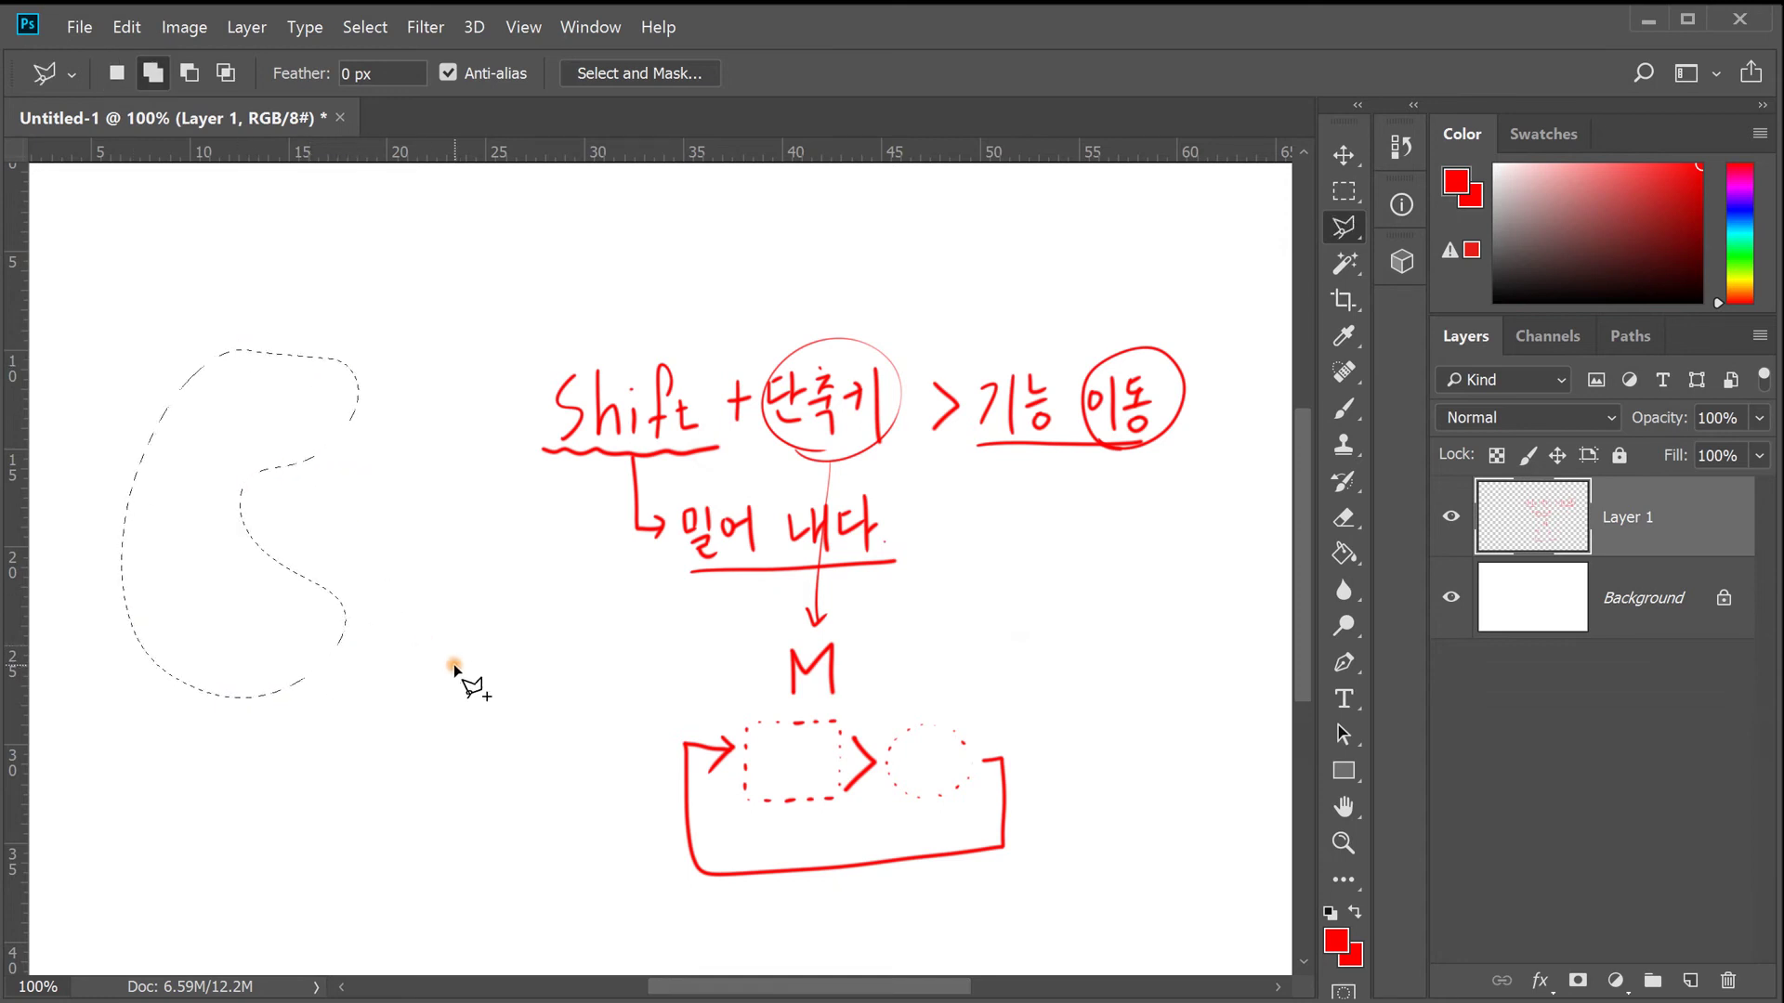
pyautogui.click(424, 474)
pyautogui.click(327, 511)
pyautogui.click(293, 692)
pyautogui.click(488, 693)
pyautogui.click(427, 604)
pyautogui.doubleClick(488, 536)
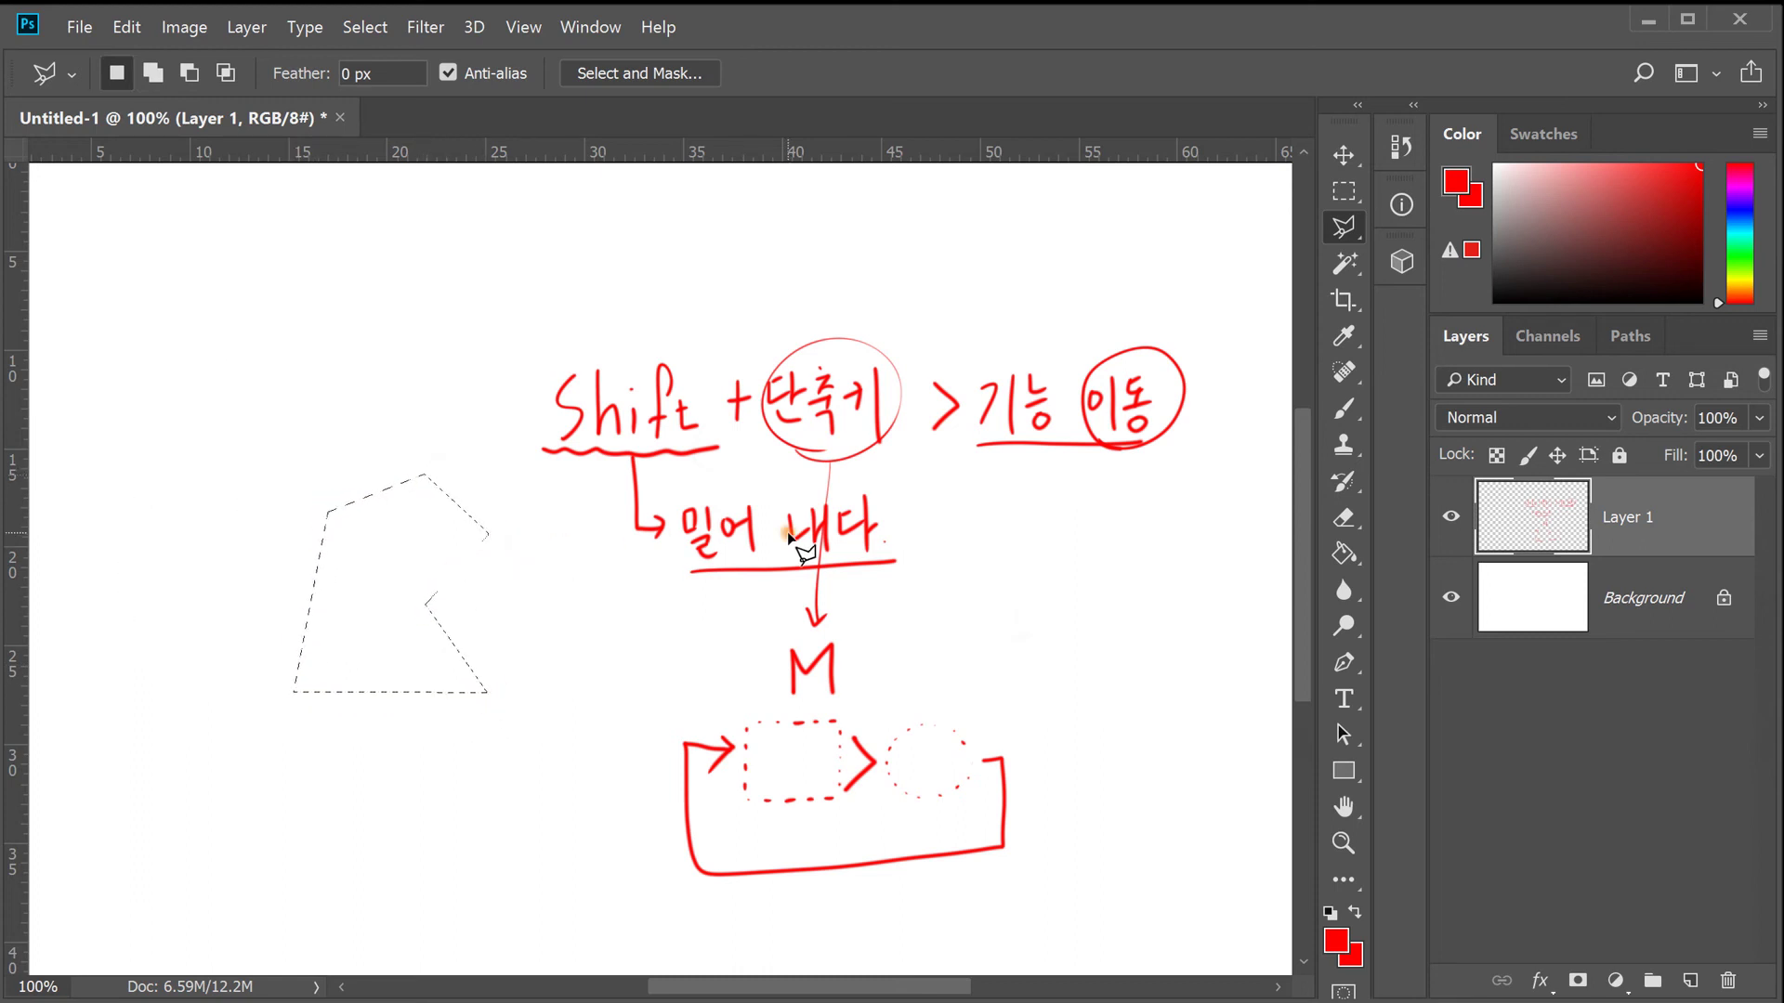
# - Switch to the Magnetic Lasso Tool, trace from the handwritten "S" down to "밀어", and discard the path
pyautogui.press('shift')
pyautogui.hotkey('shift', 'l')
pyautogui.click(567, 377)
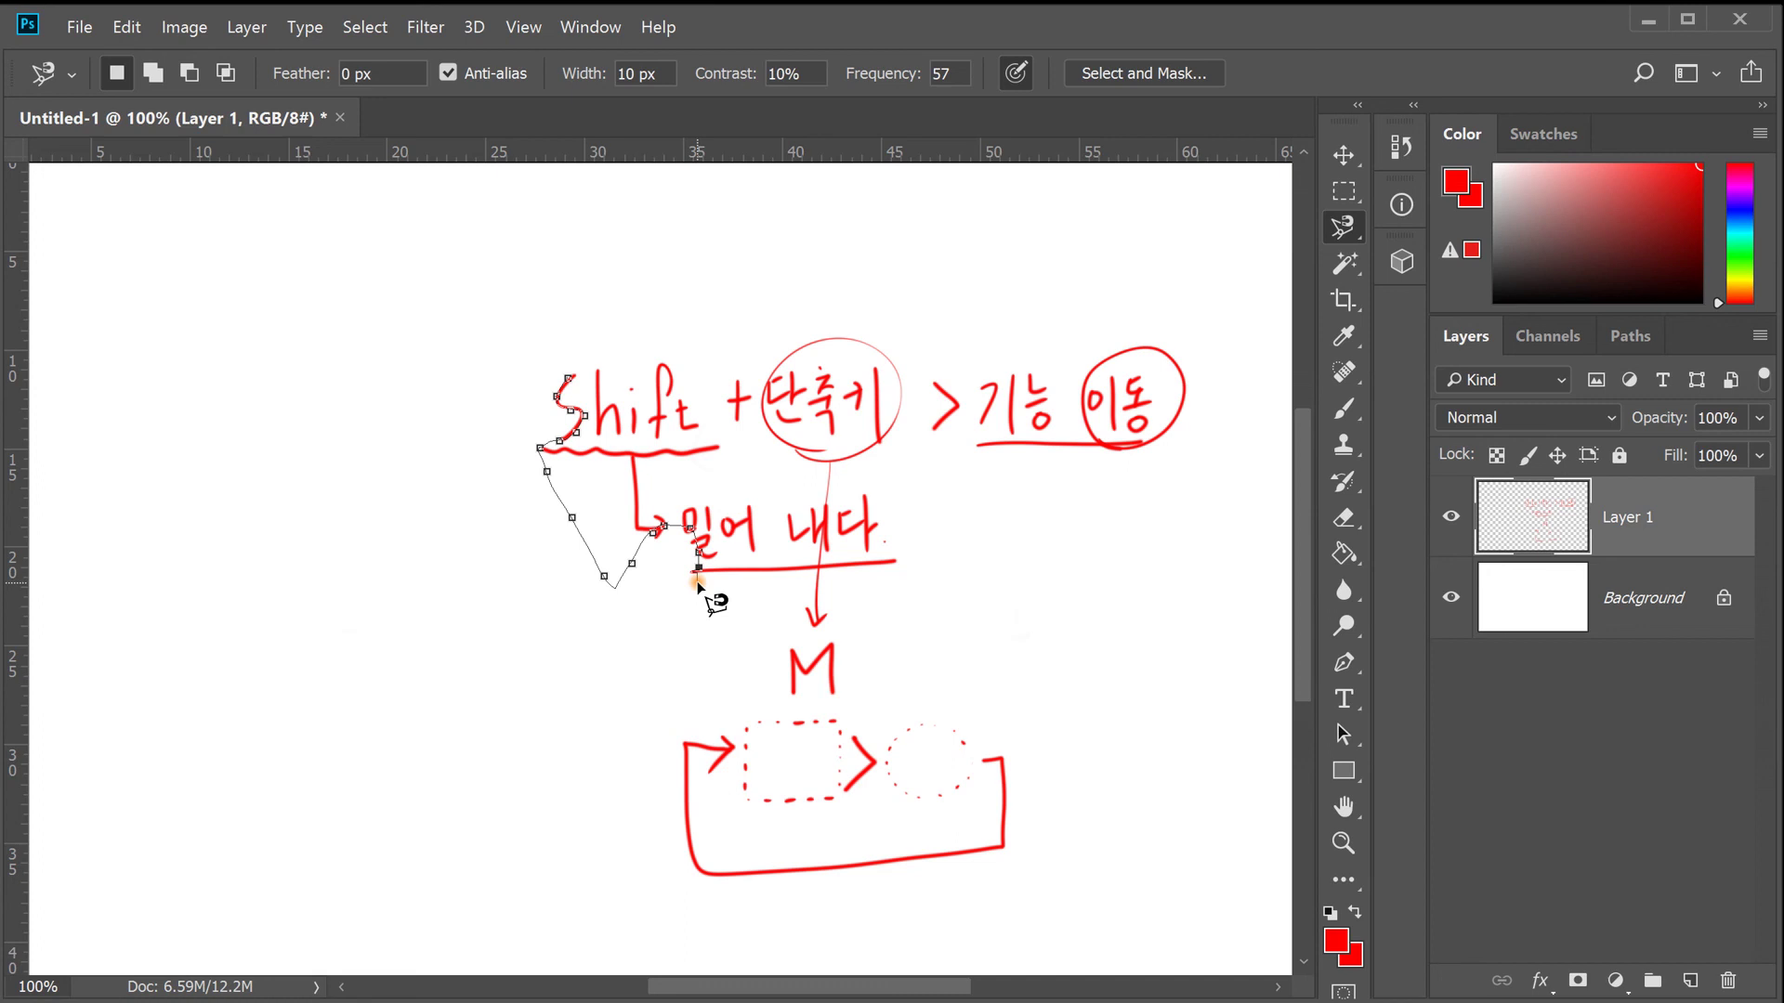
pyautogui.press('Escape')
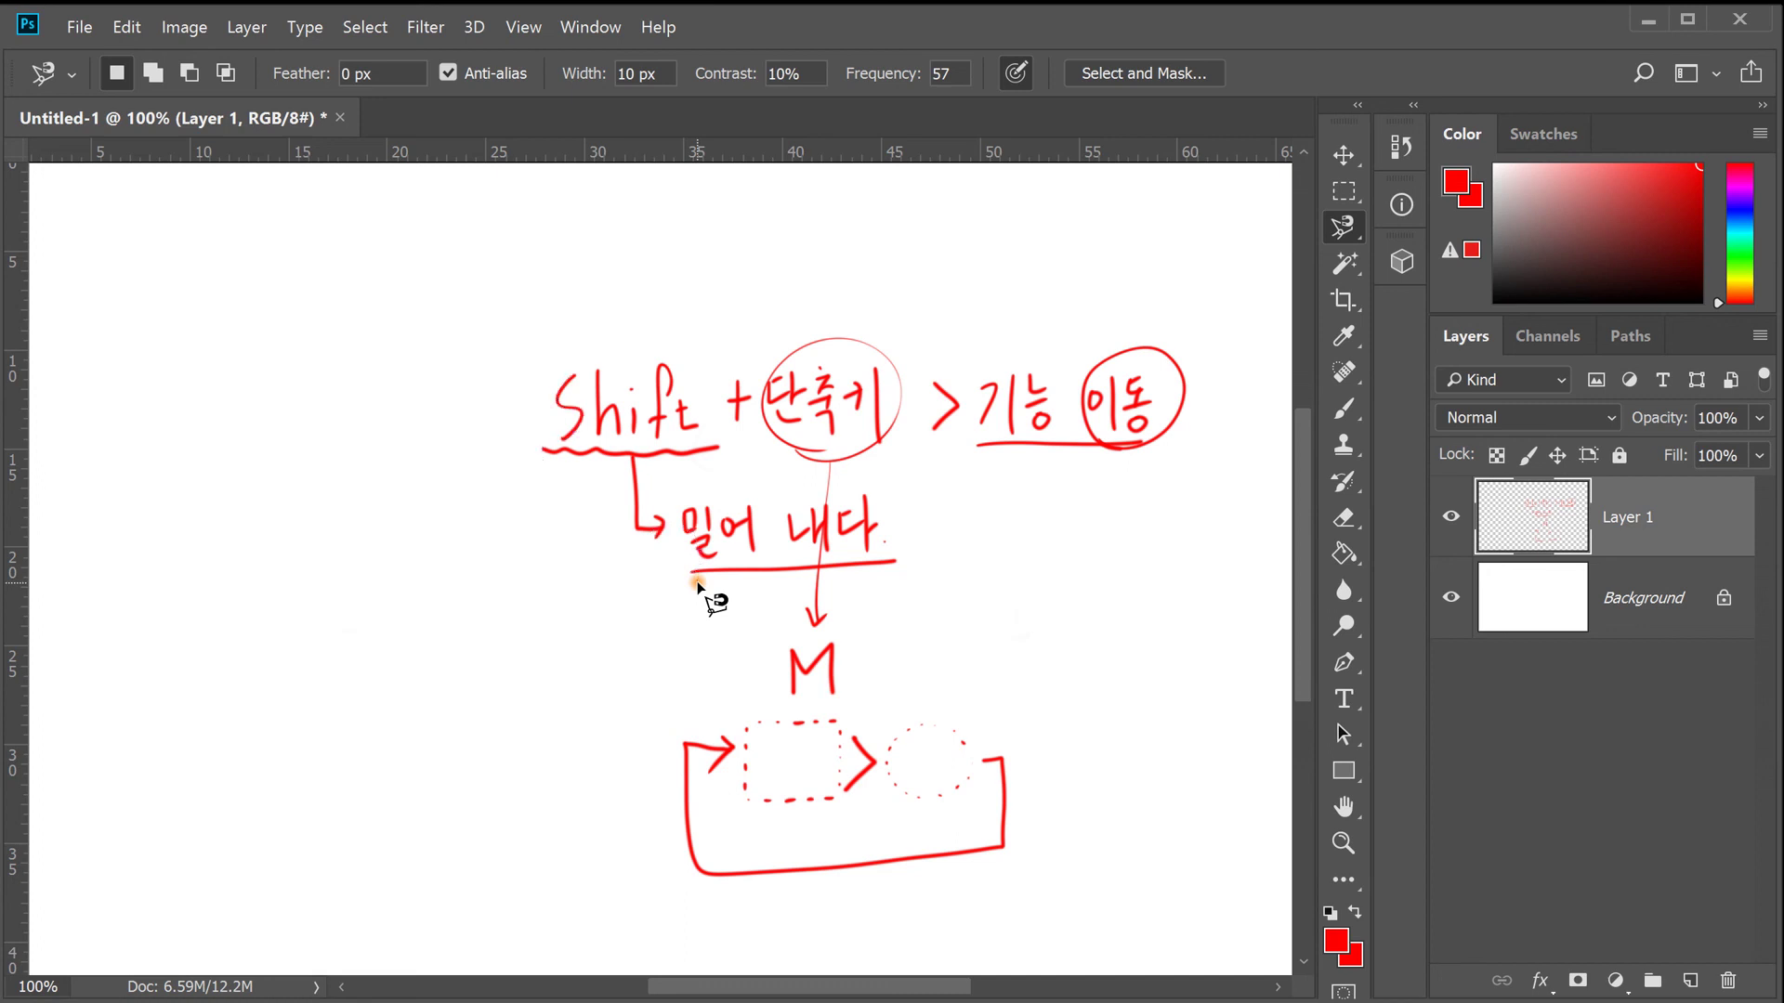